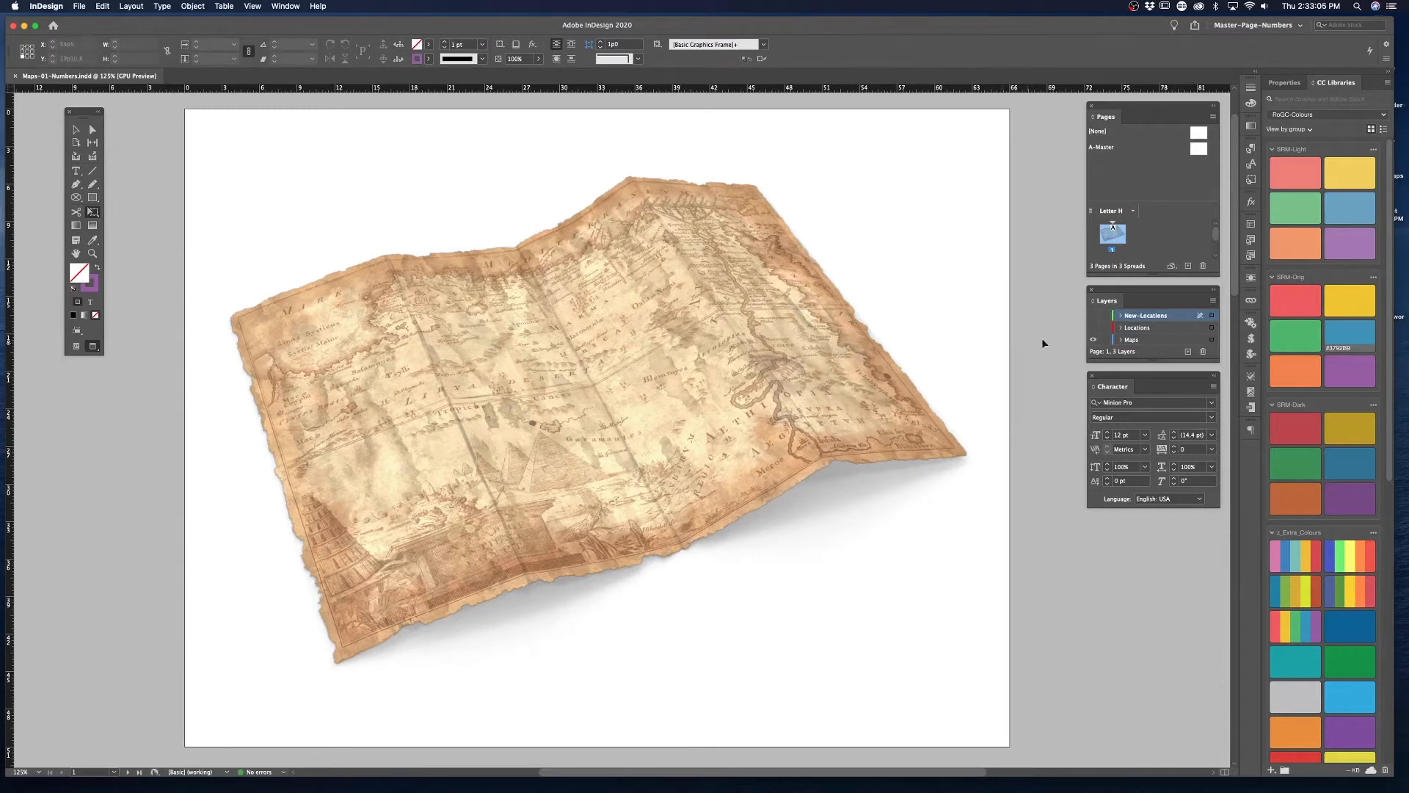
Show the Locations layer and page through all three map pages to examine their numbered markers and location lists
left_click(1093, 327)
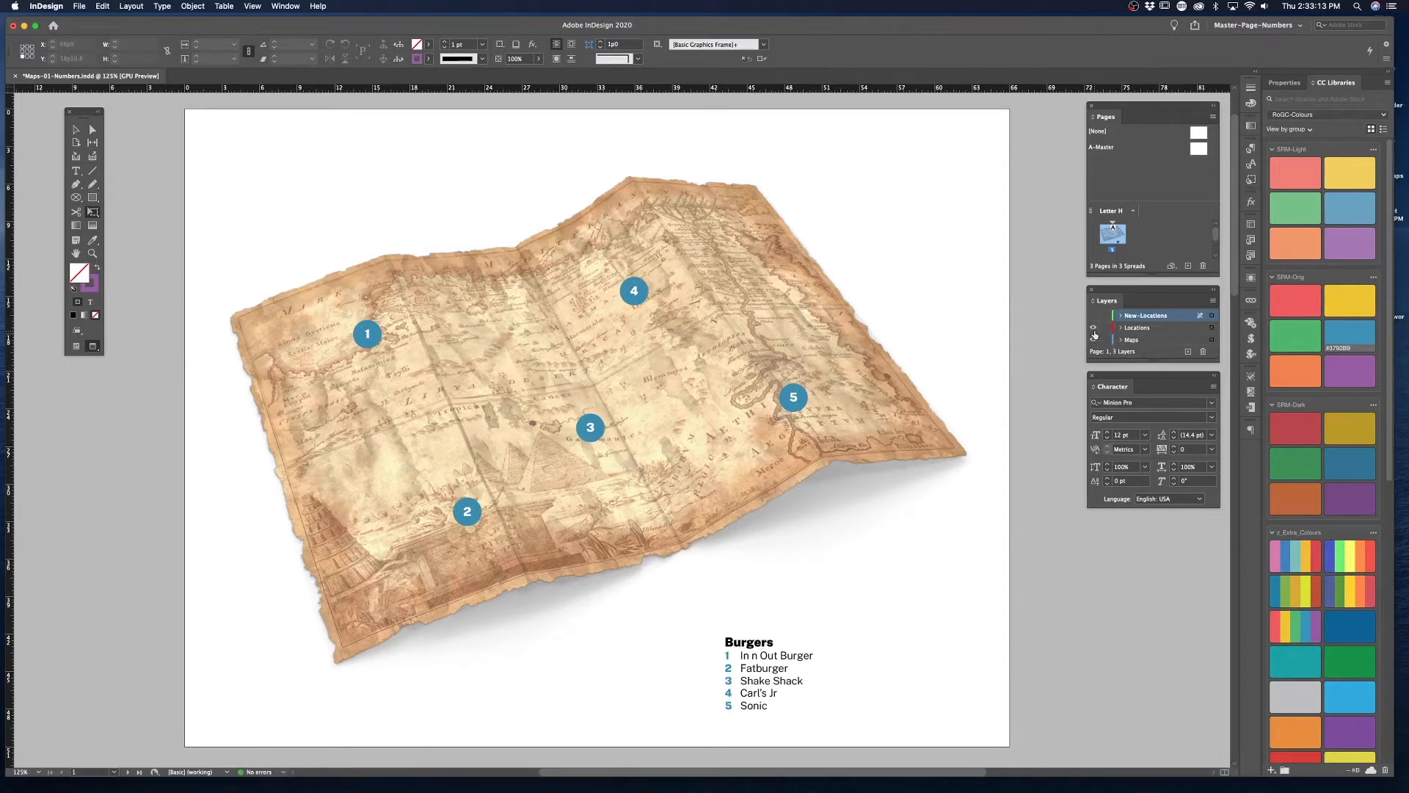
key("shift+Page_Down")
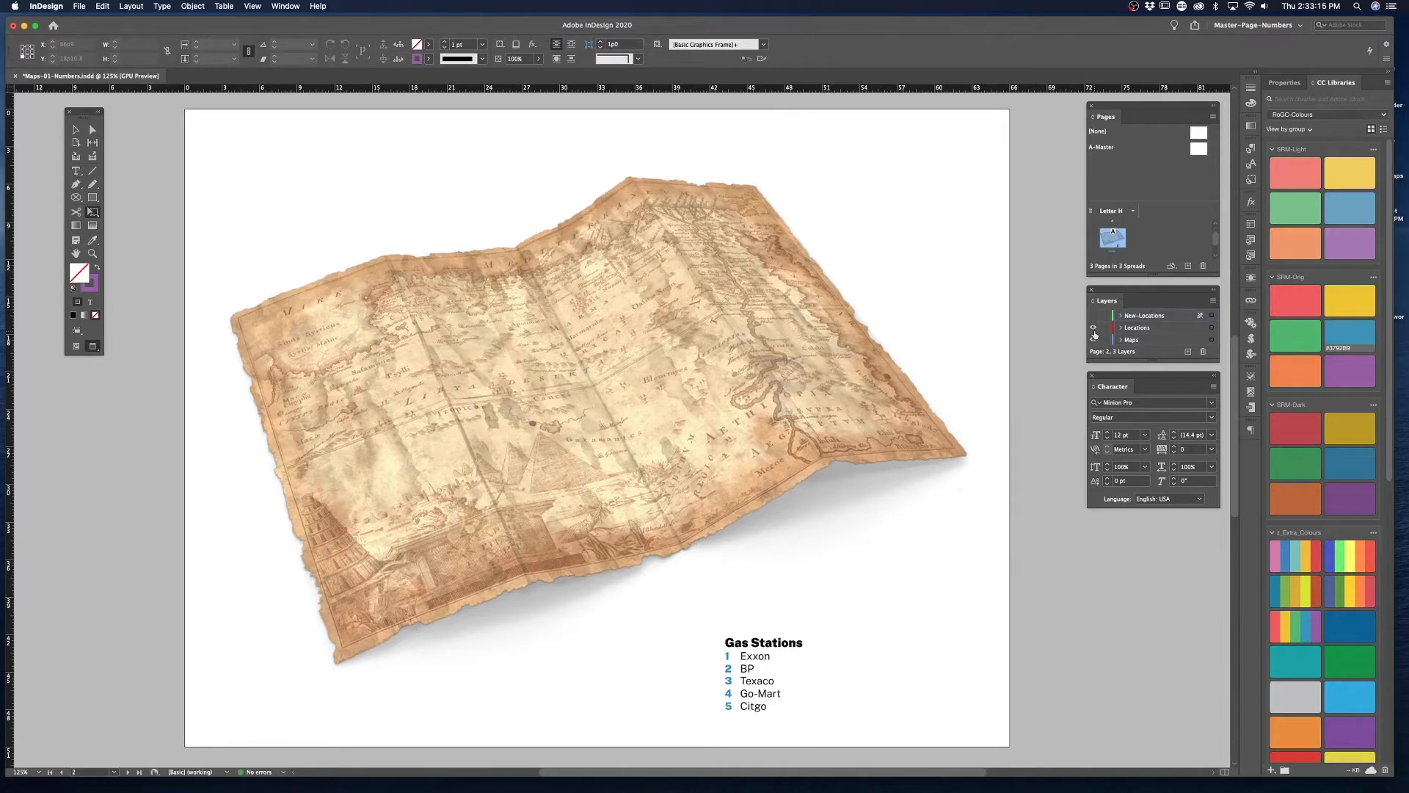
key("shift+Page_Down")
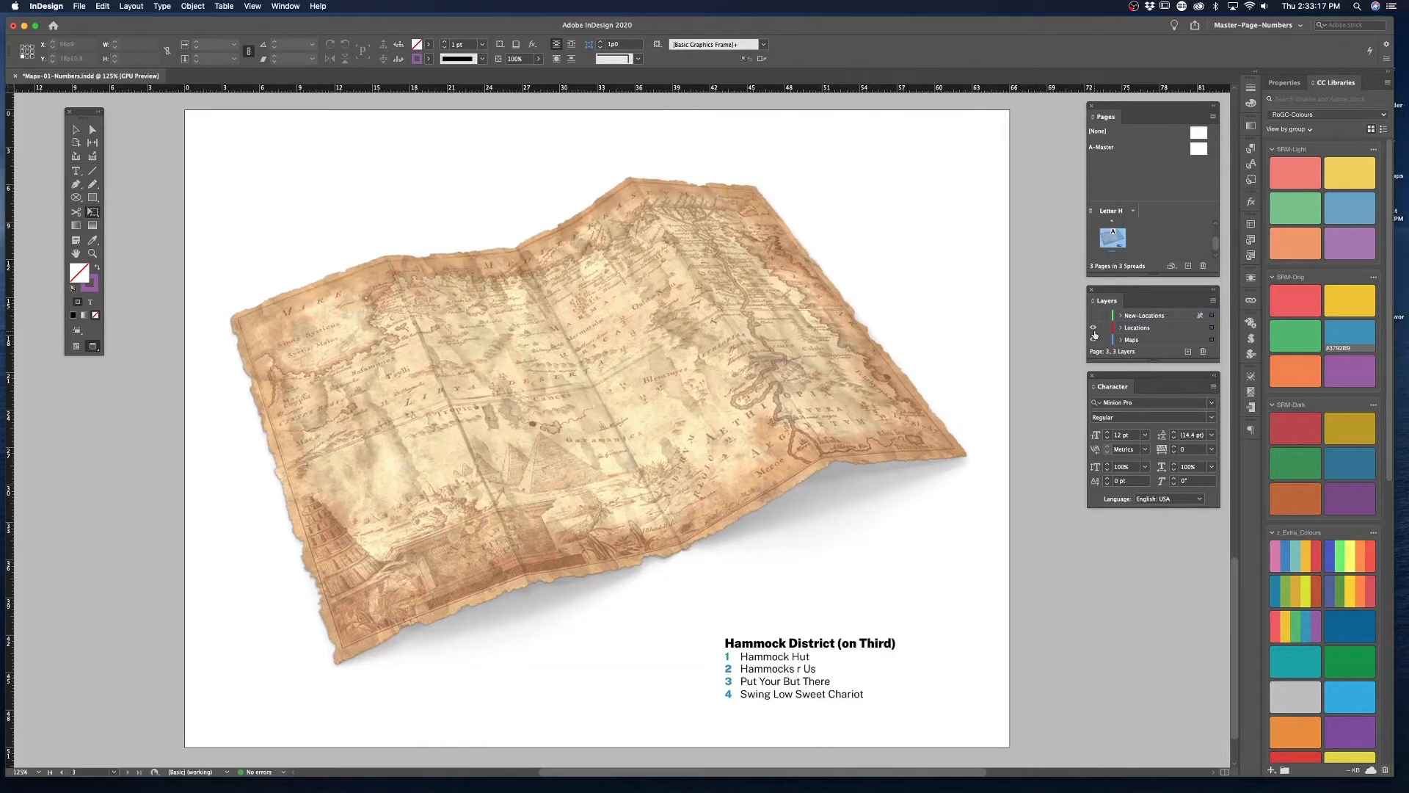
key("shift+Page_Up")
key("shift+Page_Up")
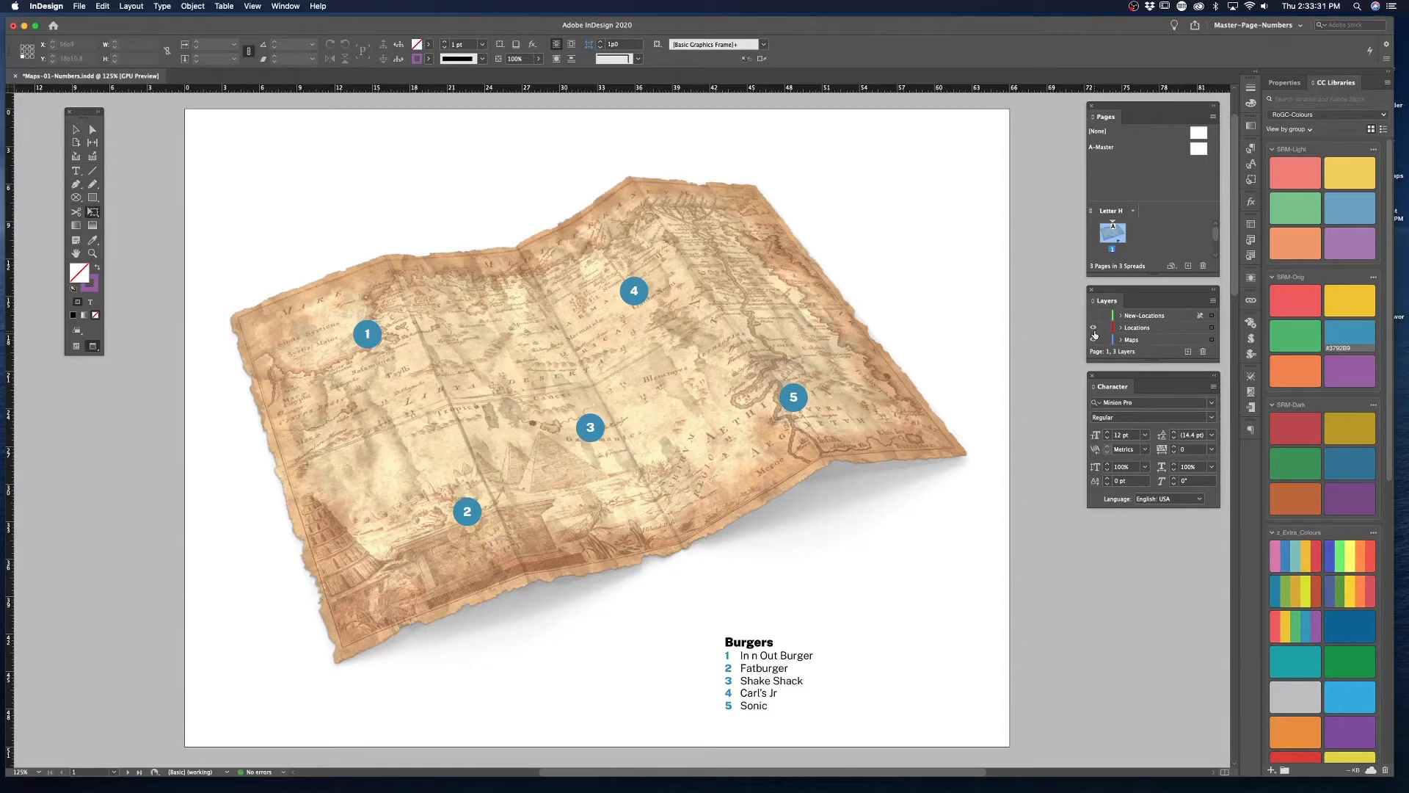
key("shift+Page_Down")
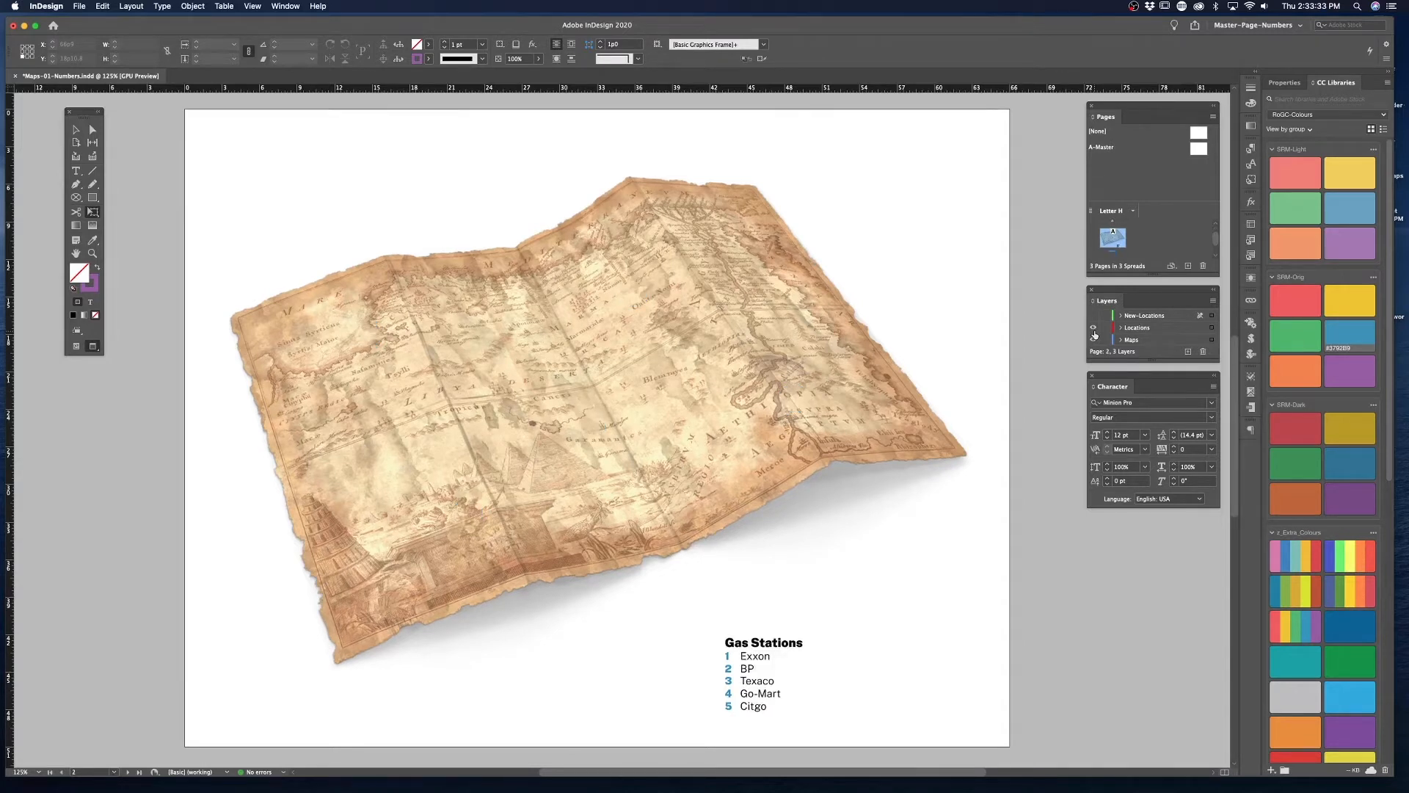
key("shift+Page_Down")
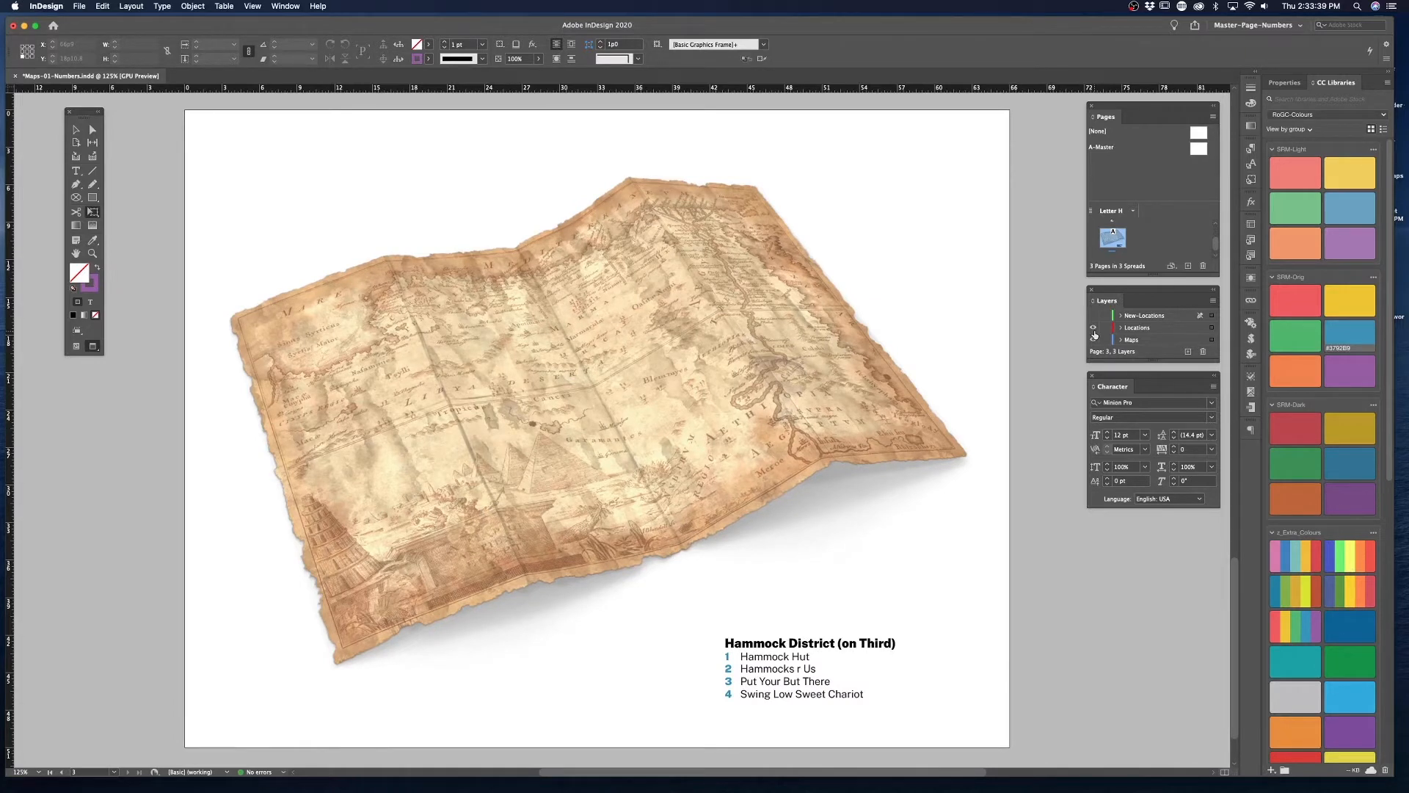
key("shift+Page_Up")
key("shift+Page_Up")
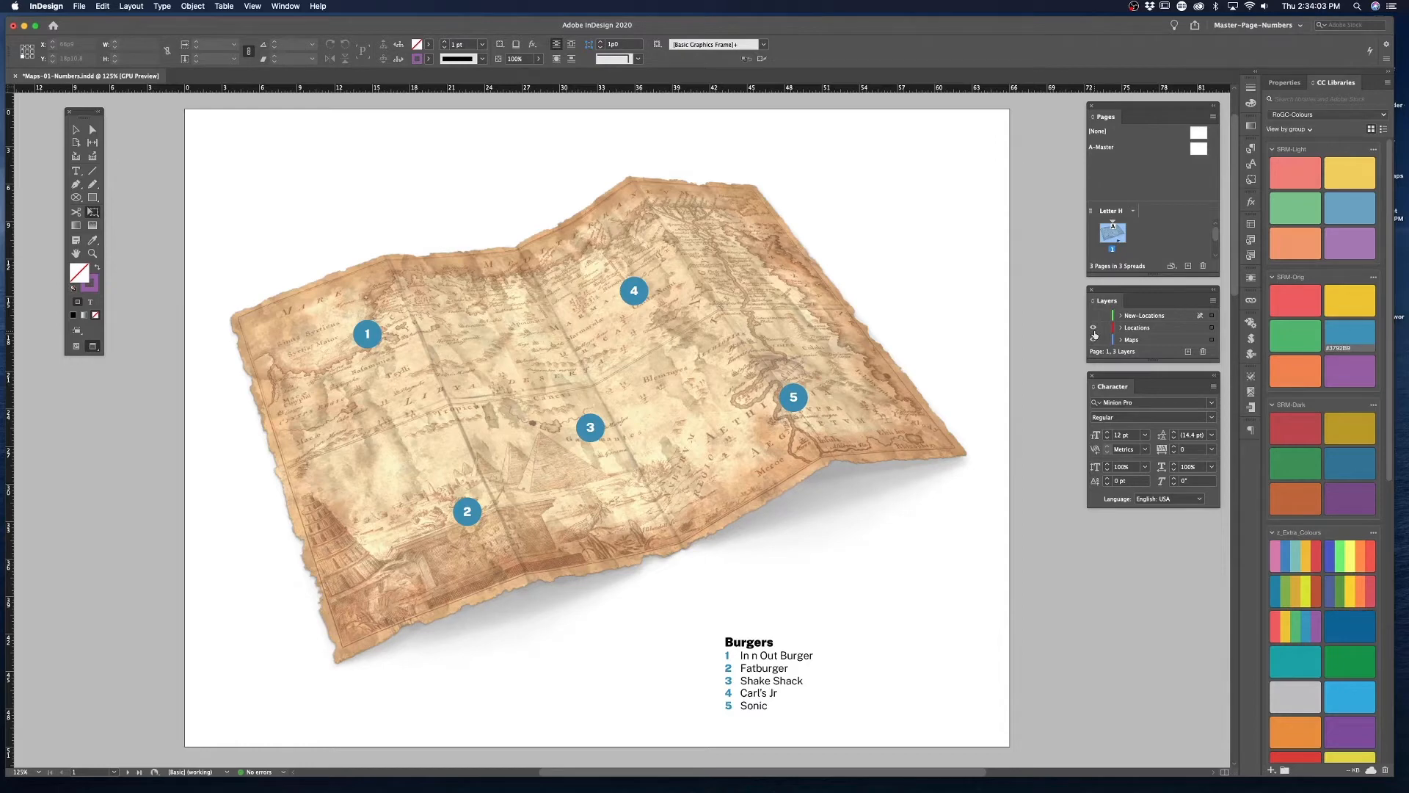
Switch to the Blue-Numbers.ai document in Illustrator
key("super+Tab")
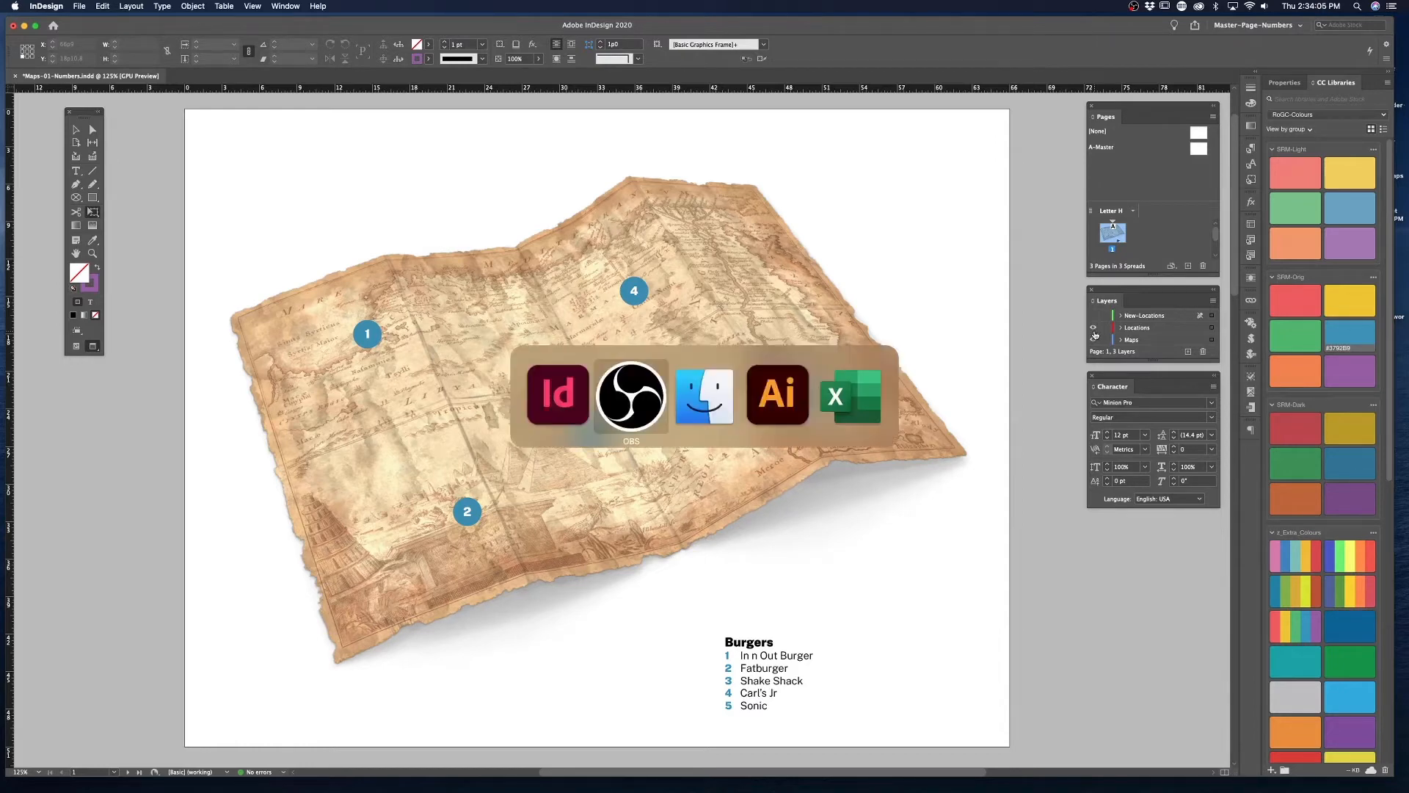
key("super+Tab")
key("super+Tab")
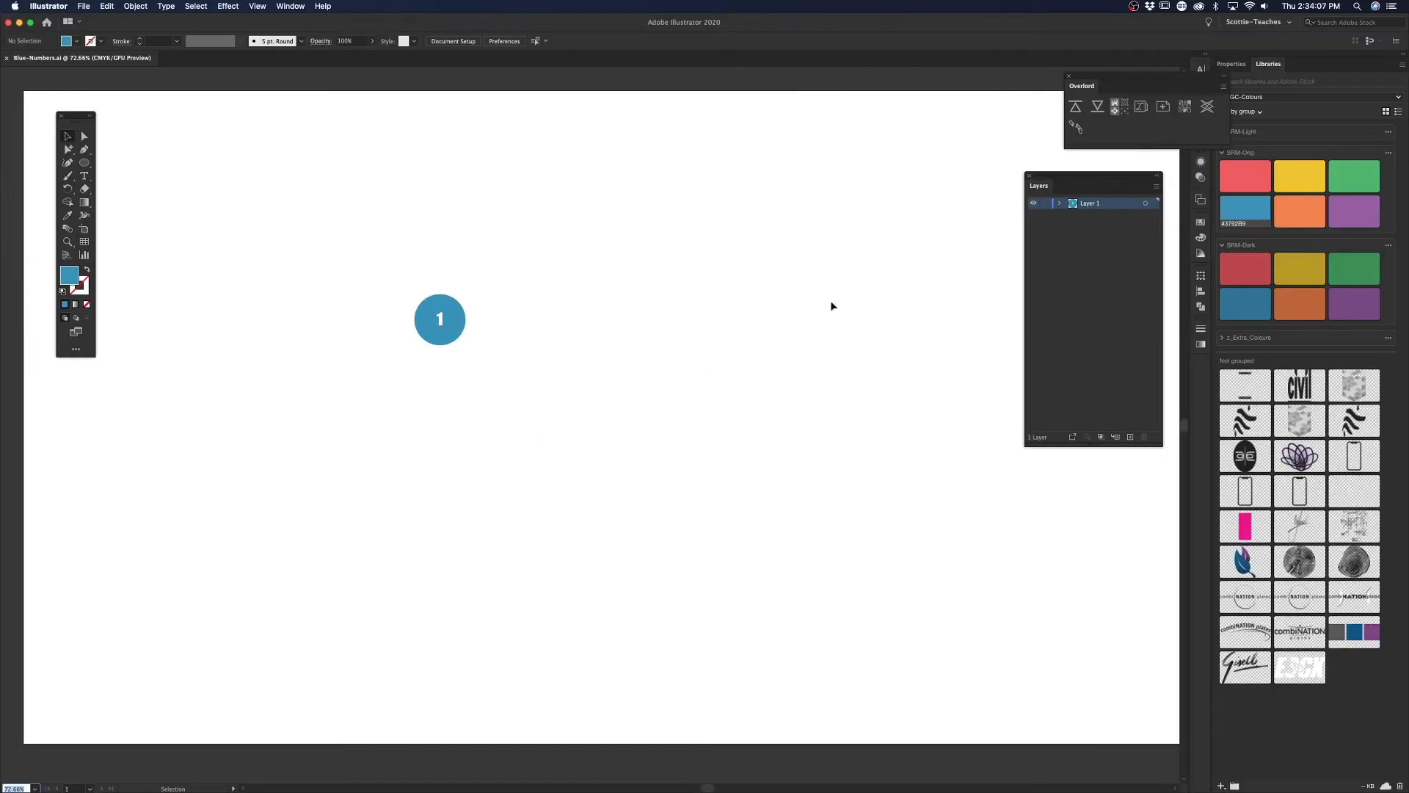
Duplicate the blue numbered circle into an evenly spaced row of five and change the second circle's number to 2
left_click_drag(392, 275, 520, 337)
key("super+d")
key("super+d")
key("super+d")
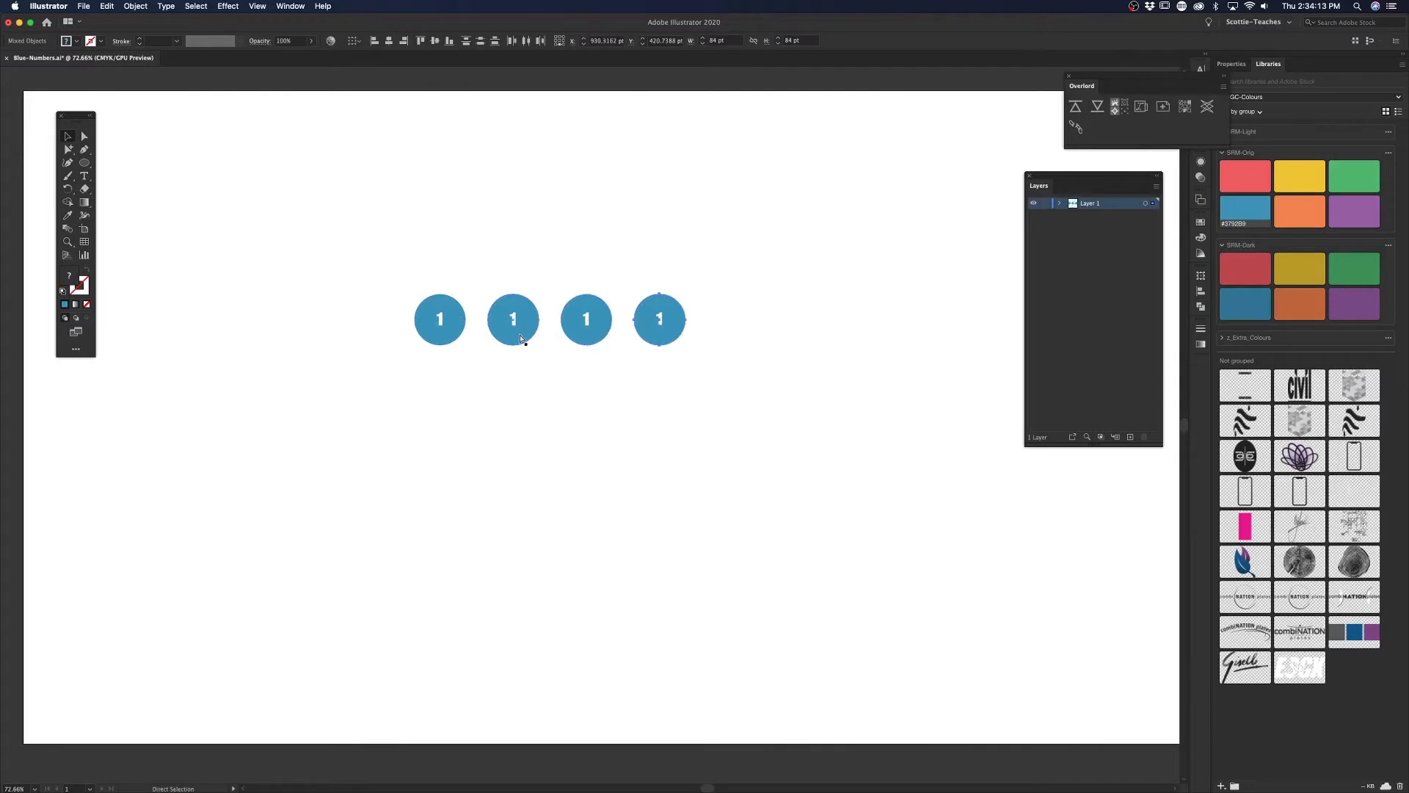
double_click(513, 319)
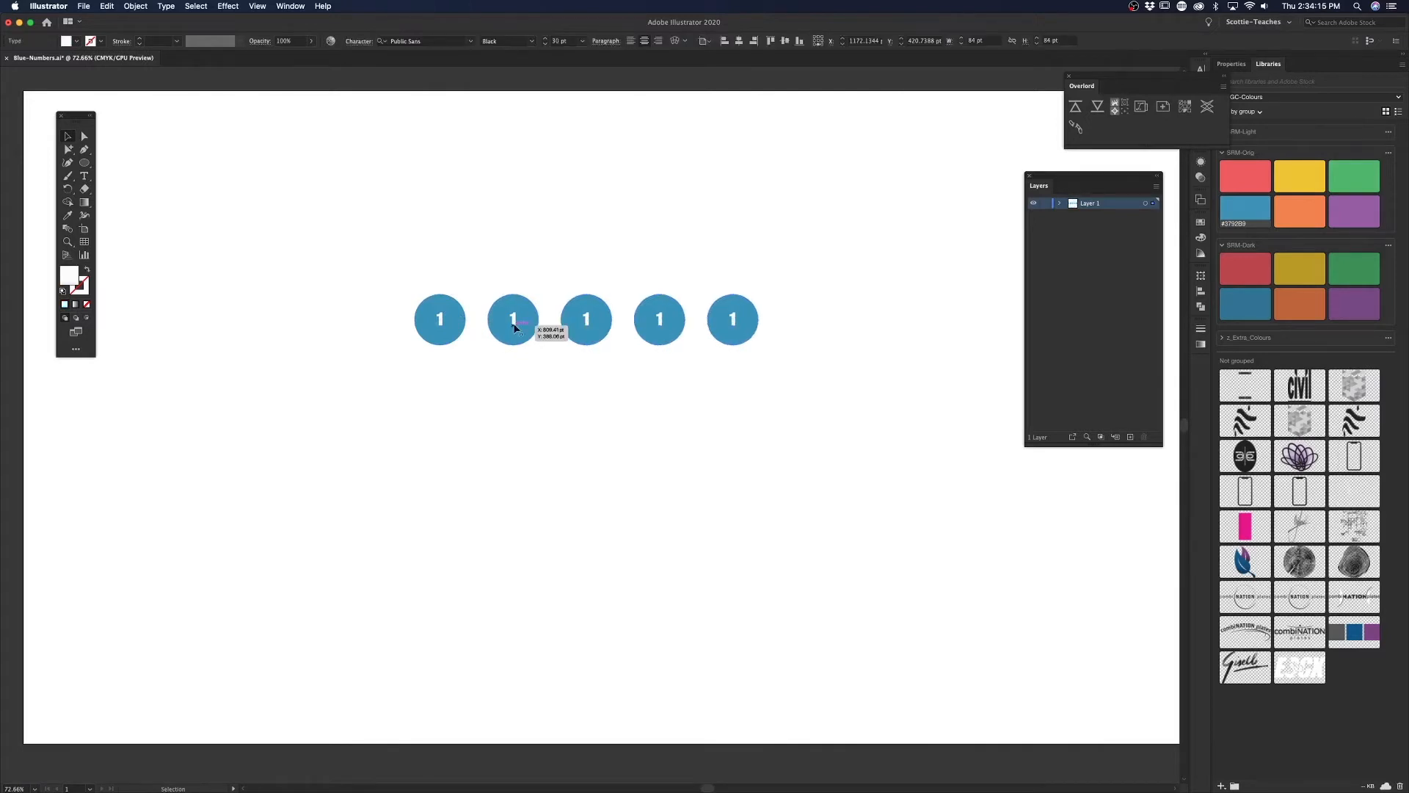
type("2")
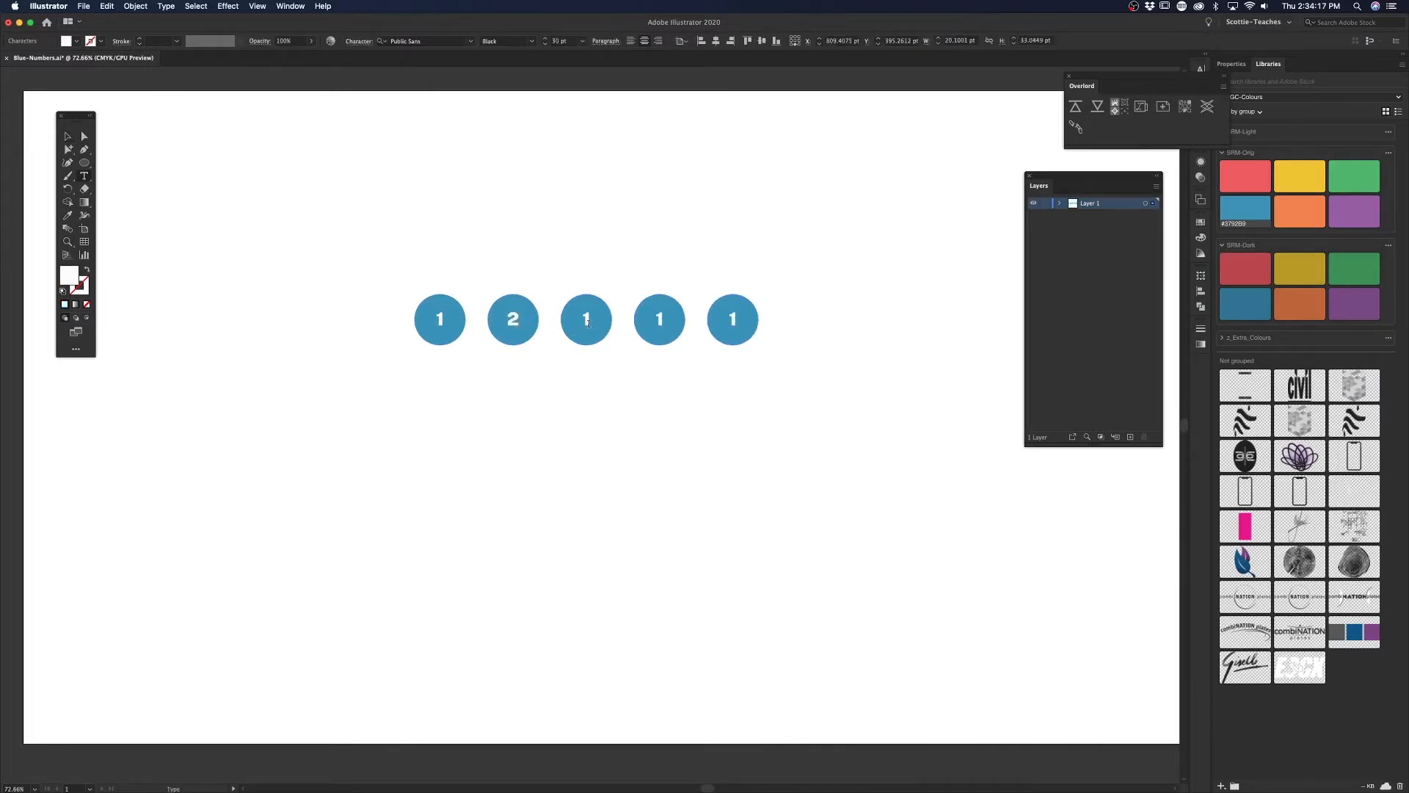
left_click(70, 137)
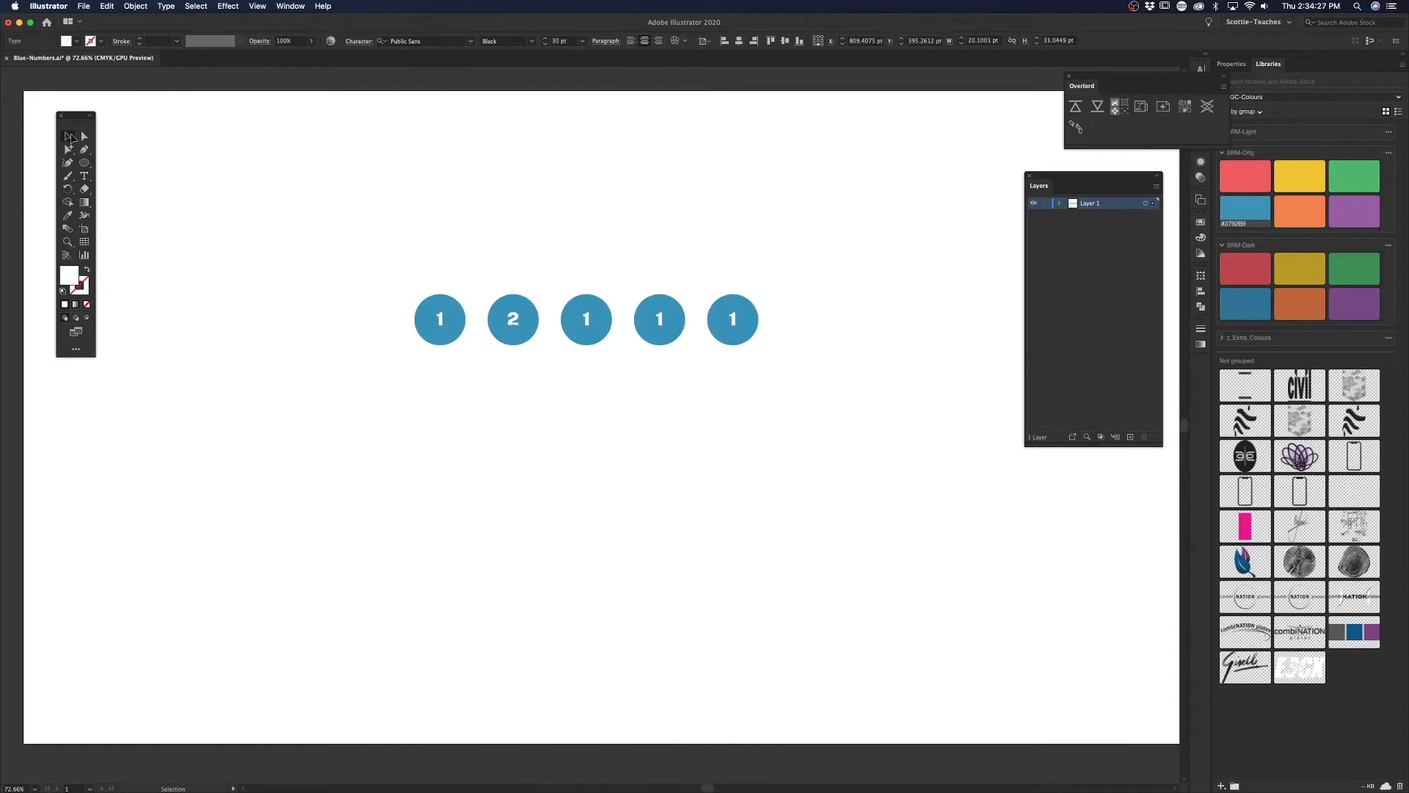
Undo the number edit and all the circle duplicates
key("super+z")
key("super+z")
key("super+z")
key("super+z")
key("super+z")
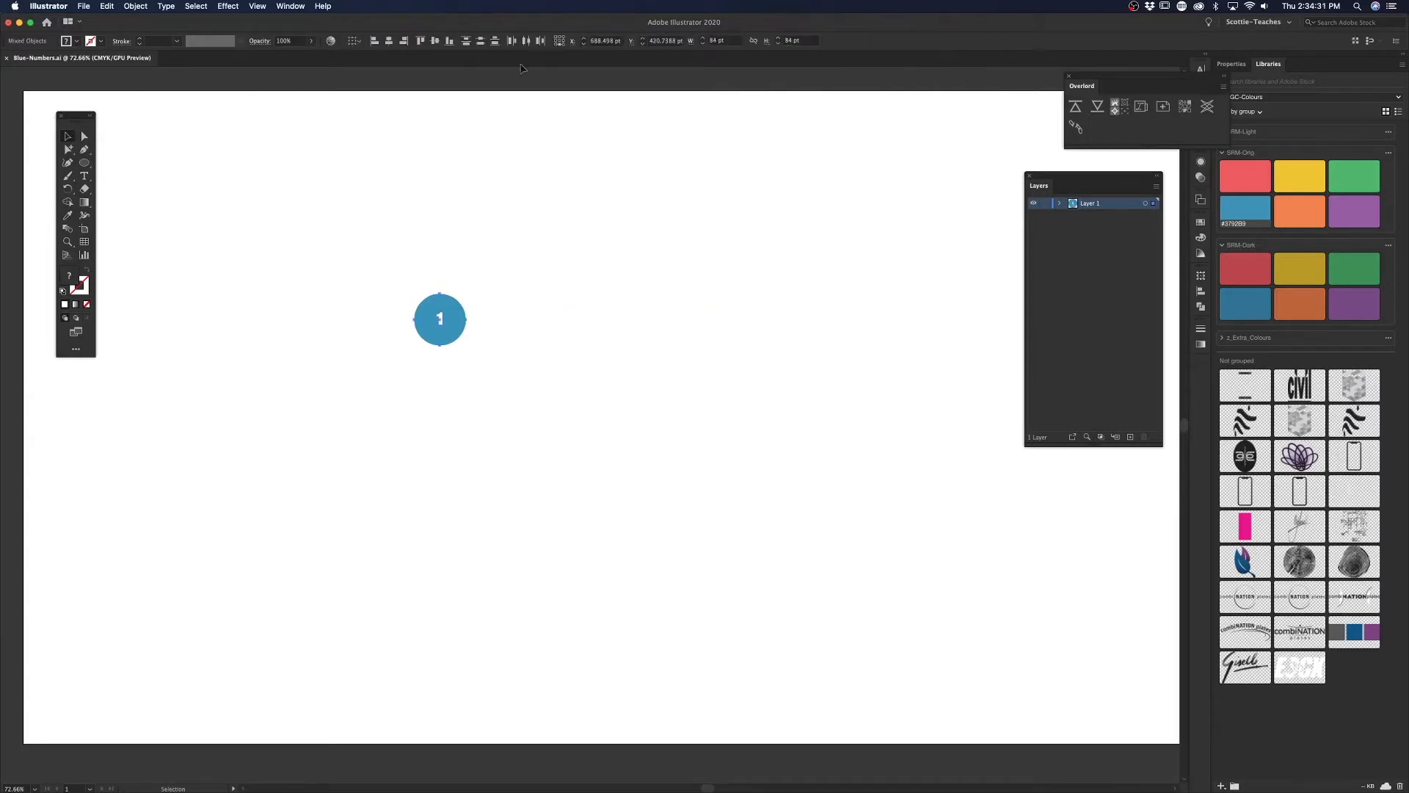
Rename the circle's layer as 01 and duplicate that layer
double_click(1093, 203)
type("01")
key("Return")
left_click_drag(1094, 205, 1125, 341)
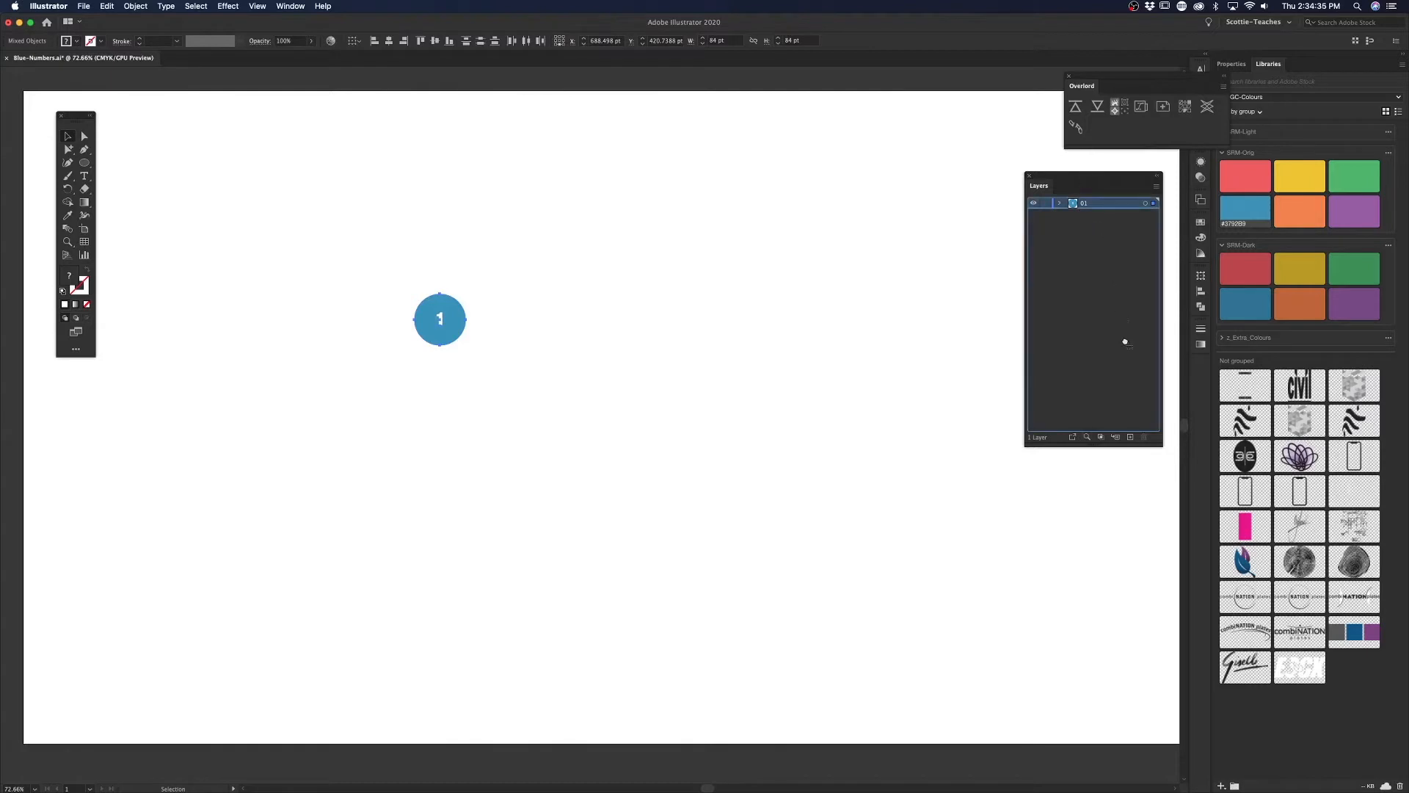
left_click_drag(1127, 428, 1130, 436)
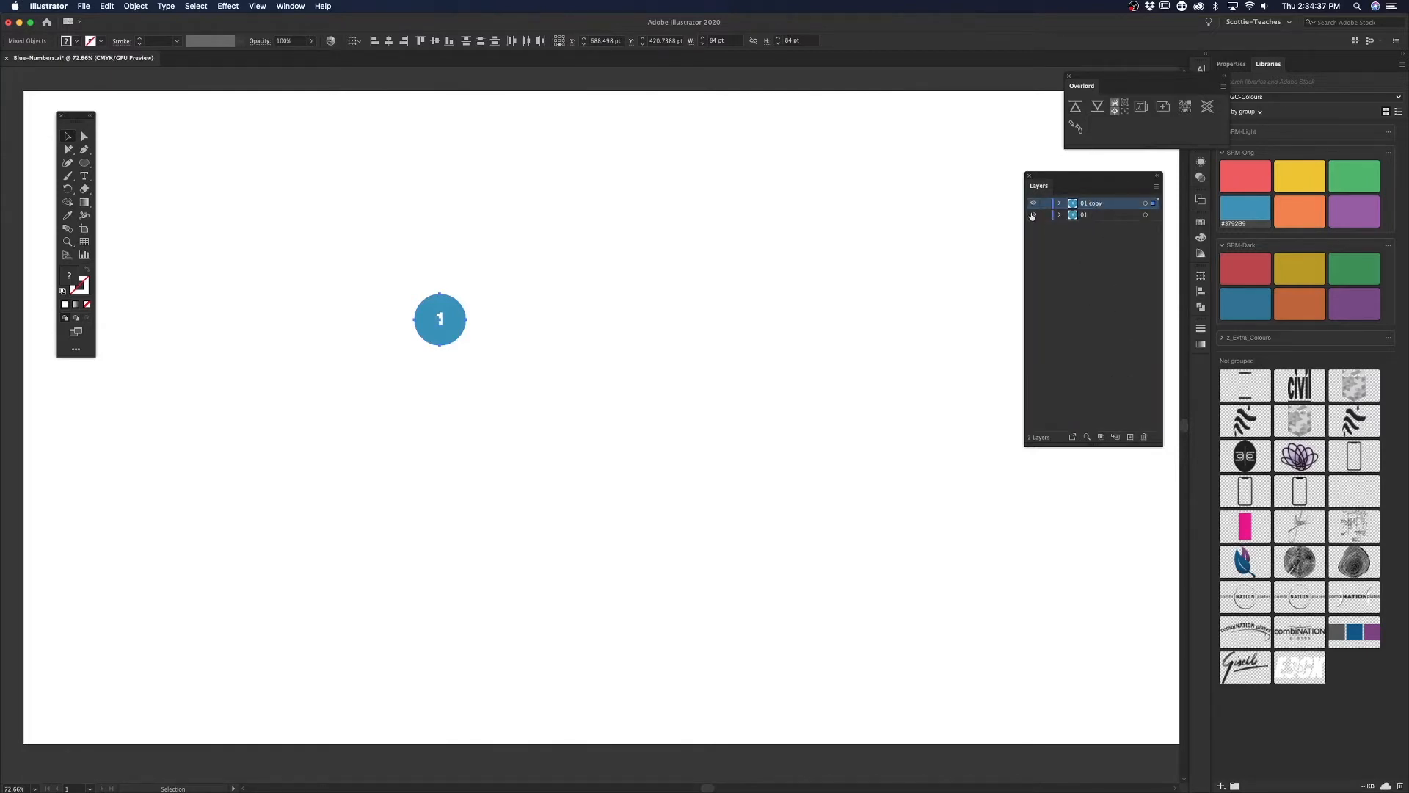
Hide layer 01 and rename its copy as 02
double_click(1098, 203)
type("02")
key("Return")
Change the number in the circle on layer 02 to 2 and deselect it
key("t")
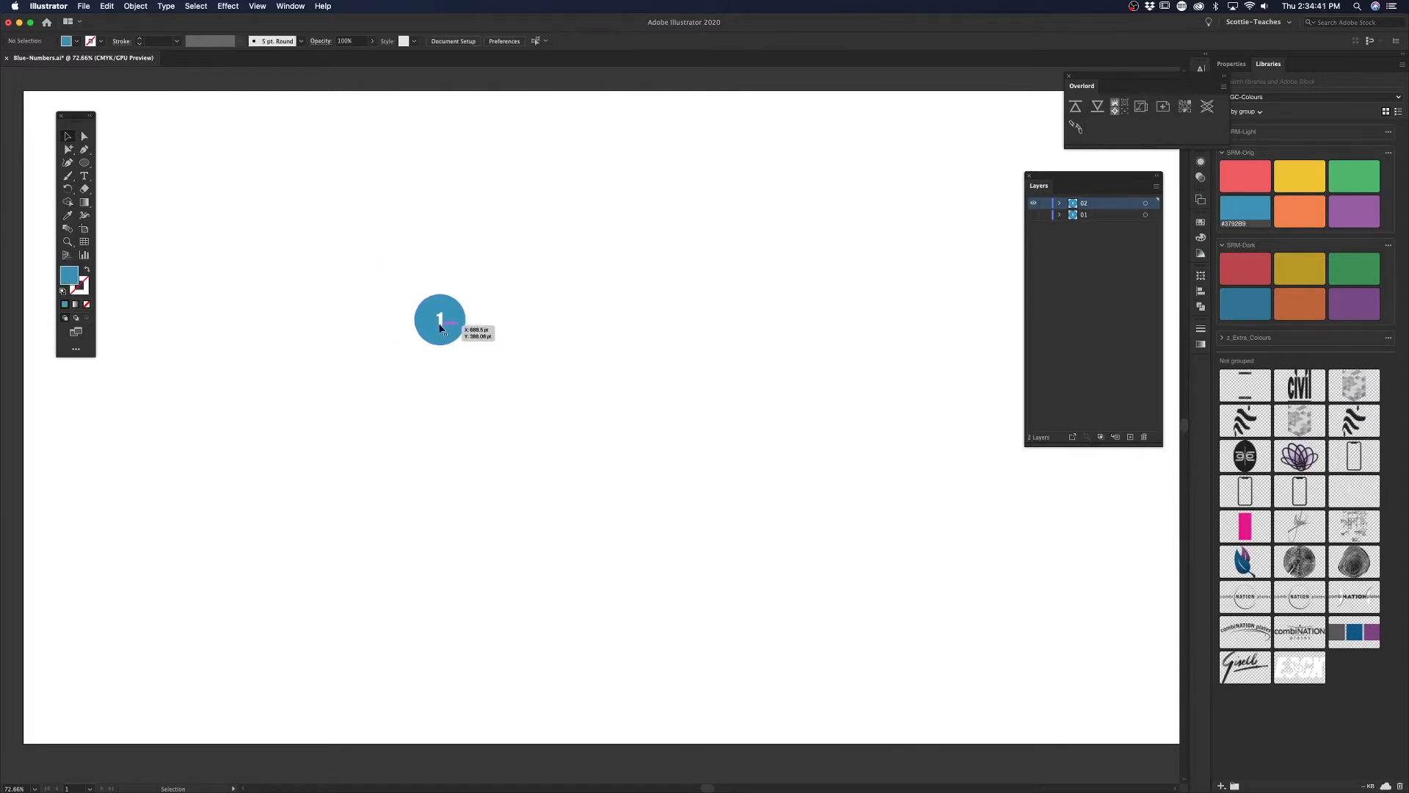
left_click(439, 327)
double_click(439, 327)
type("2")
key("Escape")
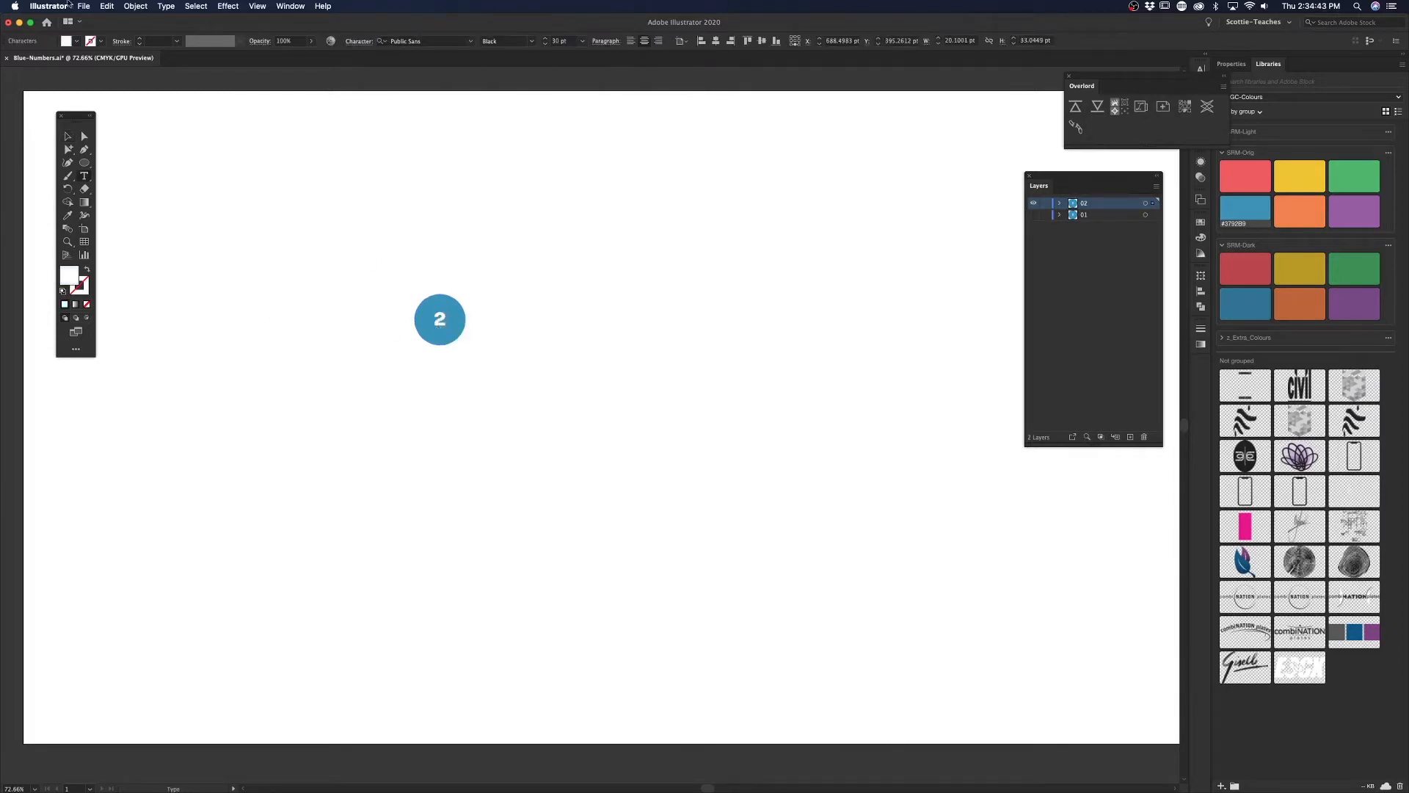
left_click(66, 134)
left_click(589, 199)
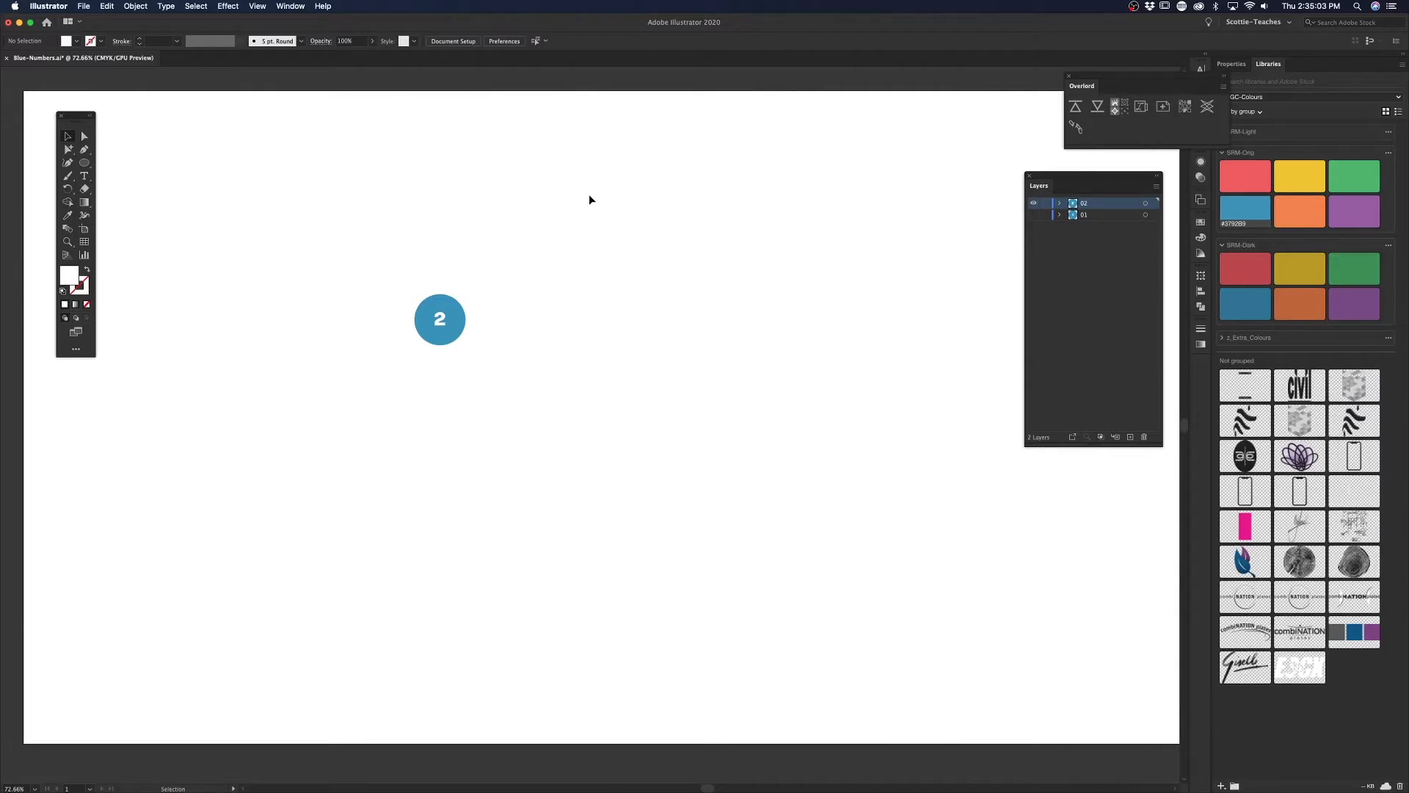
Switch to the Excel workbook and extend the number series in A1:A2 down to row 27
key("super+Tab")
key("super+Tab")
key("super+Tab")
key("super+Tab")
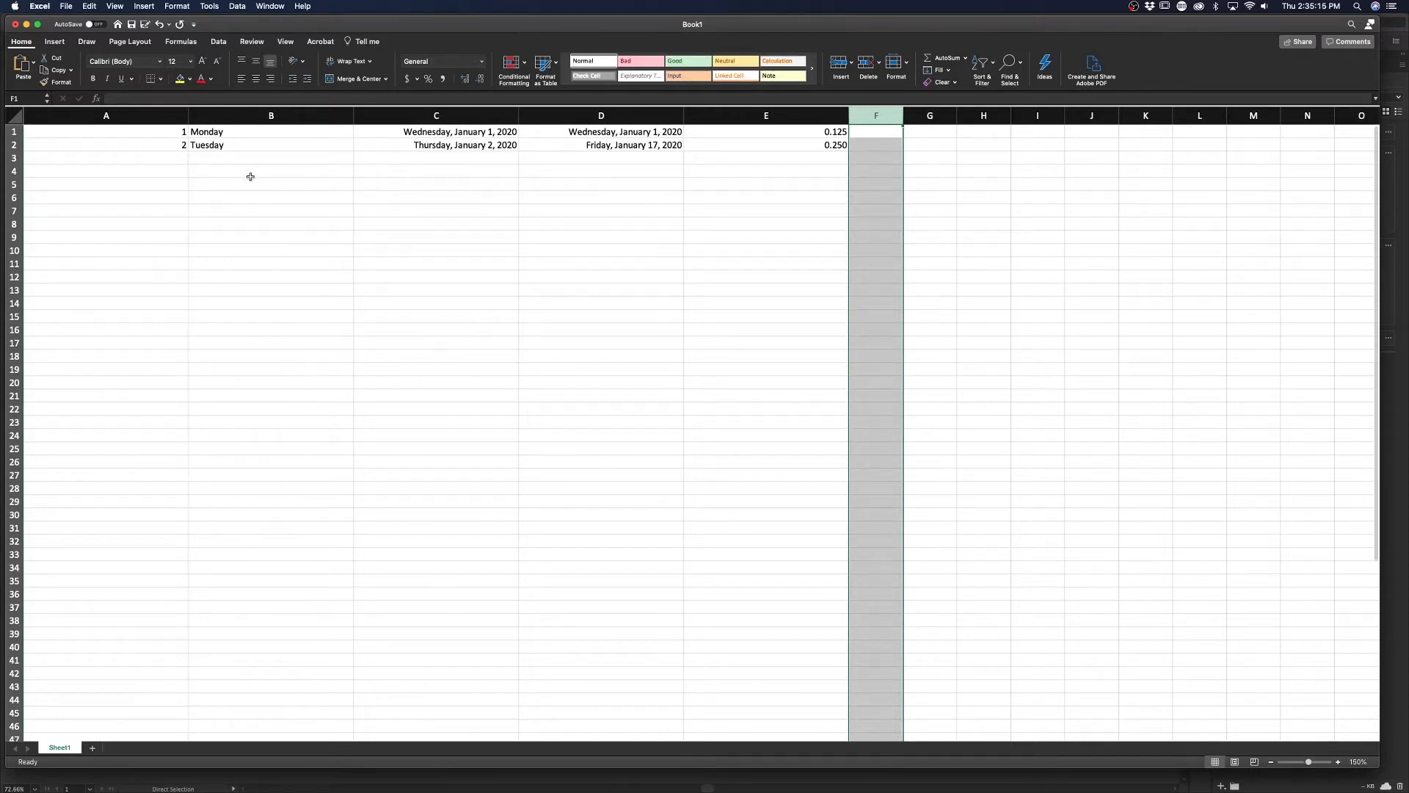
left_click_drag(142, 132, 142, 144)
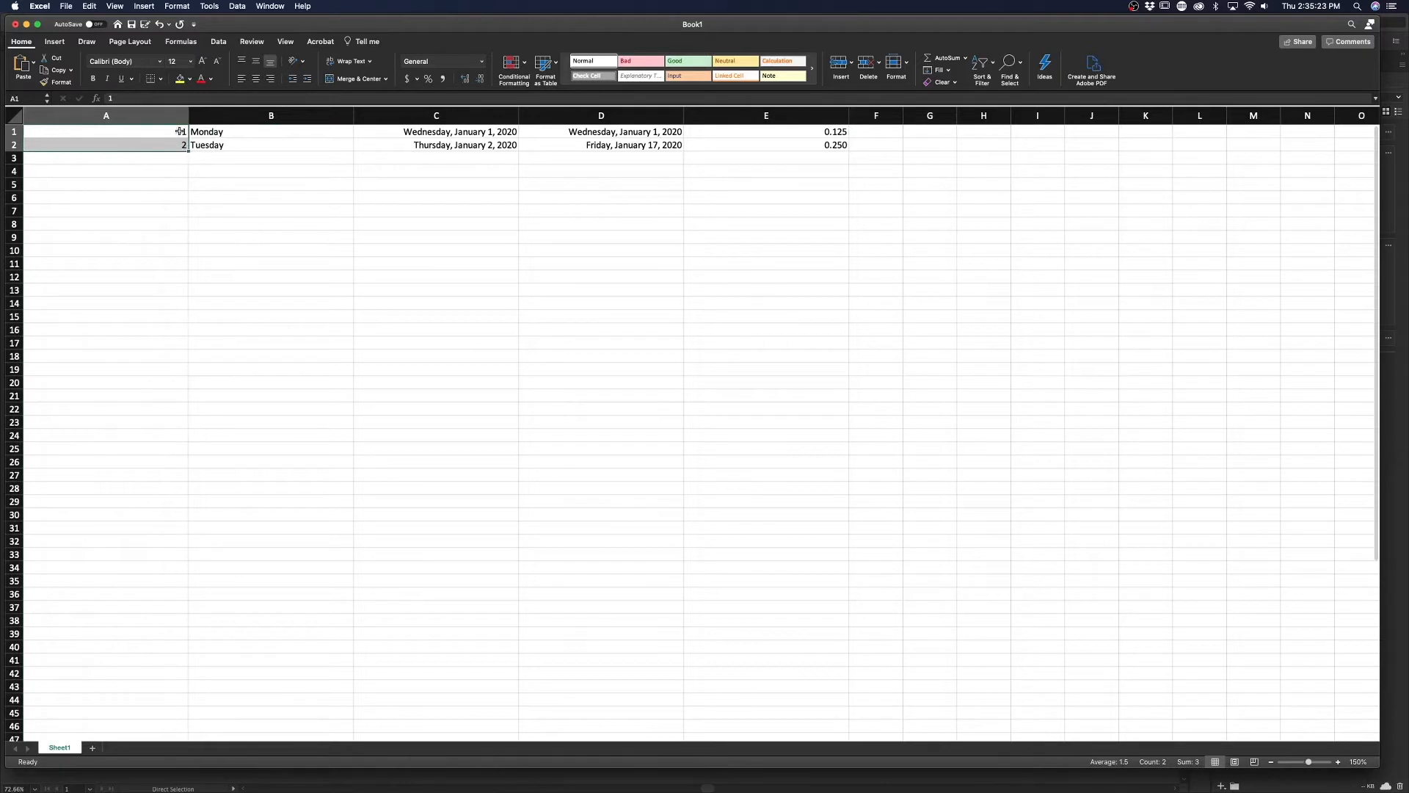
left_click_drag(187, 152, 176, 477)
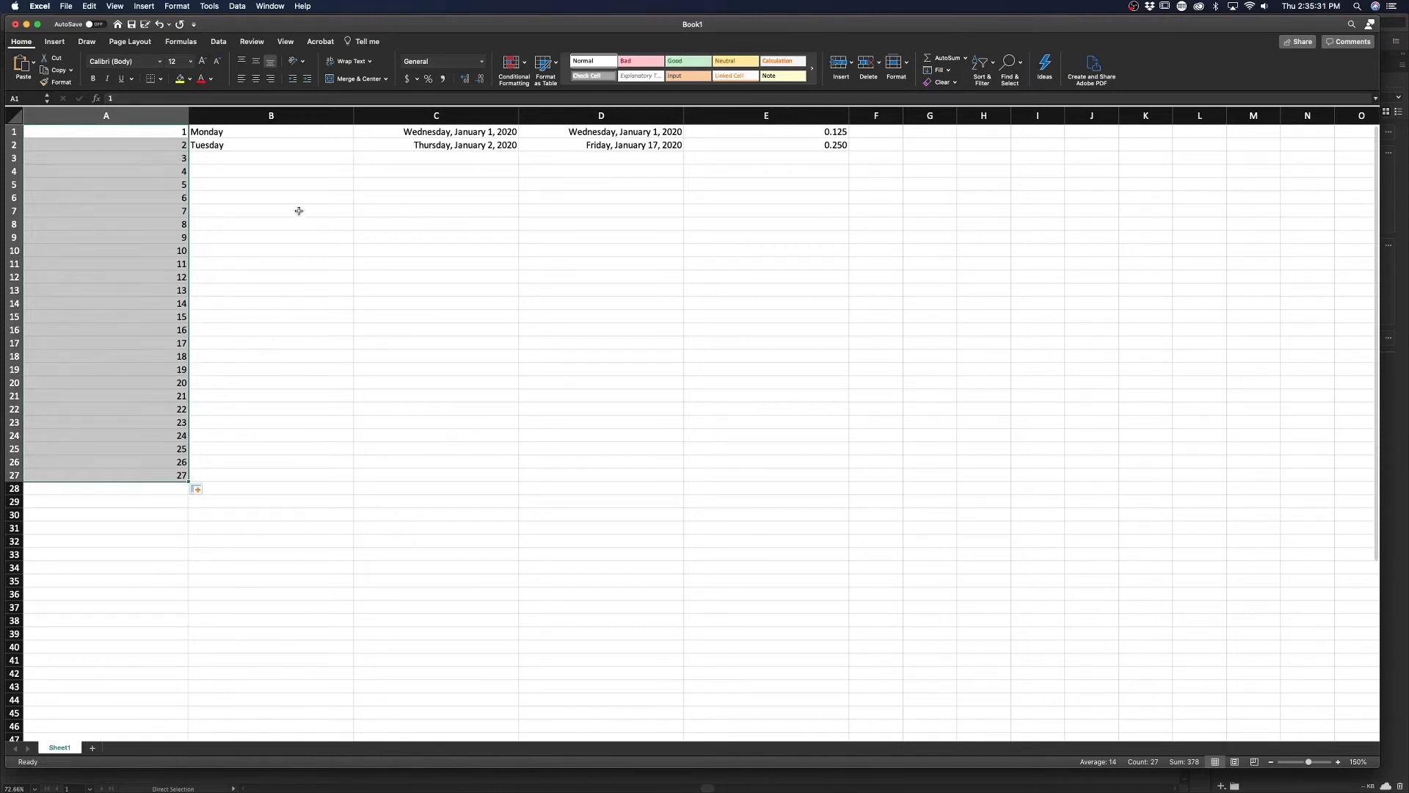
Extend the weekday series in column B down to row 25 and the daily date series in column C down to row 22
left_click_drag(324, 130, 356, 457)
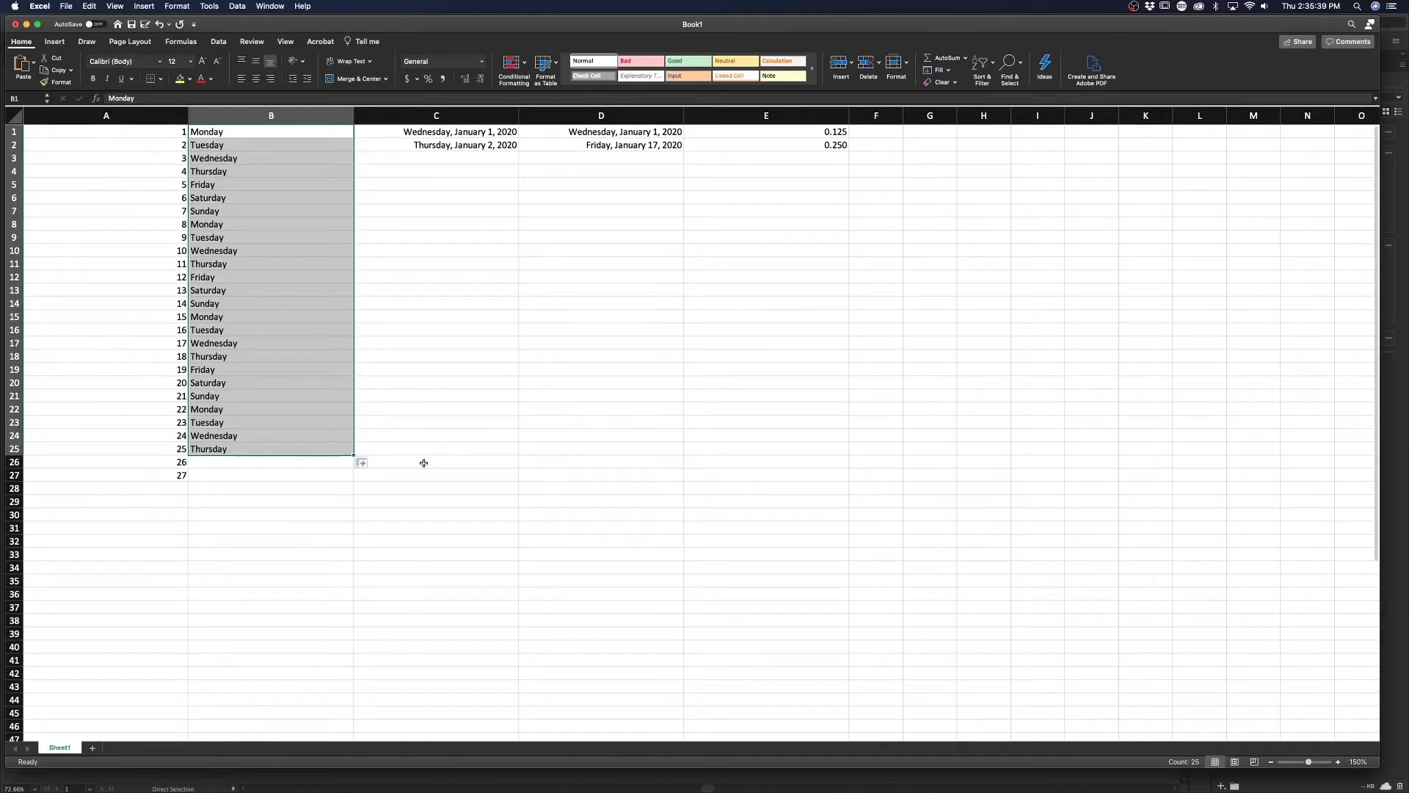
left_click(471, 131)
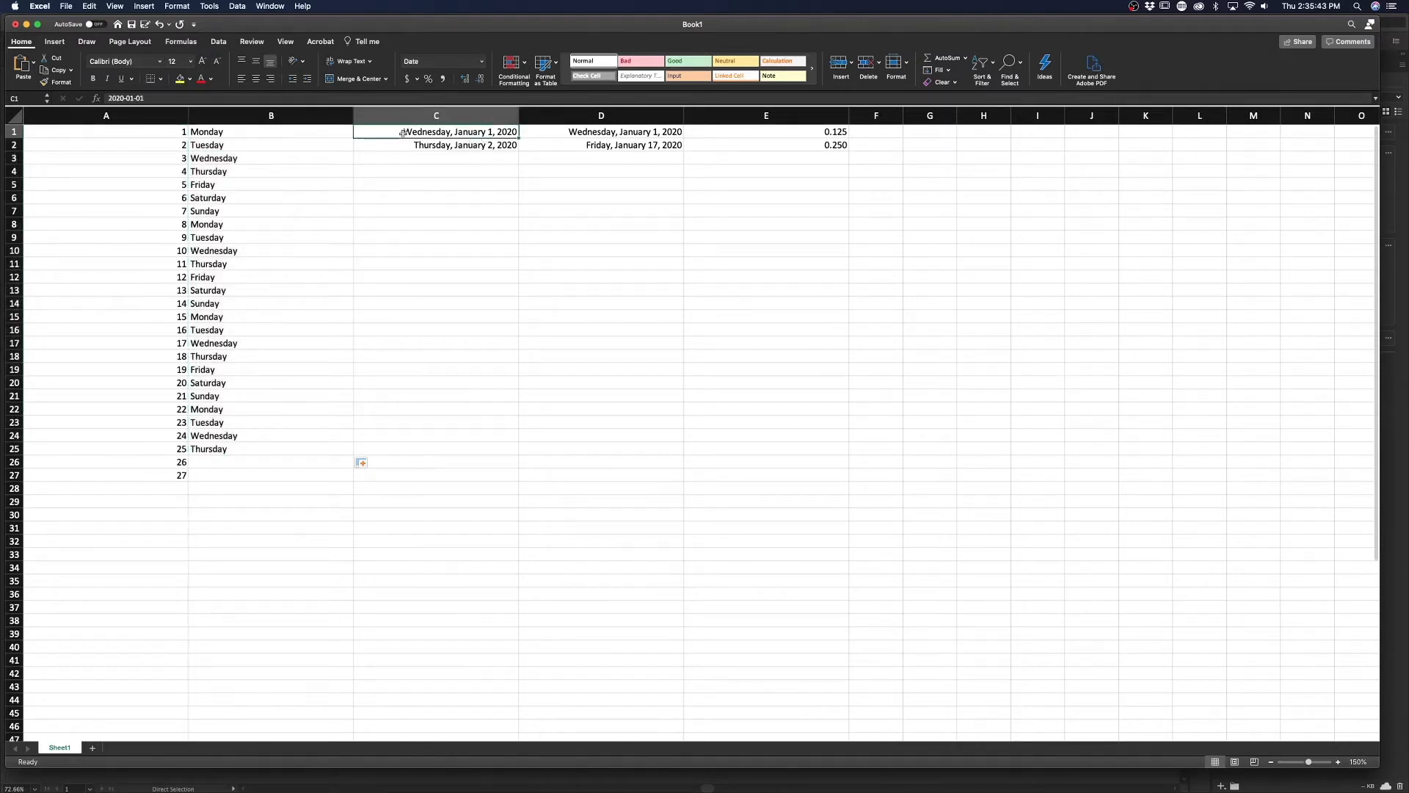
left_click(506, 143, "shift")
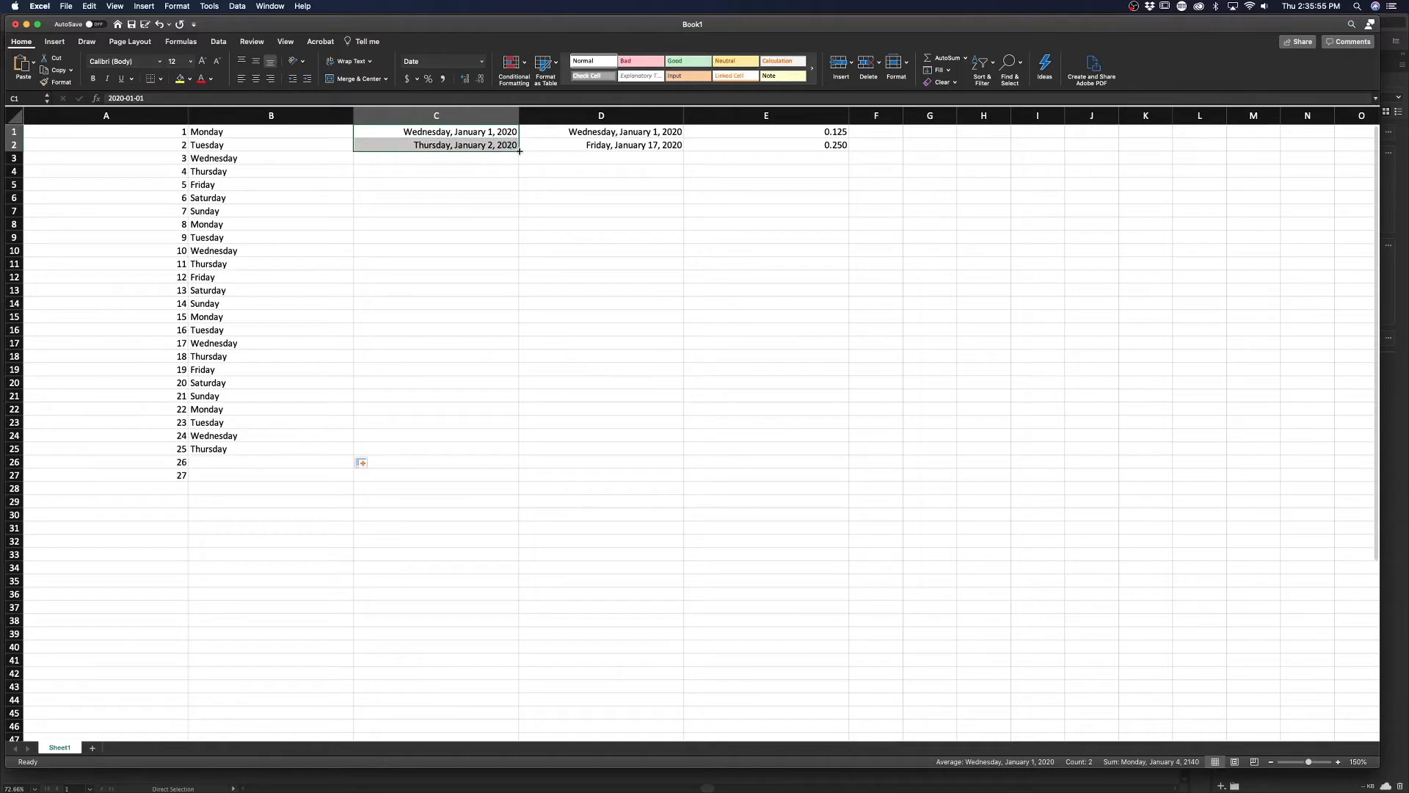
left_click_drag(519, 151, 500, 413)
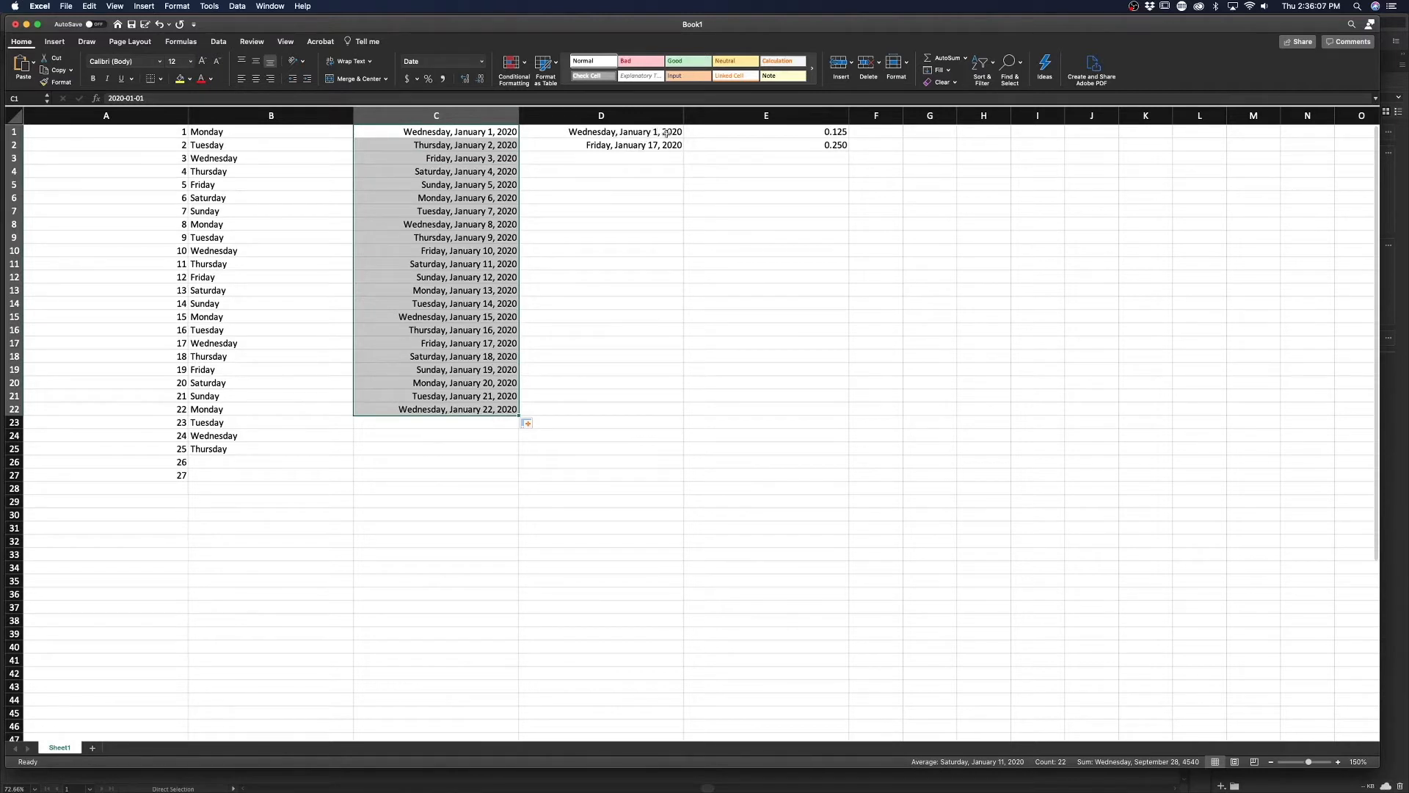
Extend the date series in column D down to row 20 and the decimal series in column E down to row 18
left_click_drag(664, 132, 668, 386)
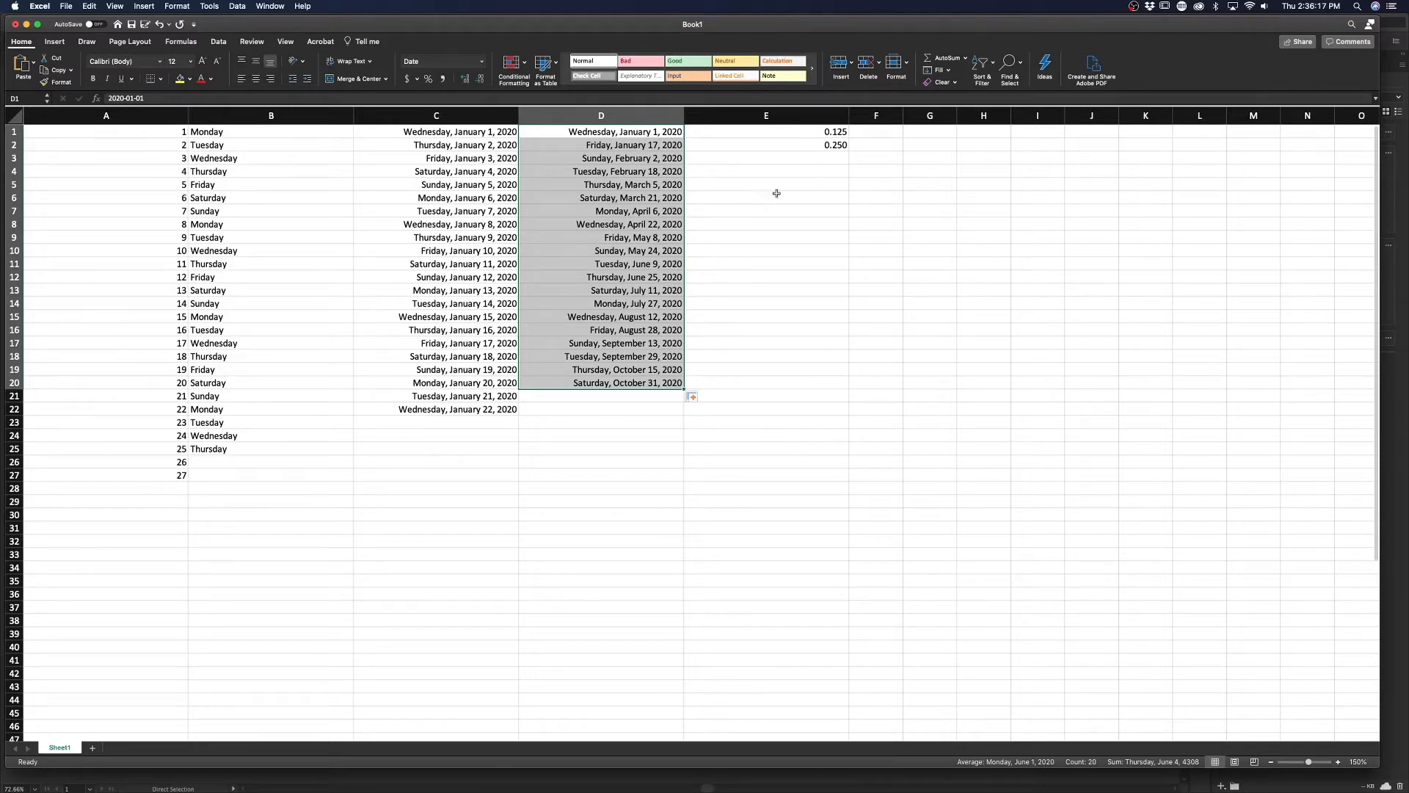
left_click_drag(821, 131, 824, 138)
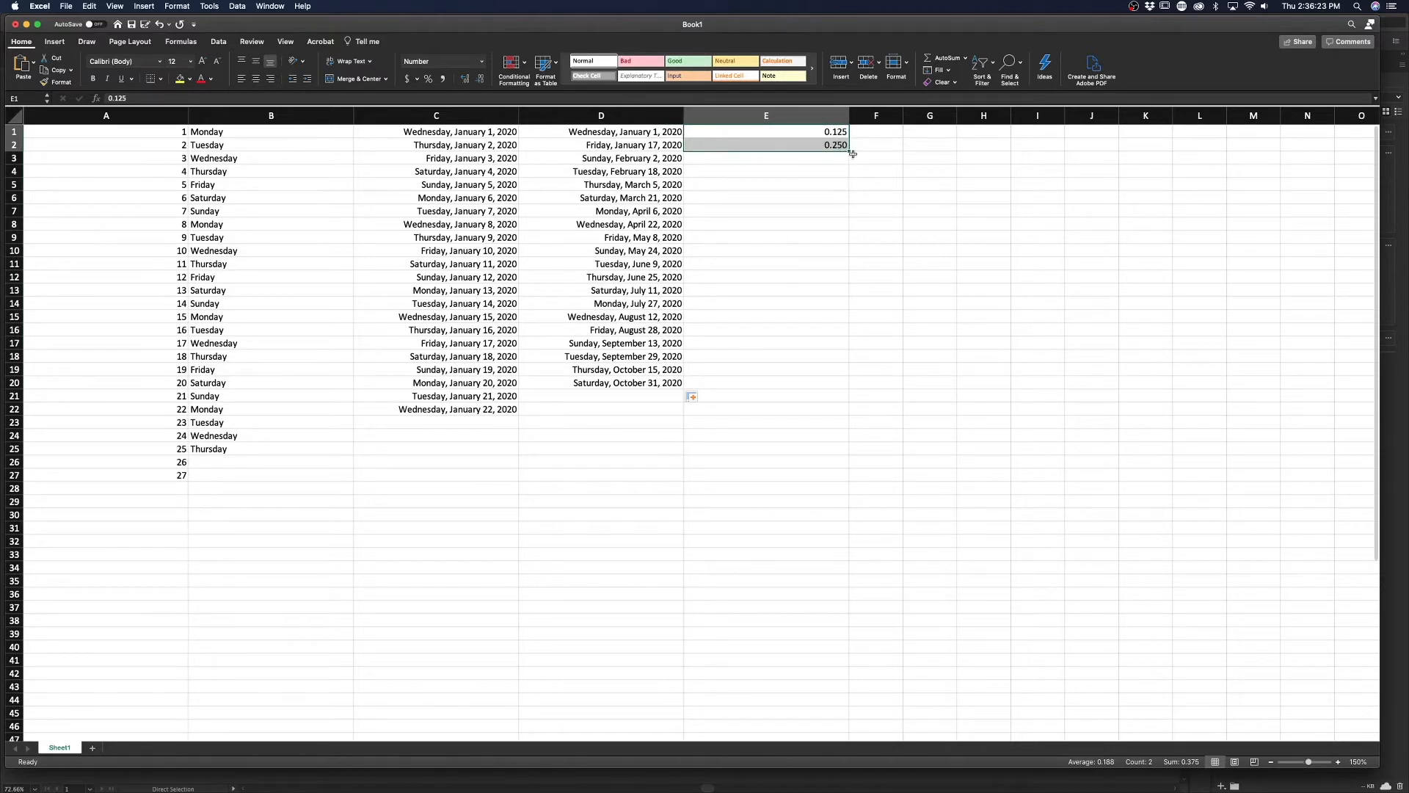
left_click_drag(844, 147, 845, 367)
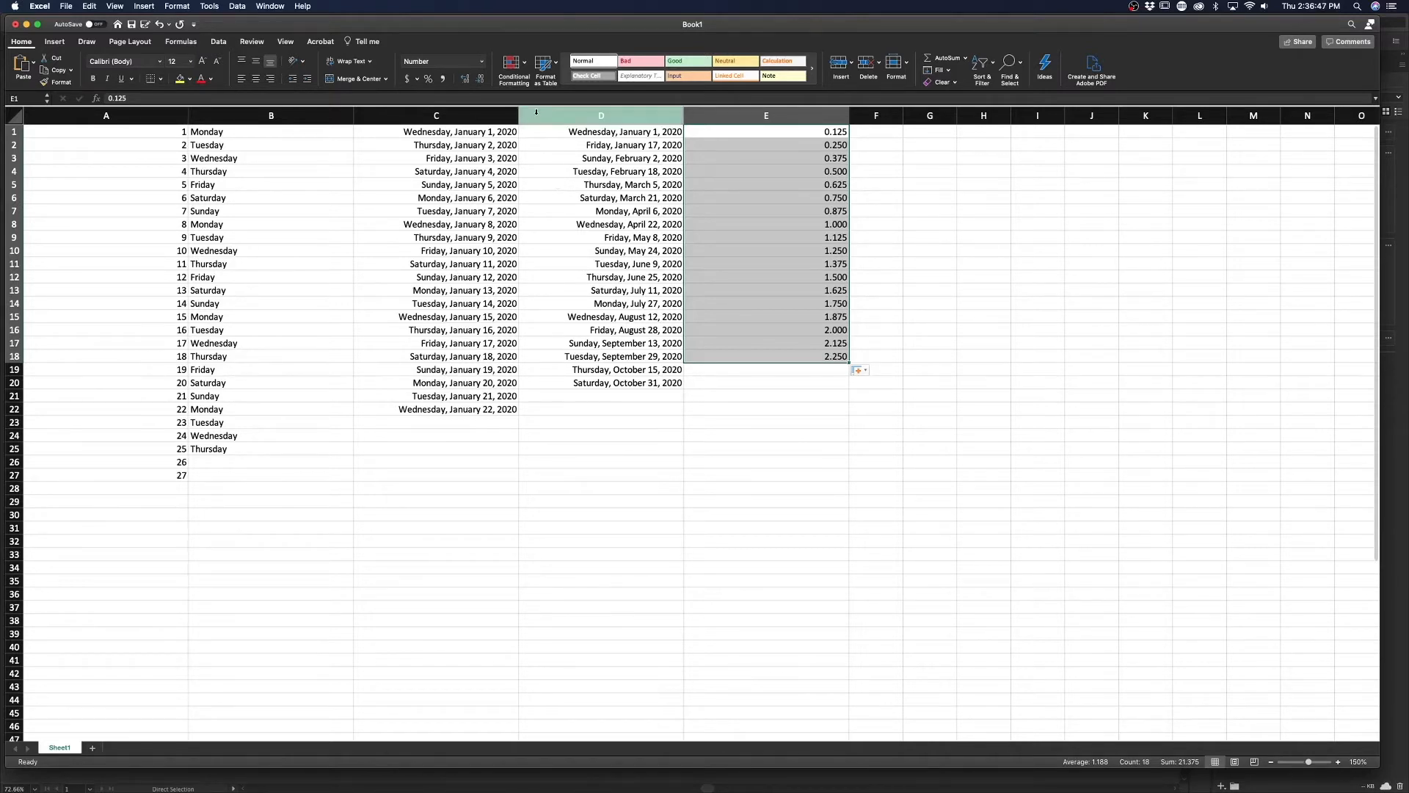
Switch back to the map document in InDesign and hide the Locations layer
key("super+Tab")
key("super+Tab")
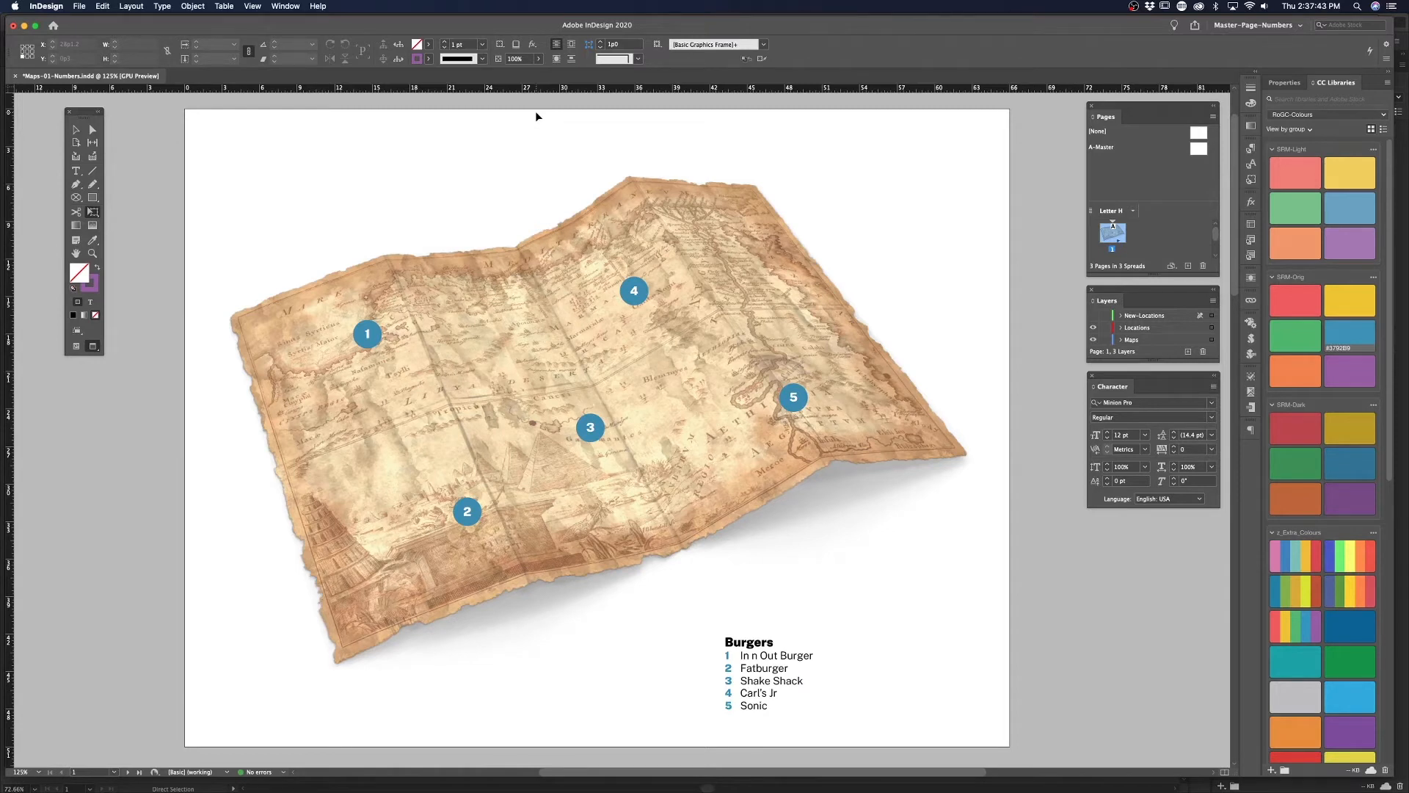
left_click(1093, 327)
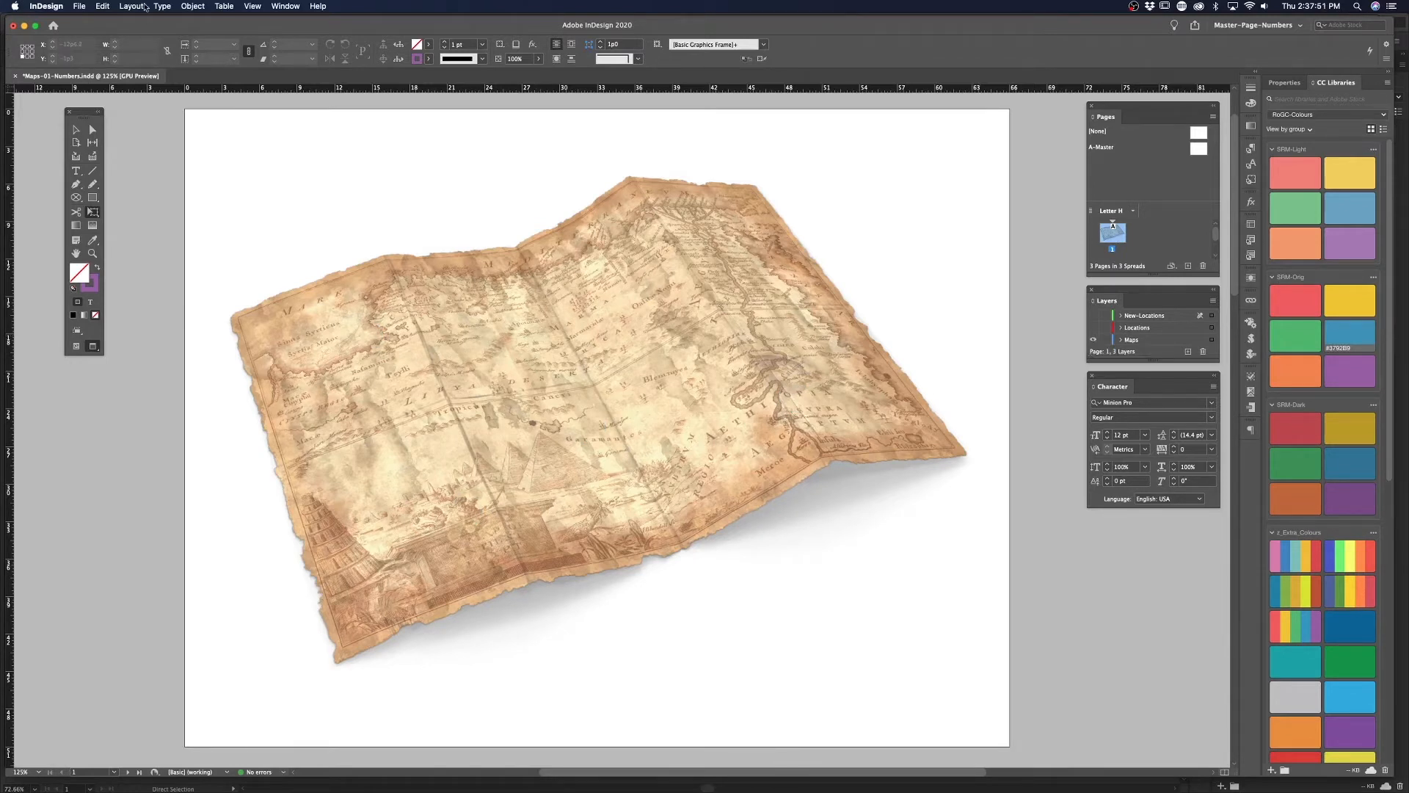
Create a new one-page, non-facing document measuring 8p0 by 8p0 with one column and 0p3 margins
key("super+n")
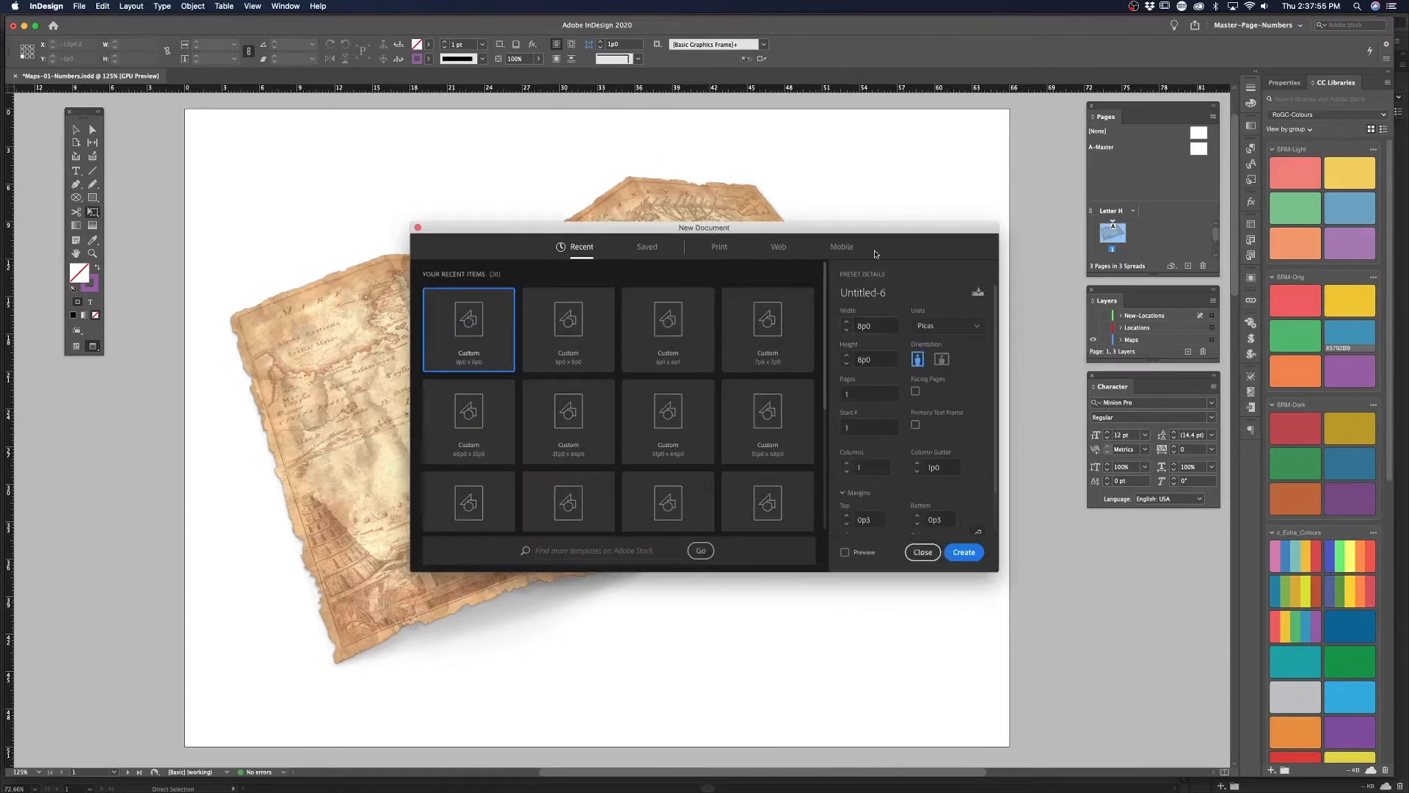
left_click_drag(875, 232, 813, 216)
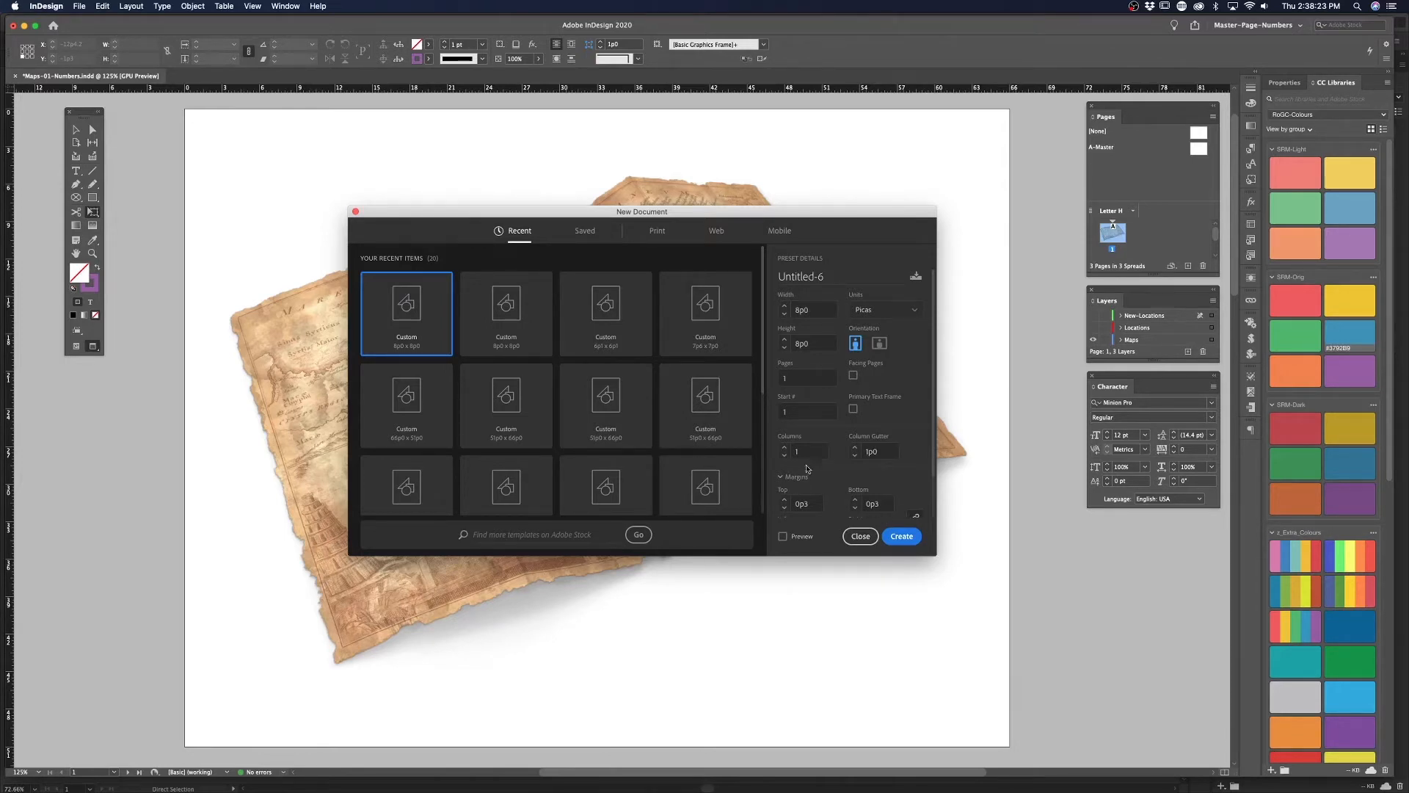
scroll(831, 482, "down", 2)
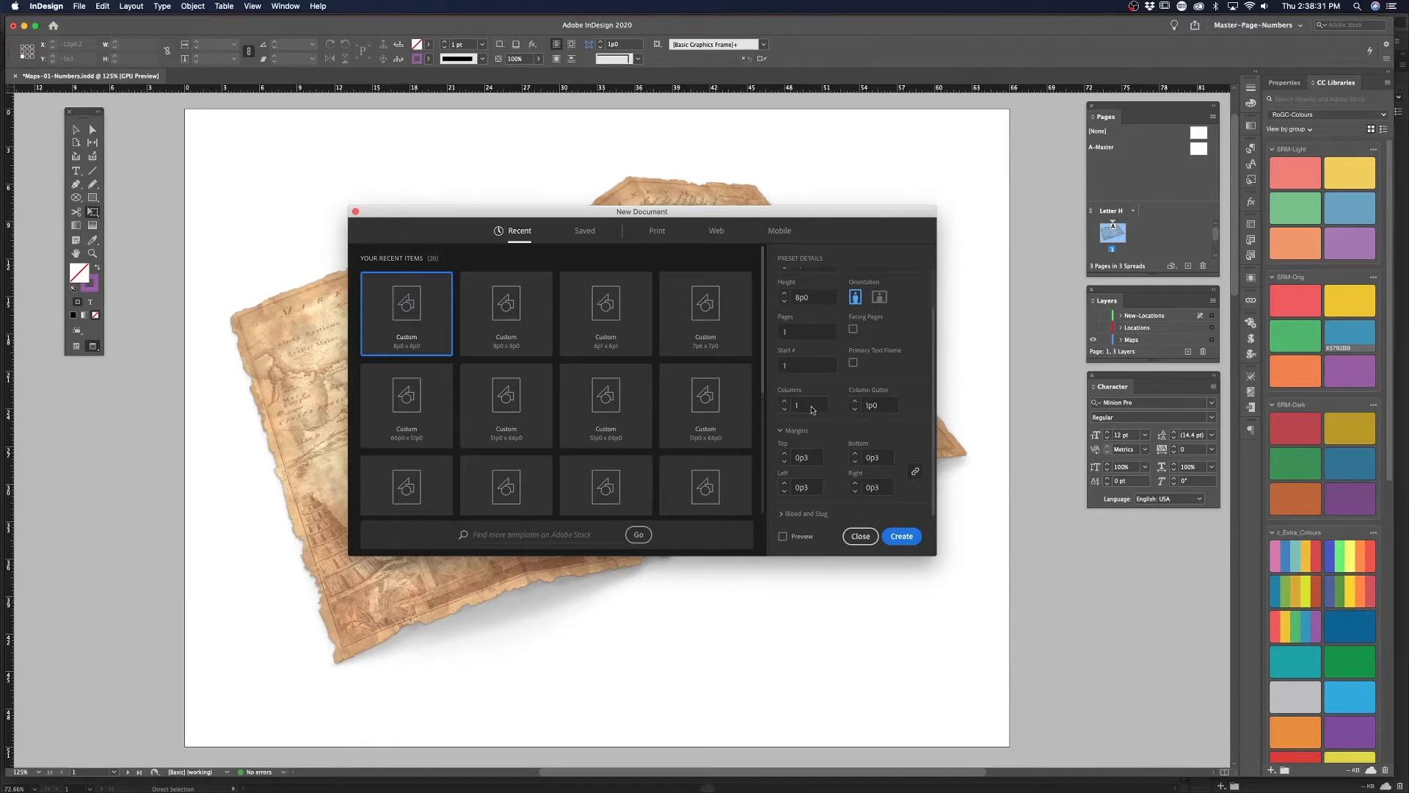
left_click(902, 536)
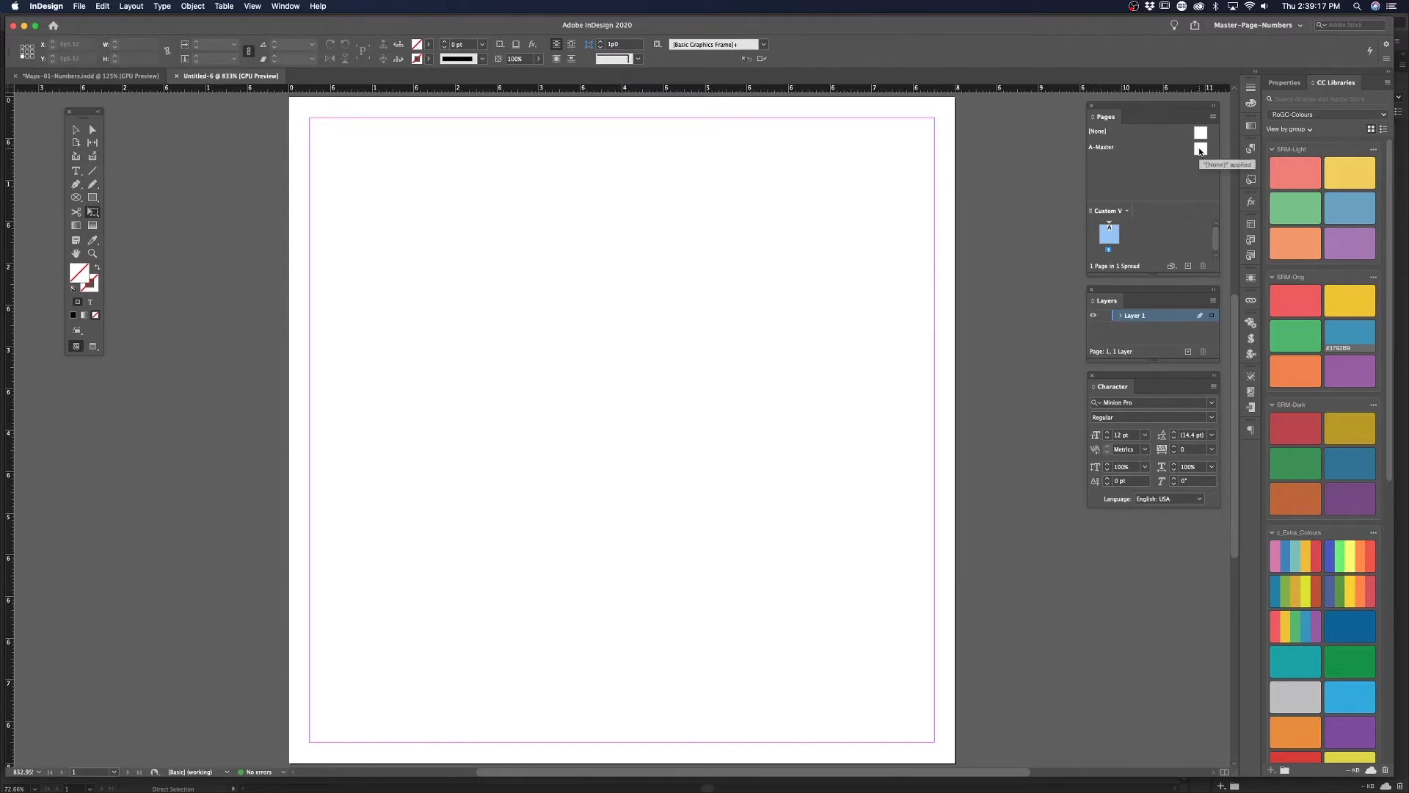
Open the A-Master page for editing
double_click(1200, 149)
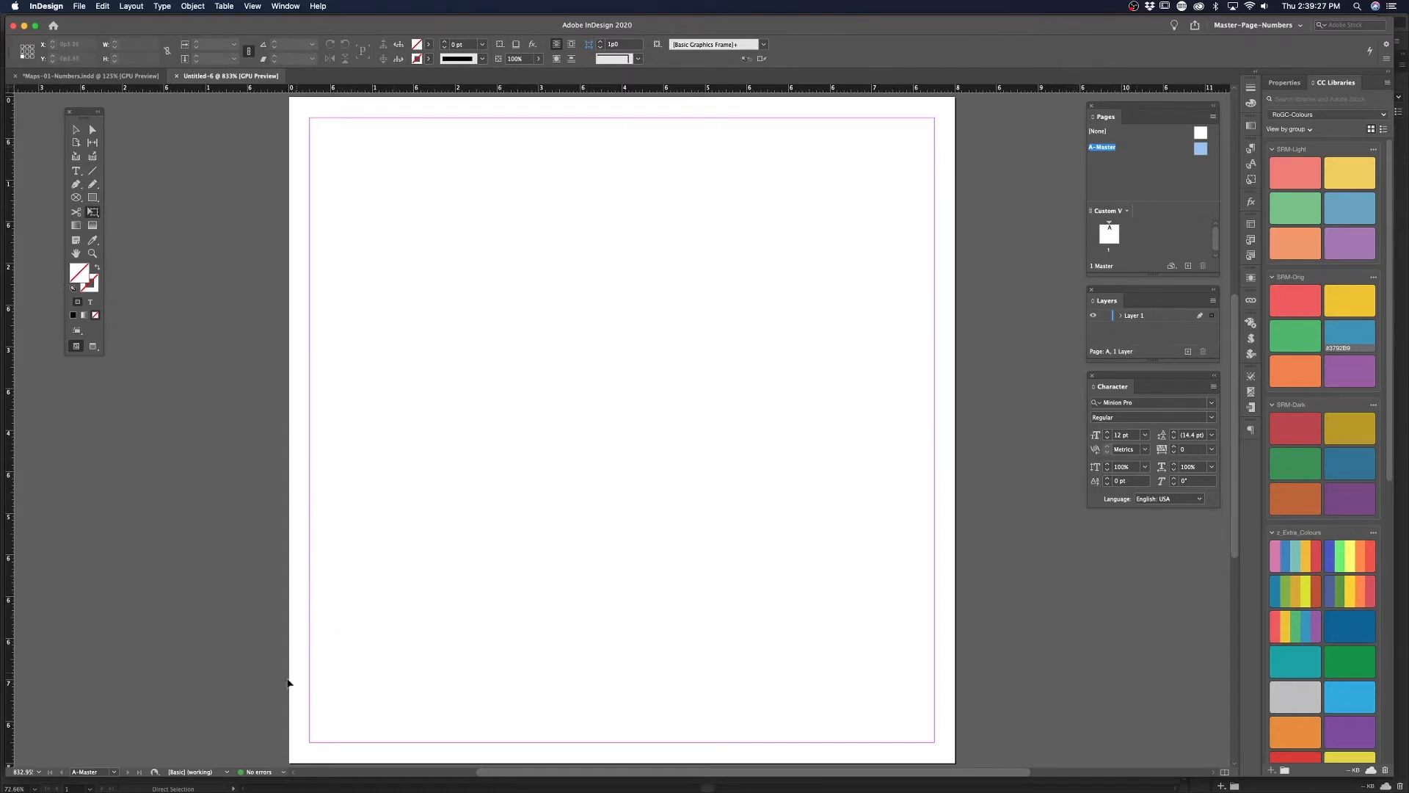
left_click(114, 771)
left_click(104, 763)
Add a second layer, naming the lower layer Colour and the upper layer Number
left_click(1189, 353)
double_click(1150, 327)
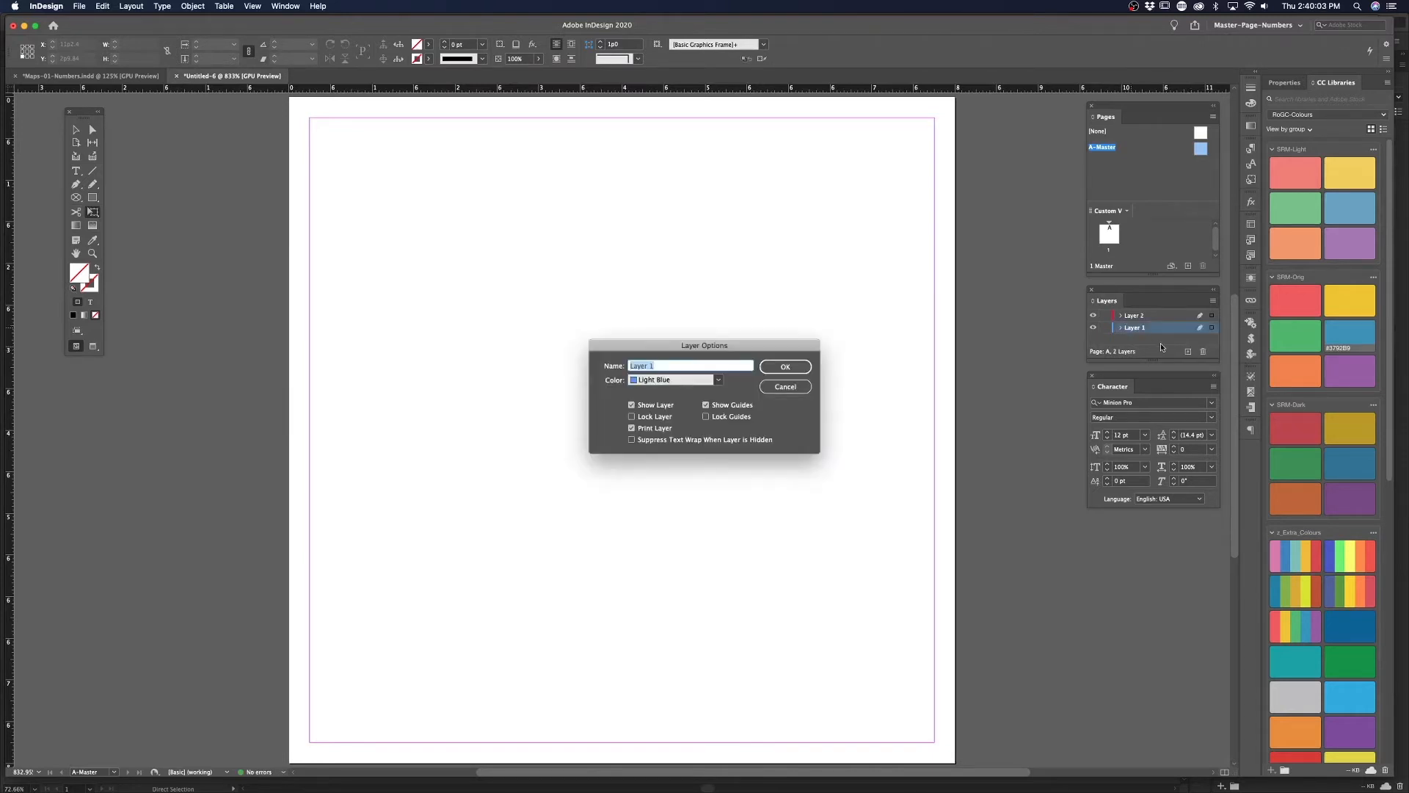
type("Colour")
key("Return")
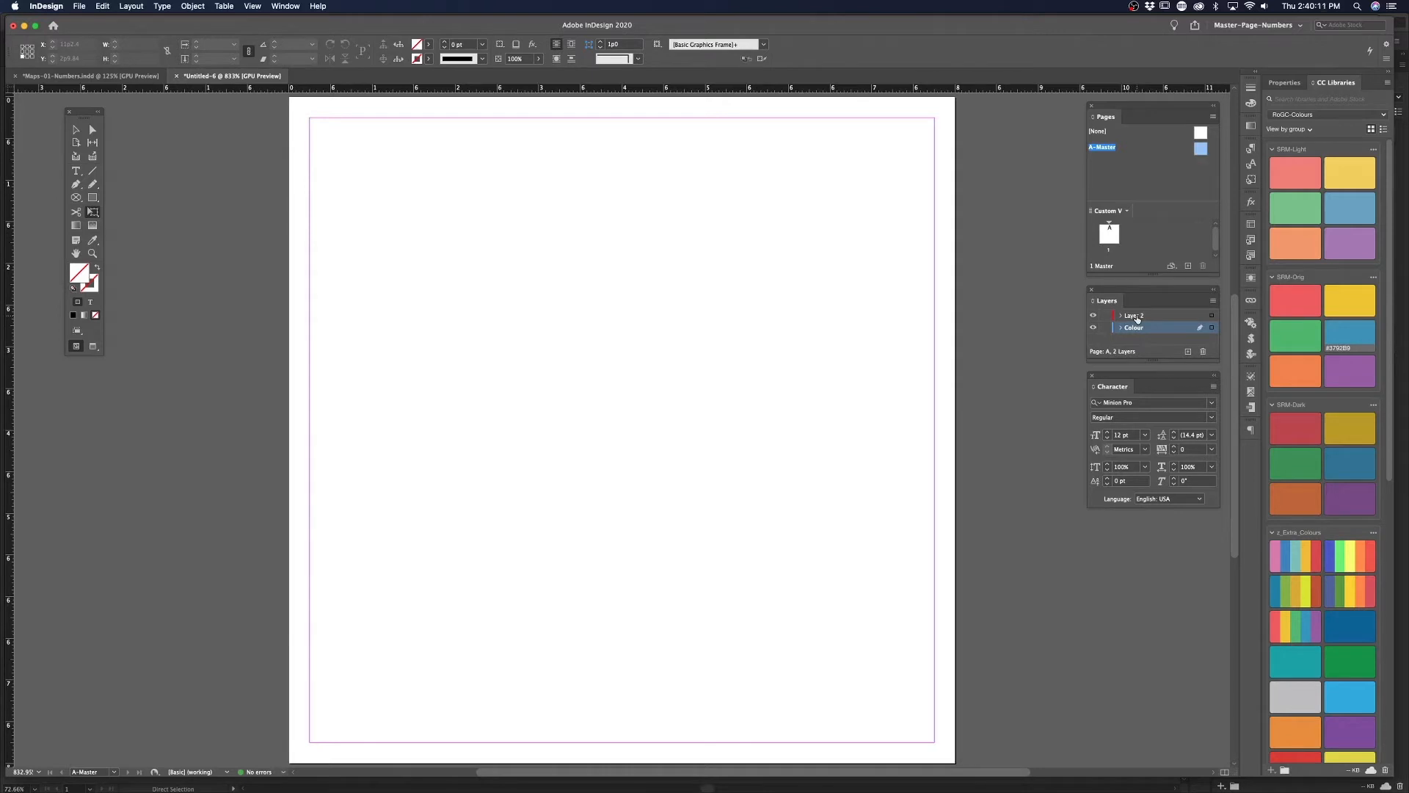
double_click(1135, 316)
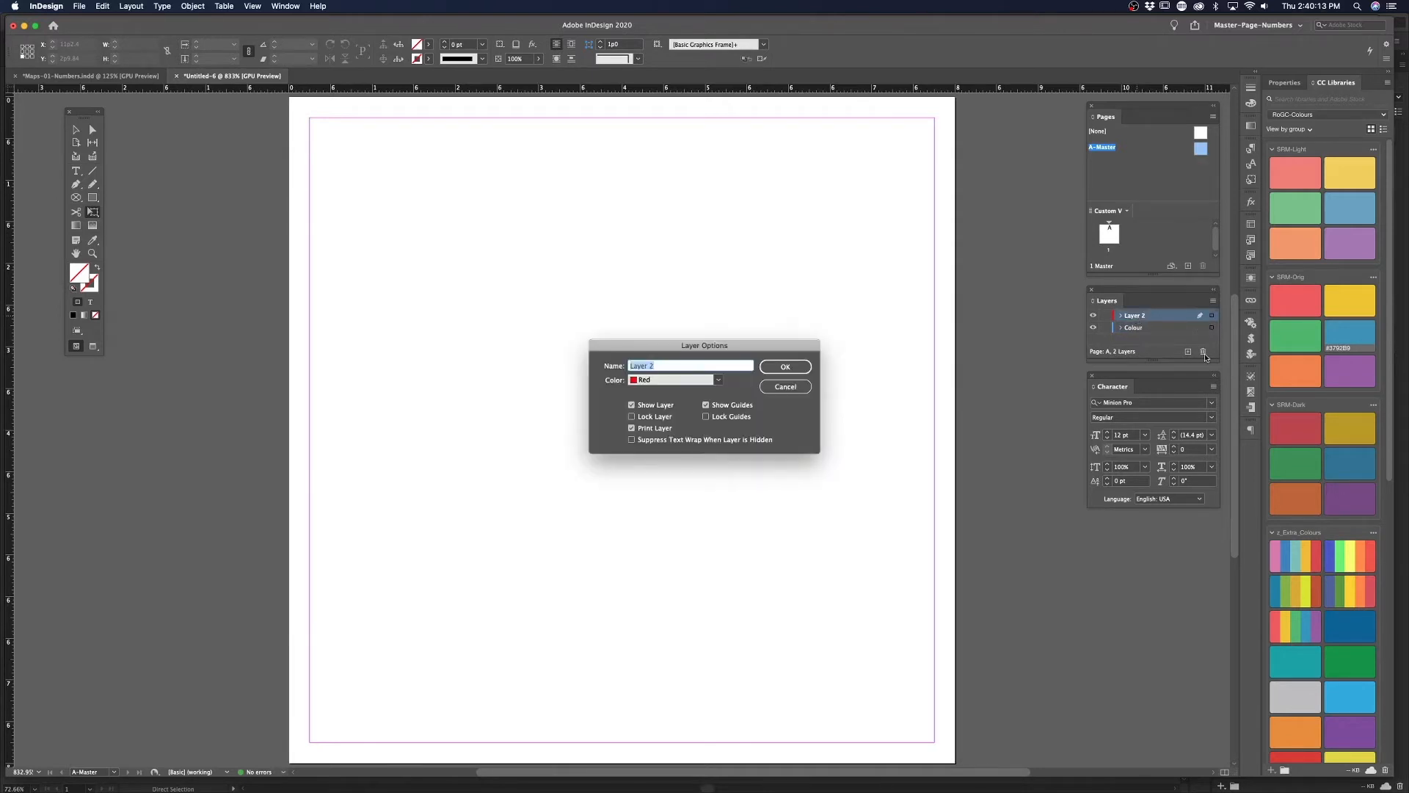
type("Number")
key("Return")
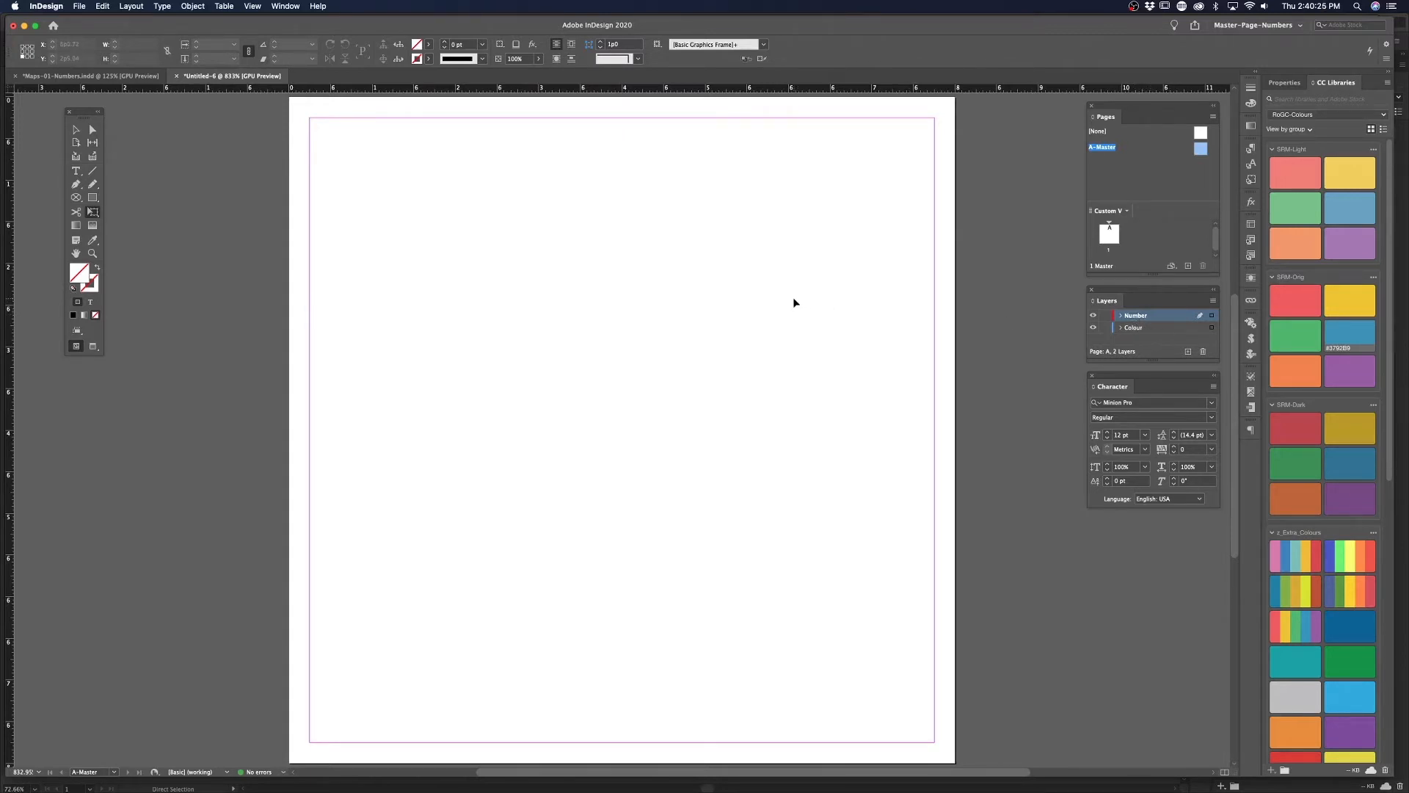
On the Colour layer, draw a 7p6 by 7p6 rectangle filling the margins and fill it with the orange from the SRM-Orig group
left_click(1142, 331)
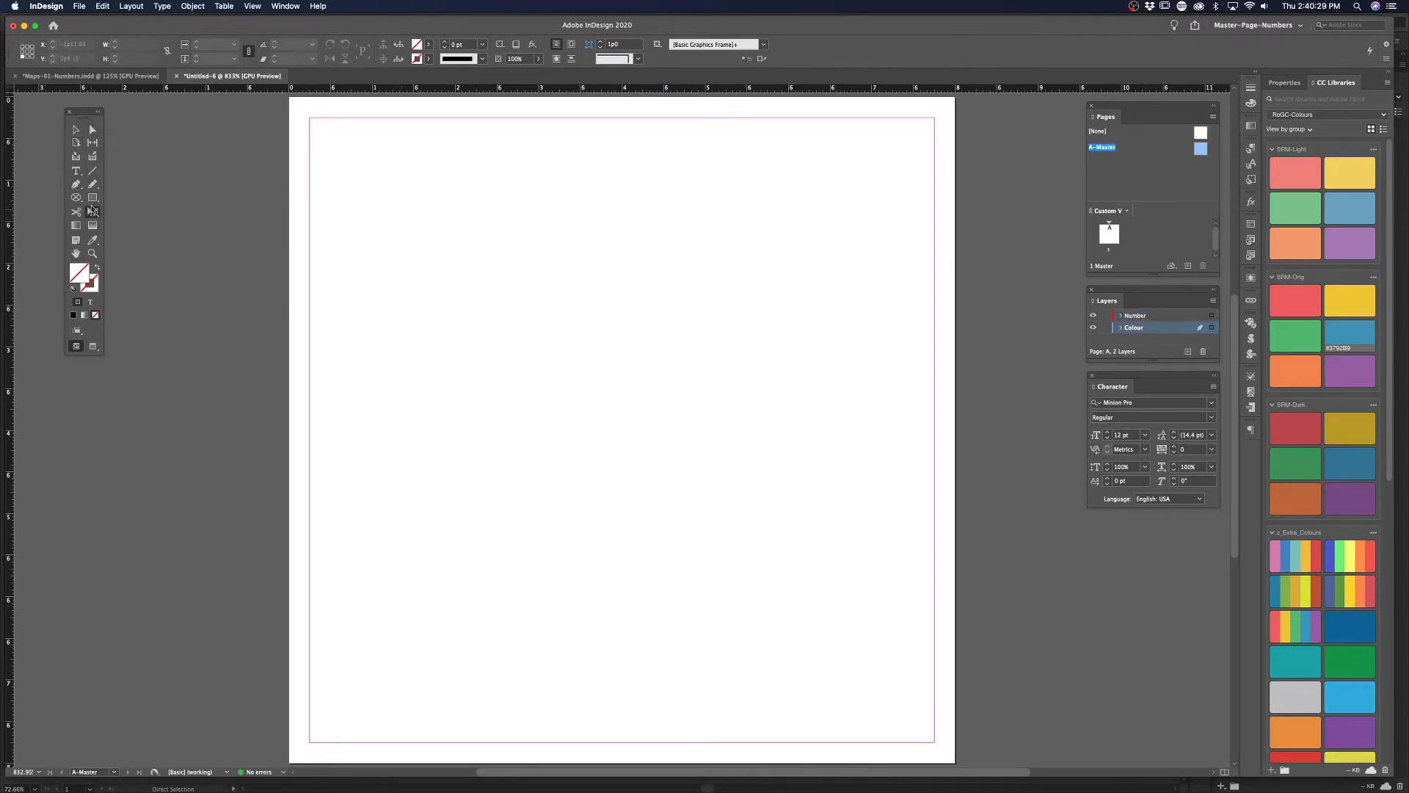
left_click(93, 197)
left_click_drag(308, 119, 934, 741)
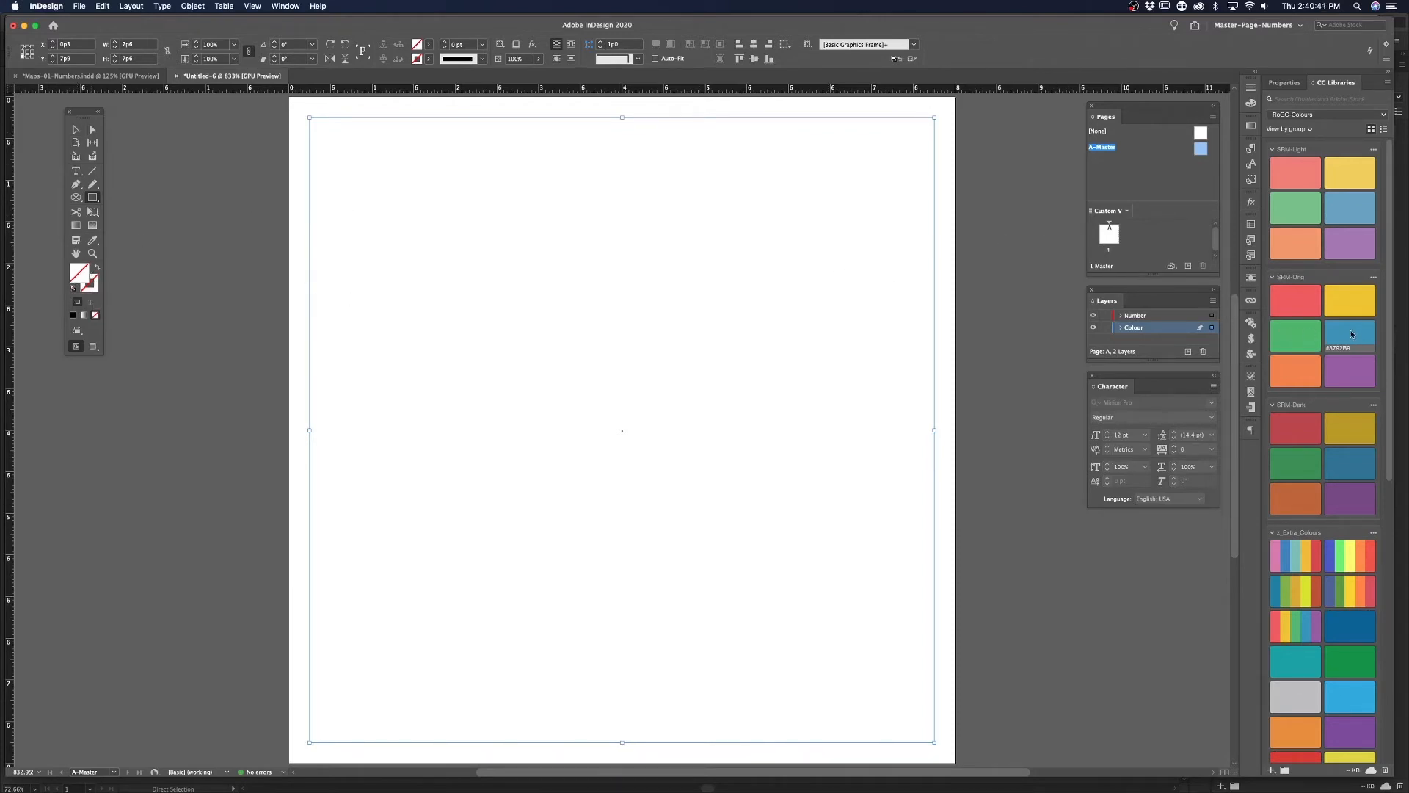
left_click(1300, 374)
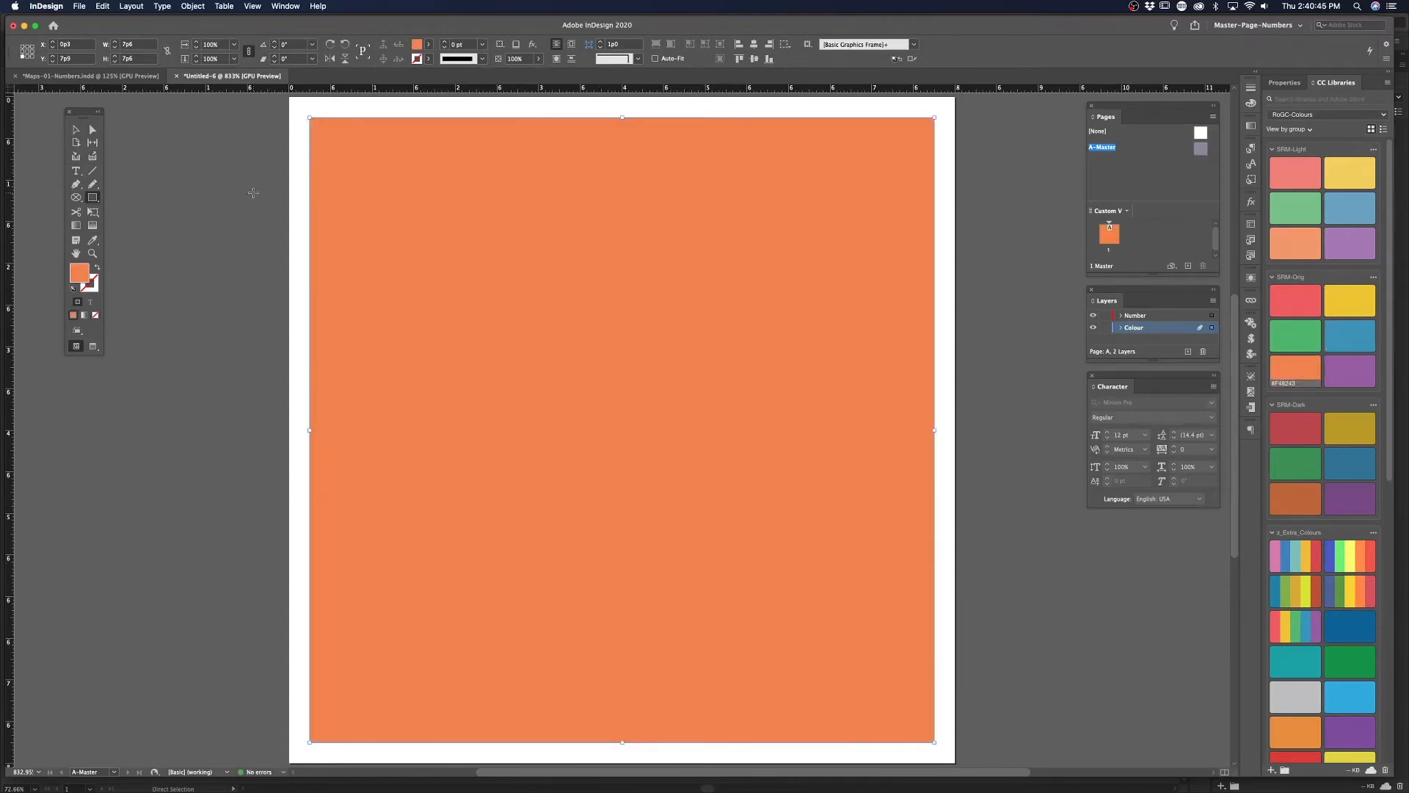
left_click(468, 45)
left_click_drag(468, 45, 456, 21)
type("1")
key("Return")
key("super+z")
Give the orange rectangle rounded corners and deselect it
left_click(638, 59)
left_click(644, 129)
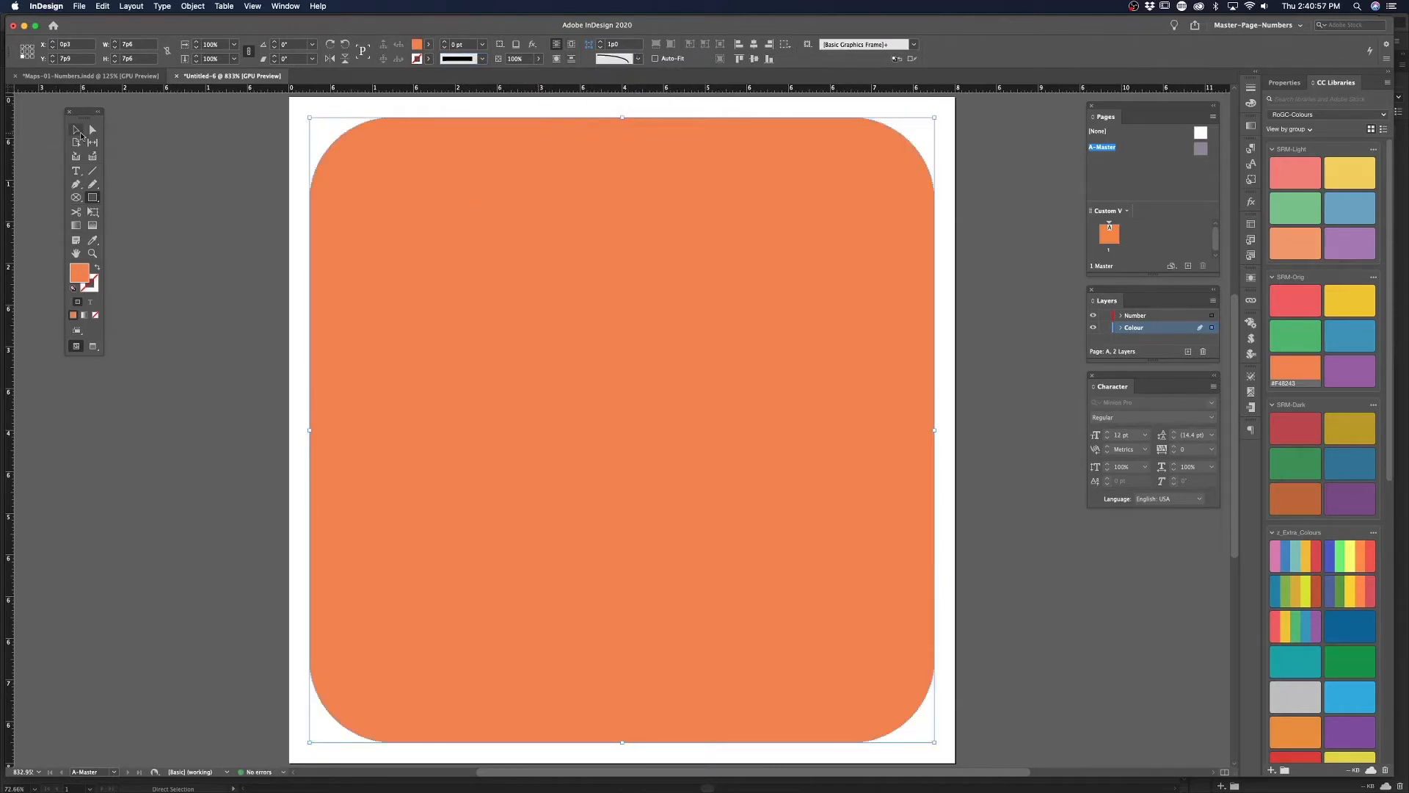
left_click(76, 129)
left_click(357, 111)
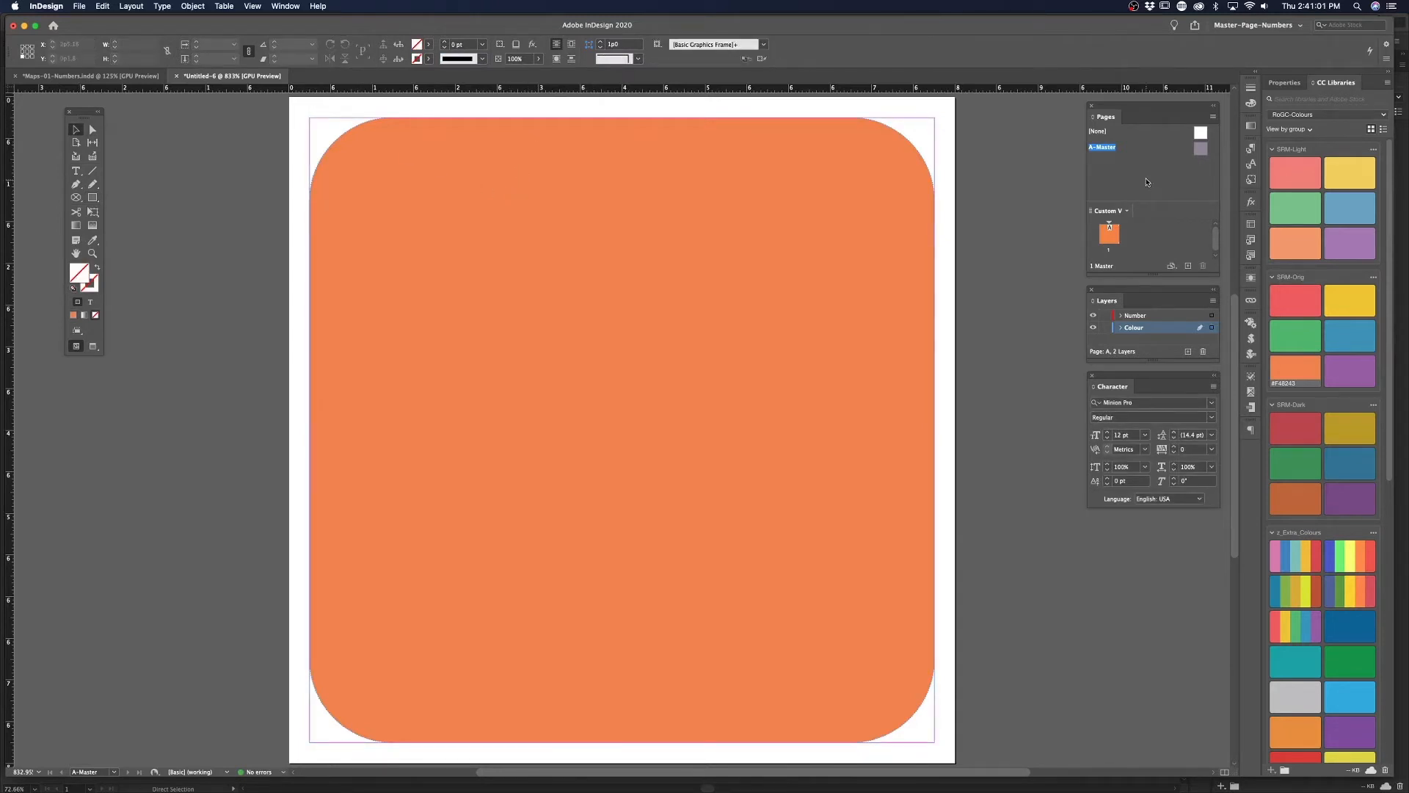
On the Number layer, create a text frame about 7p6 wide and 3p7.2 tall across the orange shape, containing 333
left_click(1156, 318)
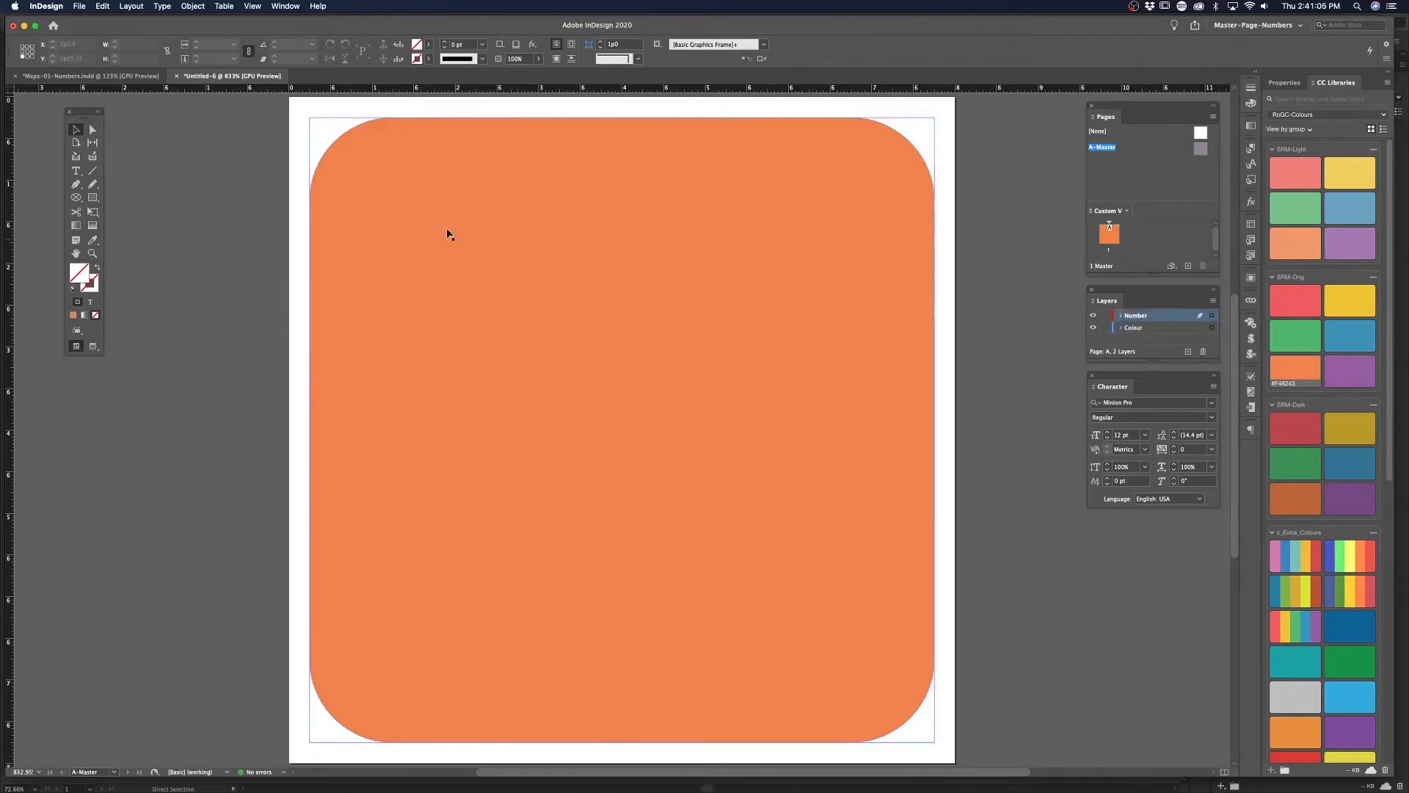
left_click(75, 170)
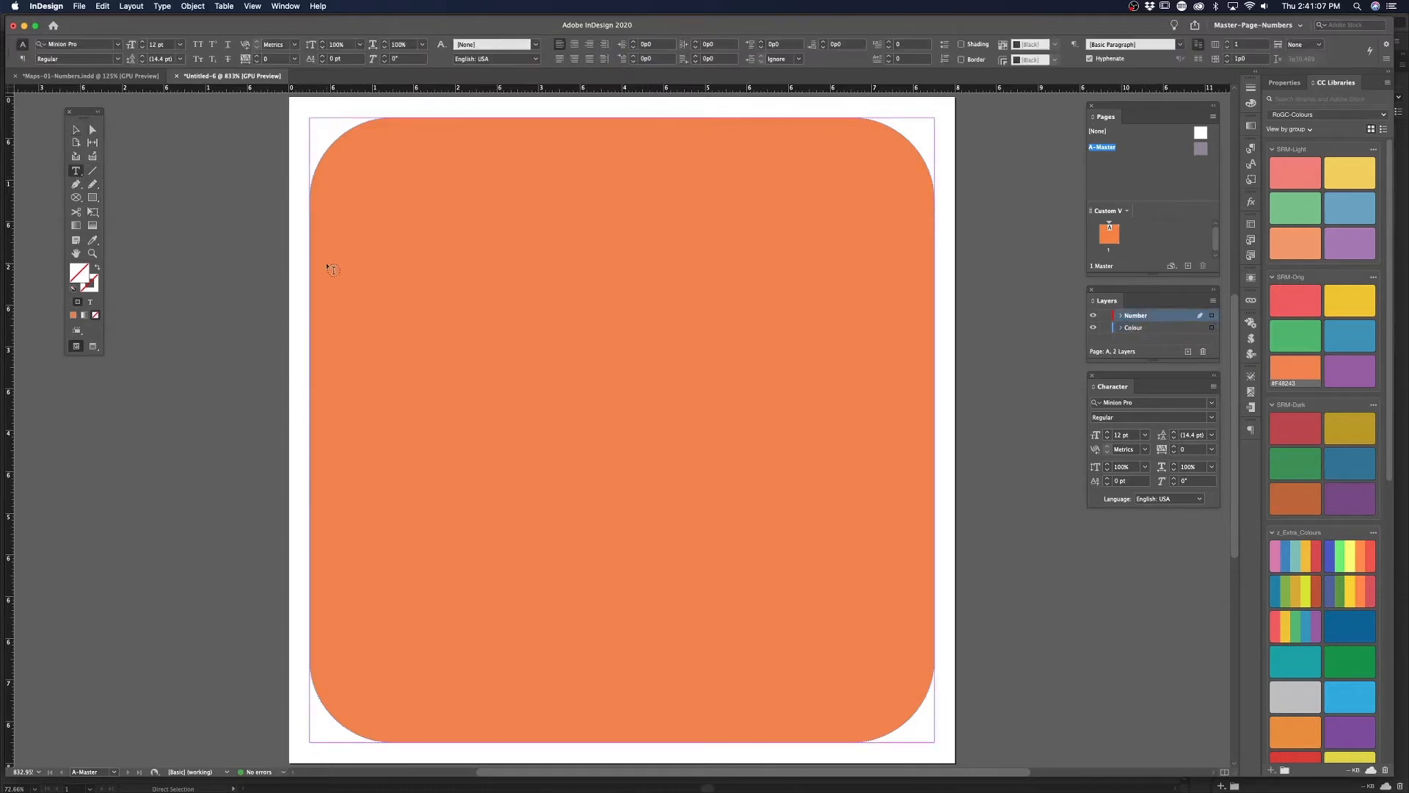
left_click_drag(311, 256, 929, 556)
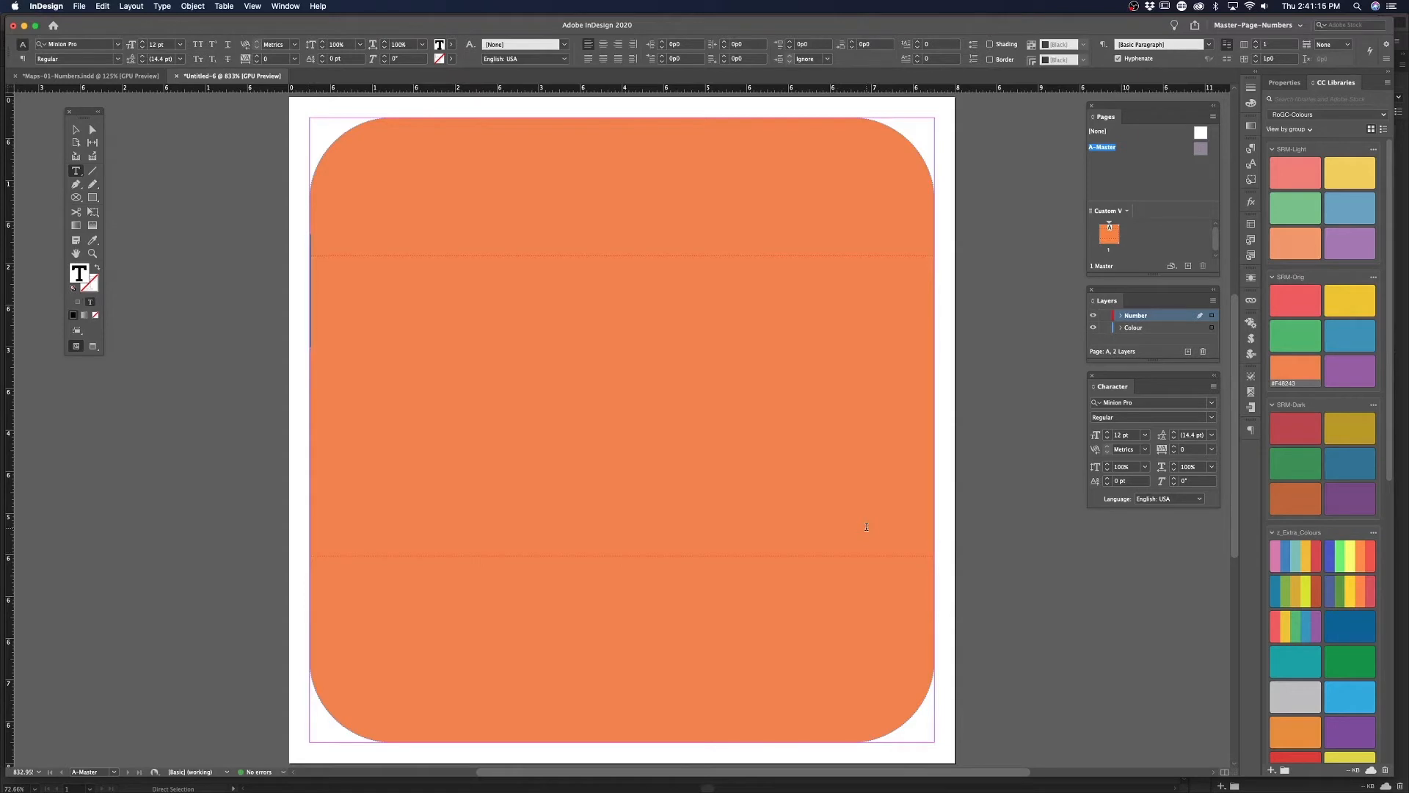
type("333")
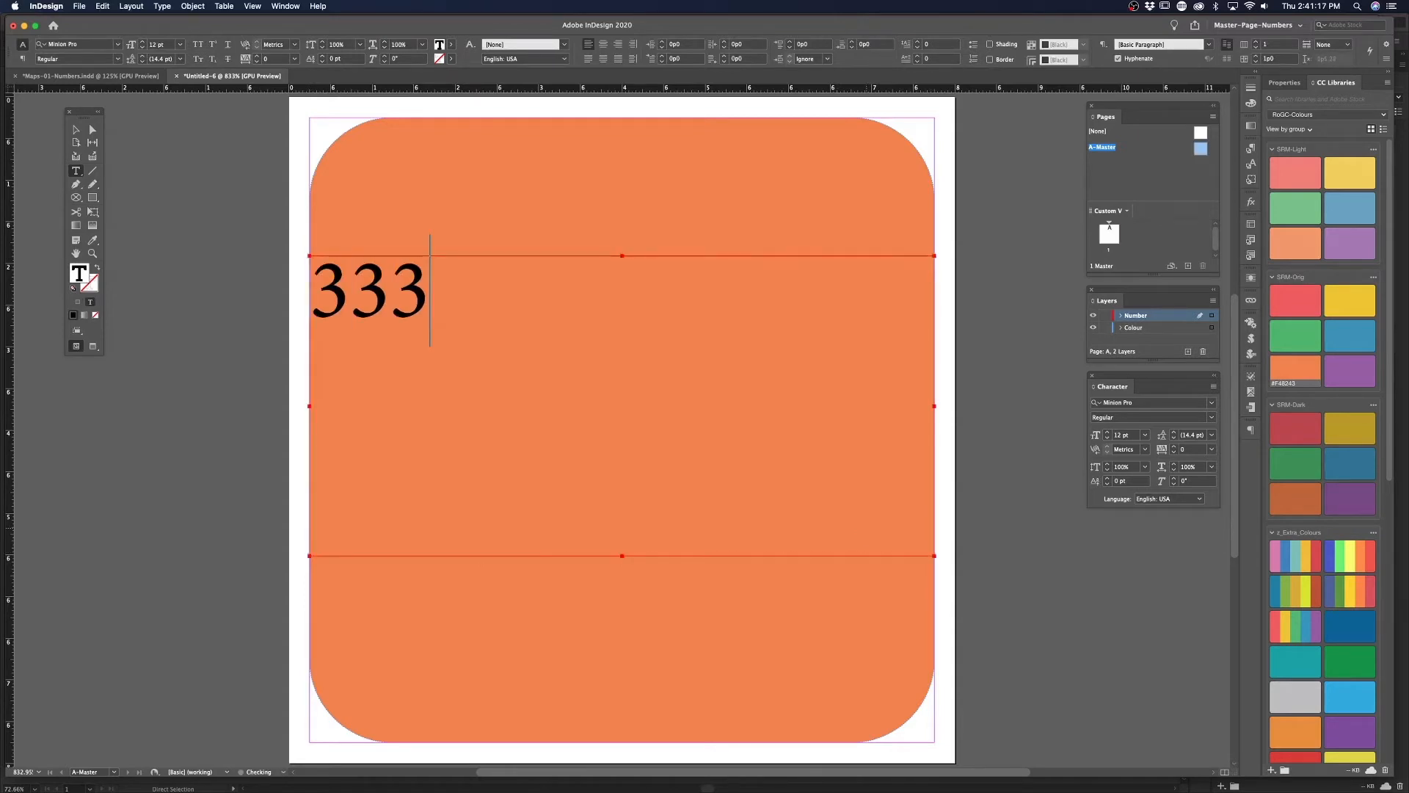
Centre the text 333 horizontally and set its font to Public Sans Black
key("super+a")
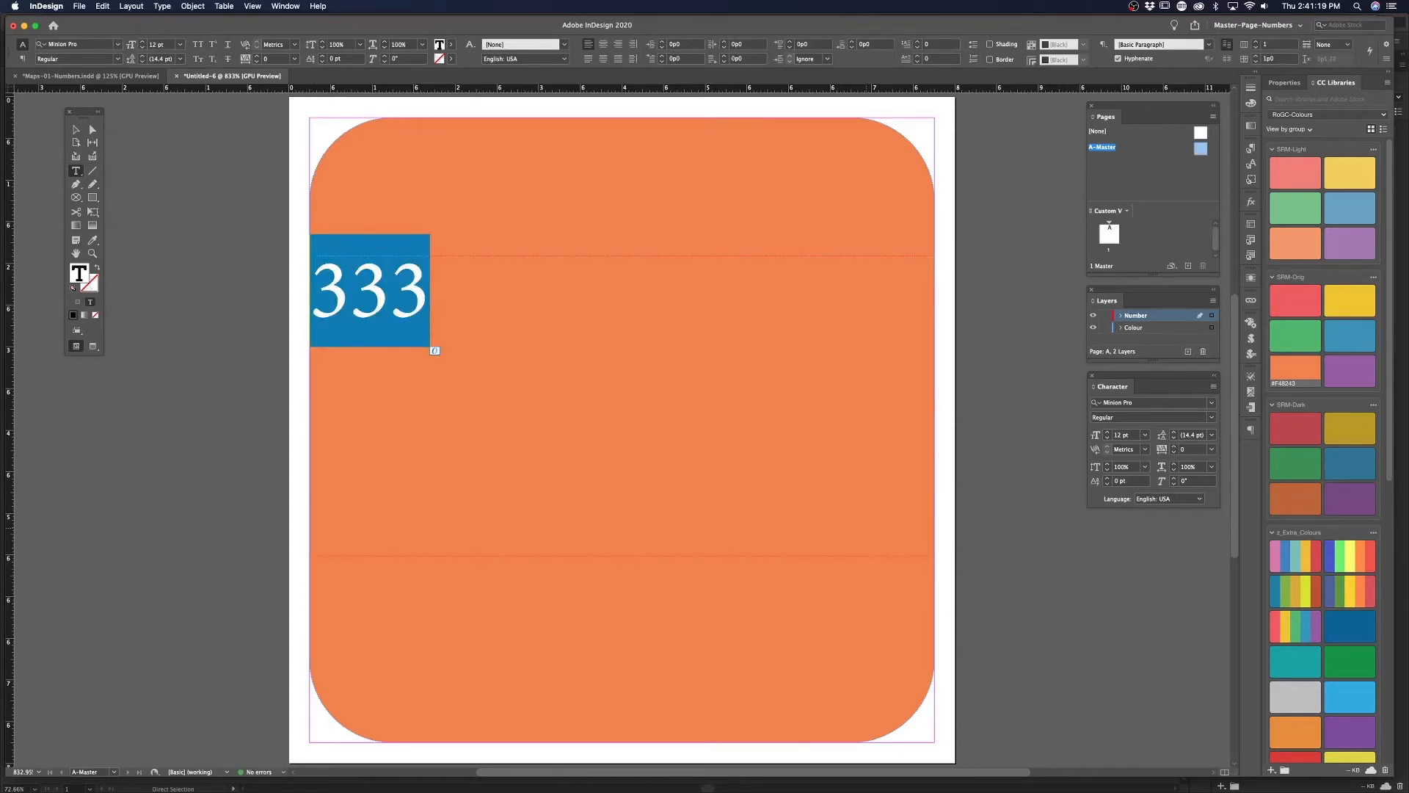
key("shift+super+c")
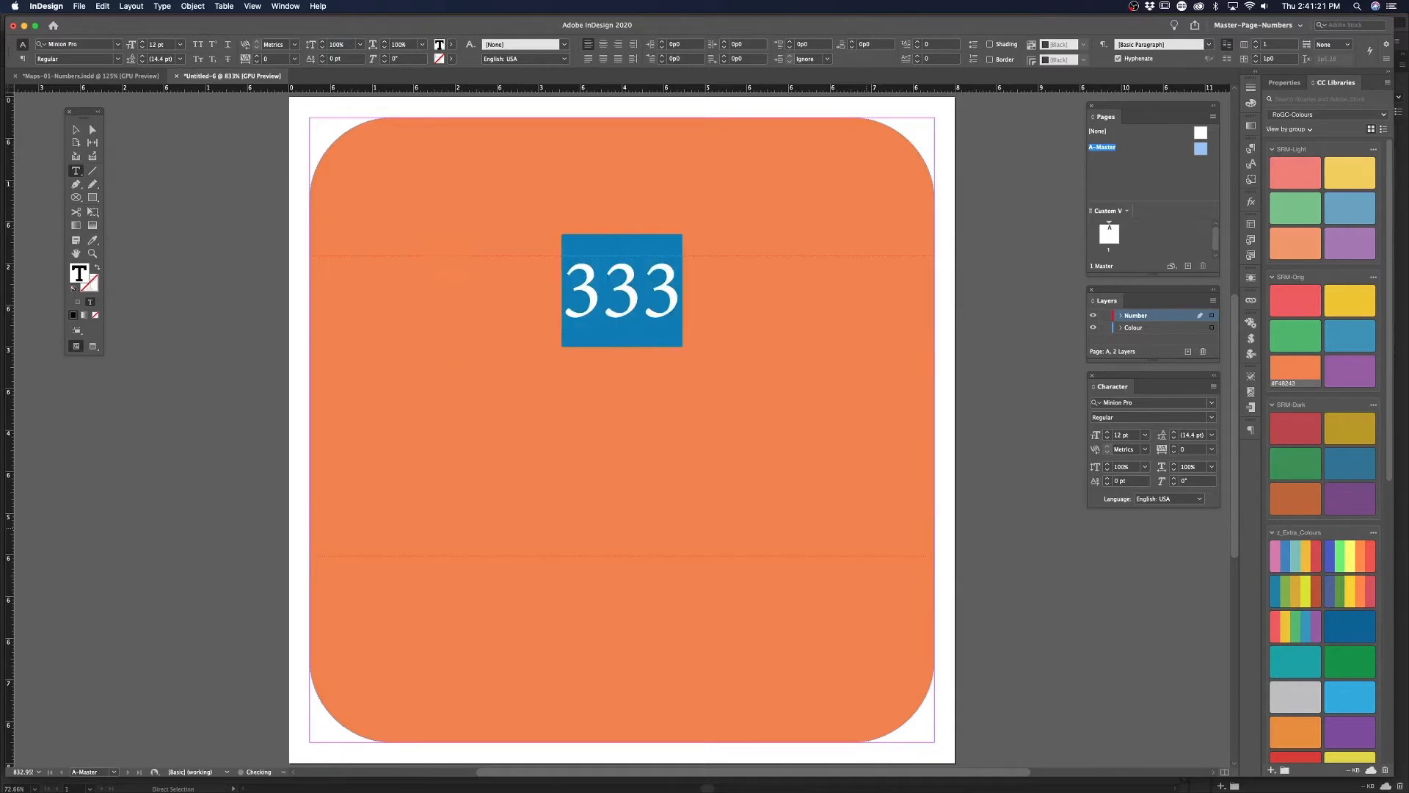
left_click(100, 43)
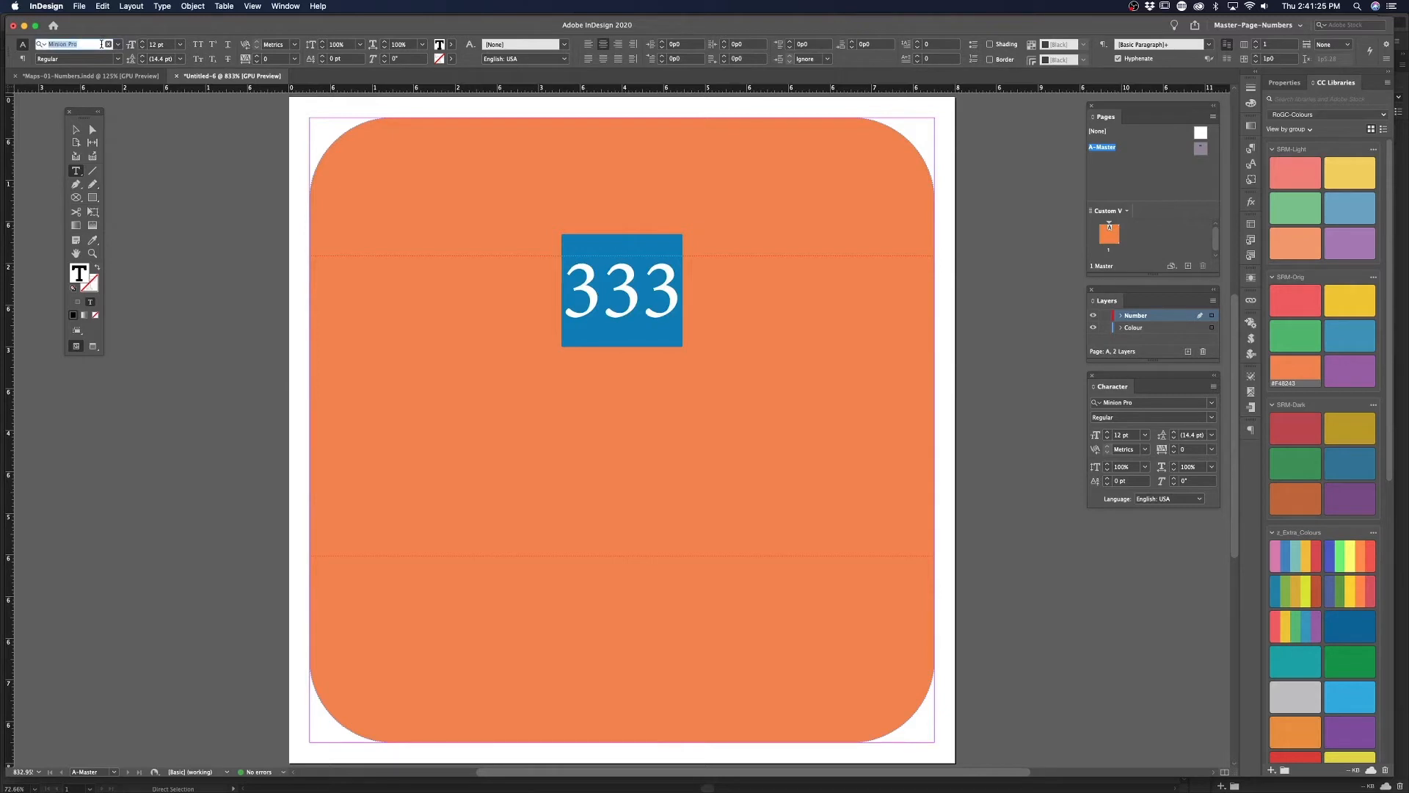
type("pub")
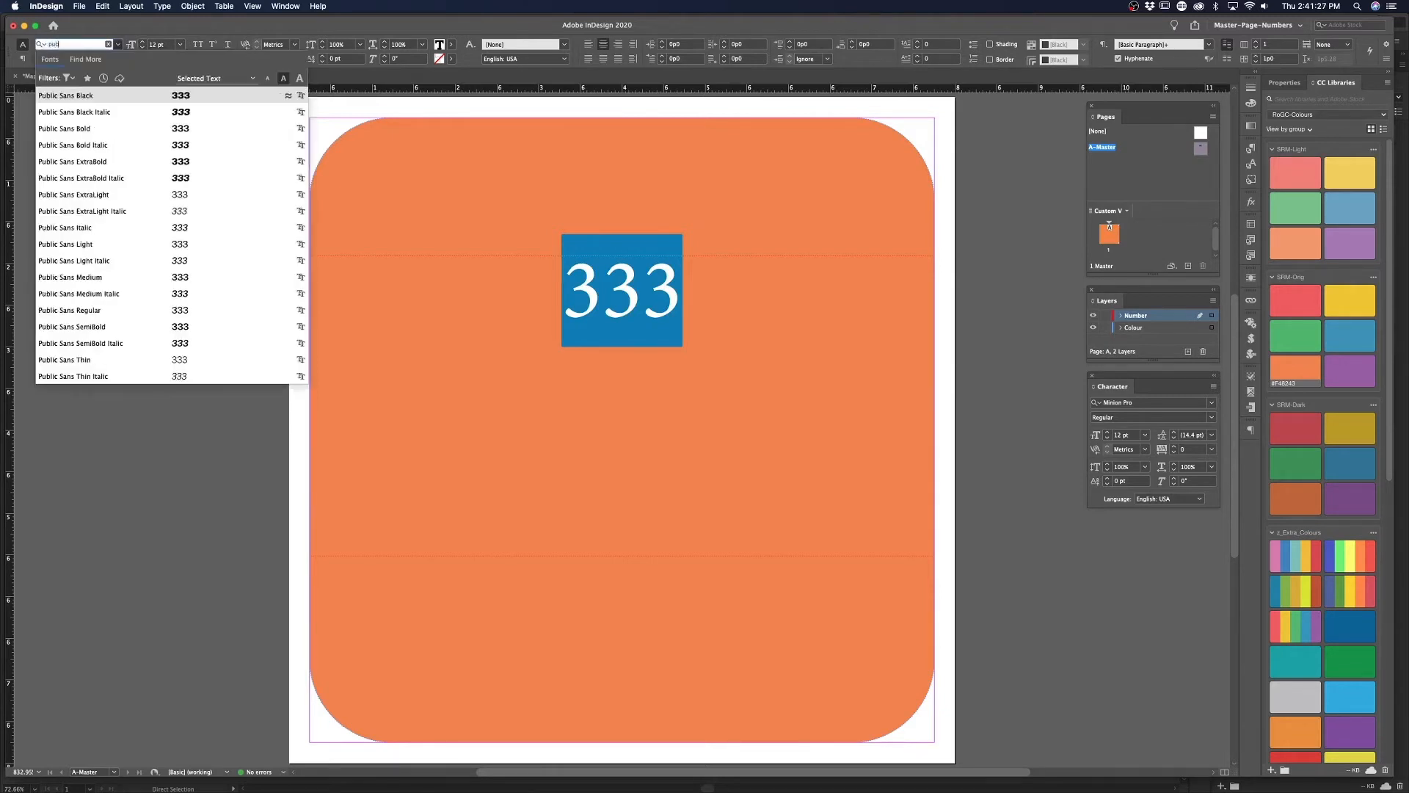
type("lic")
left_click(82, 96)
left_click(617, 313)
Set the text 333 to a font size of 36 pt with 36 pt leading
key("super+a")
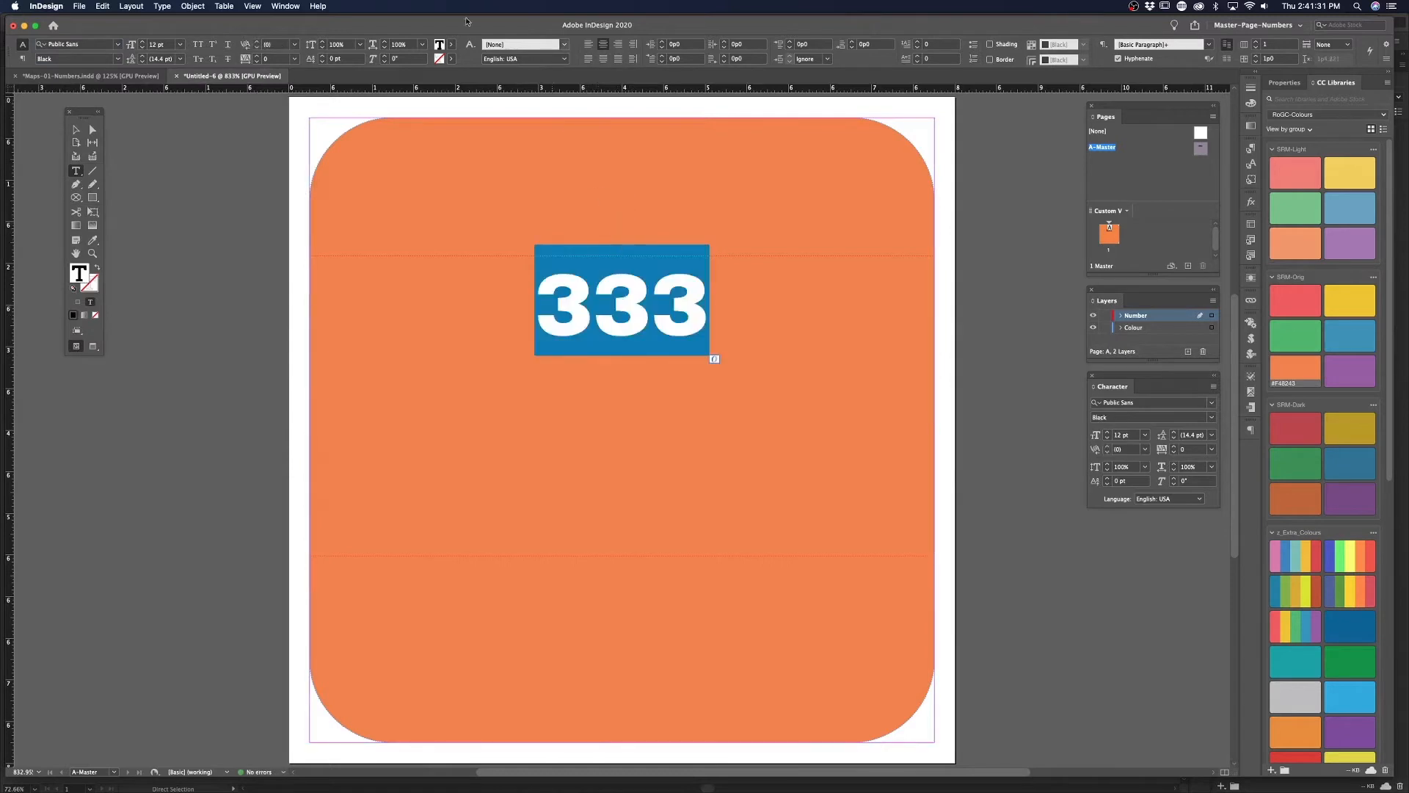
left_click(167, 47)
key("Up")
key("Up")
key("Up")
key("Up")
key("Up")
key("Up")
key("Up")
key("Up")
key("Up")
key("Up")
key("Up")
key("Up")
key("Up")
key("Up")
key("Up")
key("Up")
key("Up")
key("Up")
key("Up")
key("Up")
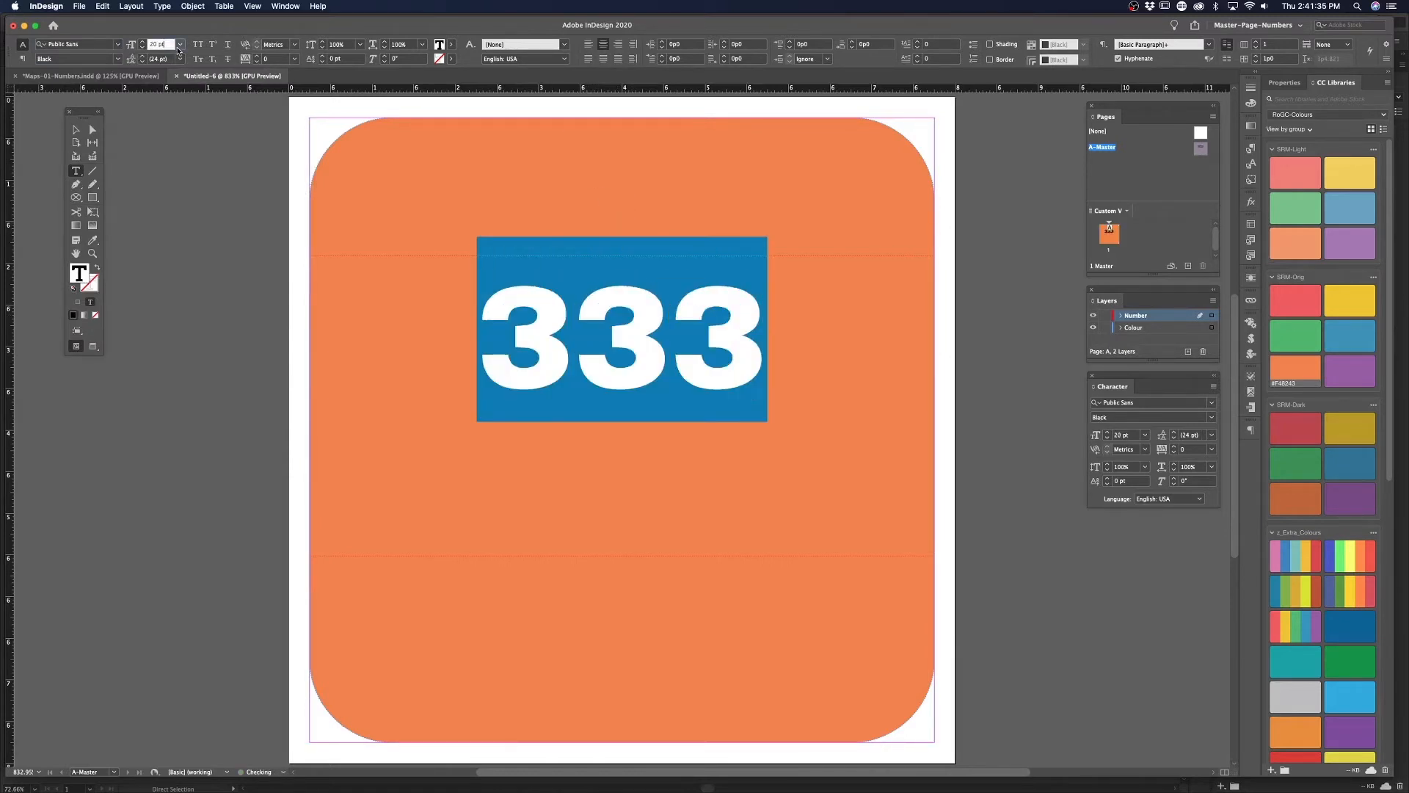
key("Up")
key("Up")
key("Up")
key("Up")
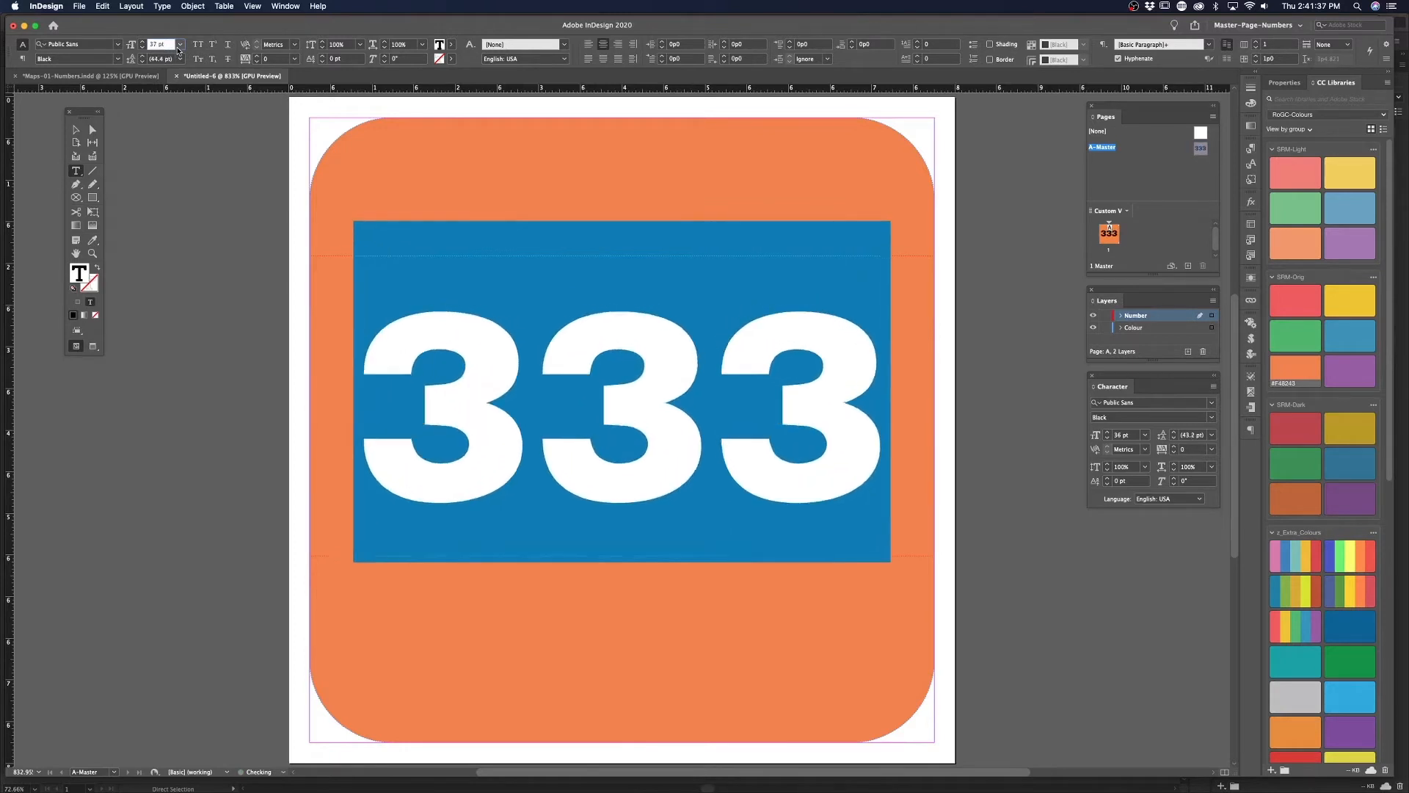
key("Down")
key("Down")
key("Down")
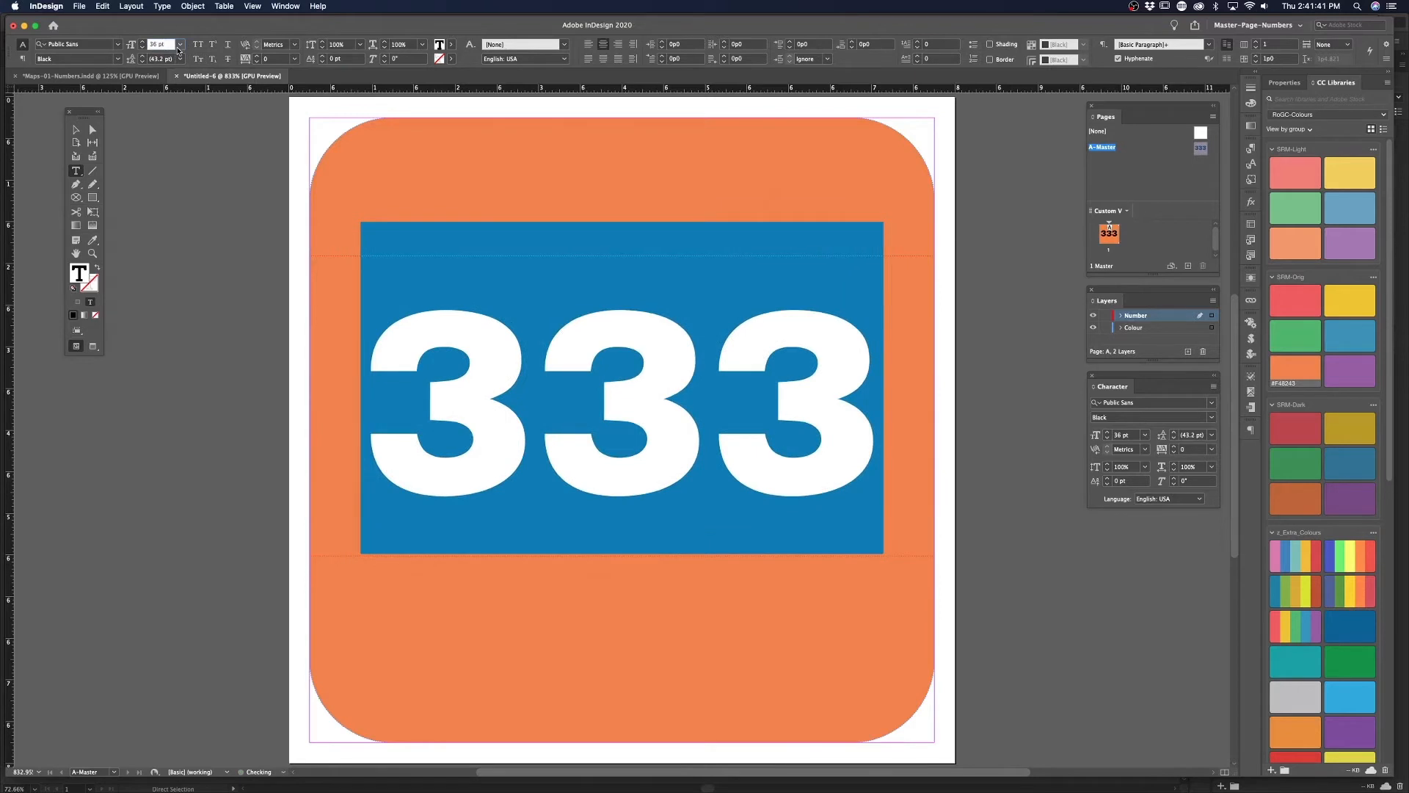
key("Tab")
type("36")
key("Return")
key("Escape")
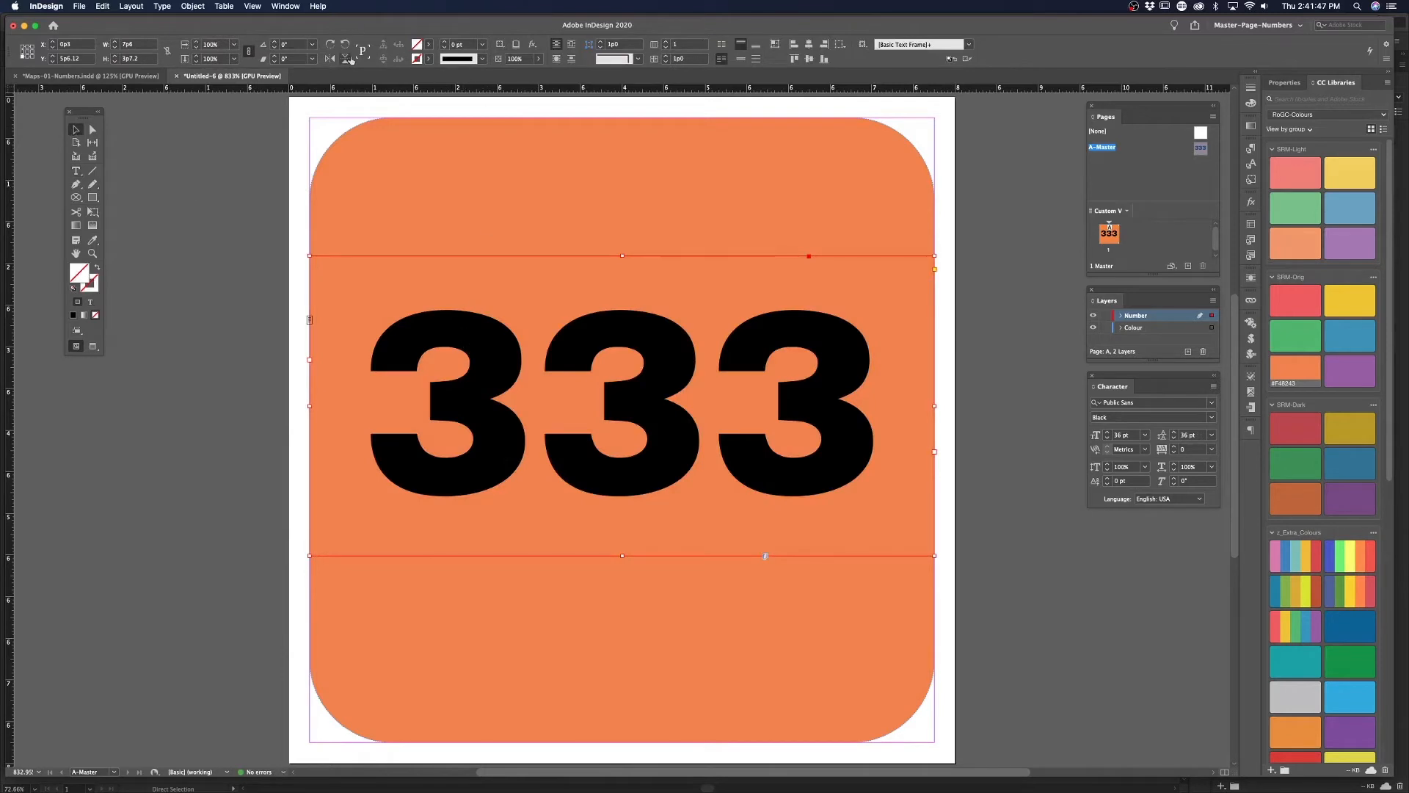
Place a horizontal guide through the orange shape's middle and move the text frame down so that 333 is vertically centred on it
left_click(399, 119)
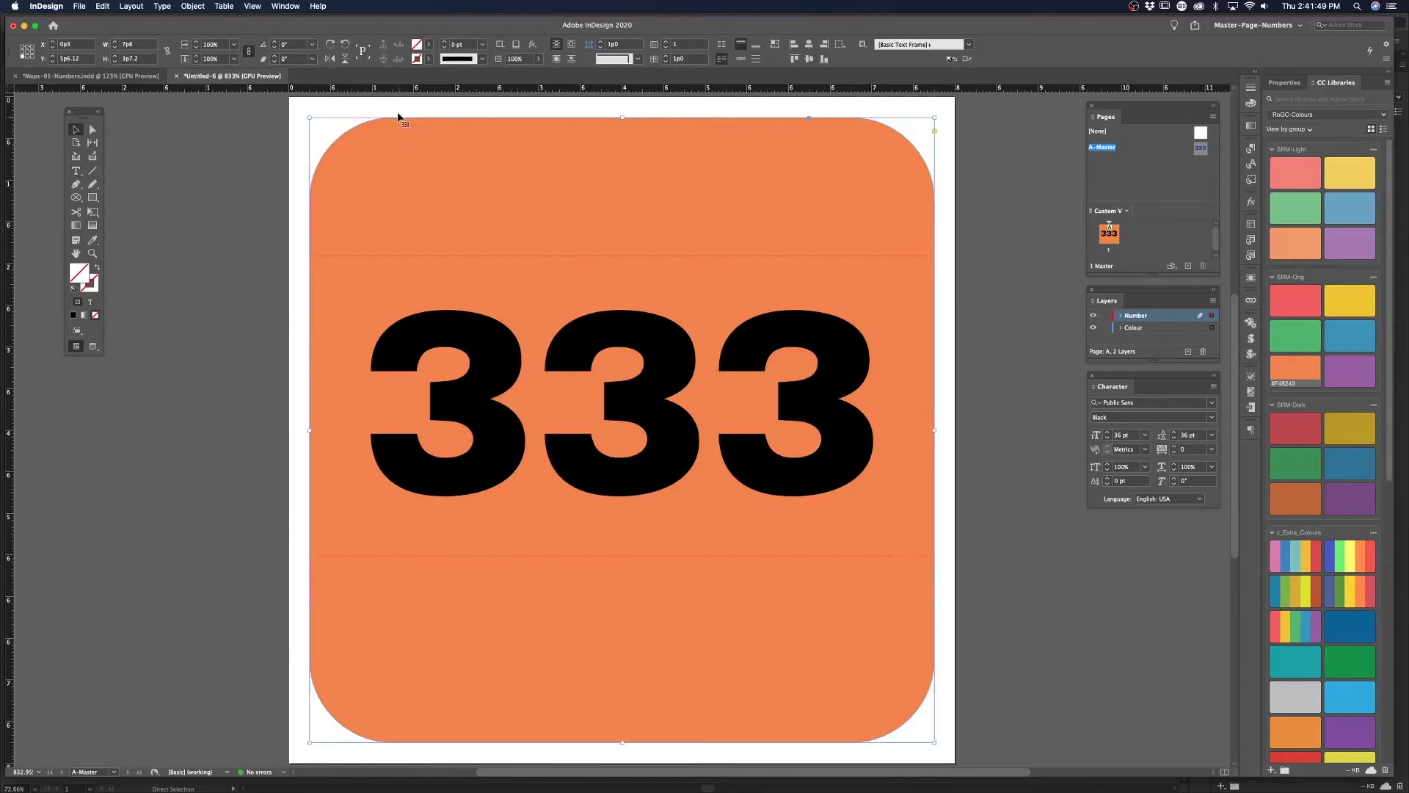
left_click_drag(391, 90, 309, 430)
left_click_drag(509, 336, 509, 349)
key("Down")
key("Down")
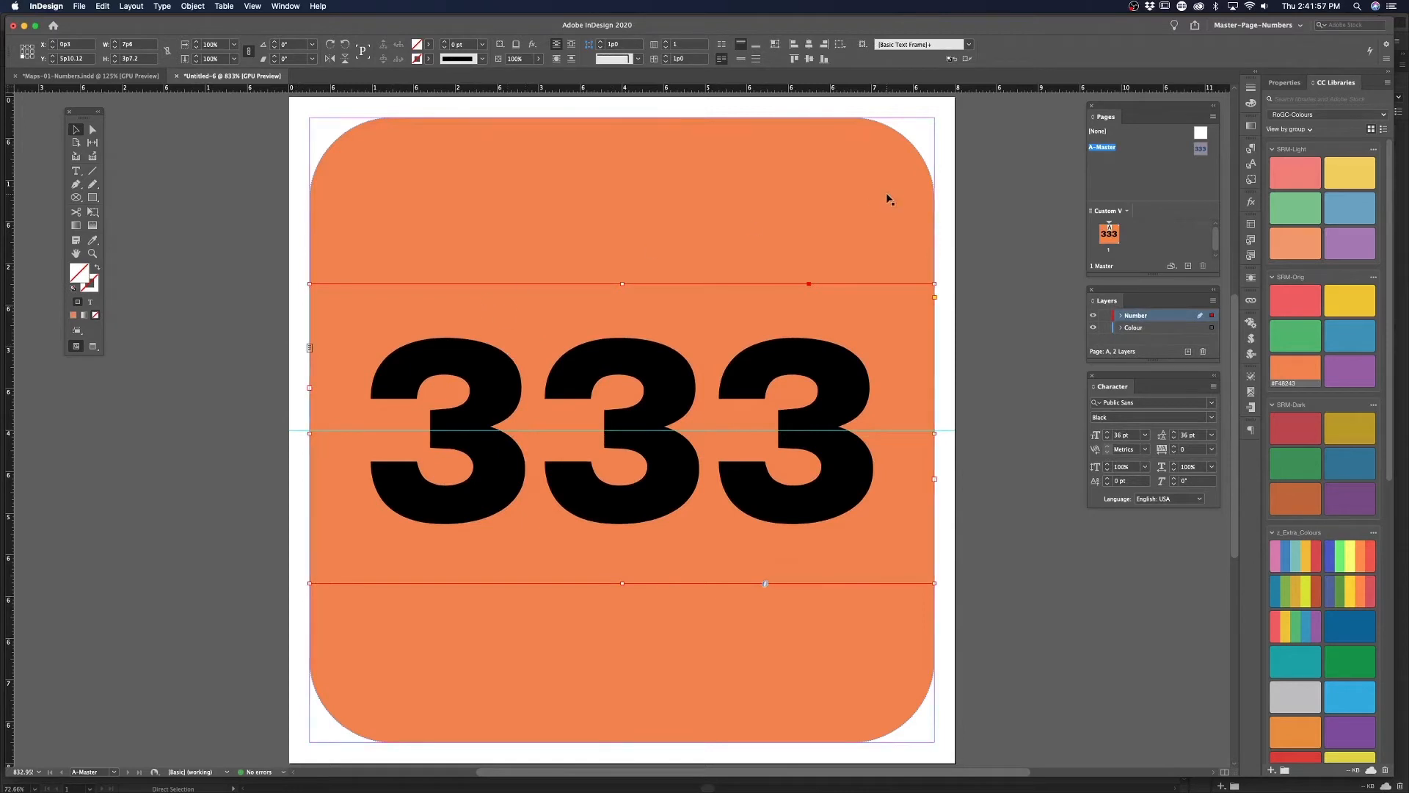
left_click(996, 201)
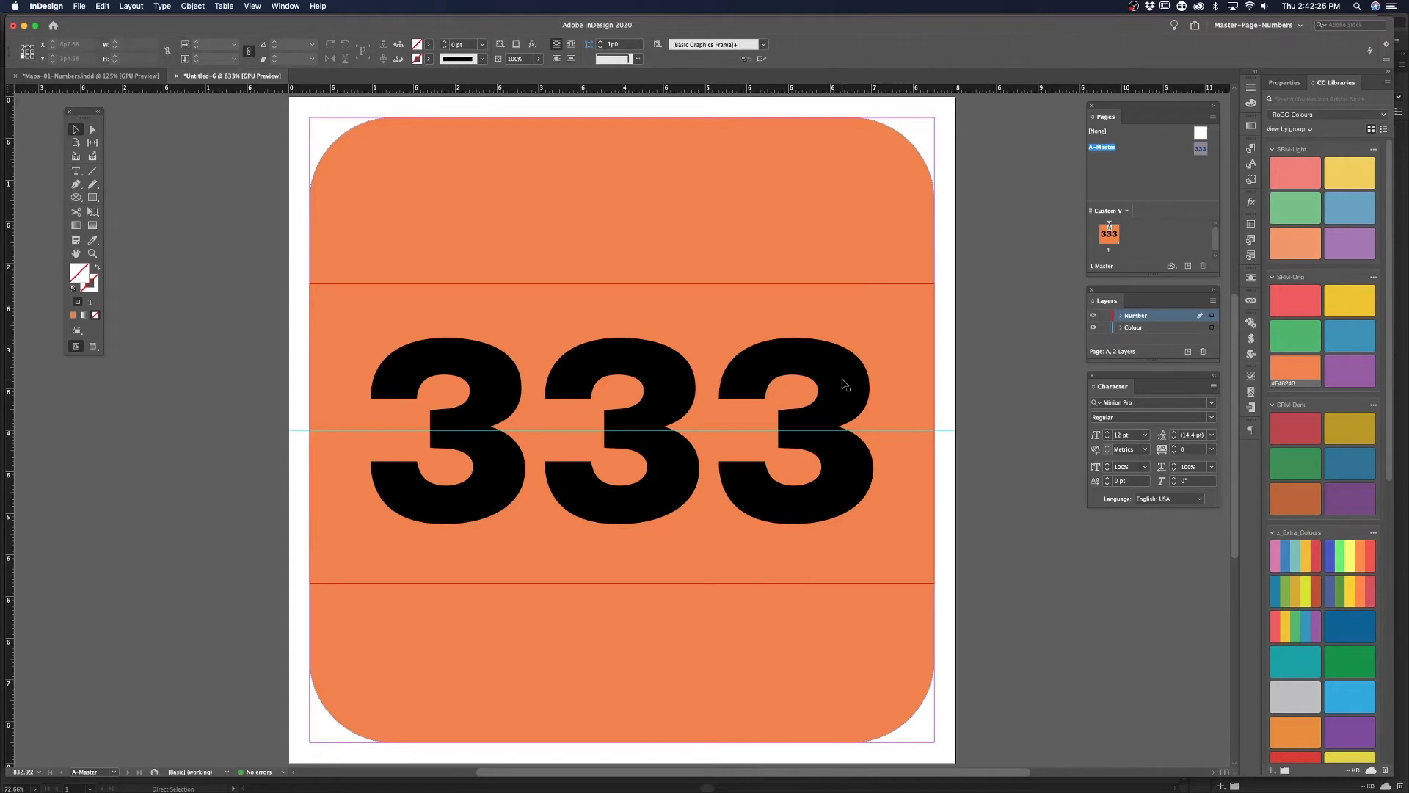
Replace the text 333 with 33
double_click(818, 381)
key("super+a")
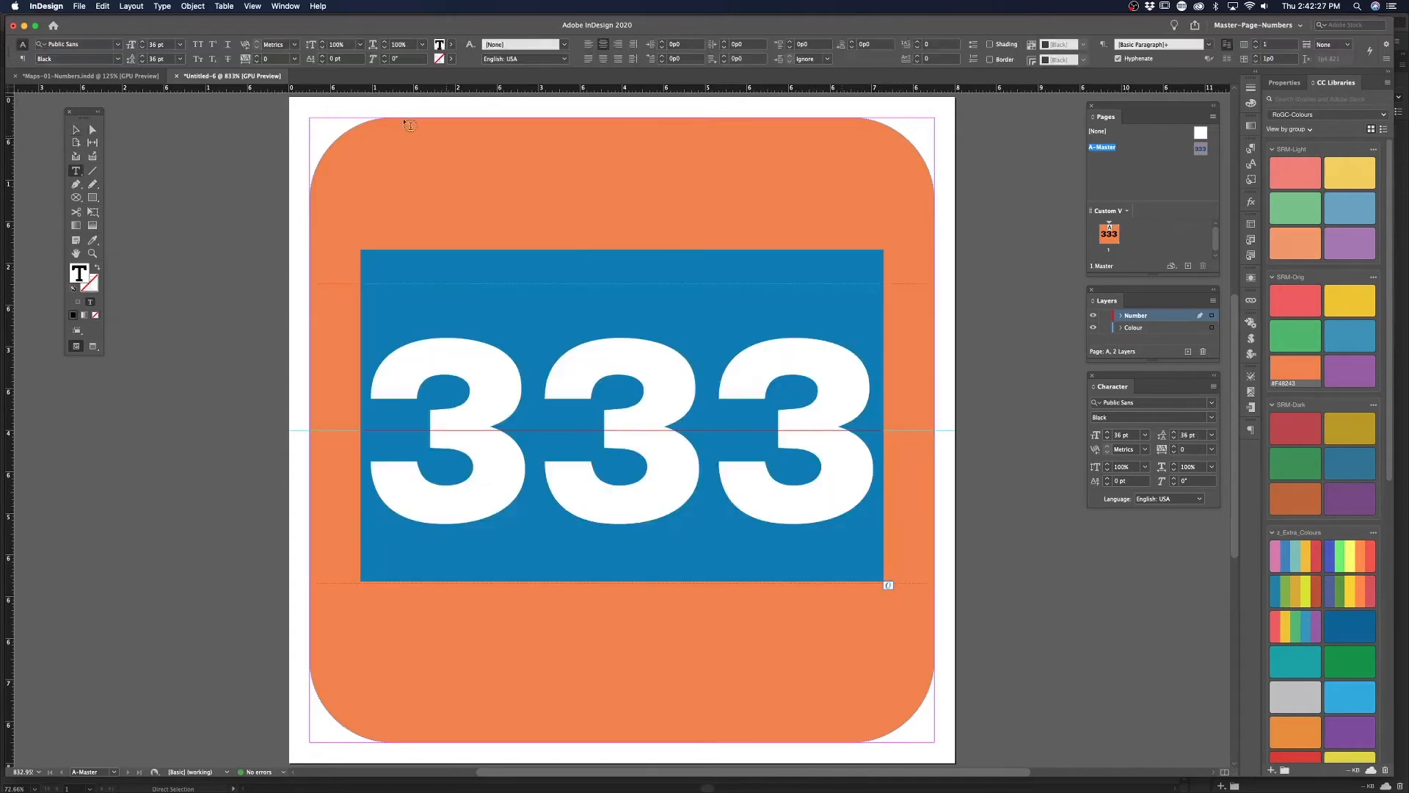
type("33")
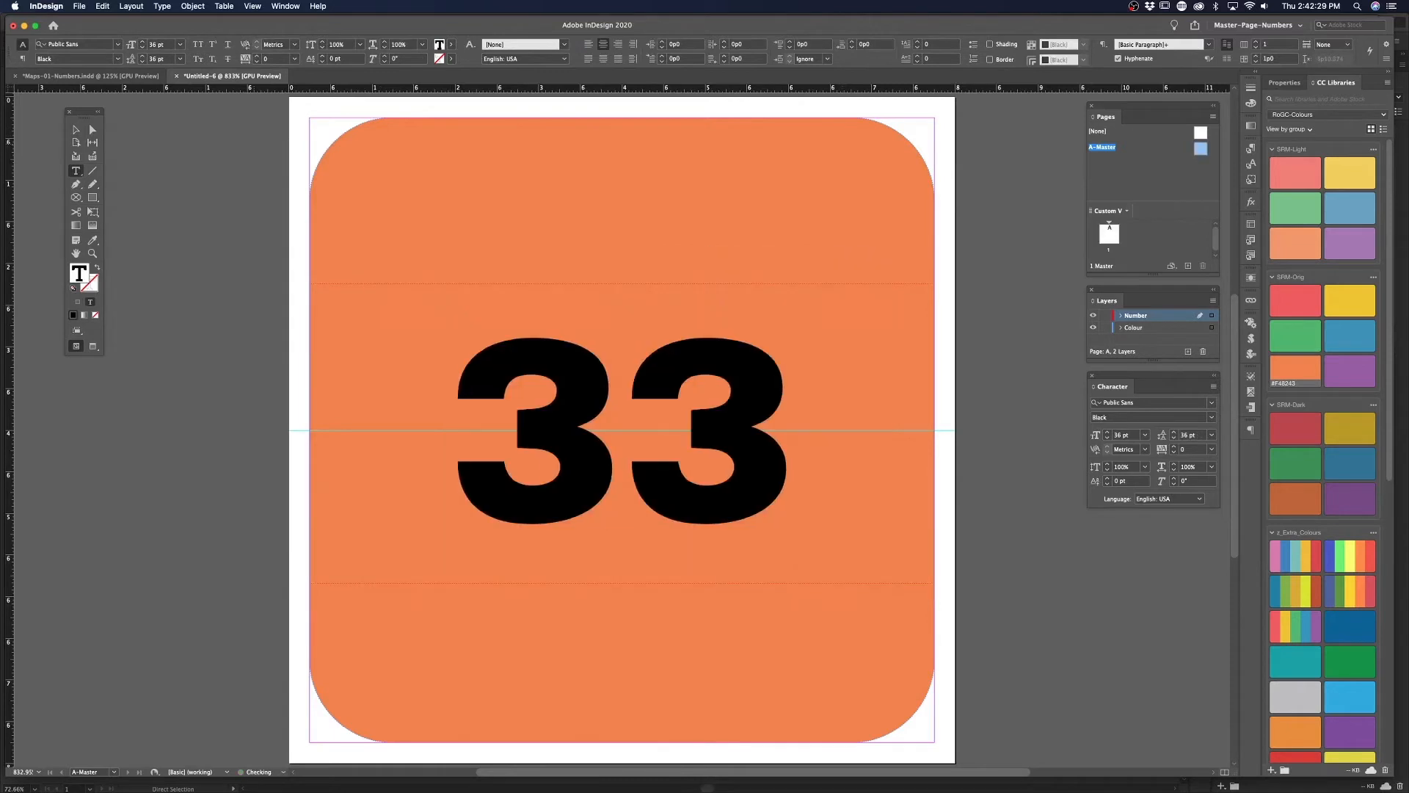
Set the 33 to 48 pt and enlarge its text frame to about 3p9.6 tall so the number fits
key("super+a")
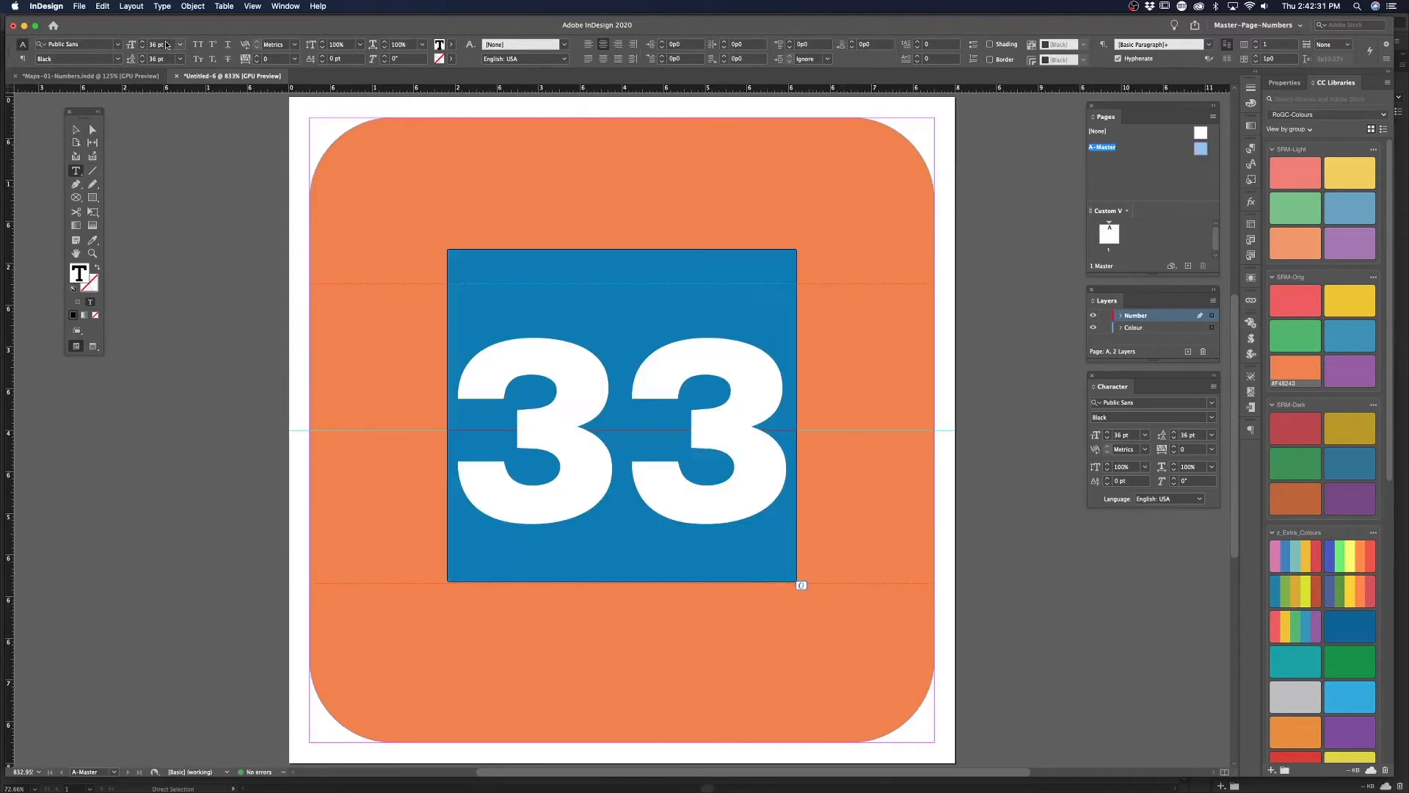
left_click(165, 44)
key("Up")
key("Up")
key("Up")
key("Up")
key("Up")
key("Up")
key("Up")
key("Up")
key("Up")
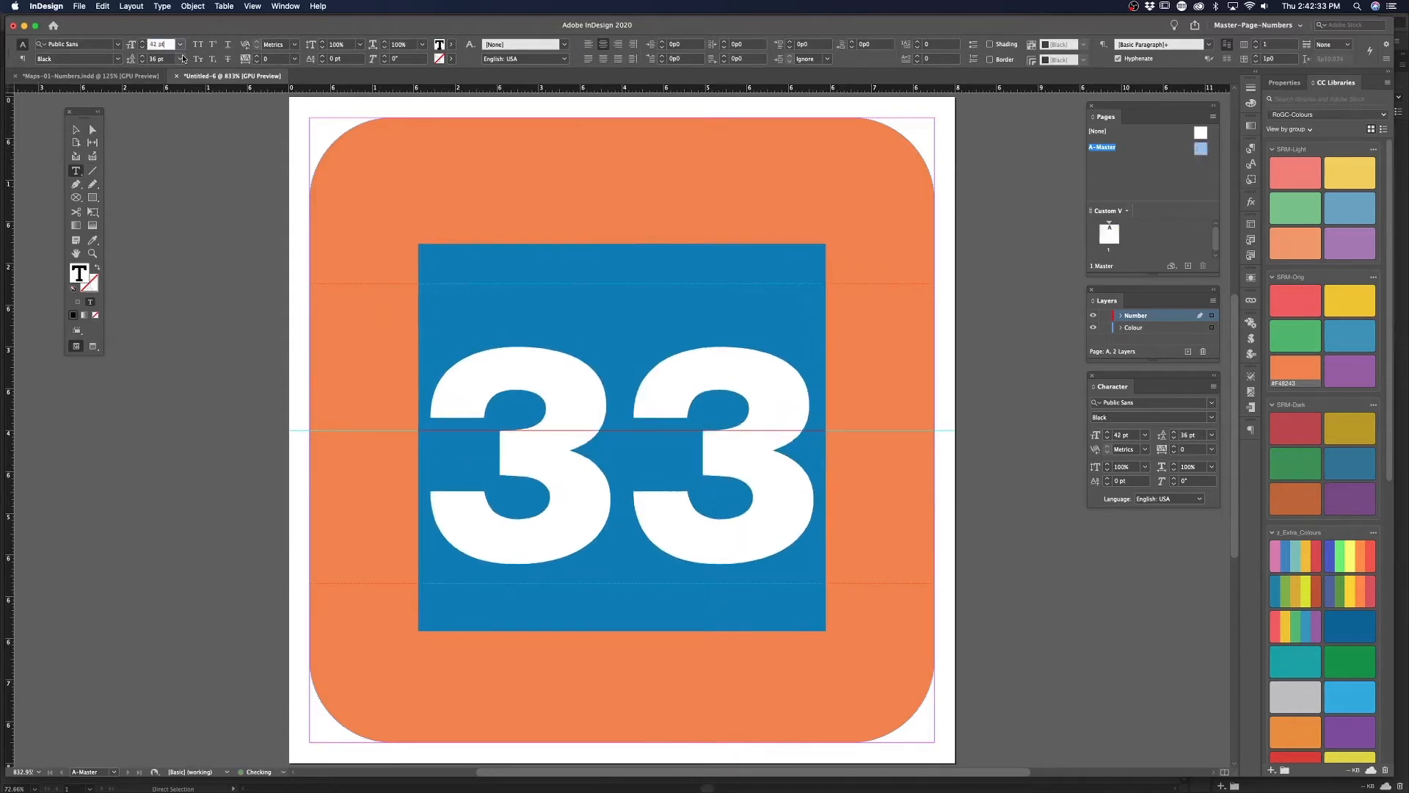
key("Up")
key("Up")
key("Up")
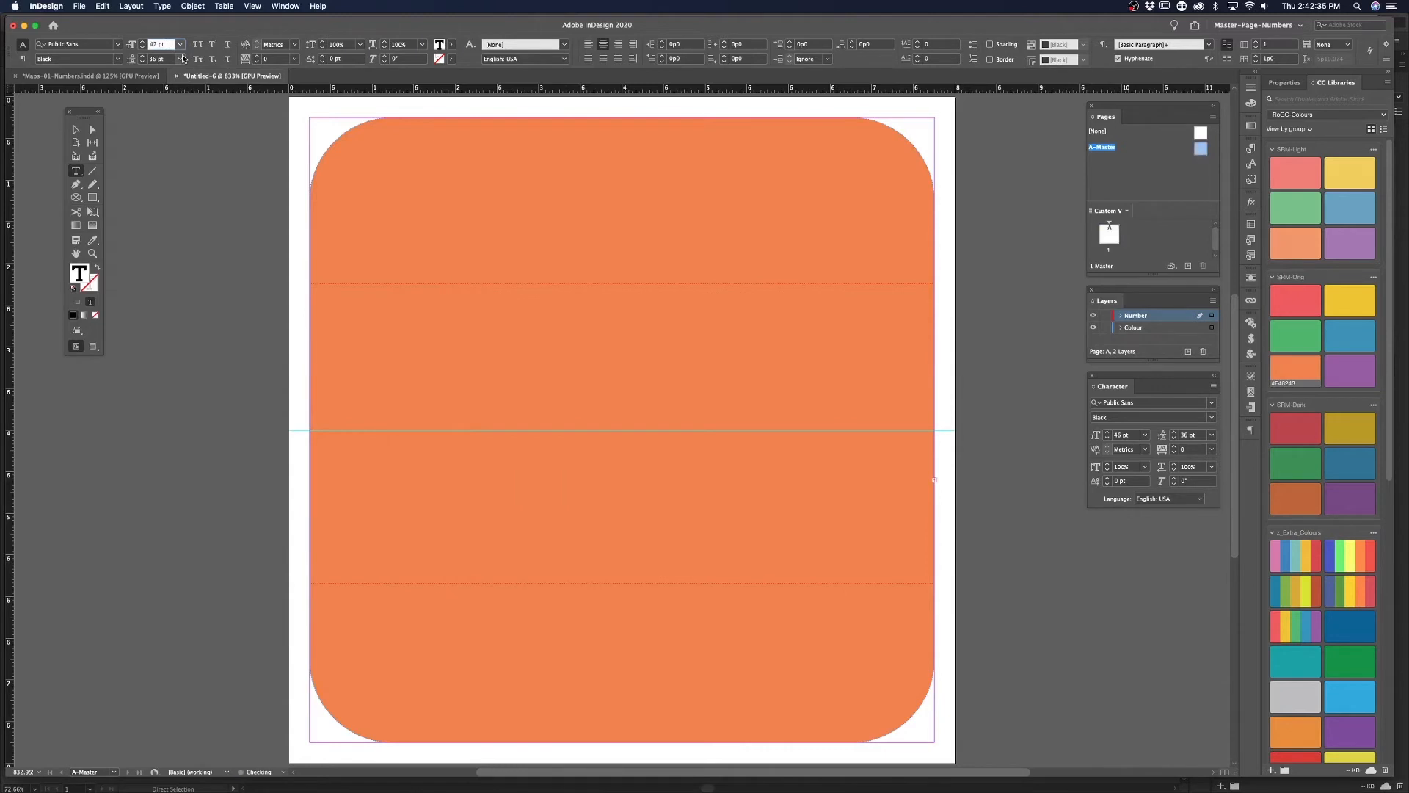
left_click(77, 130)
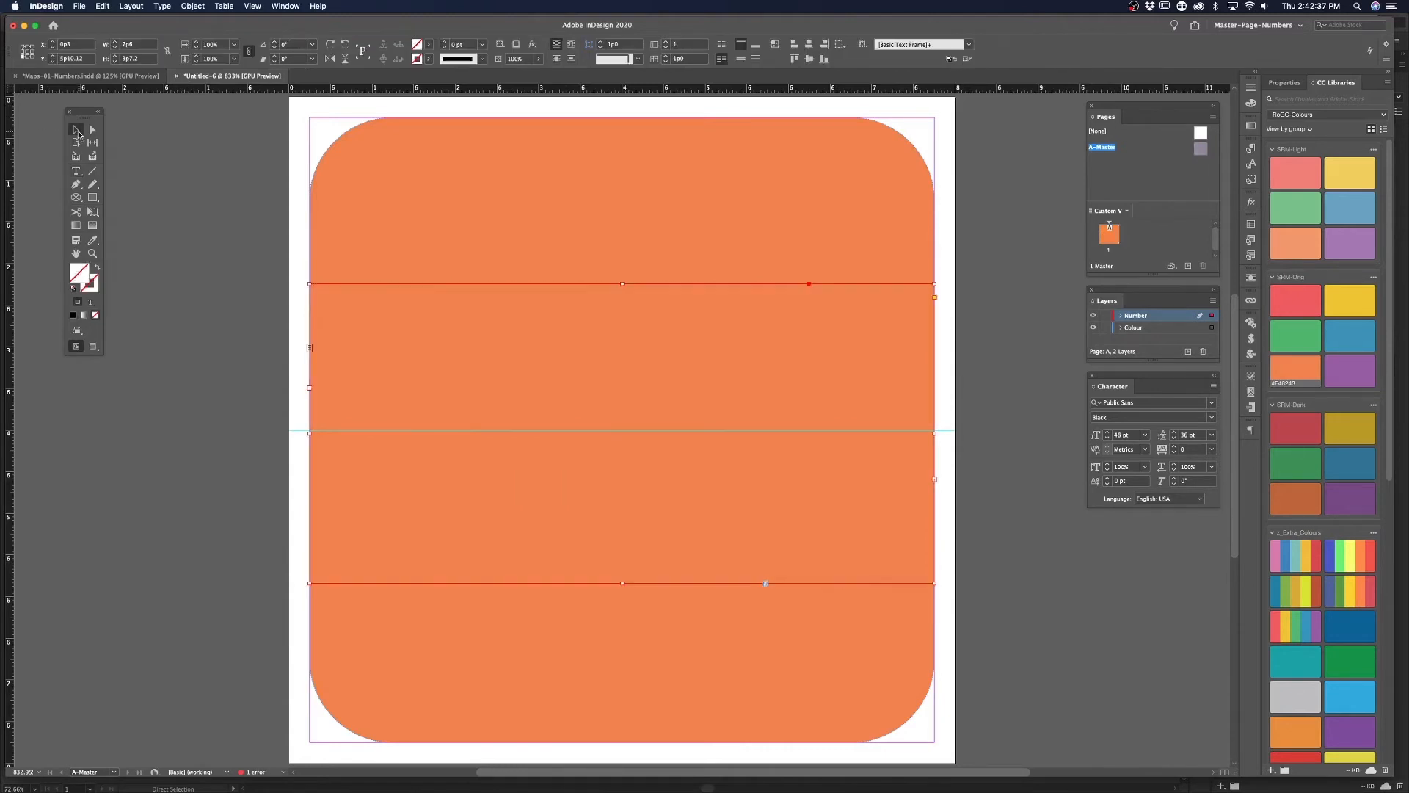
left_click_drag(764, 583, 765, 601)
Move the 33 up until it is vertically centred on the guide, and switch to Preview screen mode
key("Up")
key("Up")
key("Up")
key("Up")
key("Up")
key("Up")
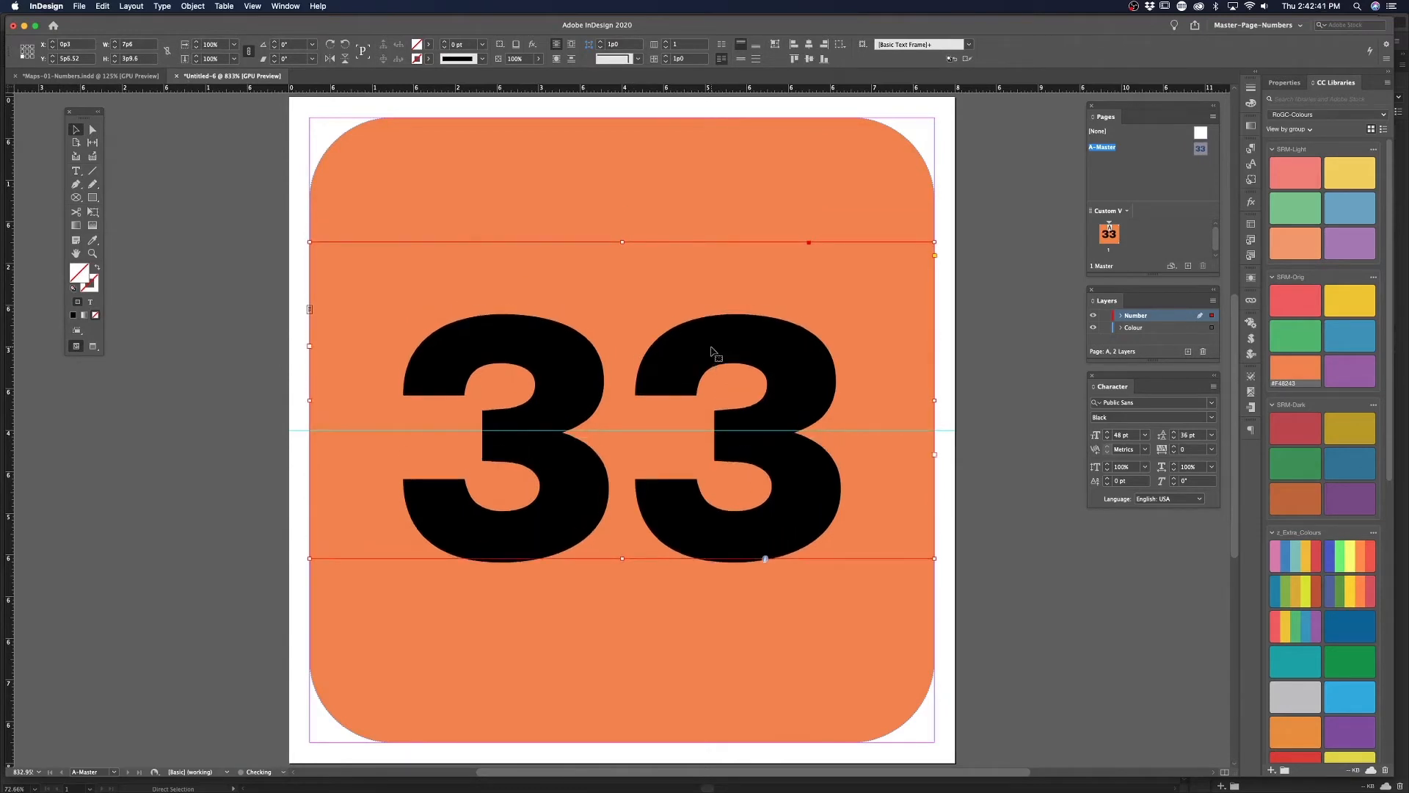
key("Up")
left_click(1003, 306)
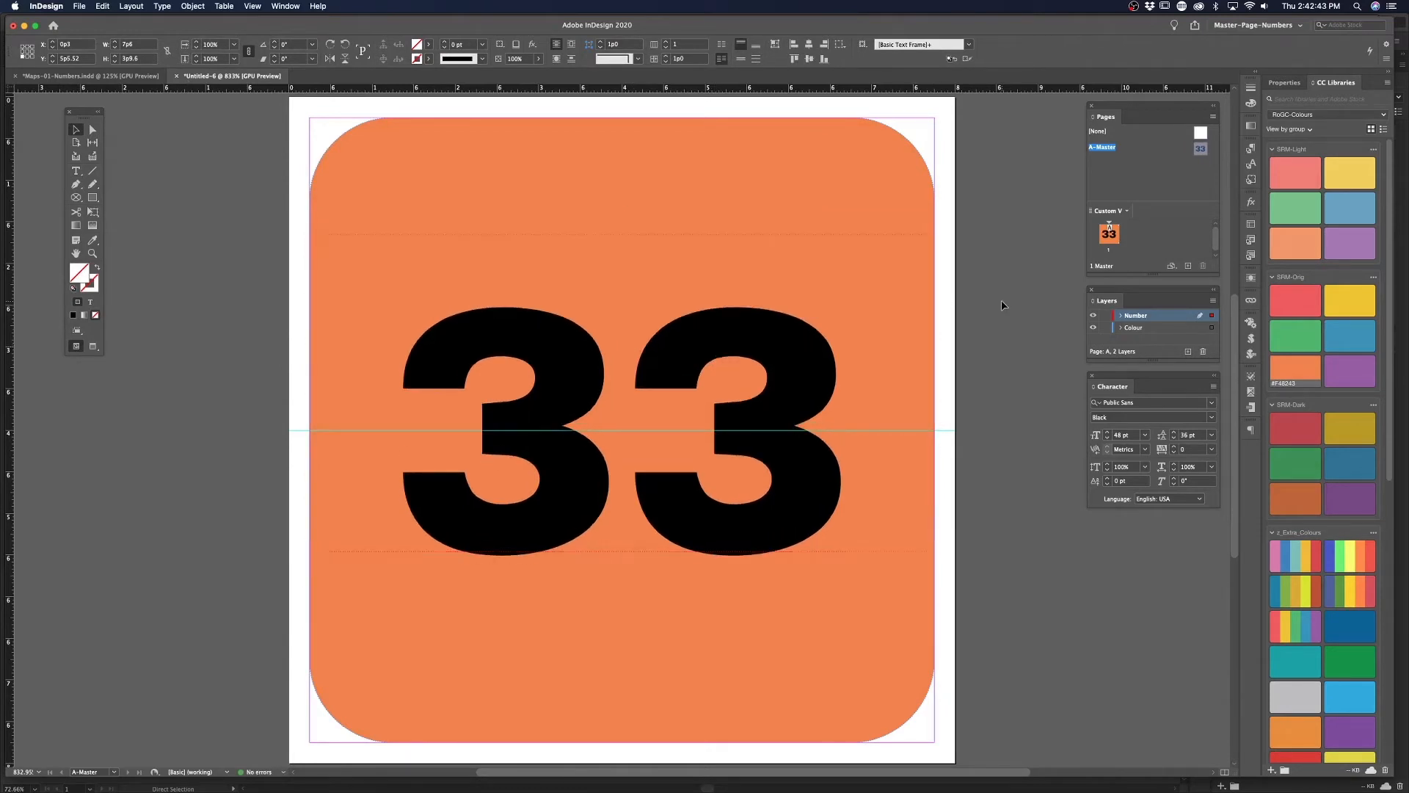
key("w")
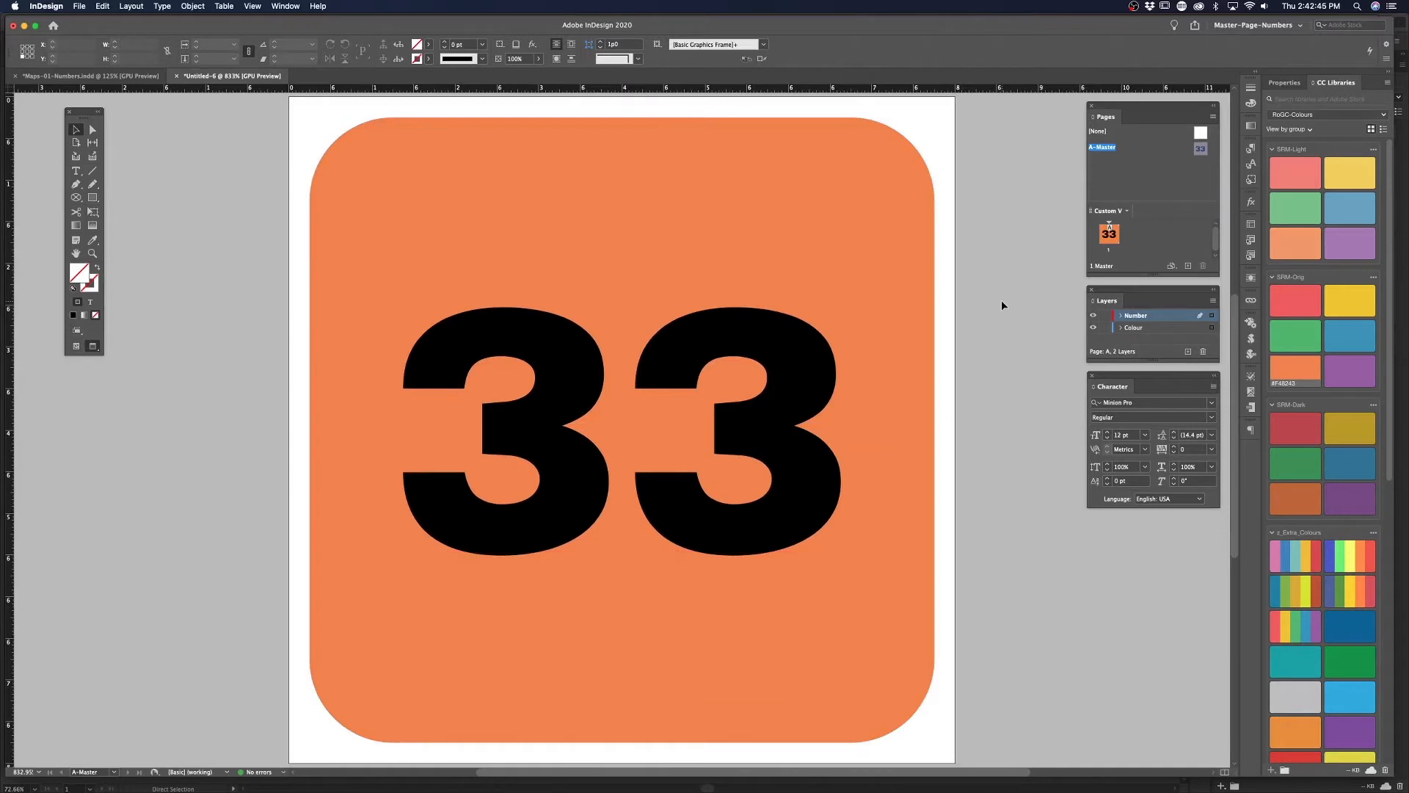
Replace the 33 on the master page with a Current Page Number marker
key("w")
key("t")
left_click(818, 370)
key("super+a")
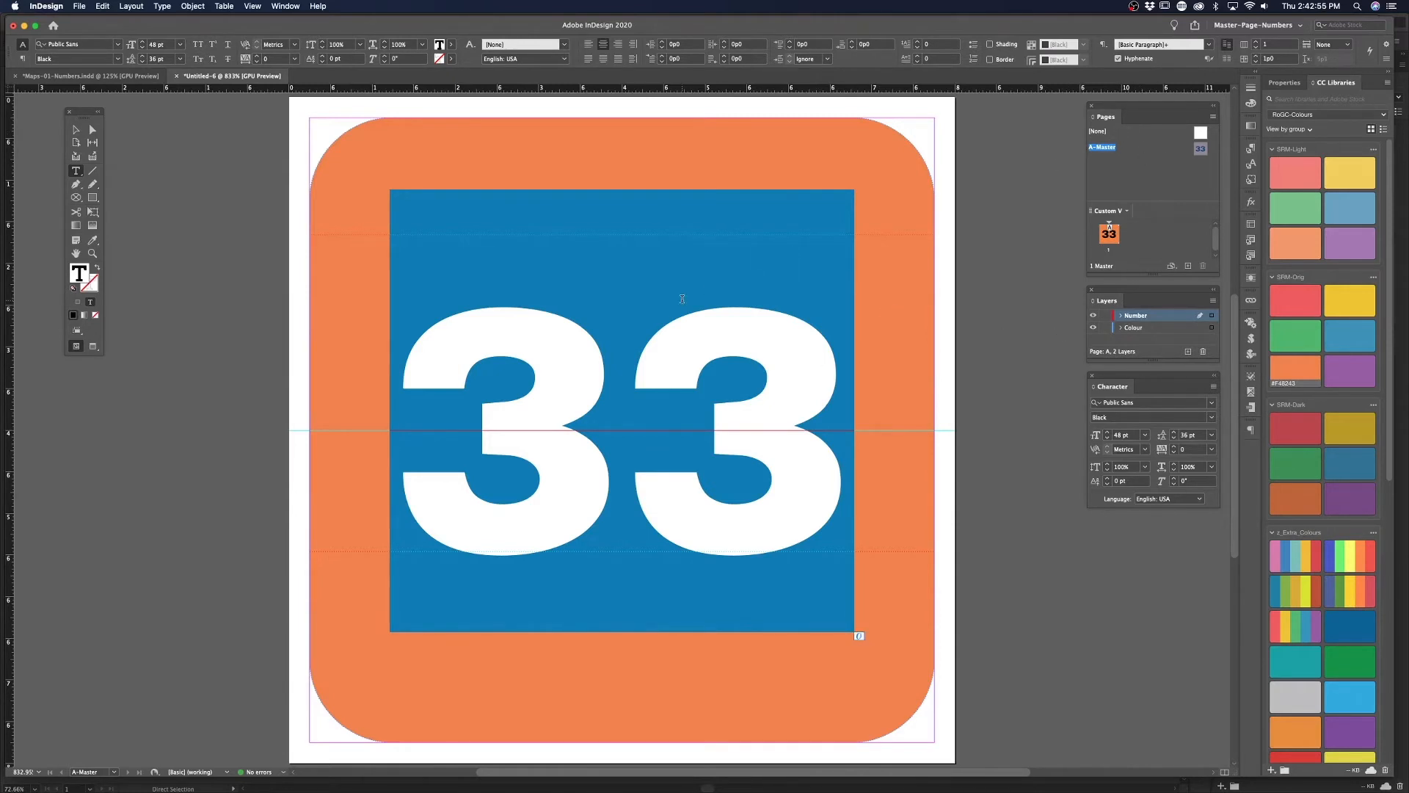
right_click(585, 389)
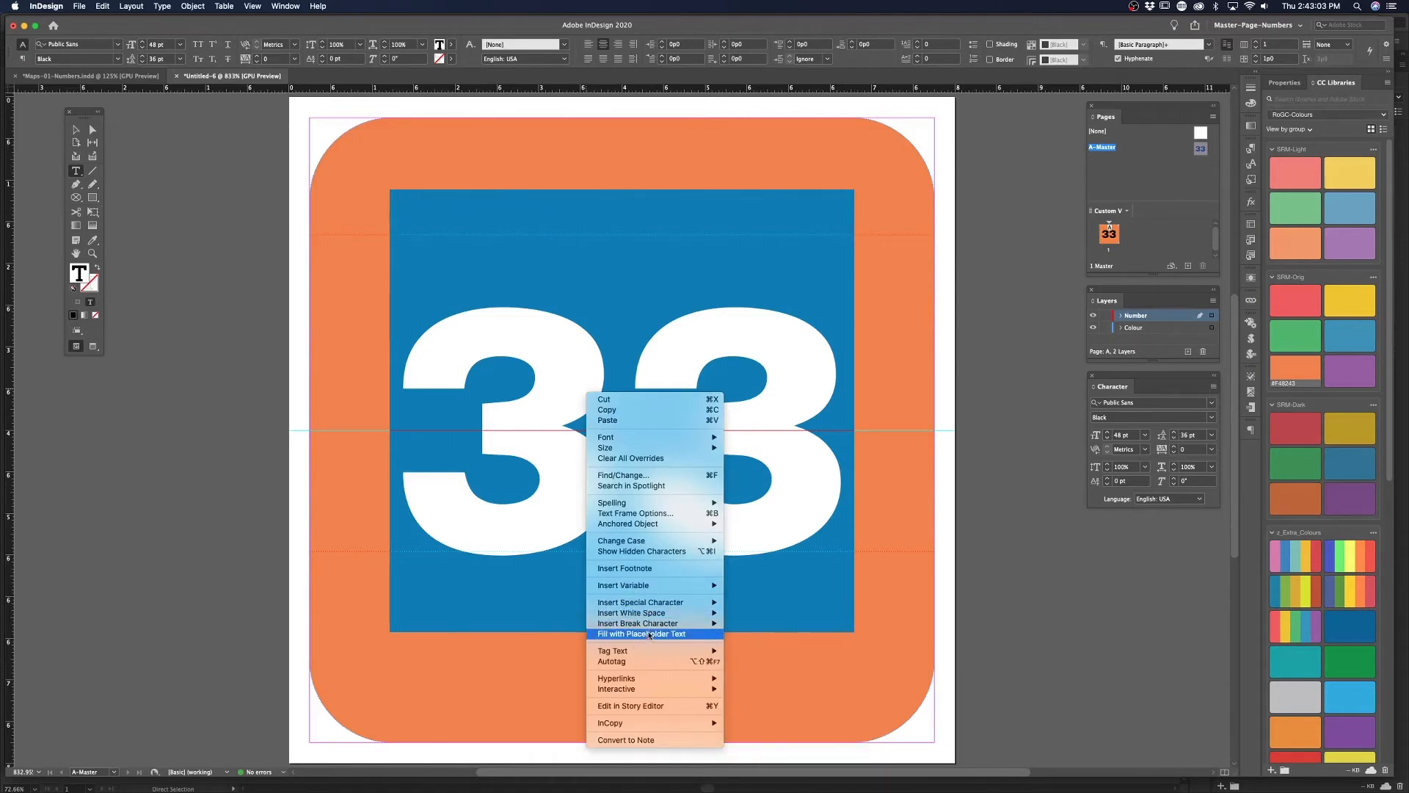
mouse_move(655, 604)
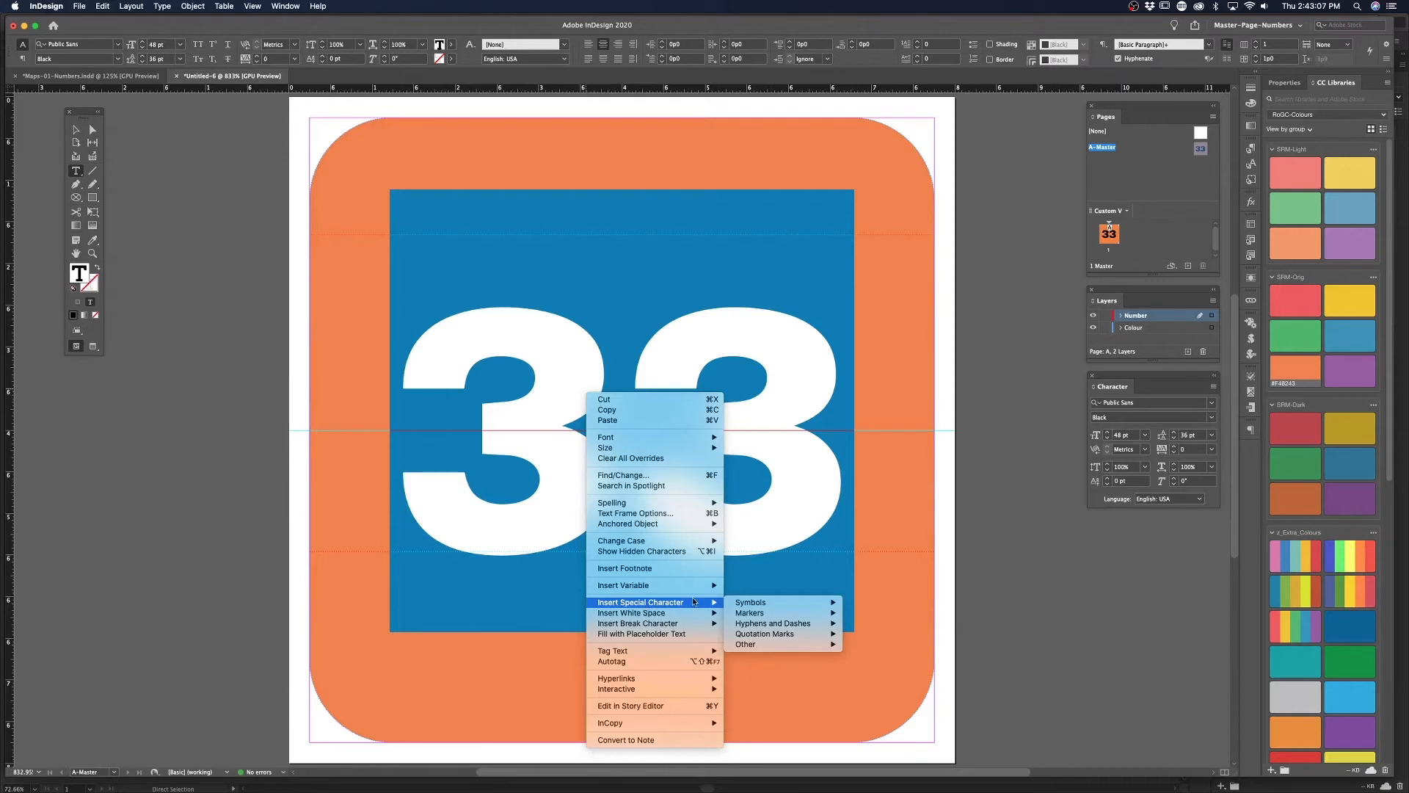
mouse_move(764, 615)
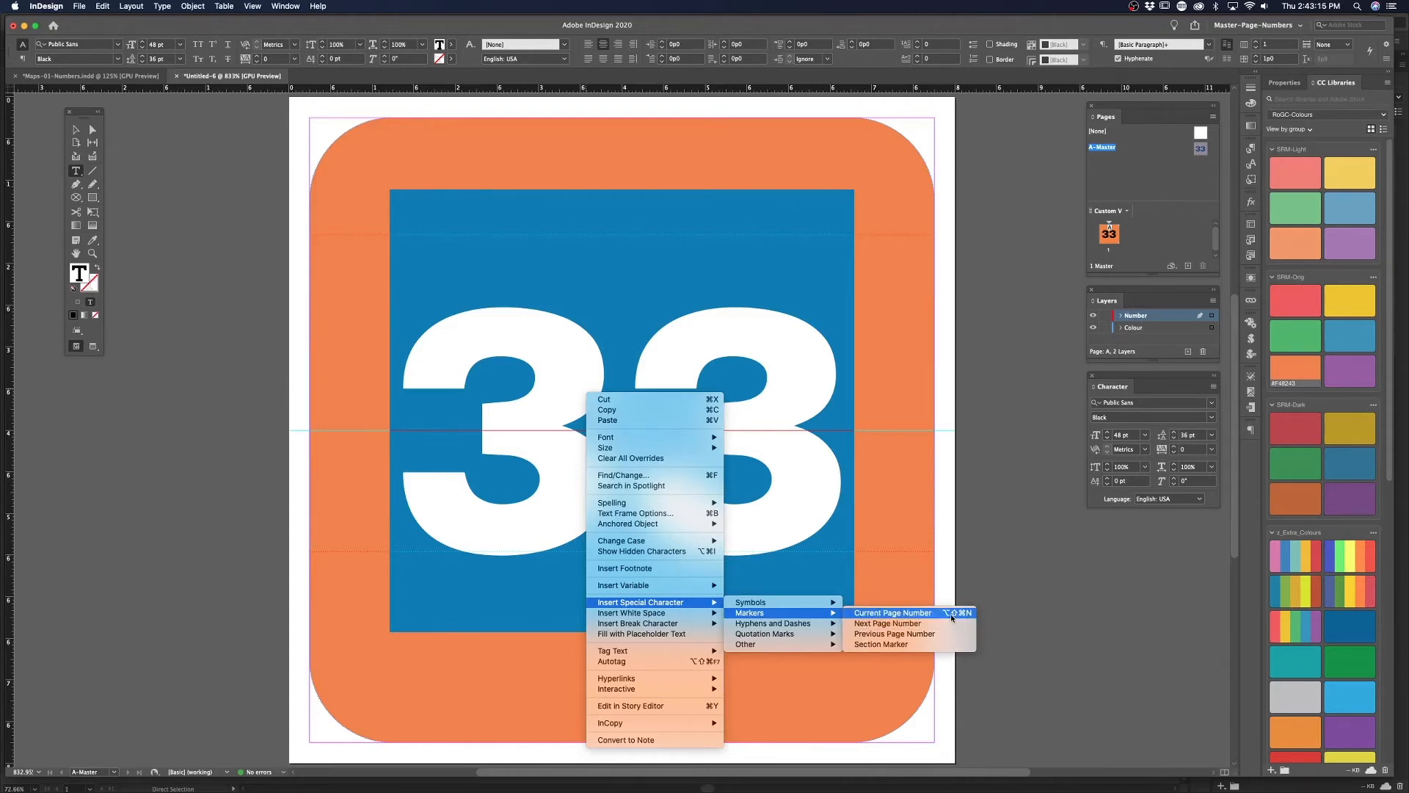
left_click(905, 614)
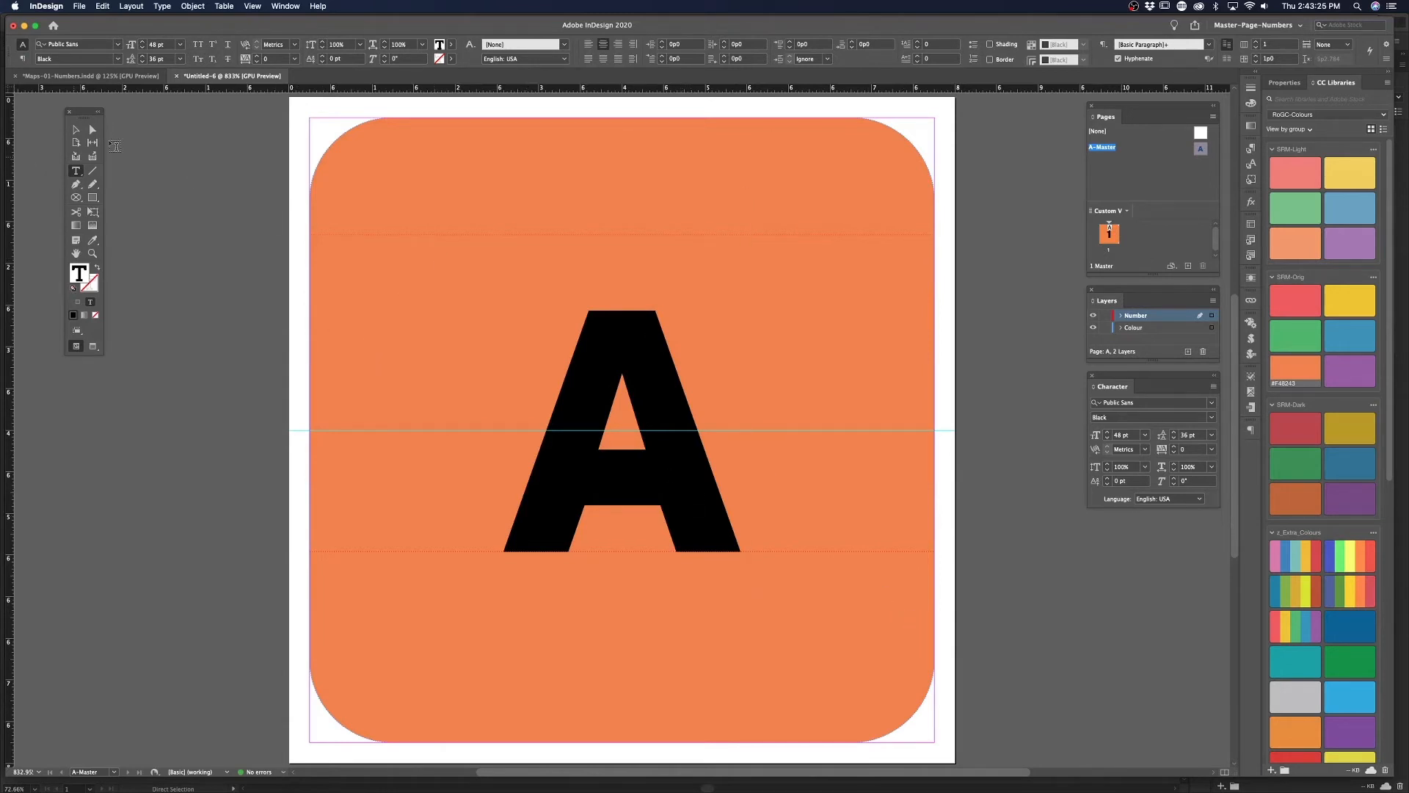
left_click(77, 133)
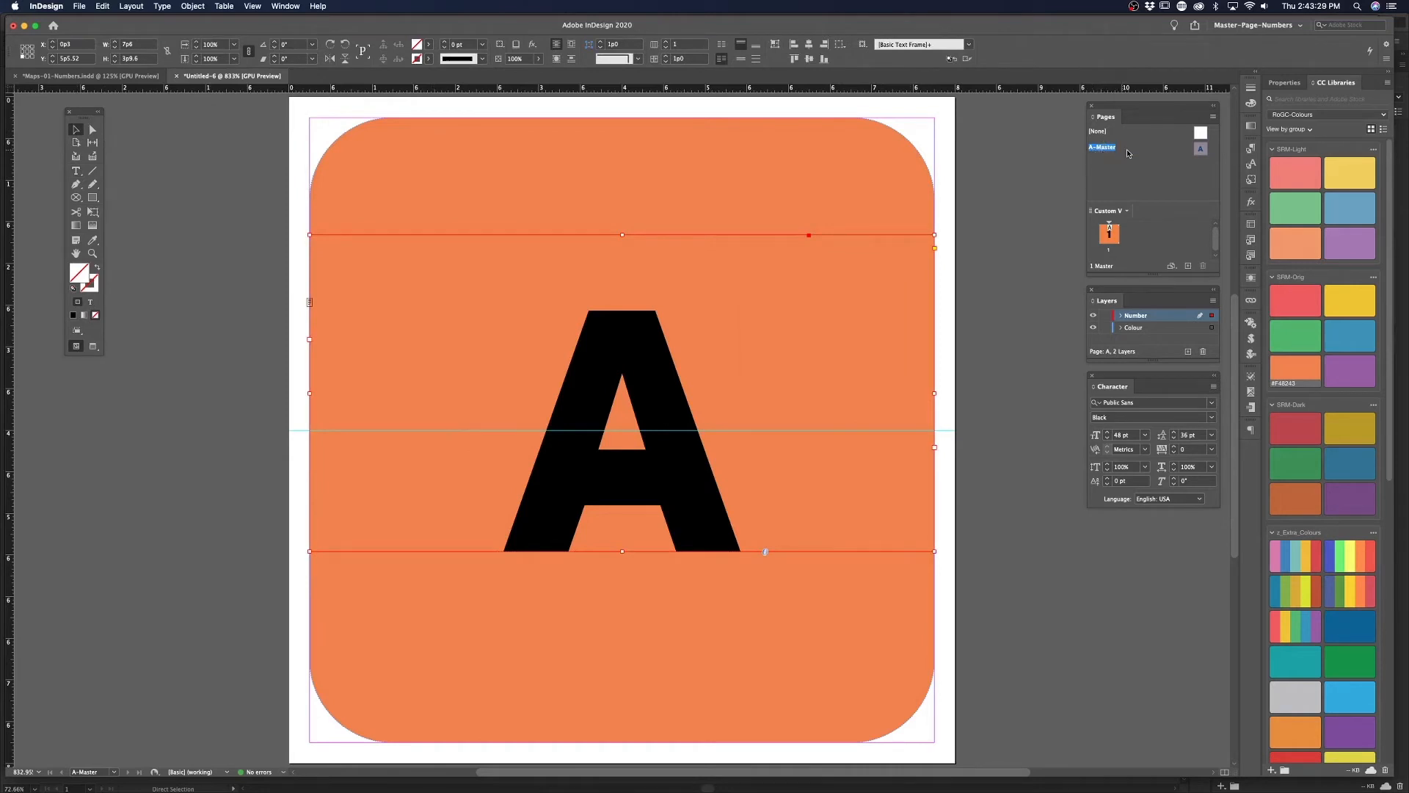
Go to page 1 and add a second page based on A-Master, comparing both page numbers
double_click(1108, 235)
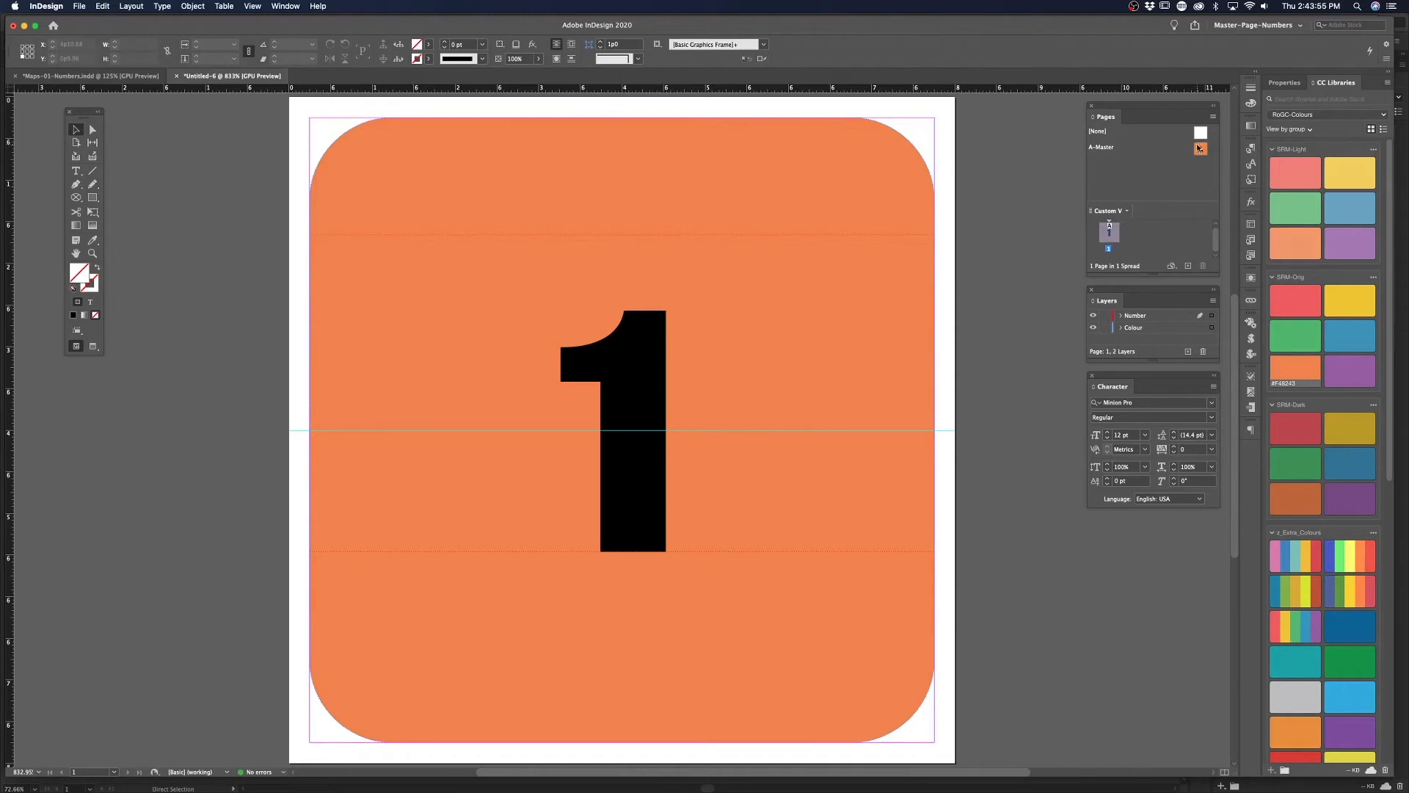
left_click_drag(1201, 149, 1125, 236)
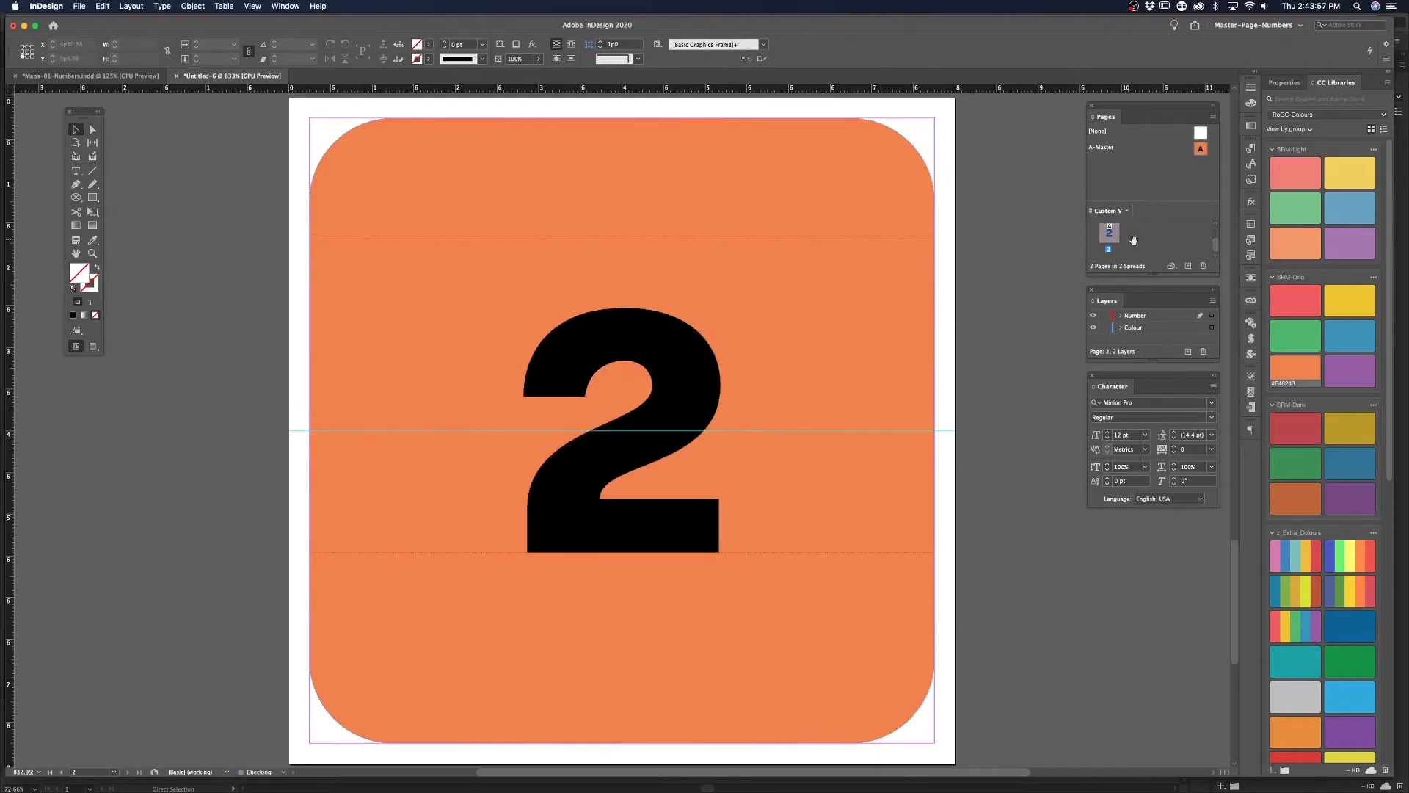
key("alt+Page_Up")
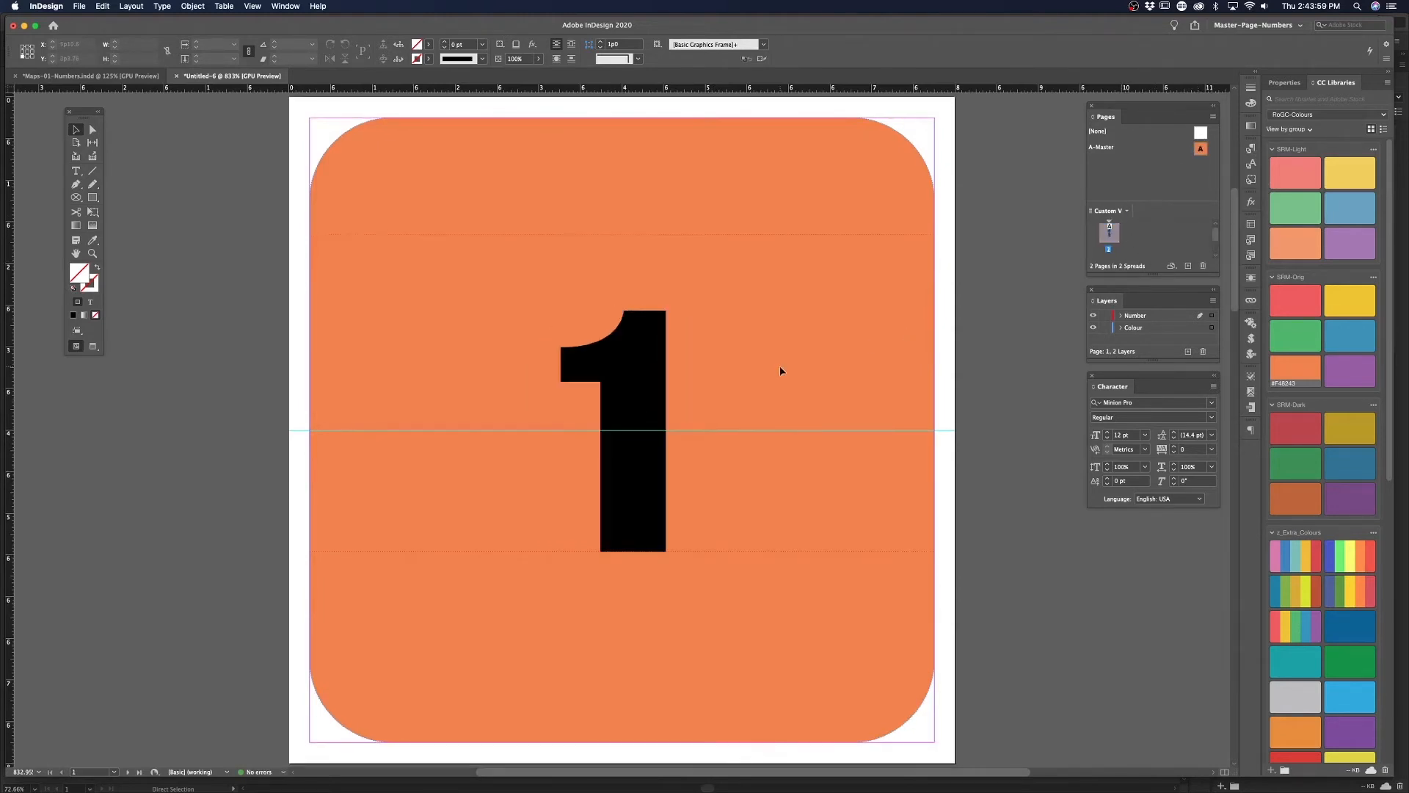
key("alt+Page_Down")
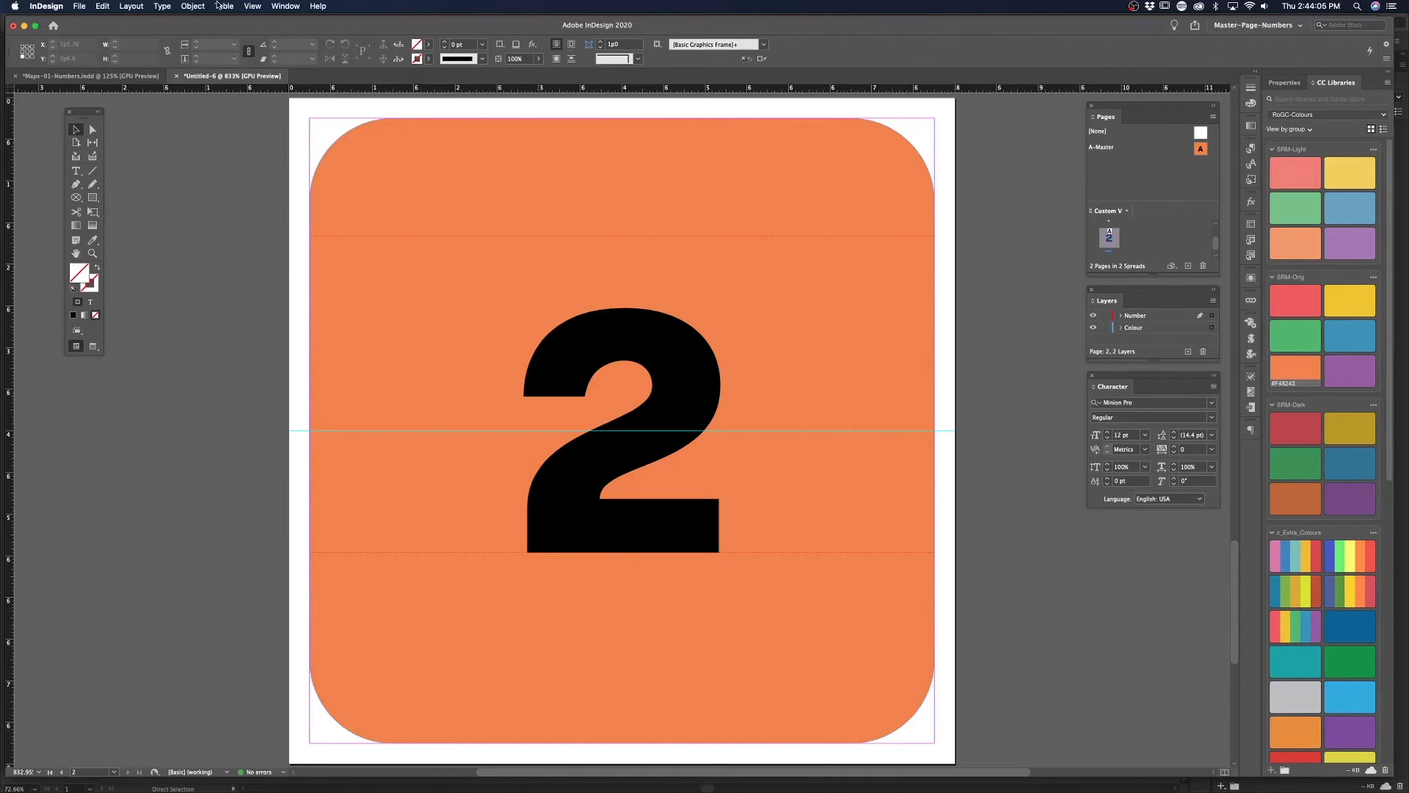
Insert 23 pages after page 2 using A-Master
left_click(132, 6)
mouse_move(137, 19)
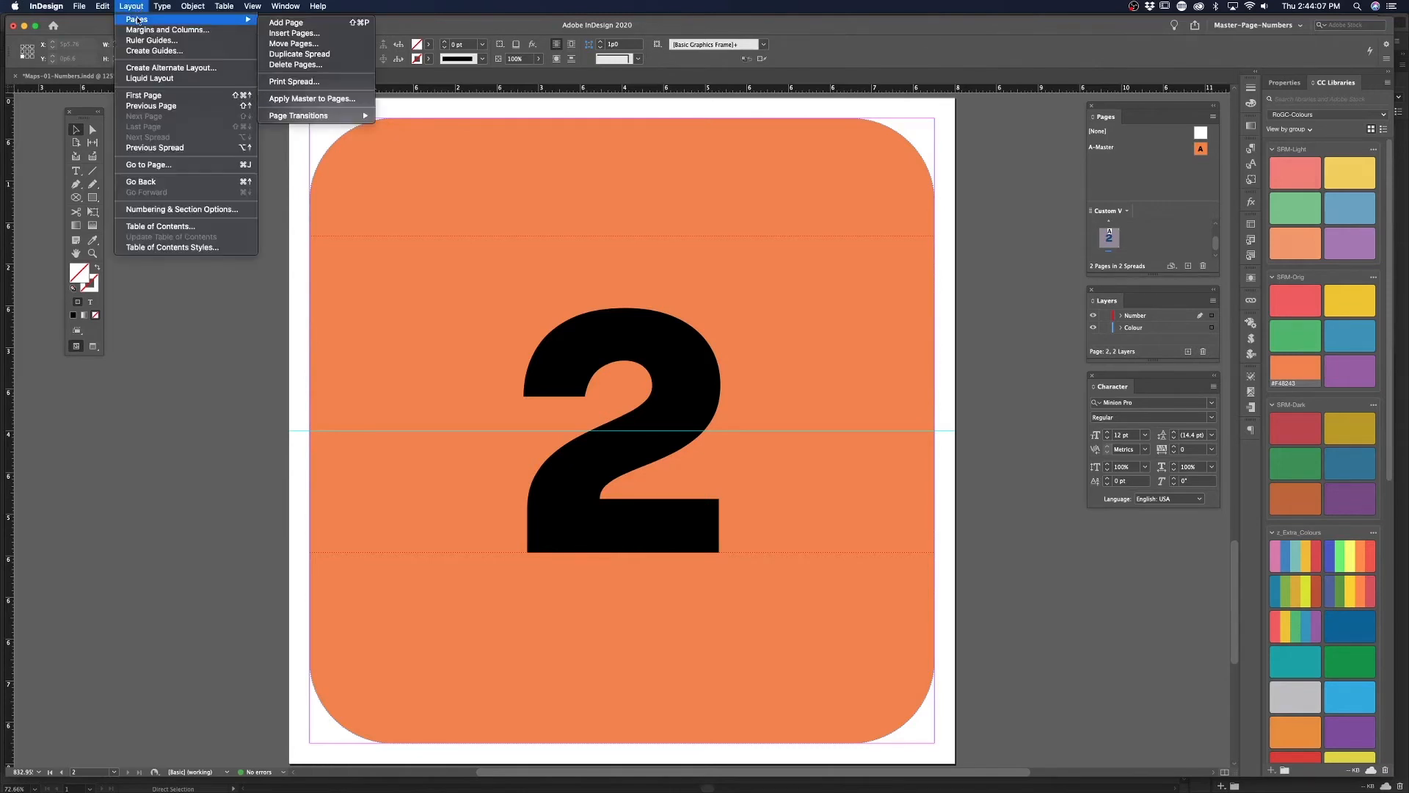
left_click(304, 33)
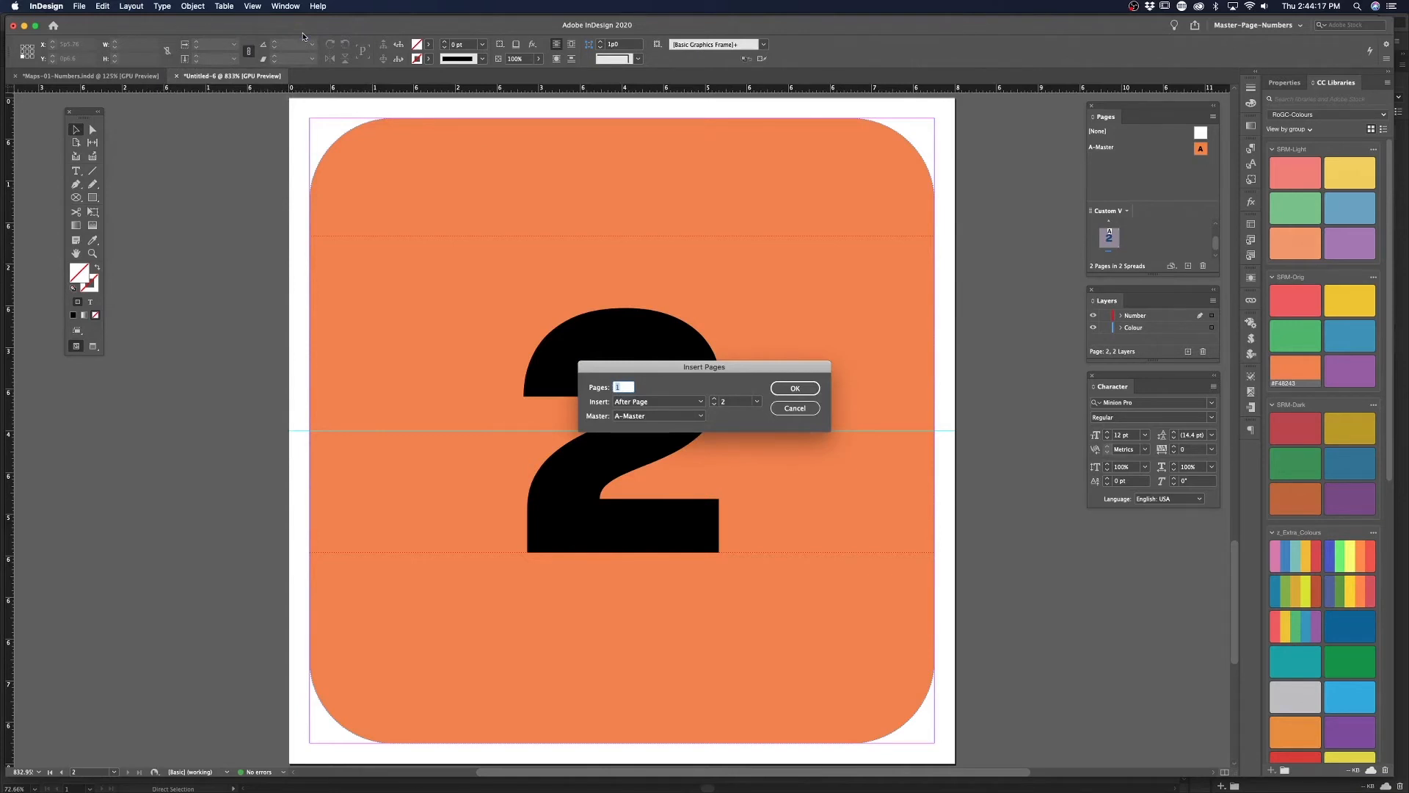
type("23")
left_click(800, 386)
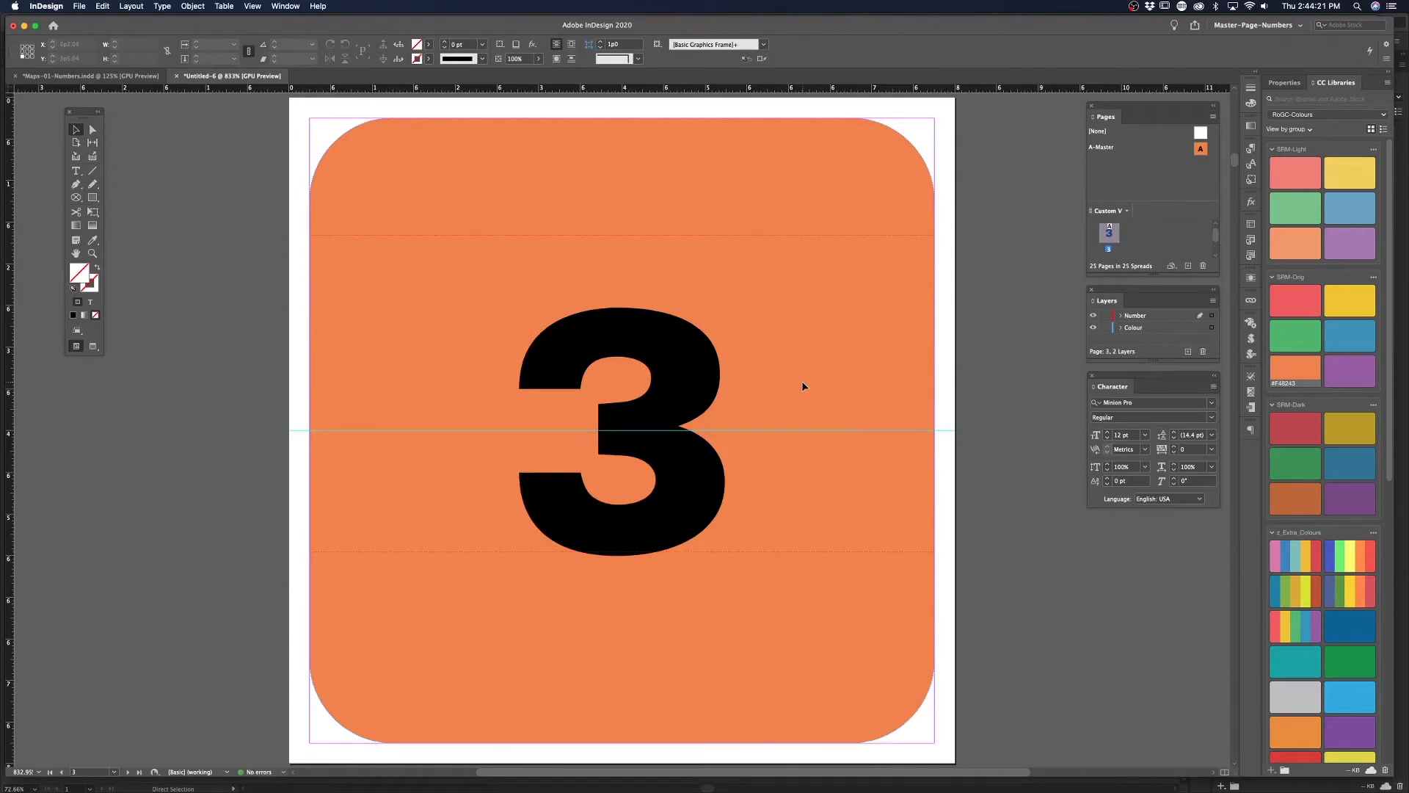
Page back and forth through the document to check the automatic number on each marker, ending on page 1
key("shift+Page_Down")
key("shift+Page_Down")
key("shift+Page_Down")
key("shift+Page_Down")
key("shift+Page_Down")
key("shift+Page_Down")
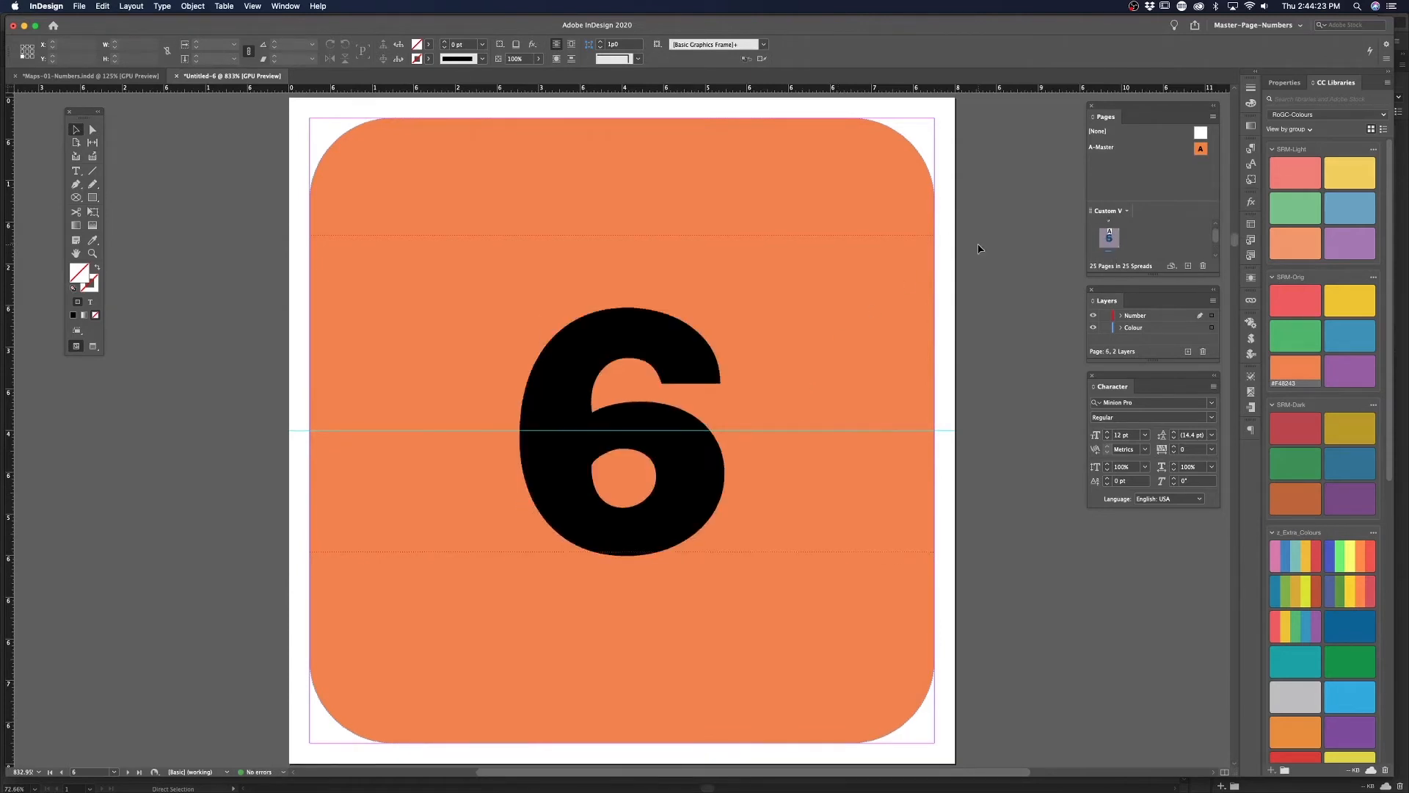
key("shift+Page_Down")
key("shift+Page_Down")
key("shift+Page_Down")
key("shift+Page_Down")
key("shift+Page_Down")
key("shift+Page_Down")
key("shift+Page_Down")
key("shift+Page_Down")
key("shift+Page_Down")
key("shift+Page_Down")
key("shift+Page_Down")
key("shift+Page_Down")
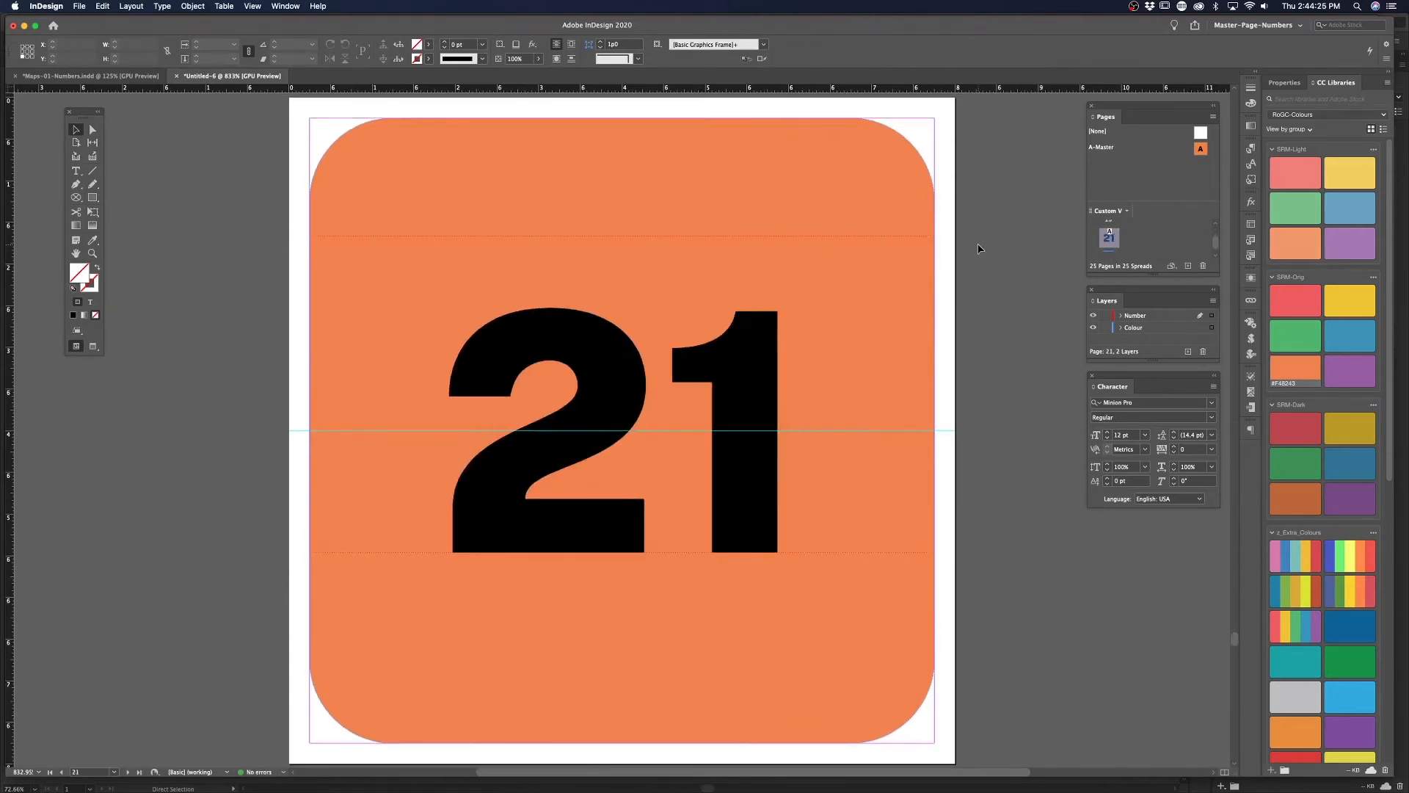
key("shift+Page_Up")
key("shift+Page_Up")
key("shift+Page_Up")
key("shift+Page_Up")
key("shift+Page_Up")
key("shift+Page_Up")
key("shift+Page_Up")
key("shift+Page_Up")
key("shift+Page_Up")
key("shift+Page_Up")
key("shift+Page_Up")
key("shift+Page_Up")
key("shift+Page_Up")
key("shift+Page_Up")
key("shift+Page_Up")
key("shift+Page_Up")
key("shift+Page_Up")
key("shift+Page_Up")
key("shift+Page_Up")
key("shift+Page_Up")
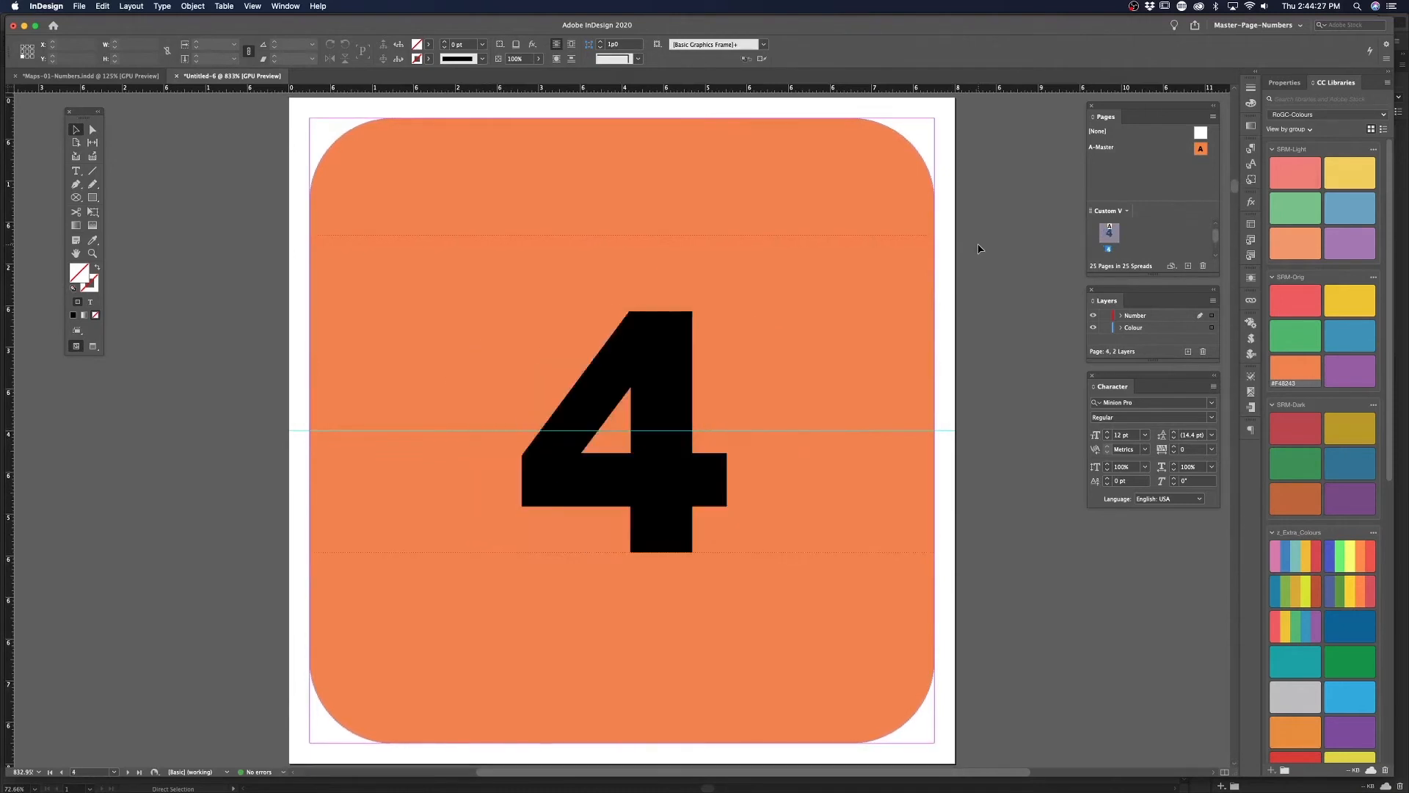
key("shift+Page_Down")
key("shift+Page_Down")
key("shift+Page_Down")
key("shift+Page_Down")
key("shift+Page_Down")
key("shift+Page_Down")
key("shift+Page_Down")
key("shift+Page_Down")
key("shift+Page_Down")
key("shift+Page_Down")
key("shift+Page_Down")
key("shift+Page_Down")
key("shift+Page_Down")
key("shift+Page_Down")
key("shift+Page_Down")
key("shift+Page_Down")
key("shift+Page_Down")
key("shift+Page_Down")
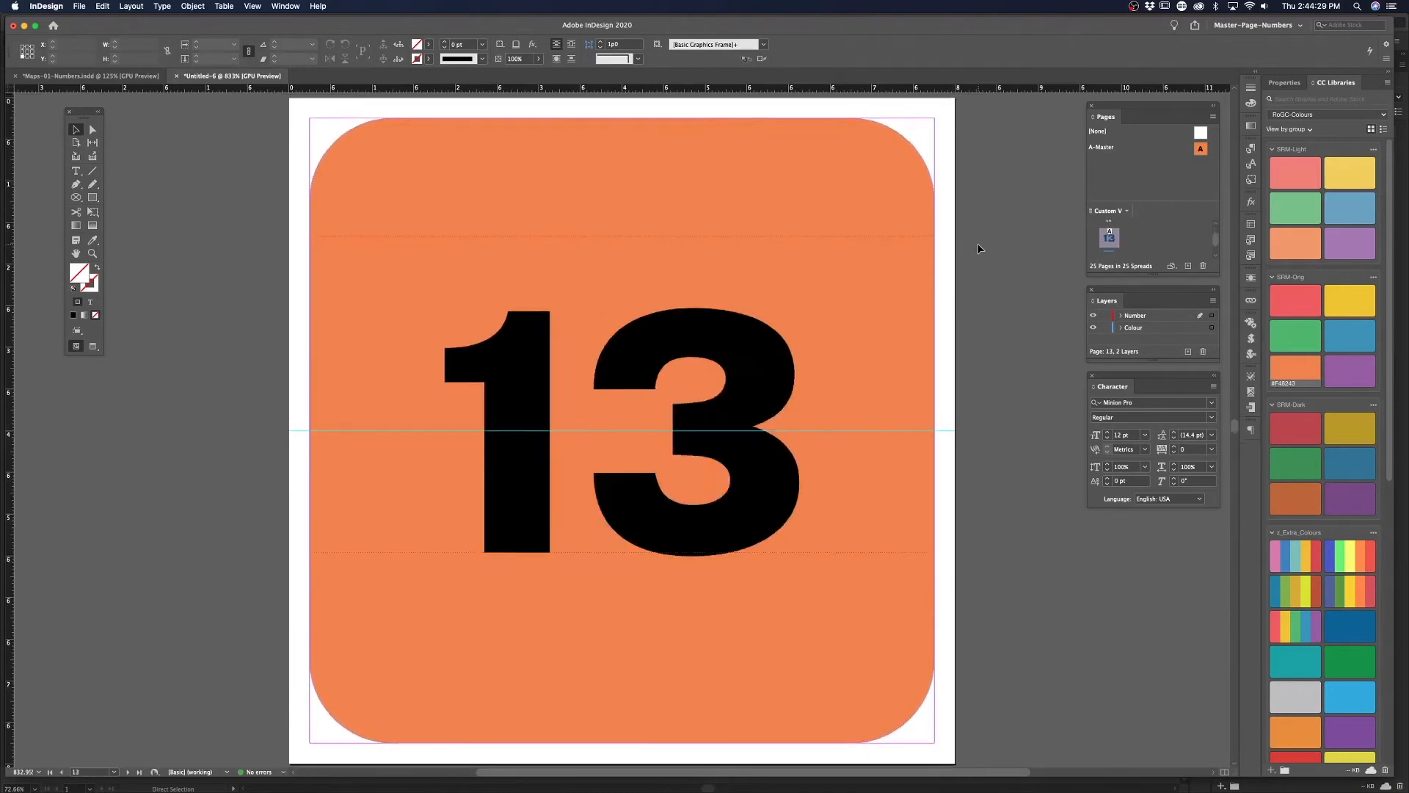
key("shift+Page_Down")
key("shift+Page_Down")
key("shift+Page_Down")
key("shift+Page_Down")
key("shift+Page_Down")
key("shift+Page_Down")
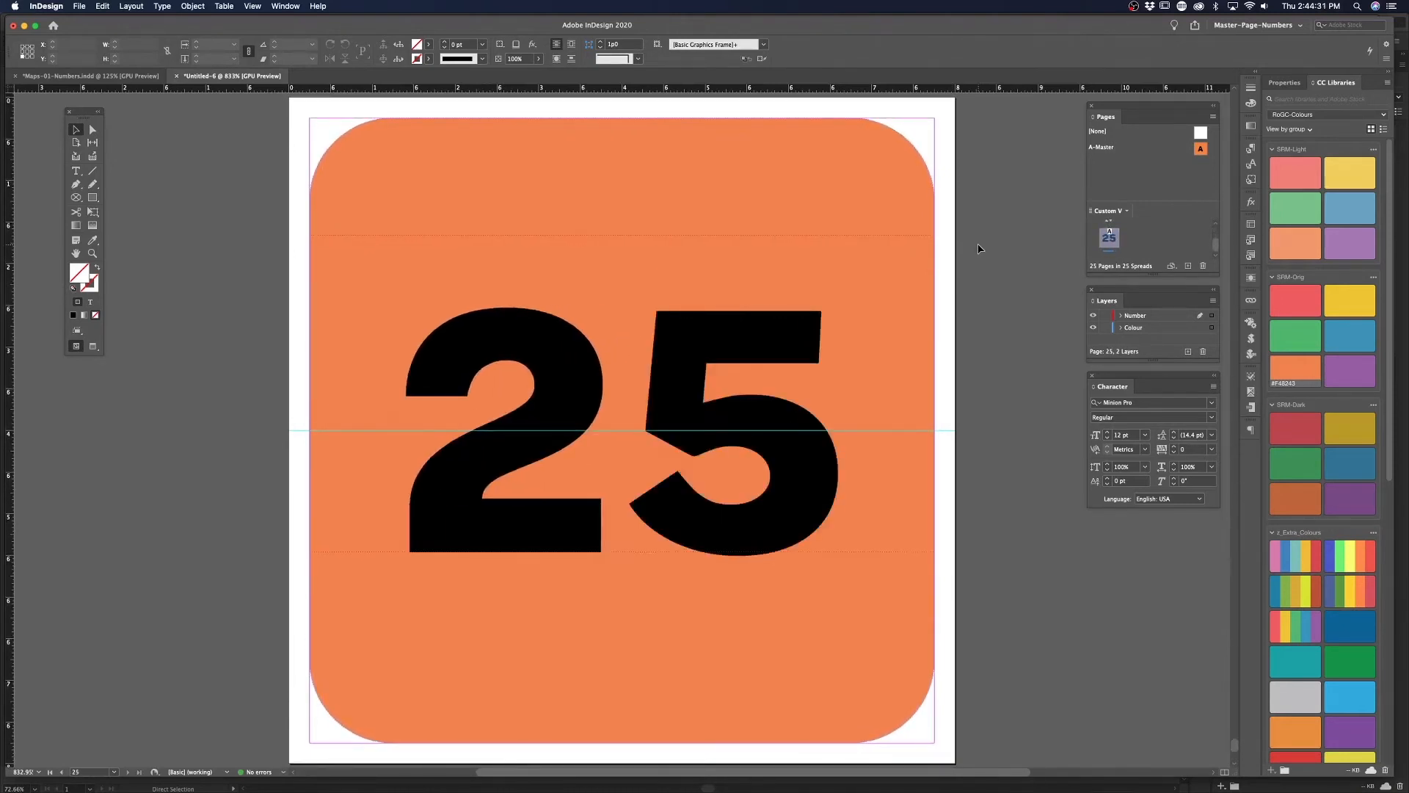
key("shift+Page_Up")
key("shift+Page_Up")
key("shift+Page_Up")
key("shift+Page_Up")
key("shift+Page_Up")
key("shift+Page_Up")
key("shift+Page_Up")
key("shift+Page_Up")
key("shift+Page_Up")
key("shift+Page_Up")
key("shift+Page_Up")
key("shift+Page_Up")
key("shift+Page_Up")
key("shift+Page_Up")
key("shift+Page_Up")
key("shift+Page_Up")
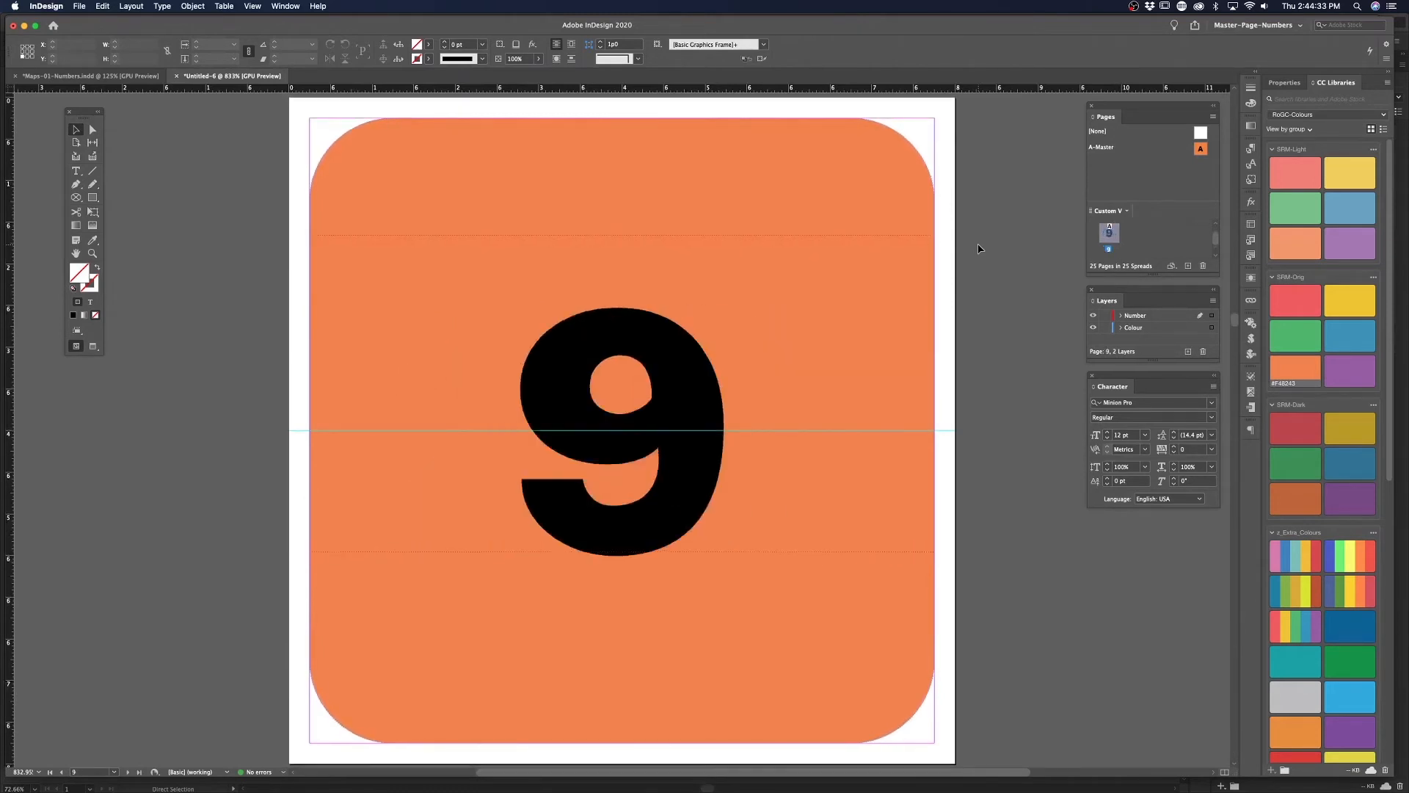
key("shift+Page_Up")
key("shift+Page_Up")
key("shift+Page_Up")
key("shift+Page_Up")
key("shift+Page_Up")
key("shift+Page_Up")
key("shift+Page_Up")
key("shift+Page_Up")
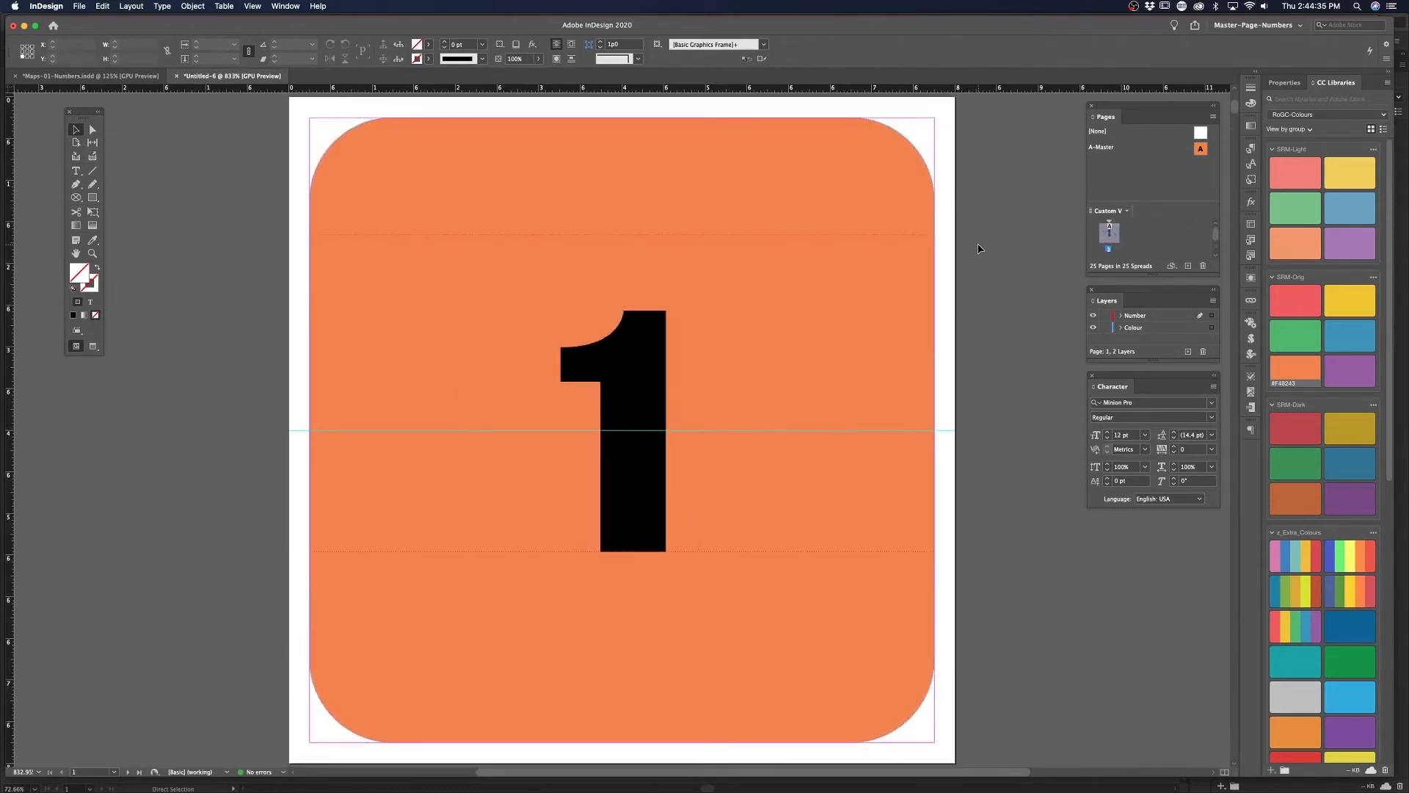
Save the marker document as Map-Number-Rounded-Orange in the Maps-Master-Pages folder
key("super+s")
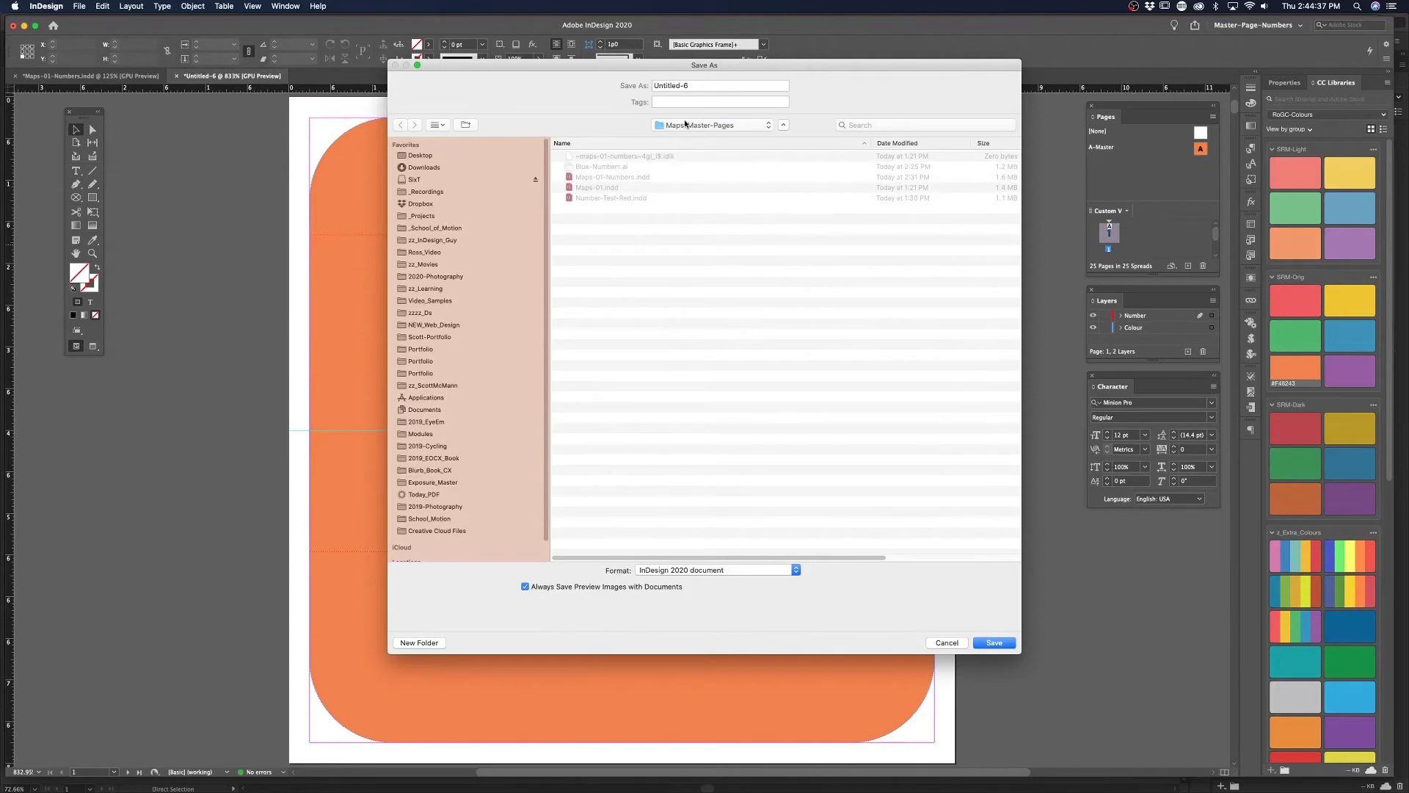
left_click(693, 81)
type("M")
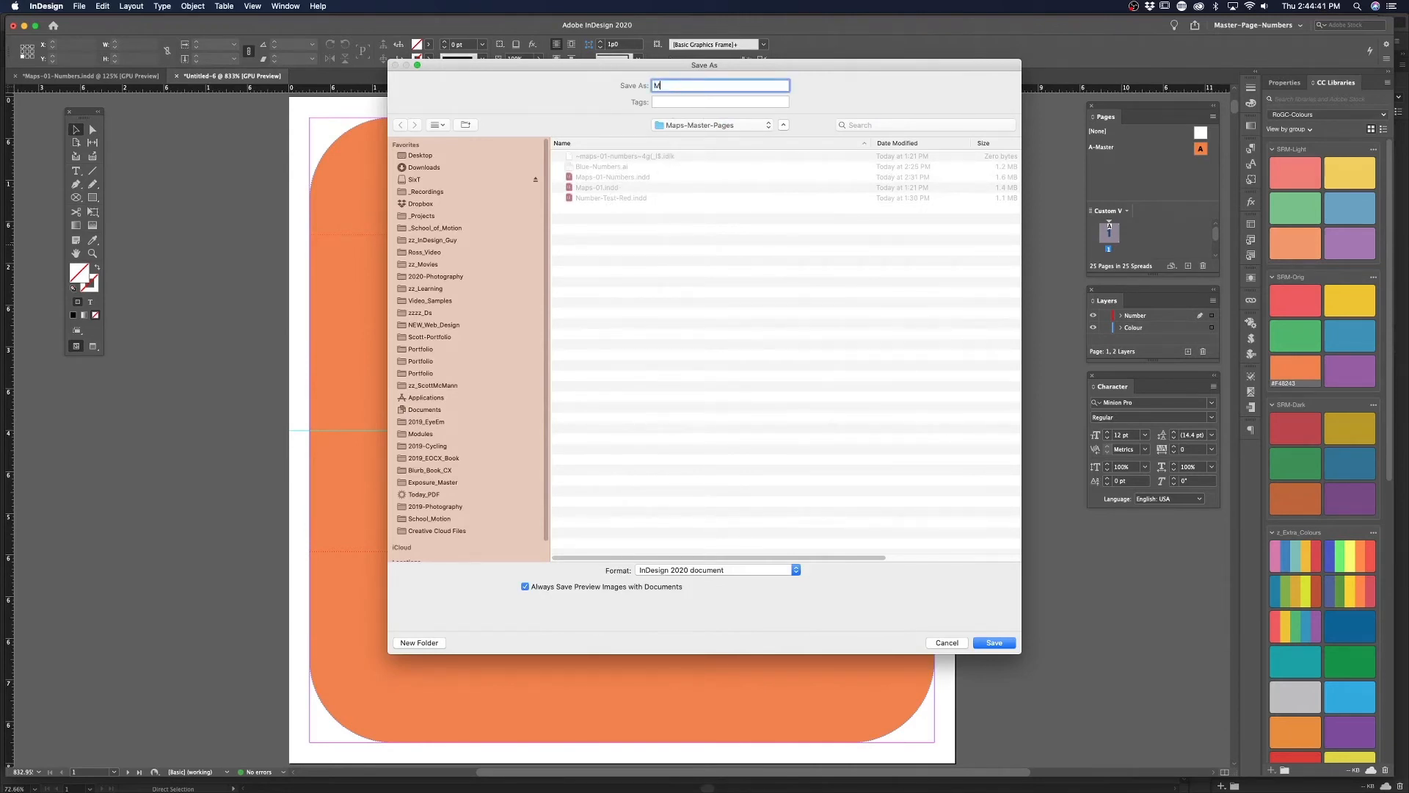
type("ap-Number-Rounded-Ornag")
key("BackSpace")
key("BackSpace")
key("BackSpace")
type("ange")
left_click(996, 643)
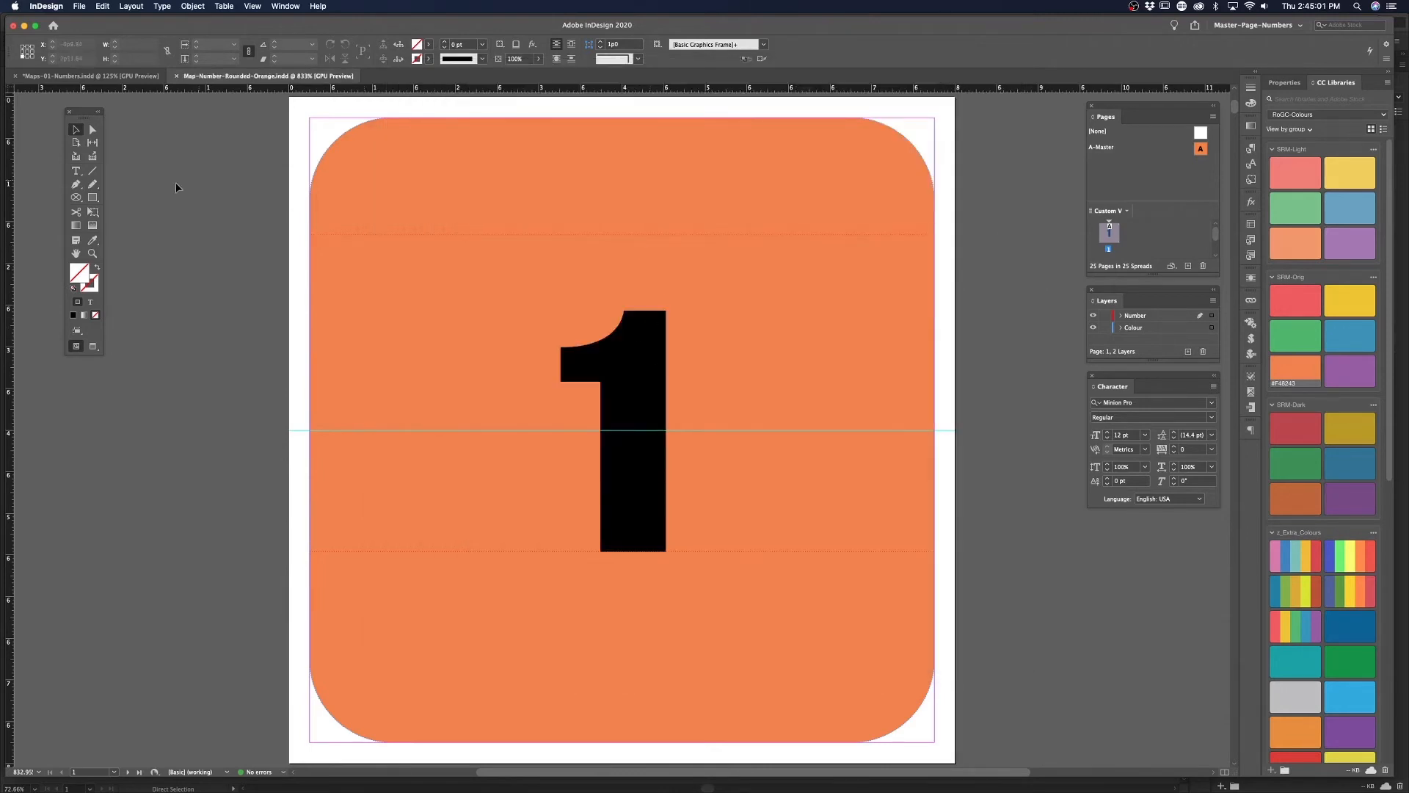
Switch to the Maps-01-Numbers document, activate the New-Locations layer and show both the New-Locations and Locations layers
left_click(98, 76)
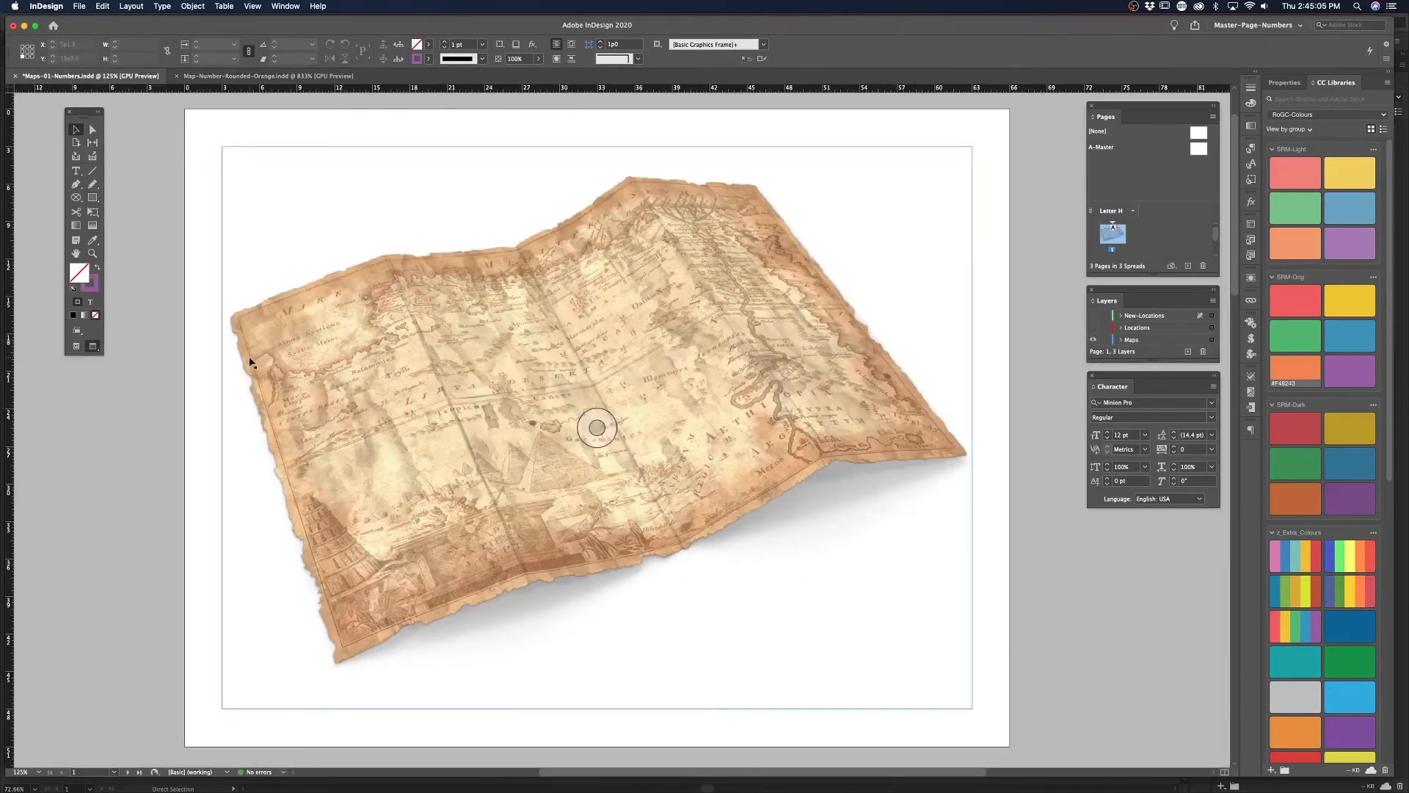
left_click(1159, 317)
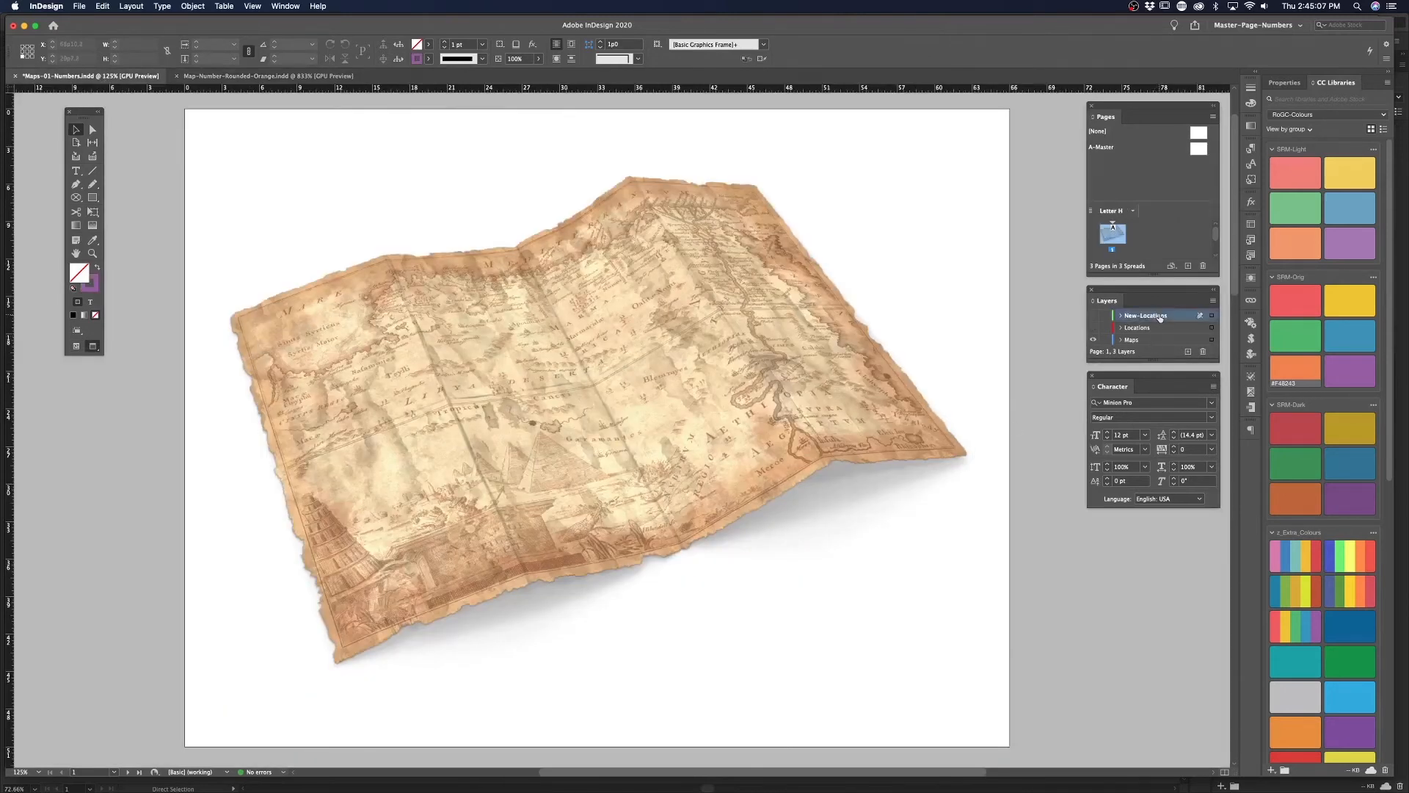
left_click(1094, 316)
left_click(1093, 328)
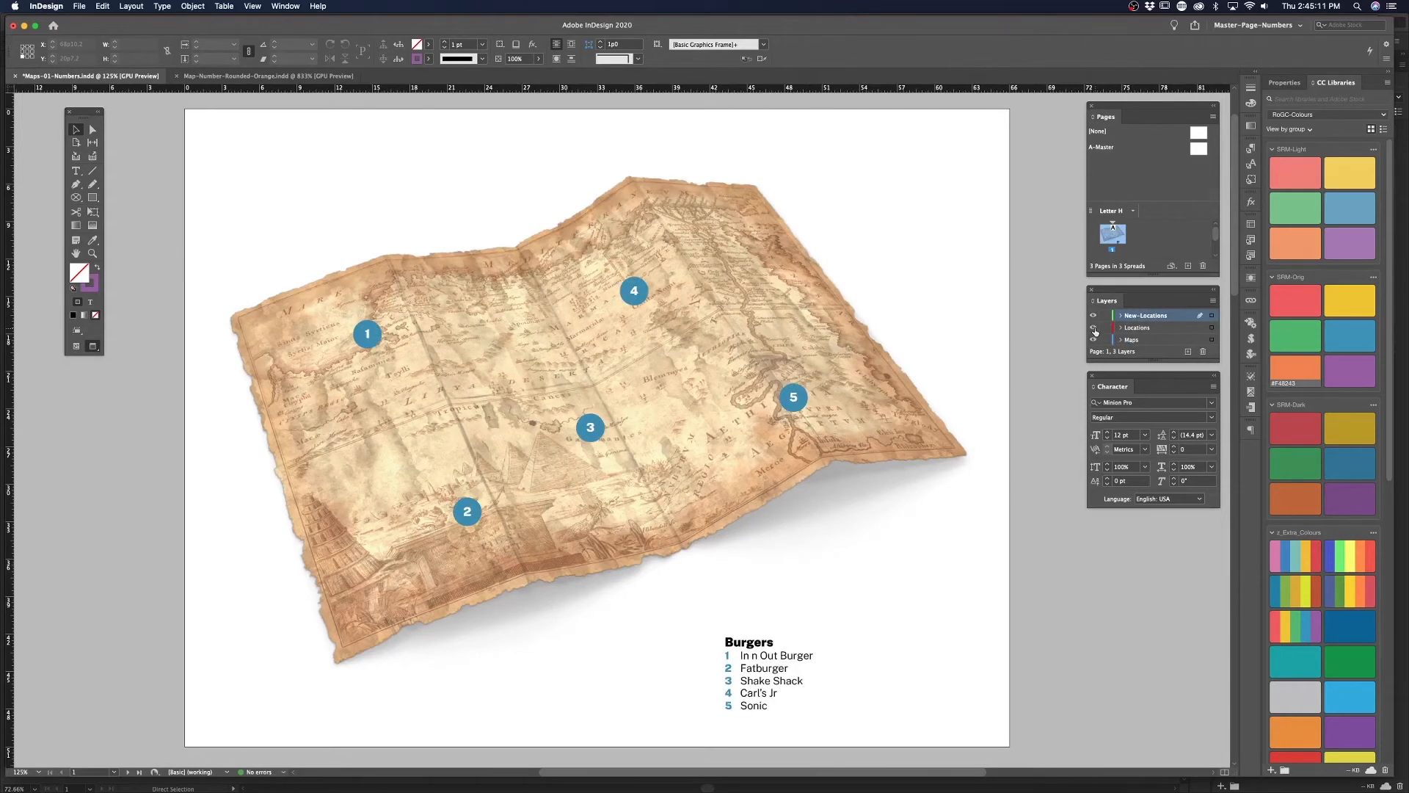
Move the Burgers list frame from the Locations layer to New-Locations, and hide the Locations layer
left_click(826, 653)
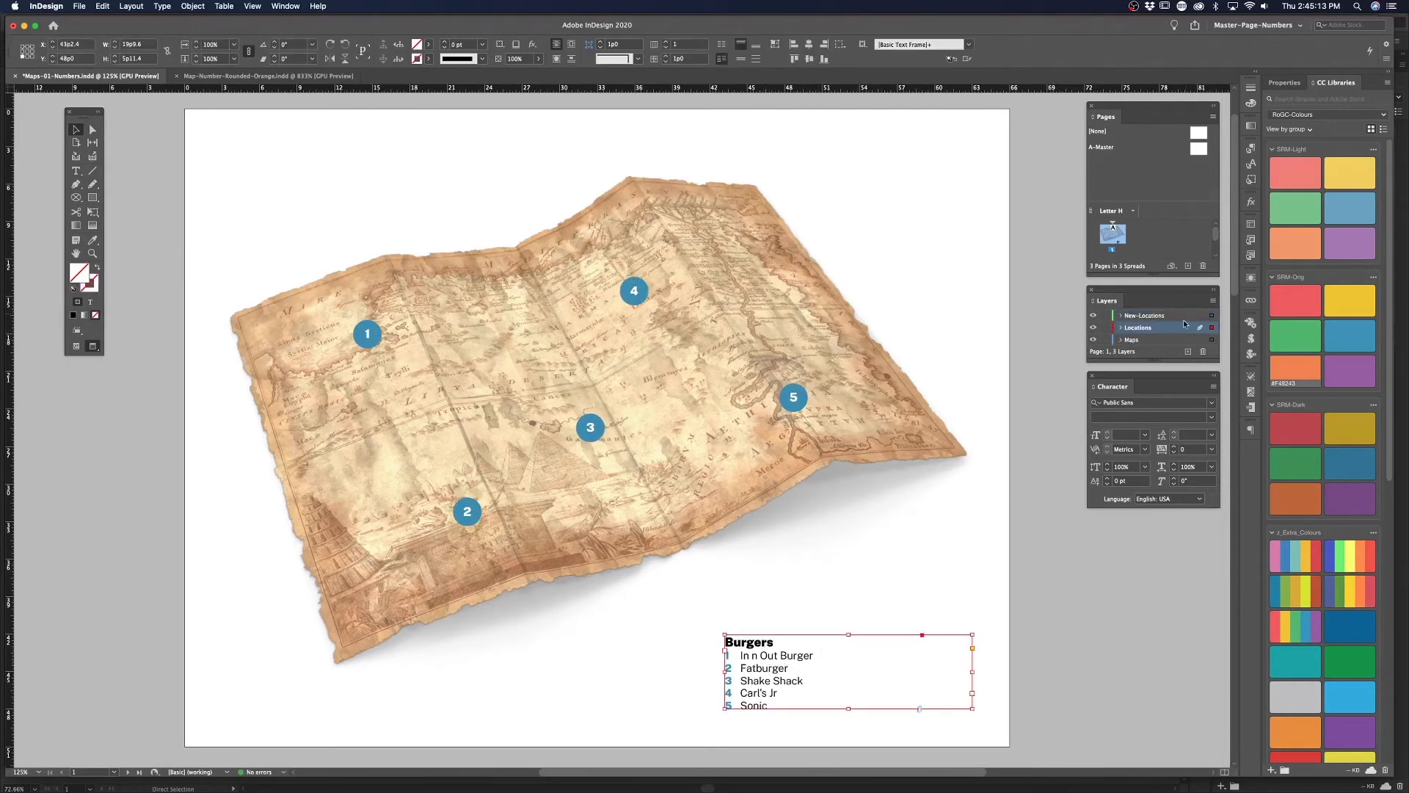
left_click_drag(1212, 328, 1211, 316)
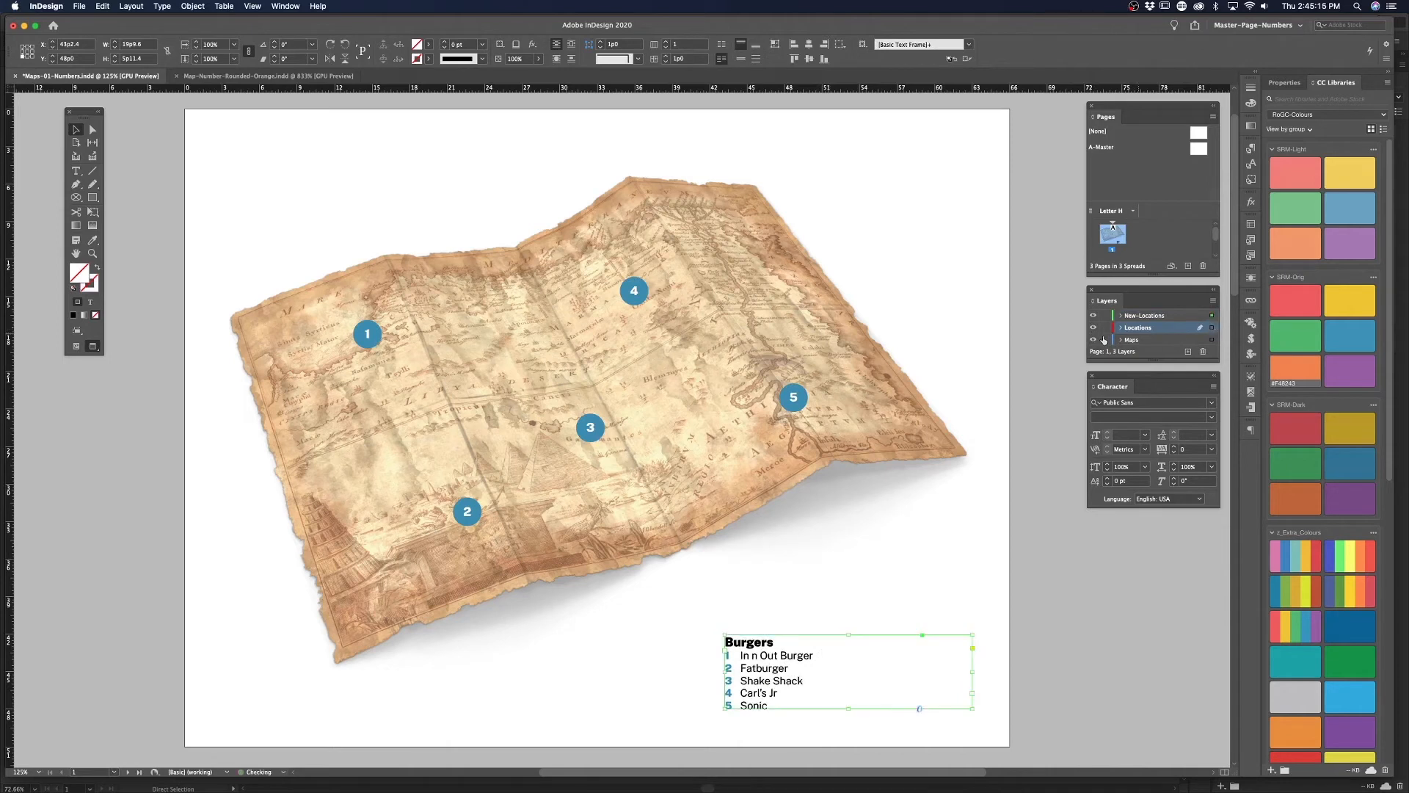
left_click(1093, 328)
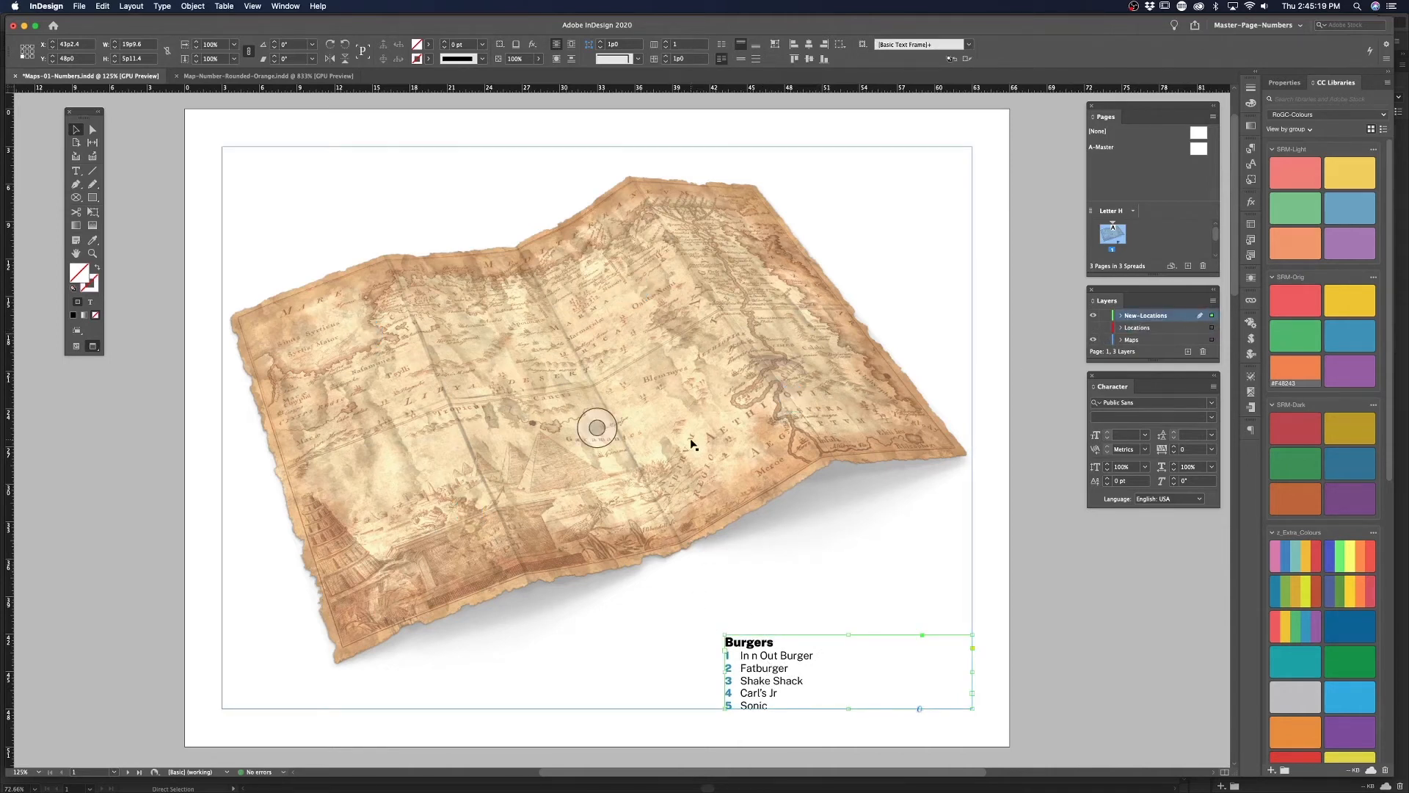
left_click(311, 144)
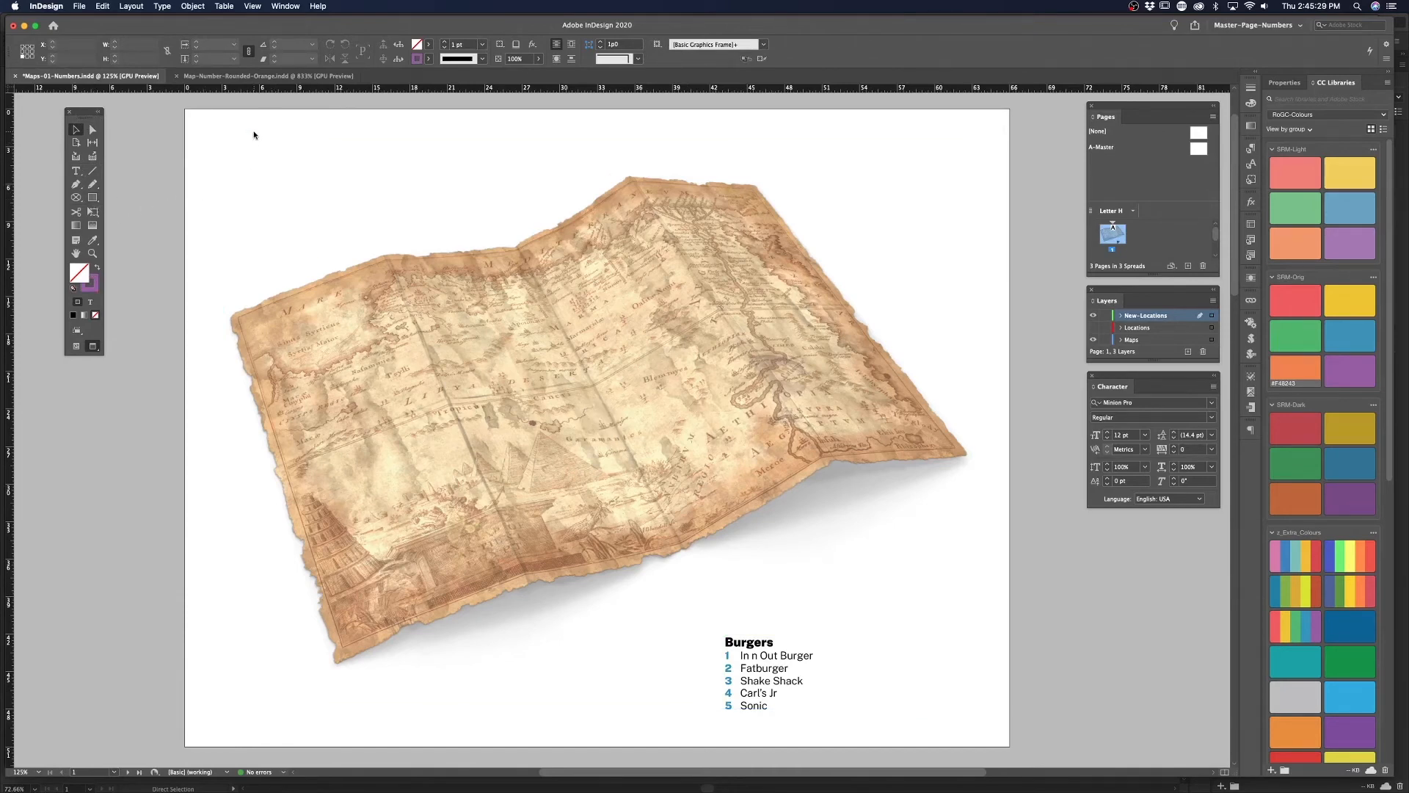
Place page 1 of Map-Number-Rounded-Orange.indd at full size in the blank area above the map's upper-left edge
key("super+d")
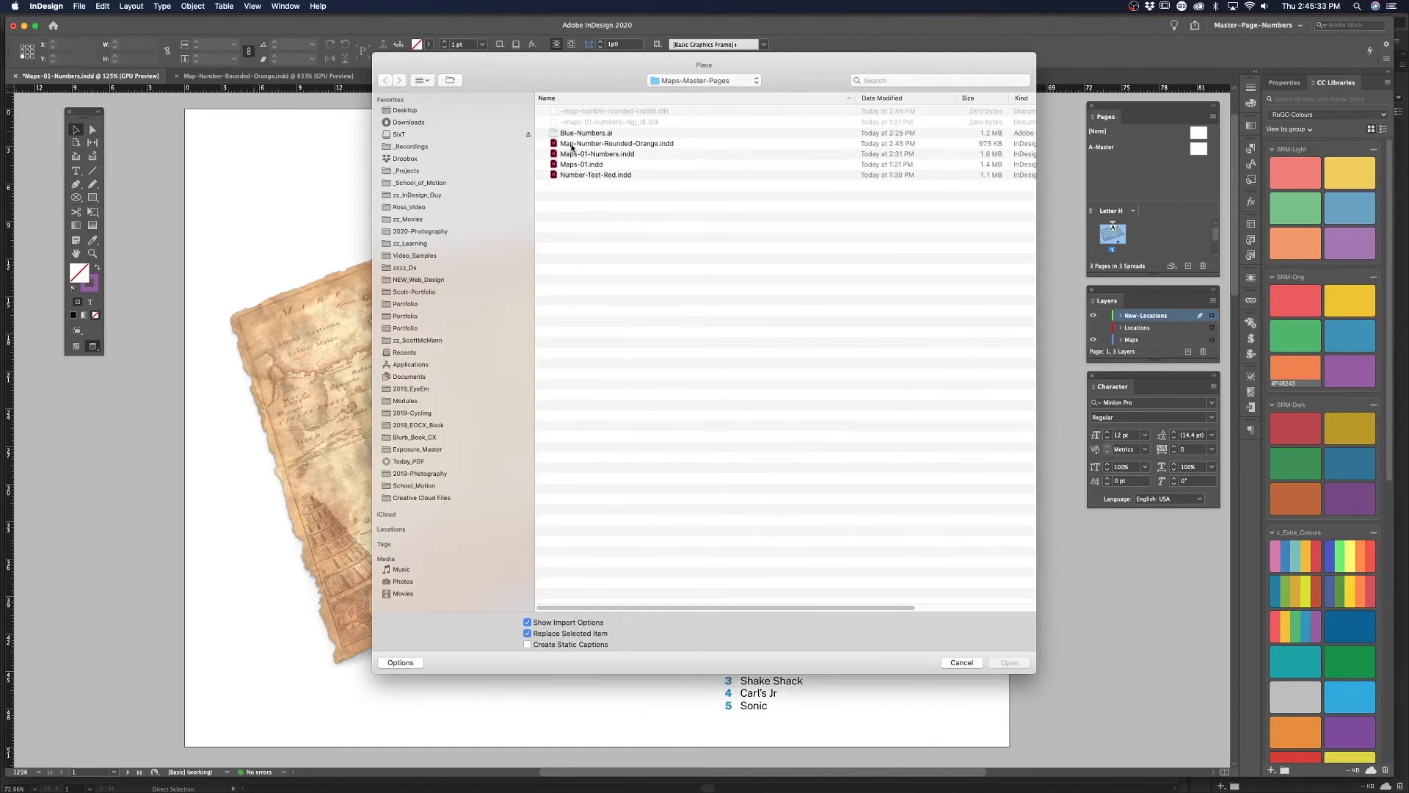
left_click(595, 145)
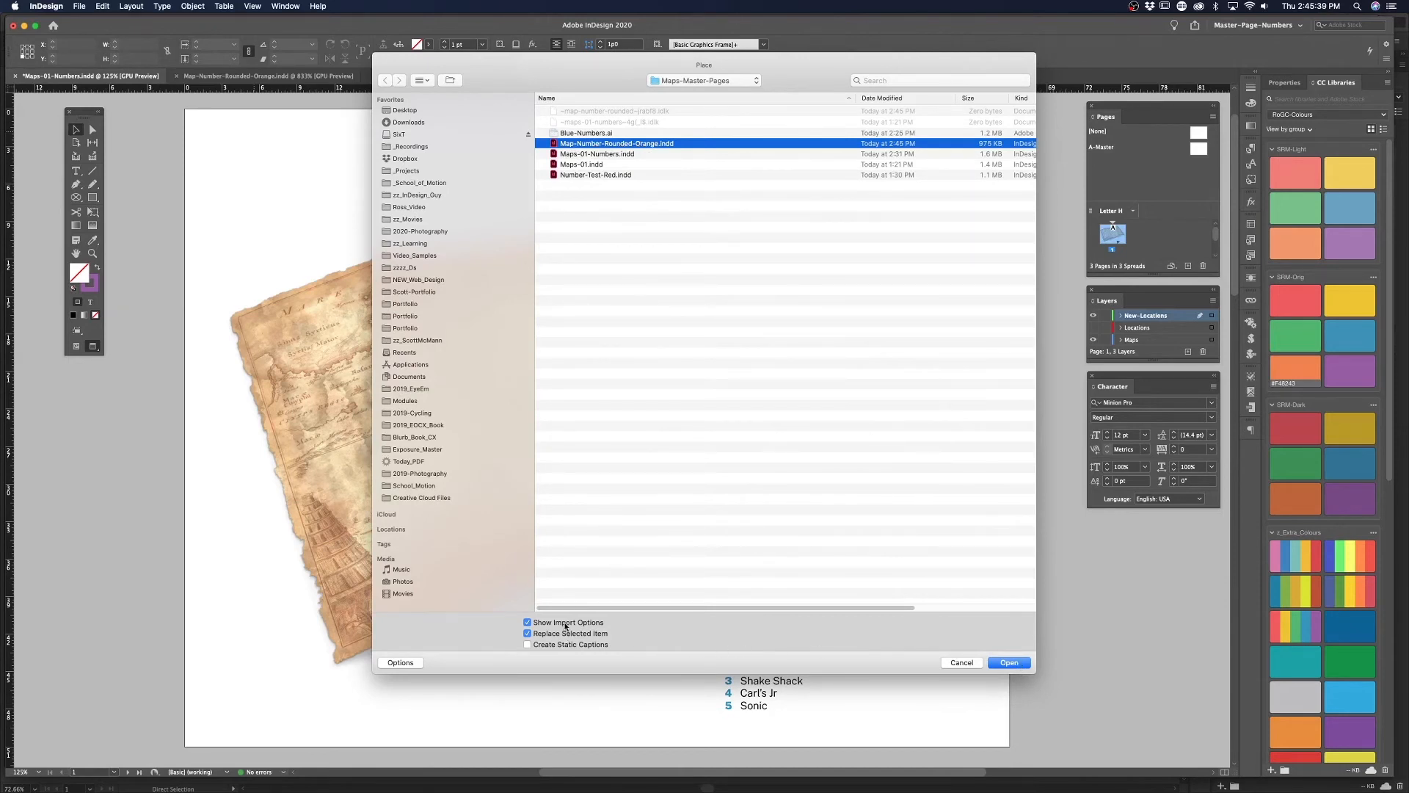
left_click(1009, 663)
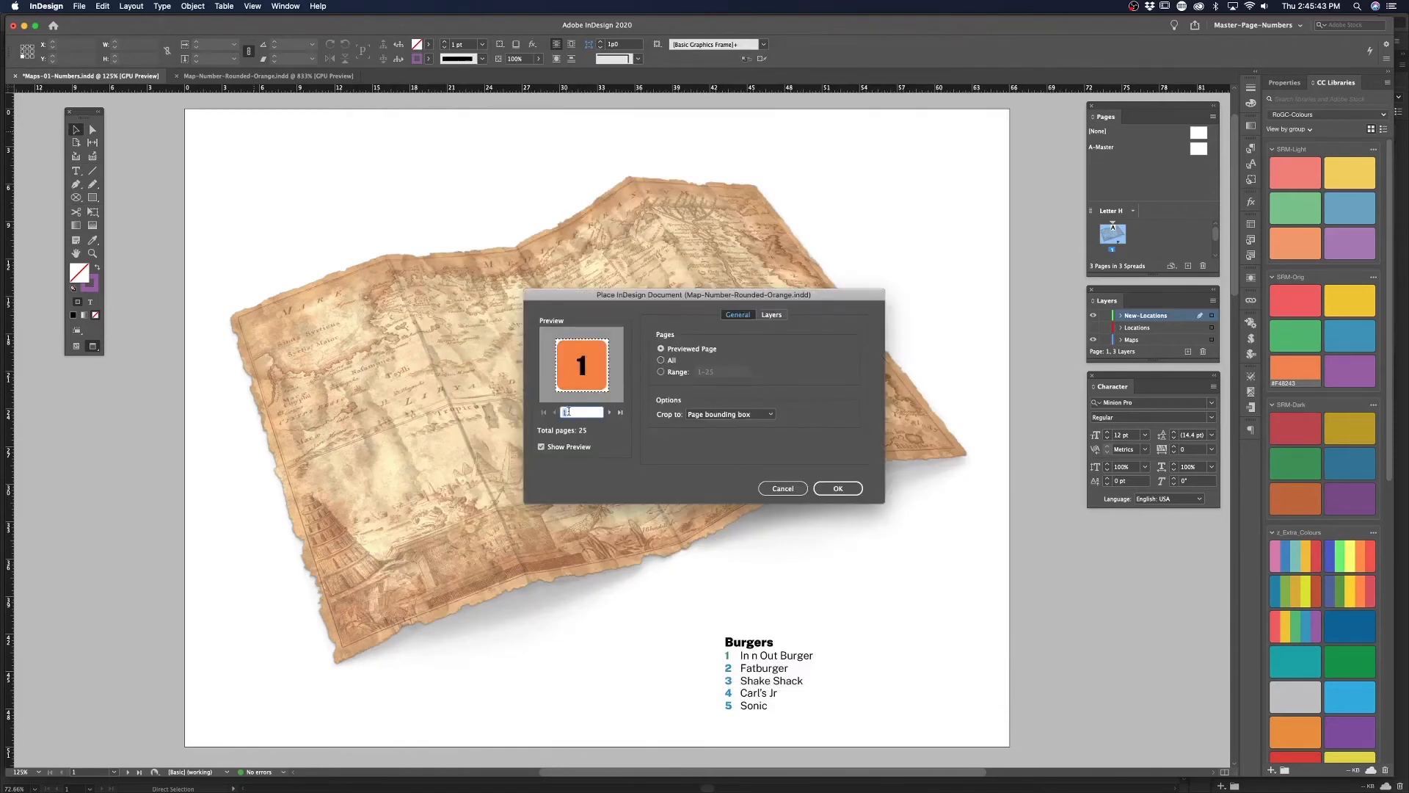
left_click(661, 372)
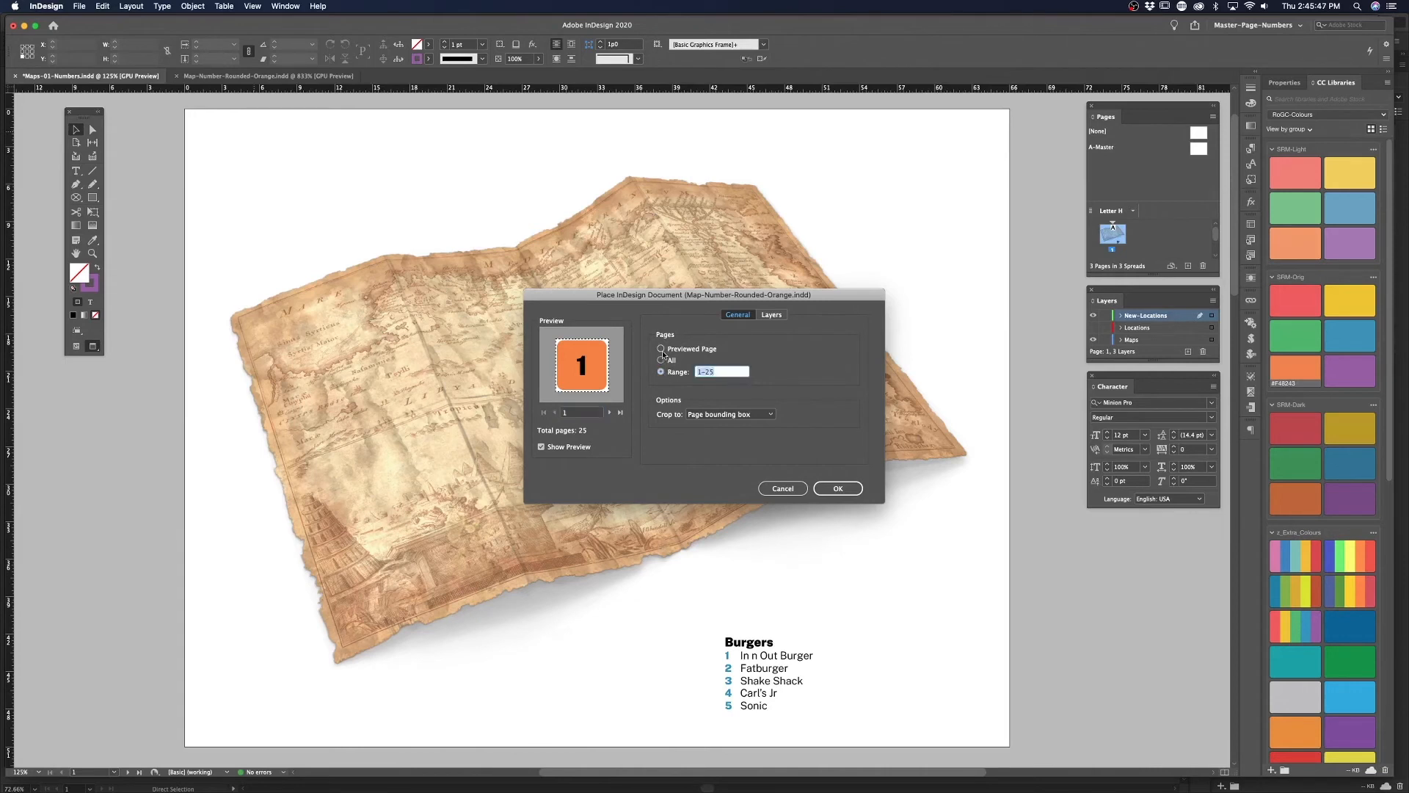
type("1")
left_click(841, 490)
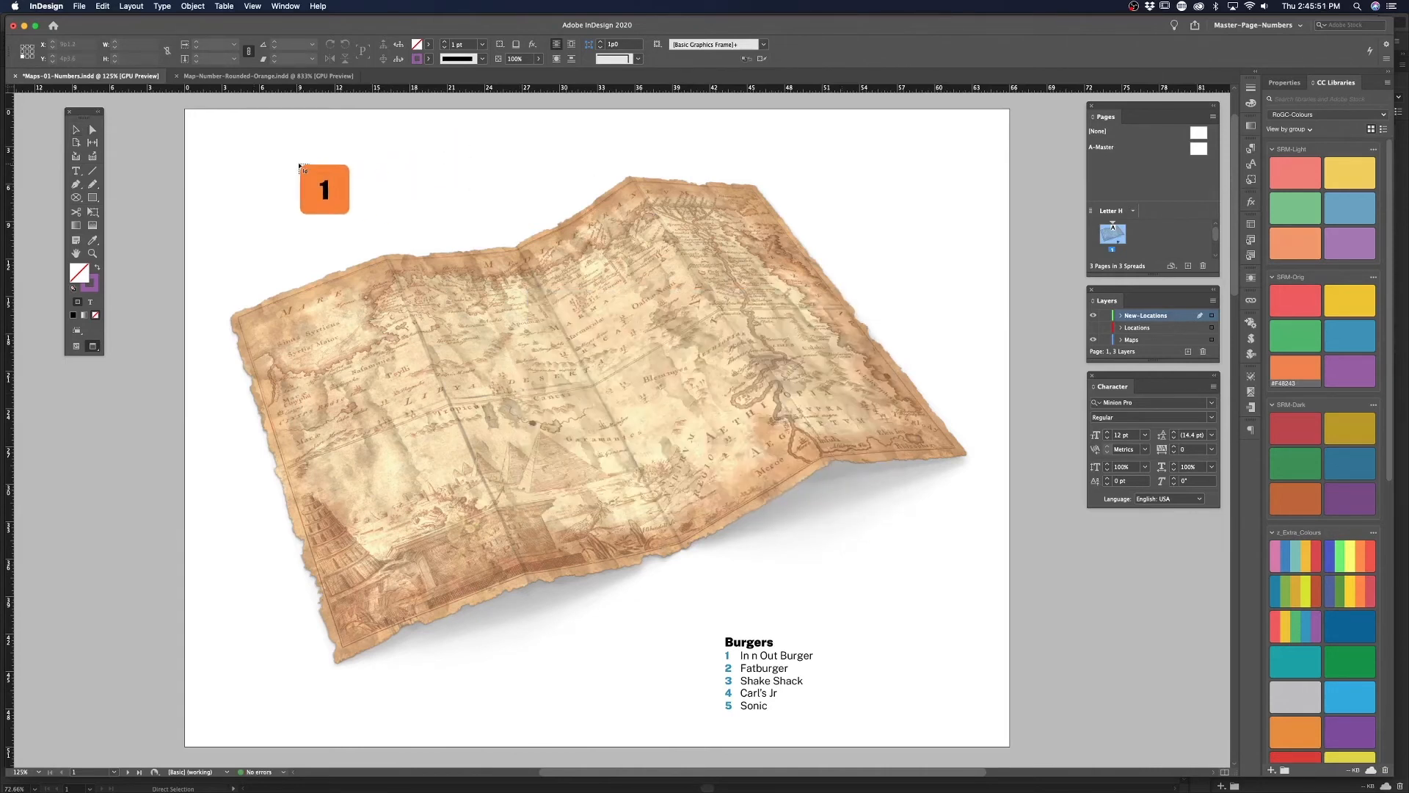
left_click(299, 164)
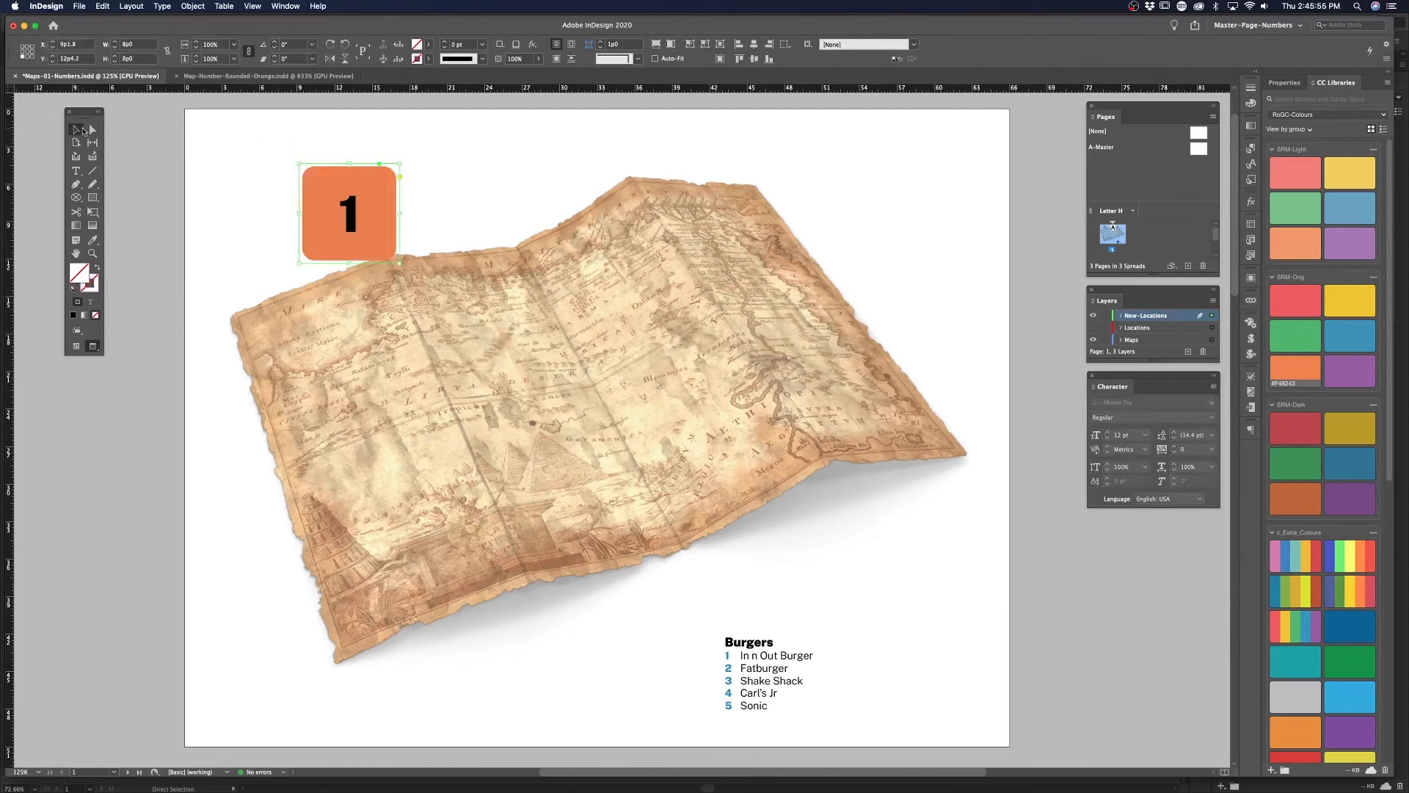
Scale the placed number 1 marker frame to 30%
left_click(175, 159)
left_click(272, 166)
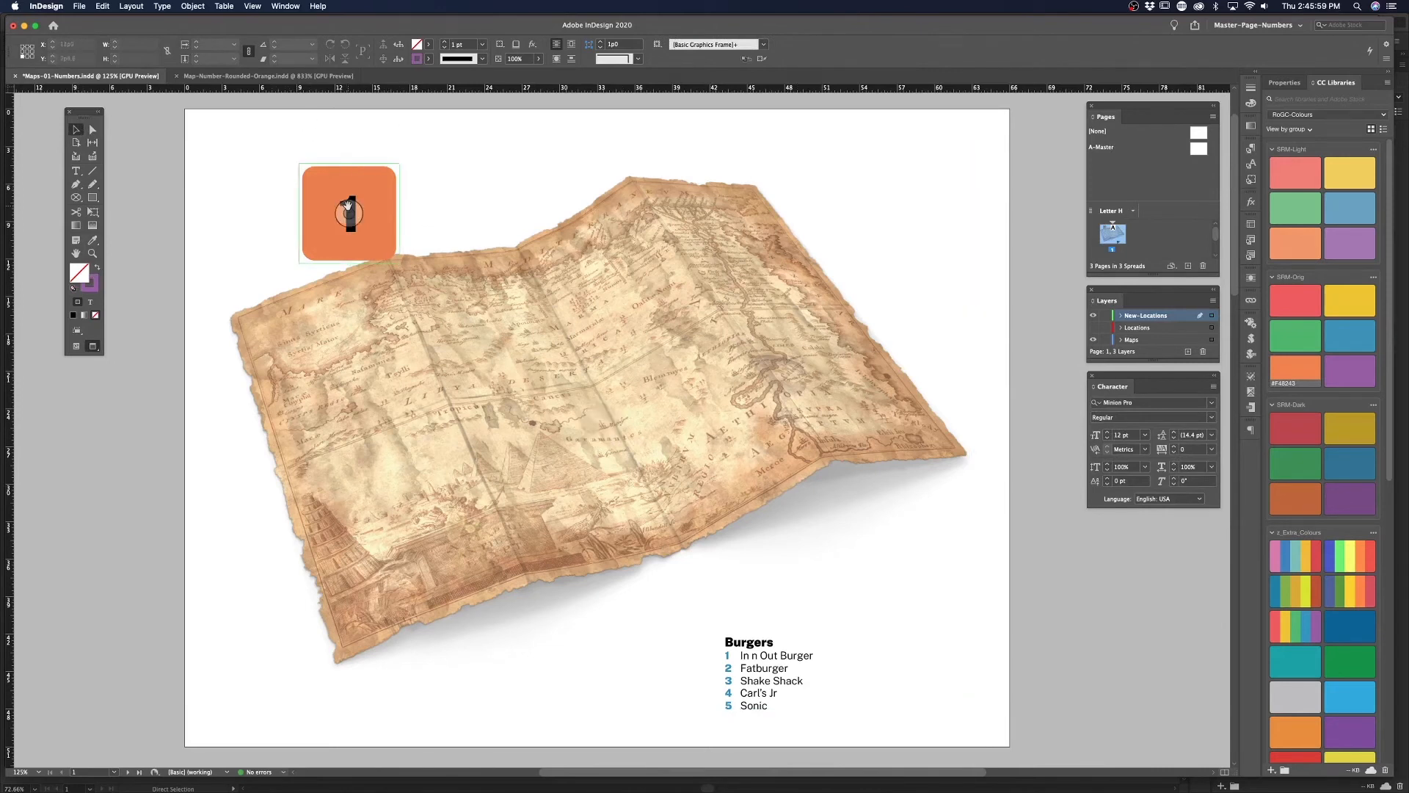
left_click(358, 180)
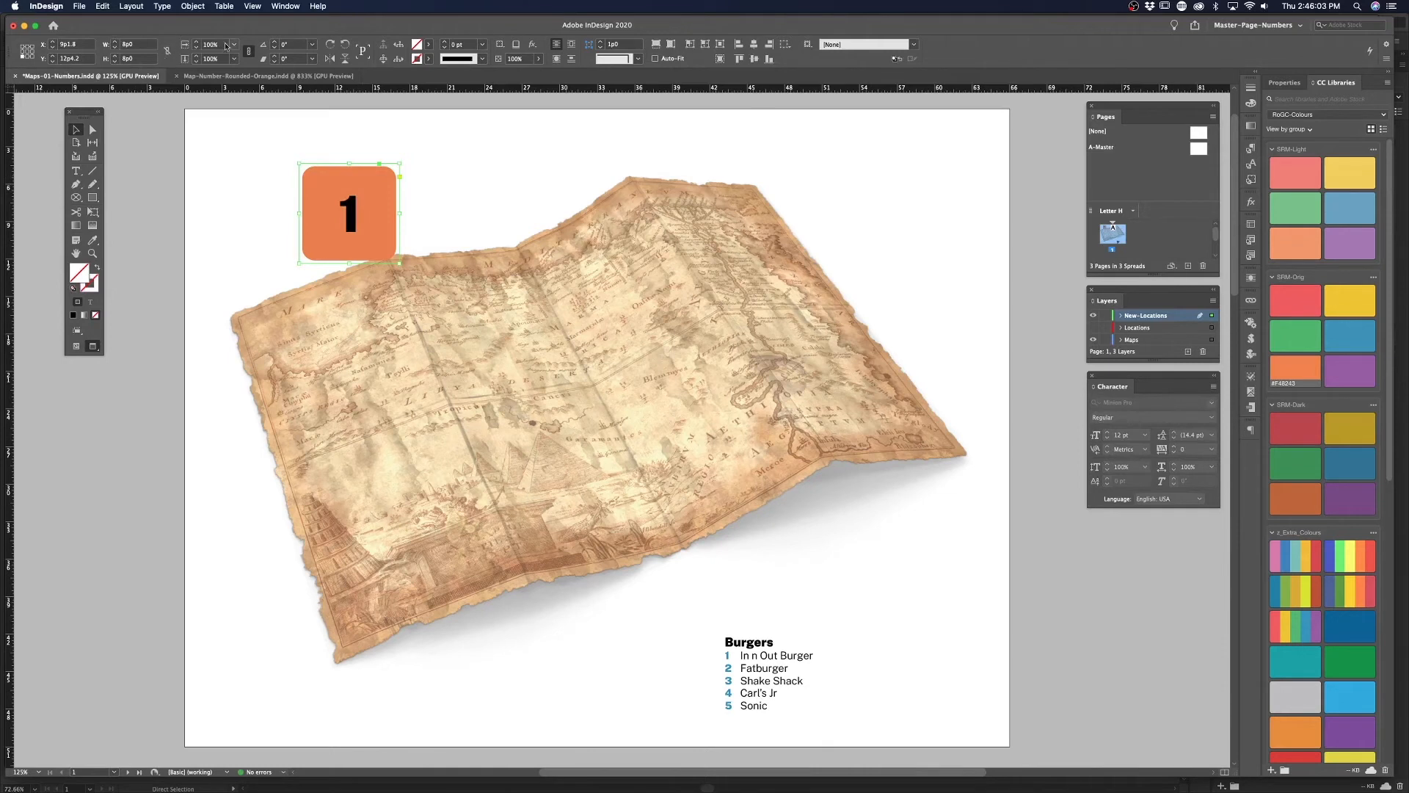
left_click_drag(224, 45, 201, 22)
type("30")
key("Return")
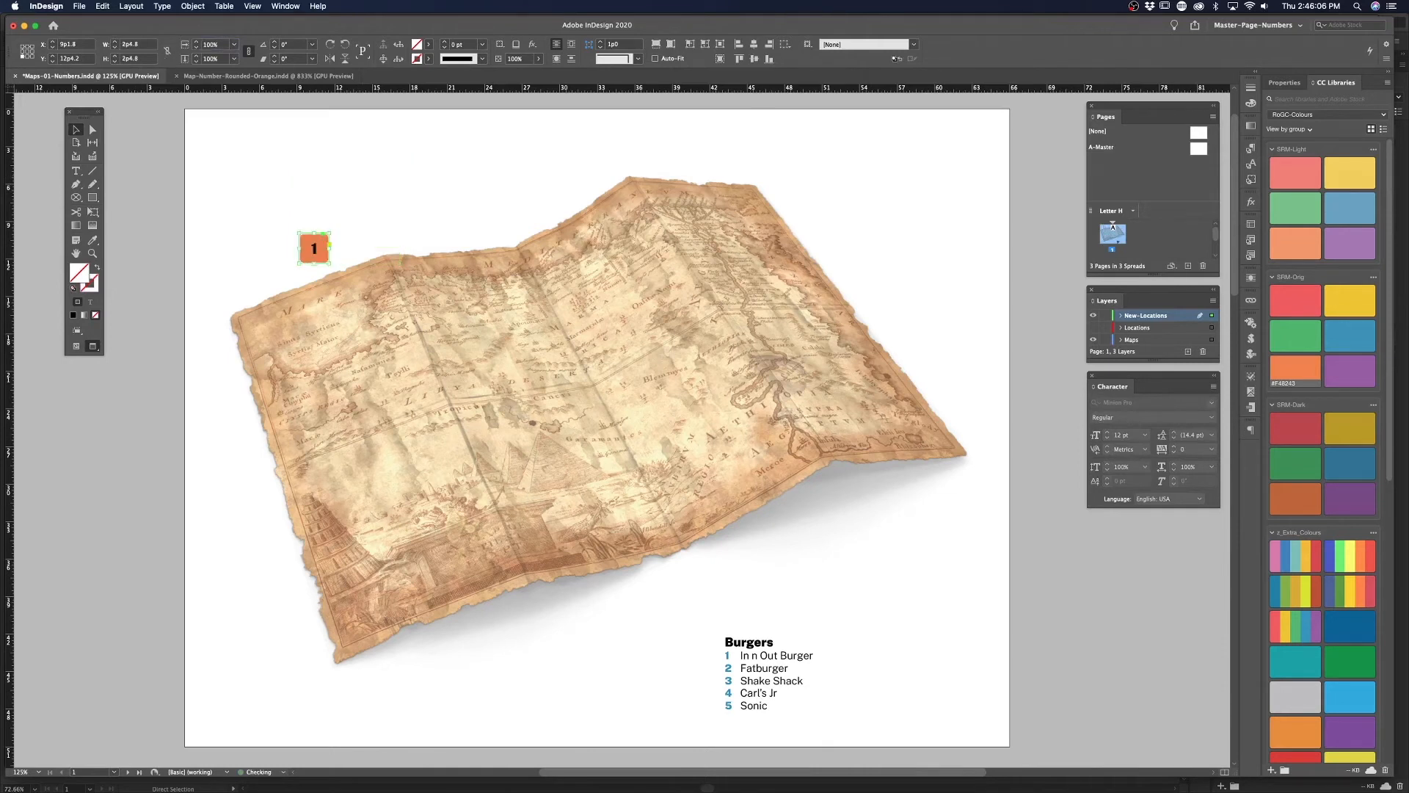
Duplicate the small marker into an evenly spaced horizontal row of five above the map's upper-left edge
left_click(303, 176)
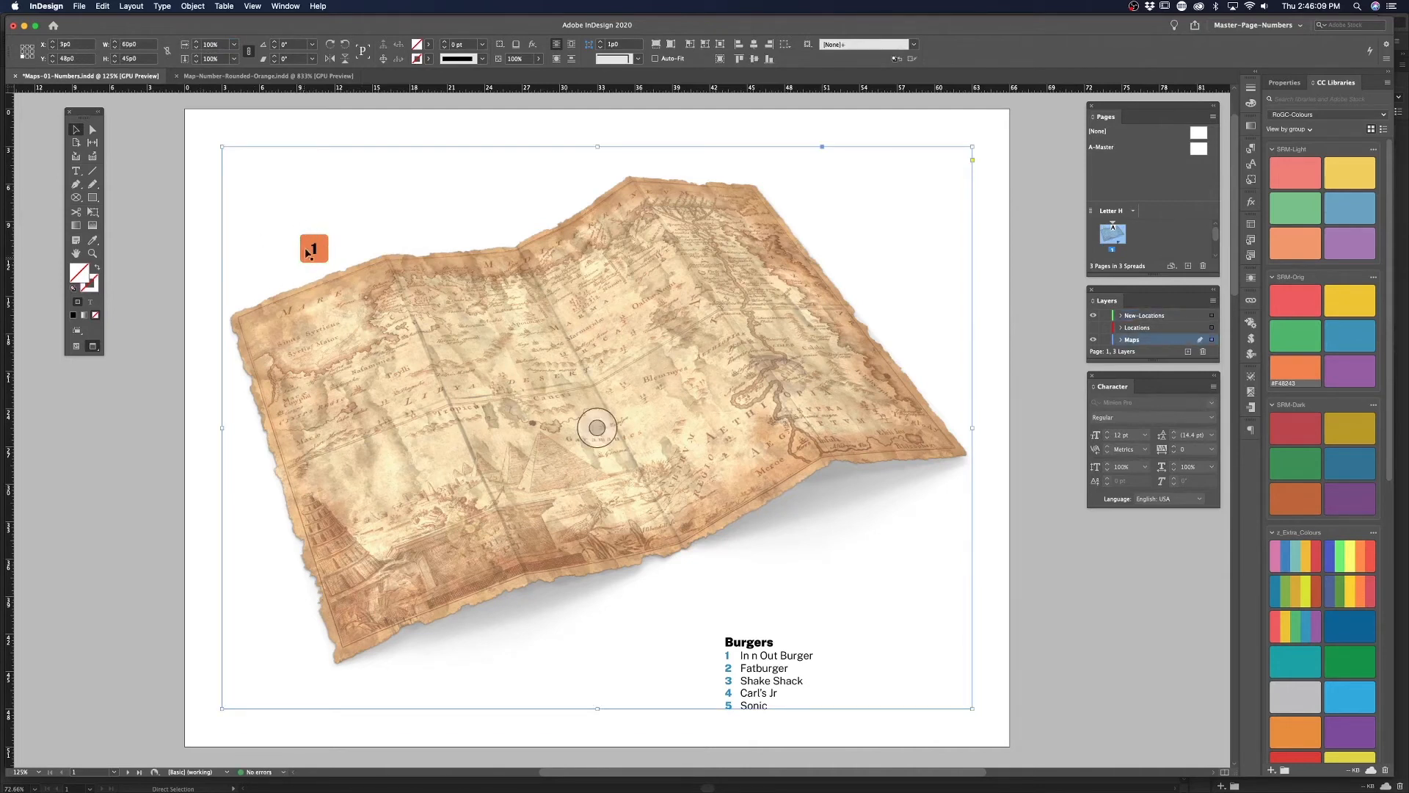
left_click_drag(323, 255, 455, 213)
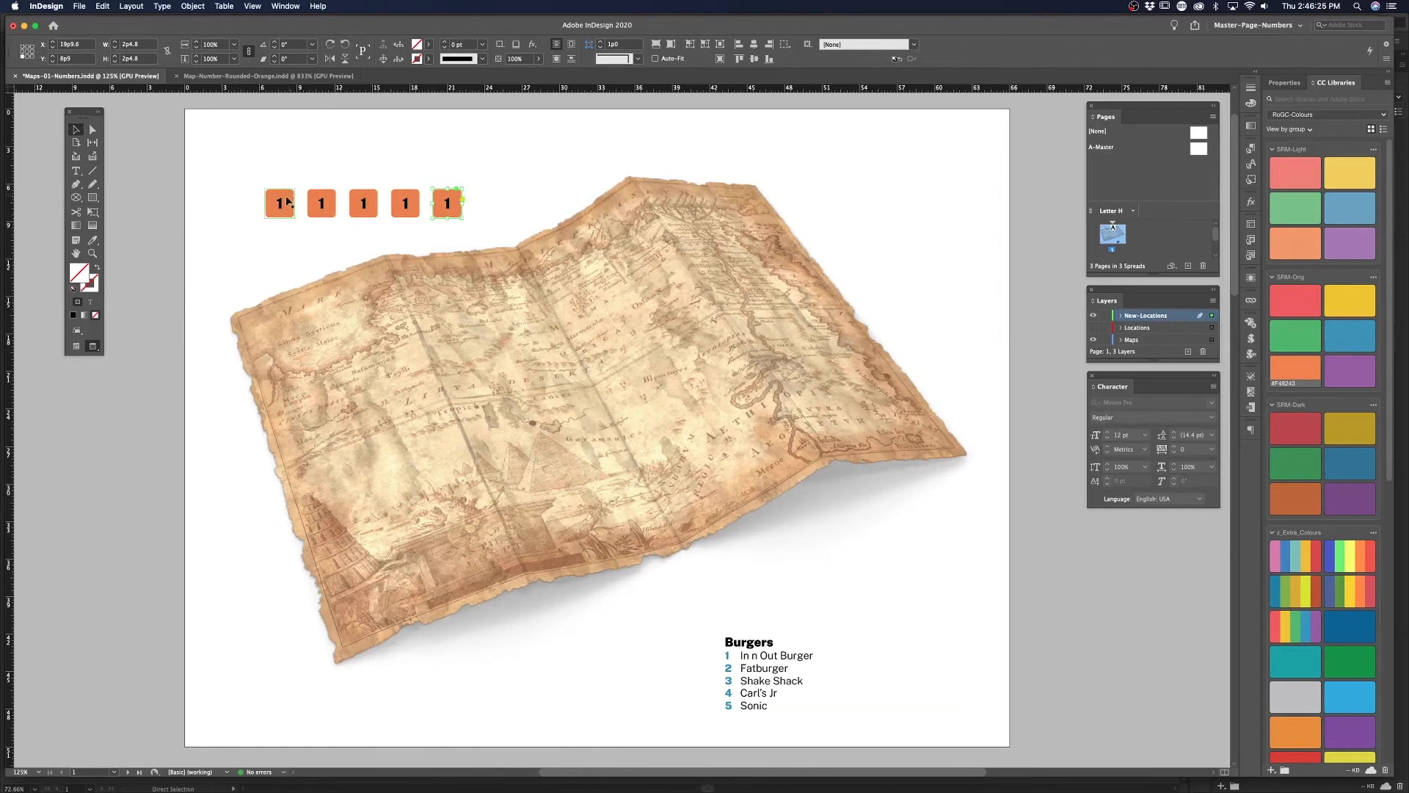
Delete the placed graphic inside each of the five markers, keeping the frames, and show the frame edges in Normal screen mode
left_click(283, 196)
key("Delete")
left_click(323, 199)
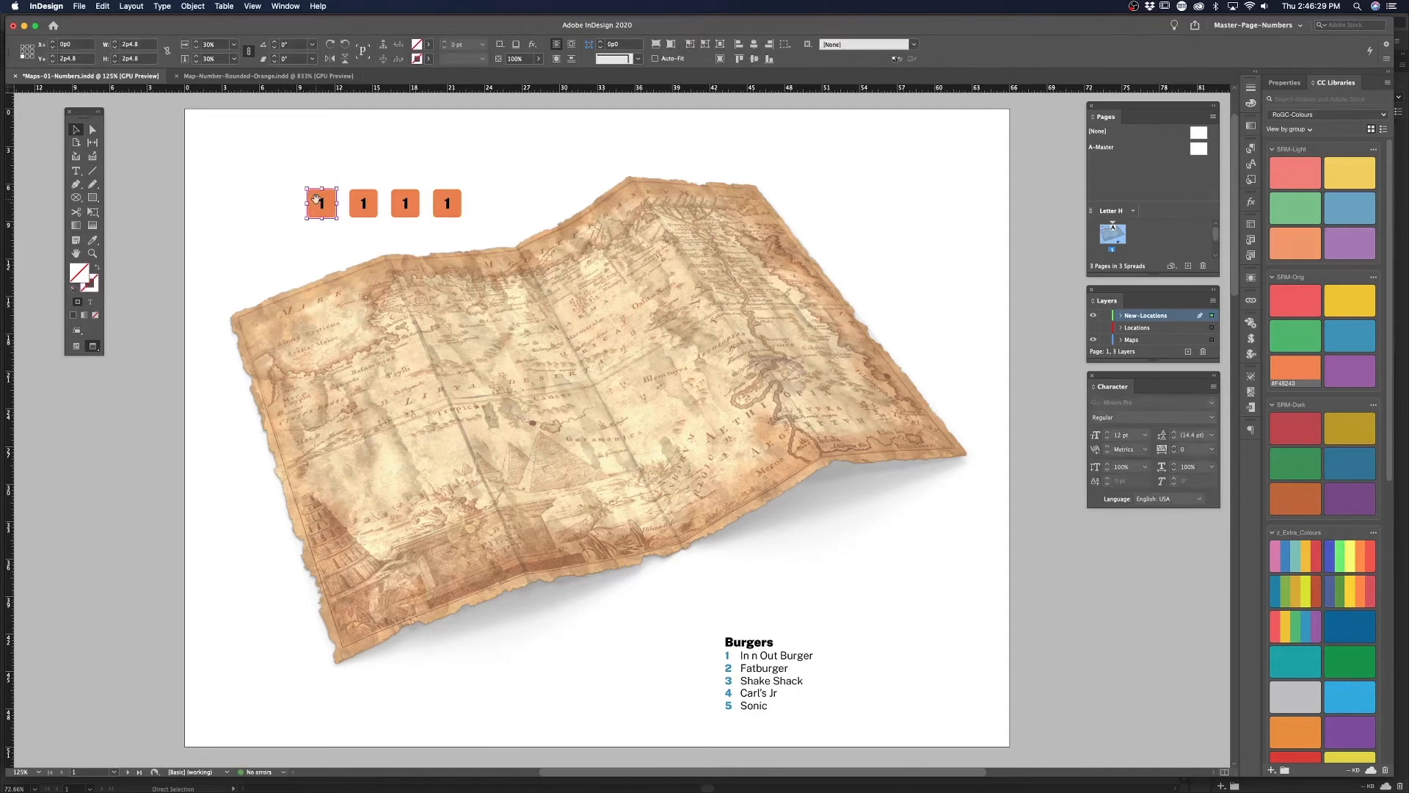
key("Delete")
left_click(364, 199)
key("Delete")
left_click(406, 200)
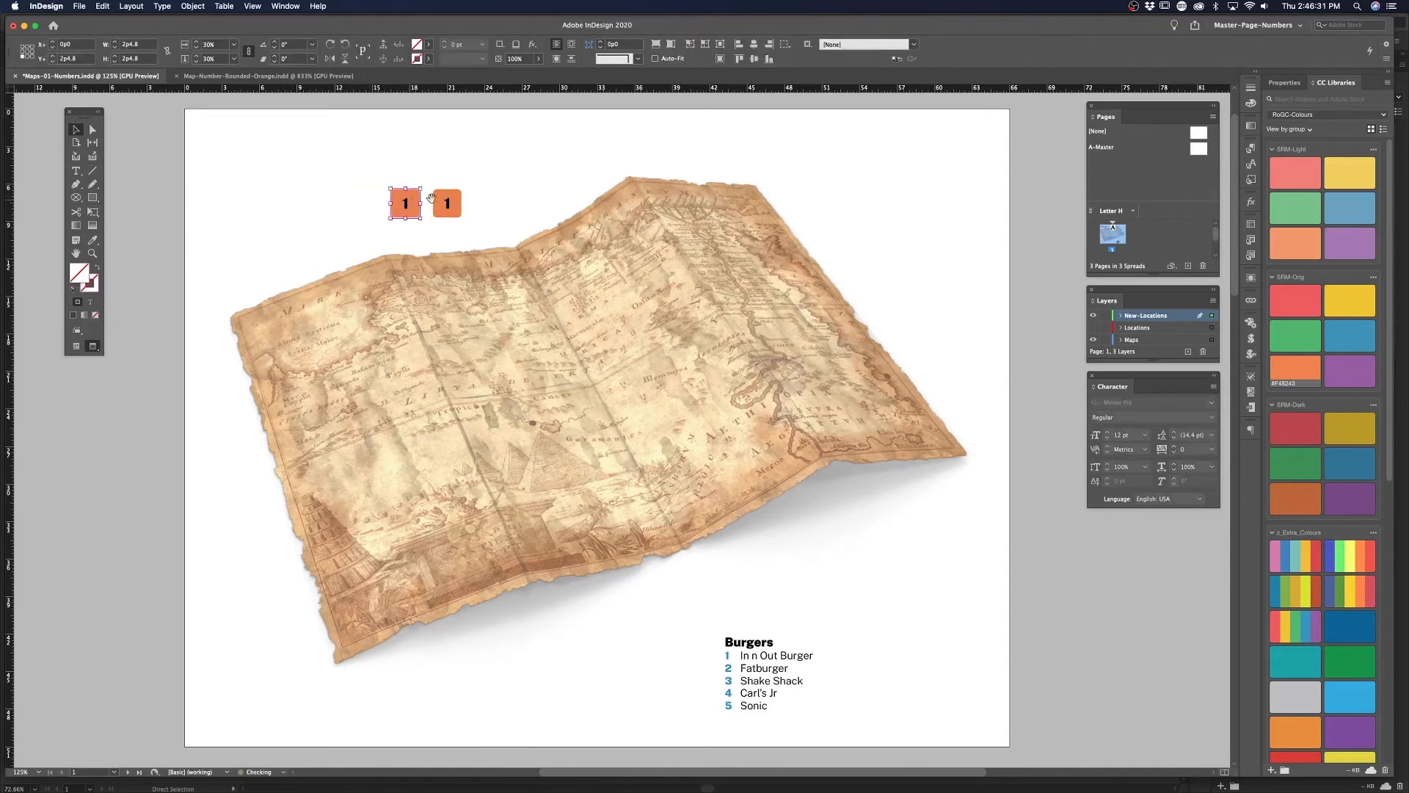
key("Delete")
left_click(449, 200)
key("Delete")
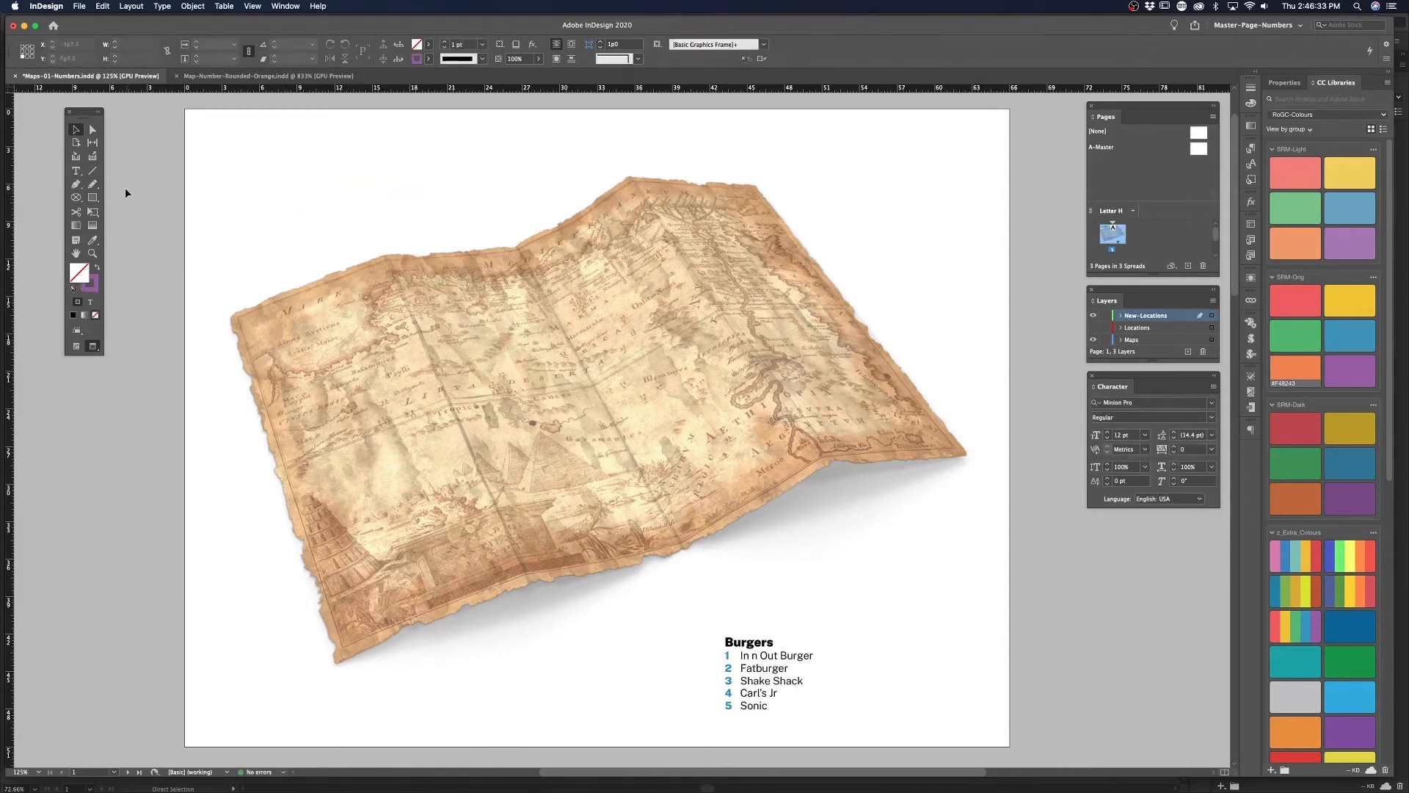
key("w")
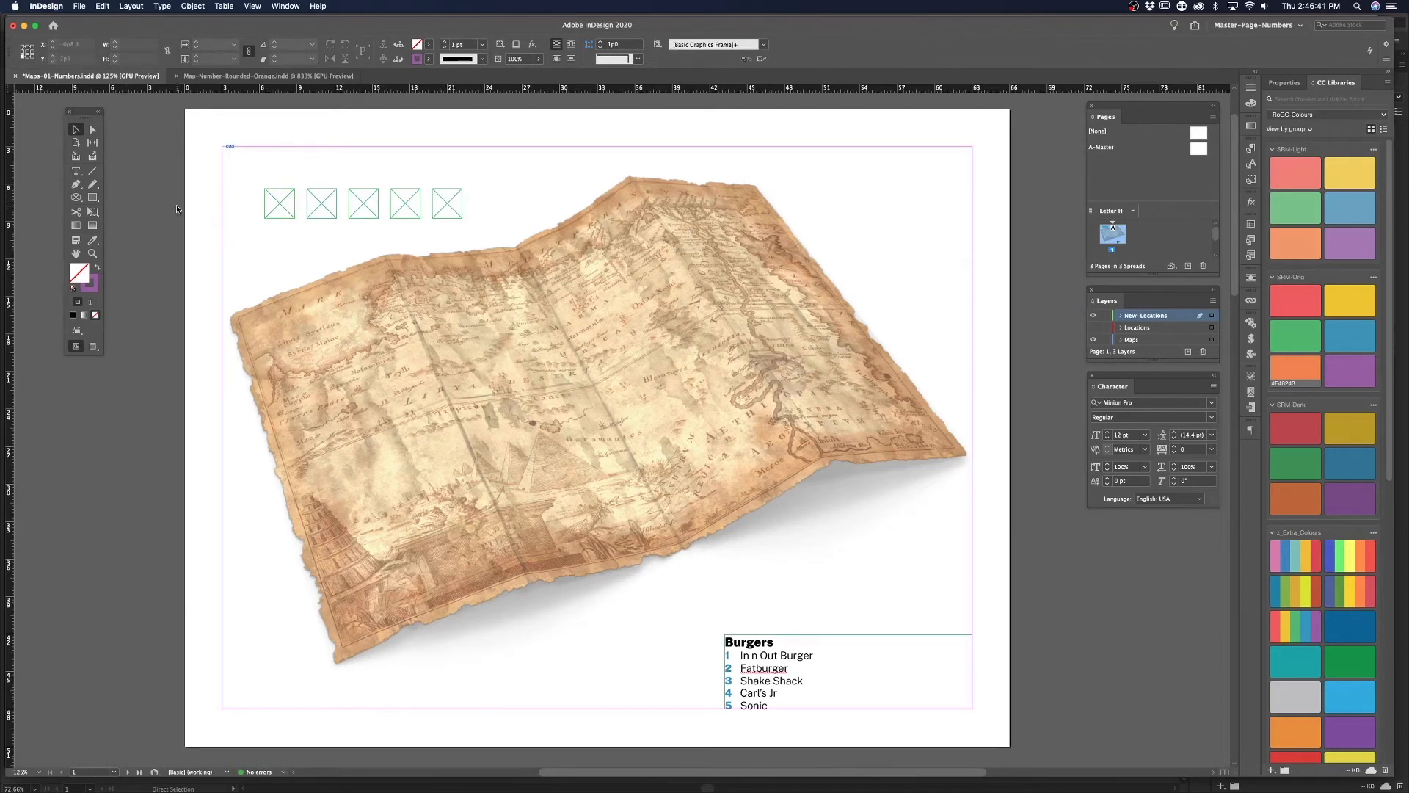
Load pages 1-5 of Map-Number-Rounded-Orange.indd for placing, cropped to the page bounding box
key("super+d")
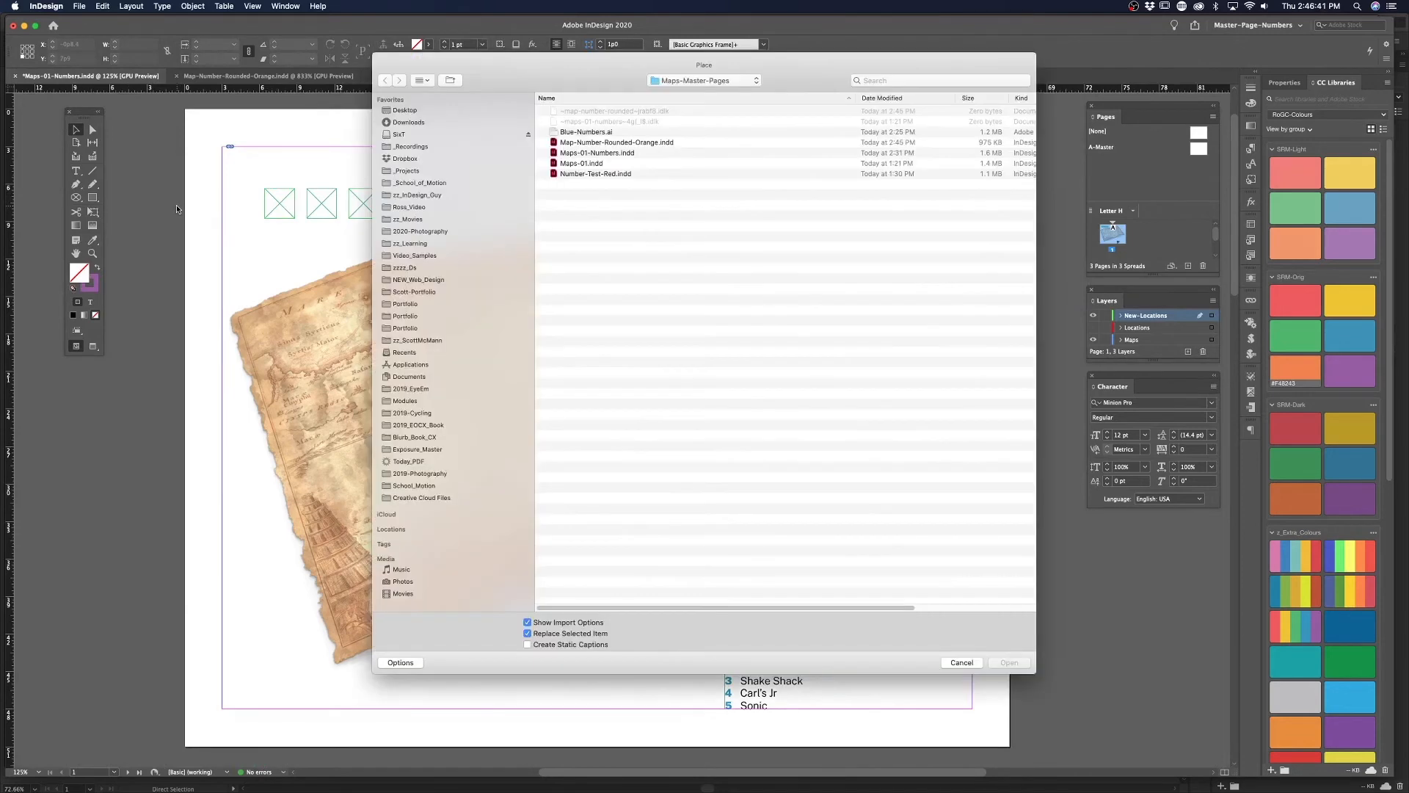
left_click(603, 143)
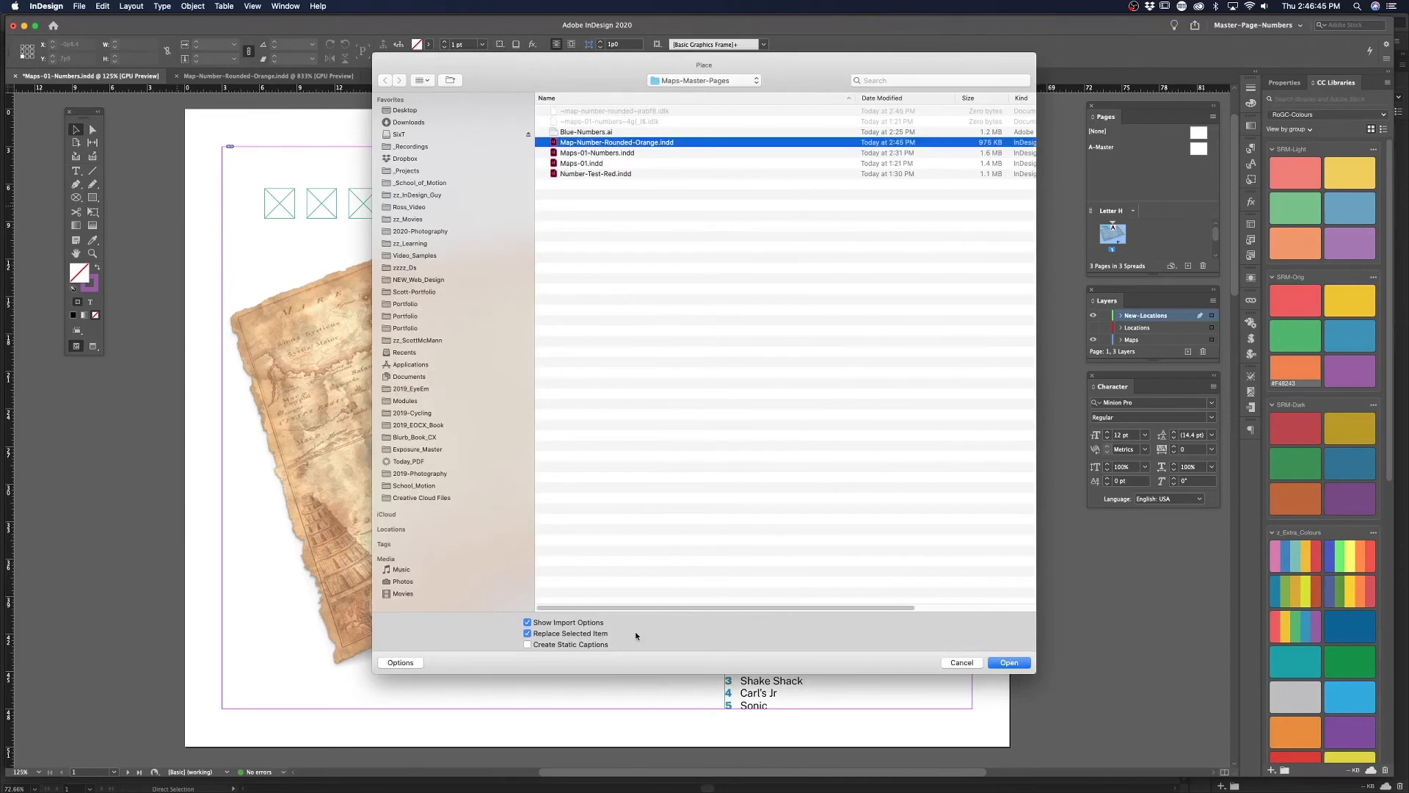
left_click(1010, 663)
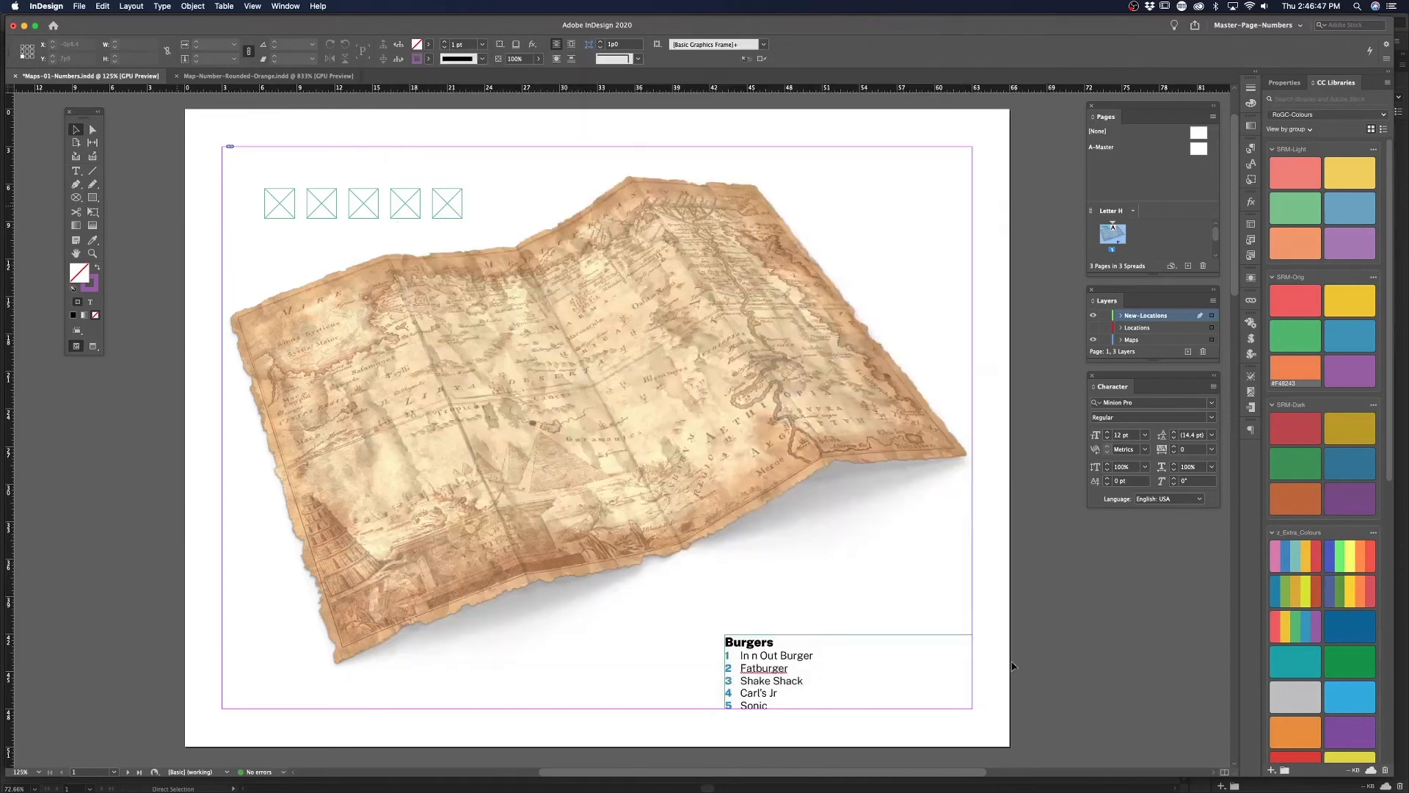
left_click(662, 372)
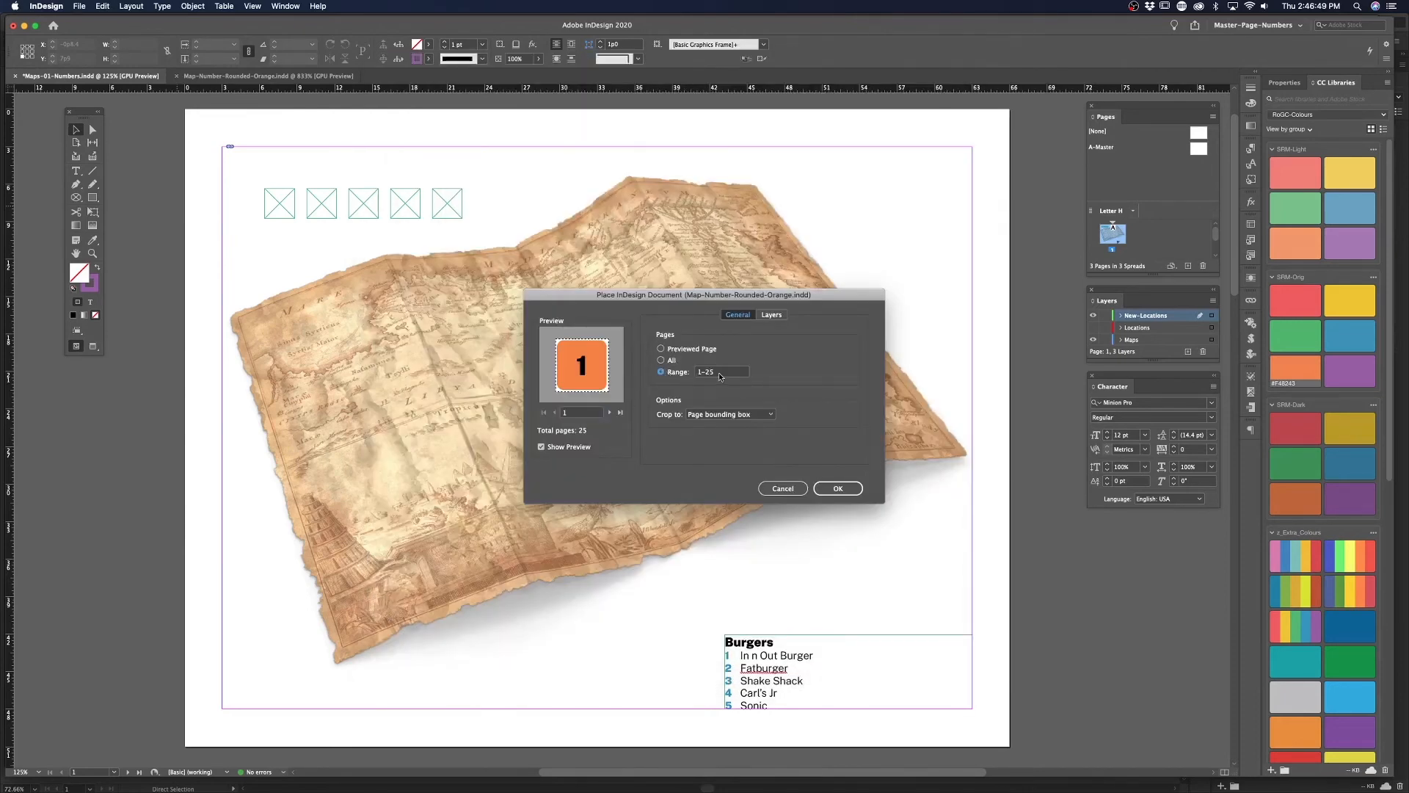
type("1")
left_click(847, 490)
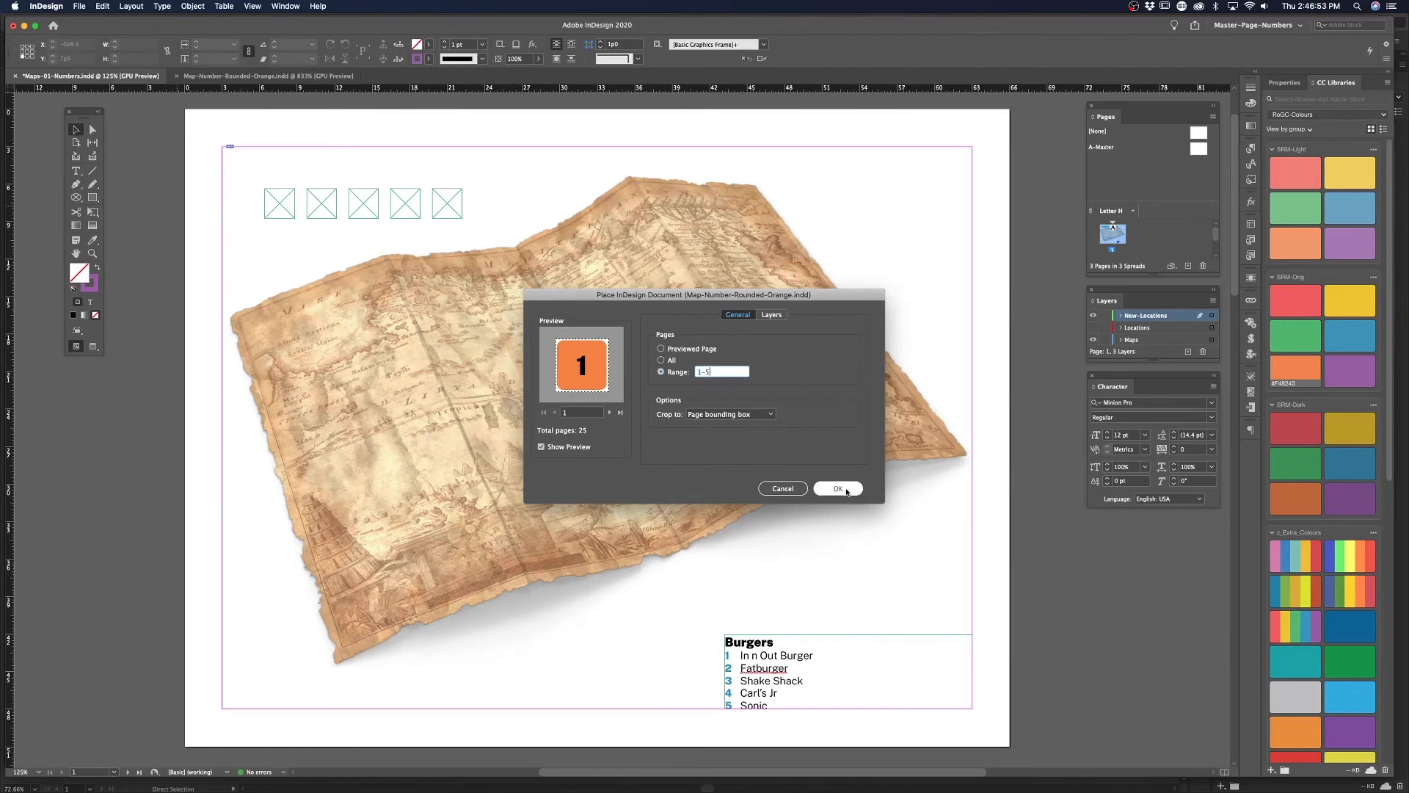
left_click(715, 415)
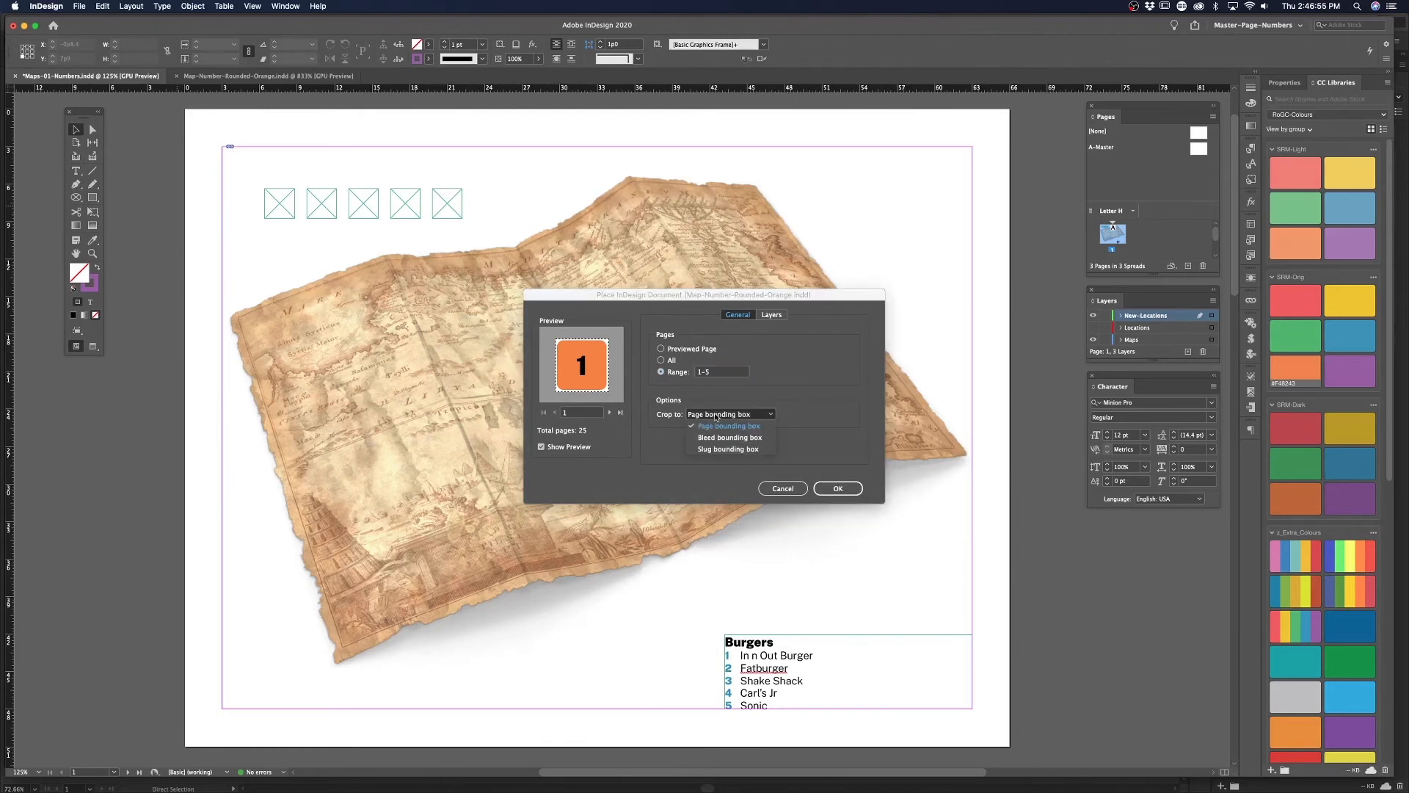
left_click(783, 398)
left_click(837, 488)
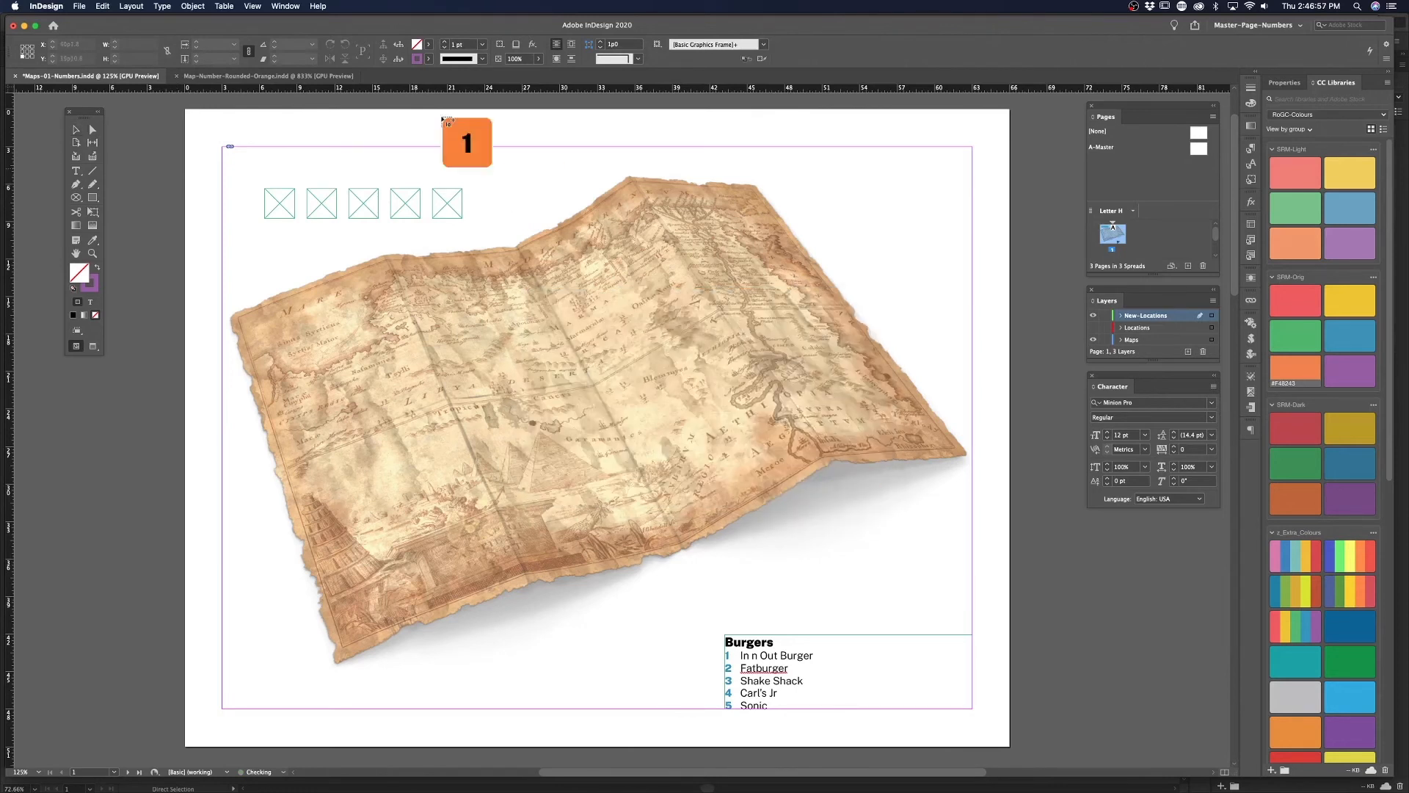
Place the five loaded marker pages in order into the row of empty frames
left_click(277, 205)
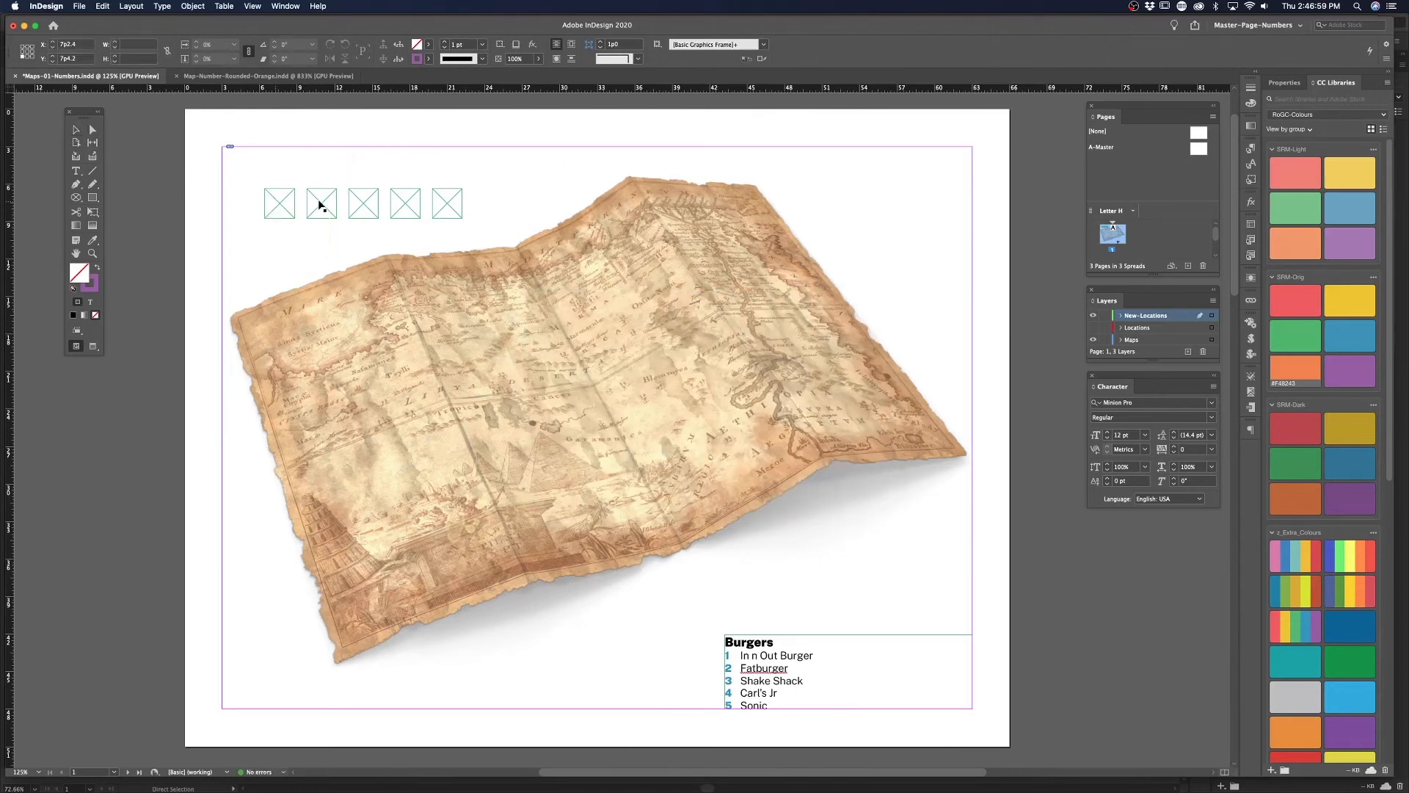
left_click(332, 203)
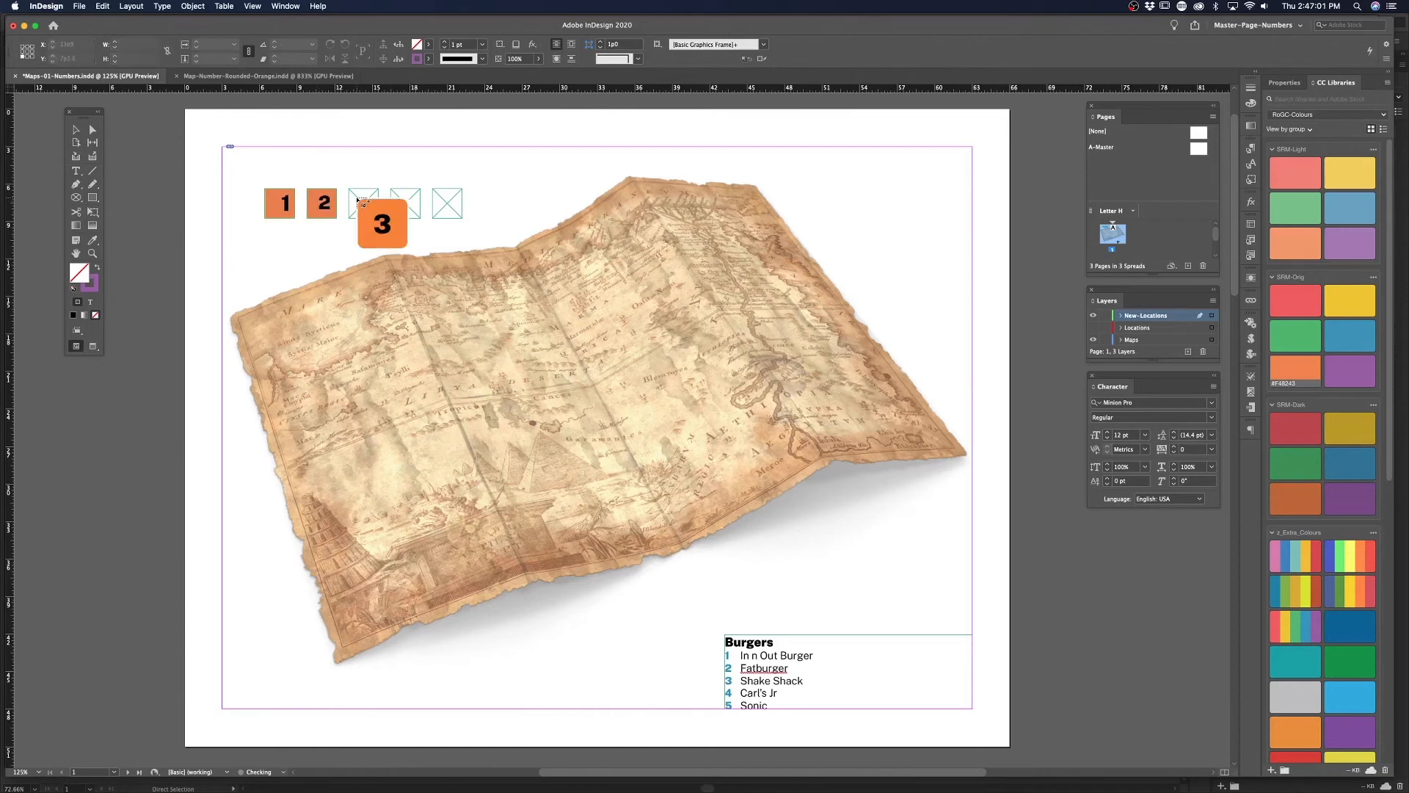
left_click(364, 203)
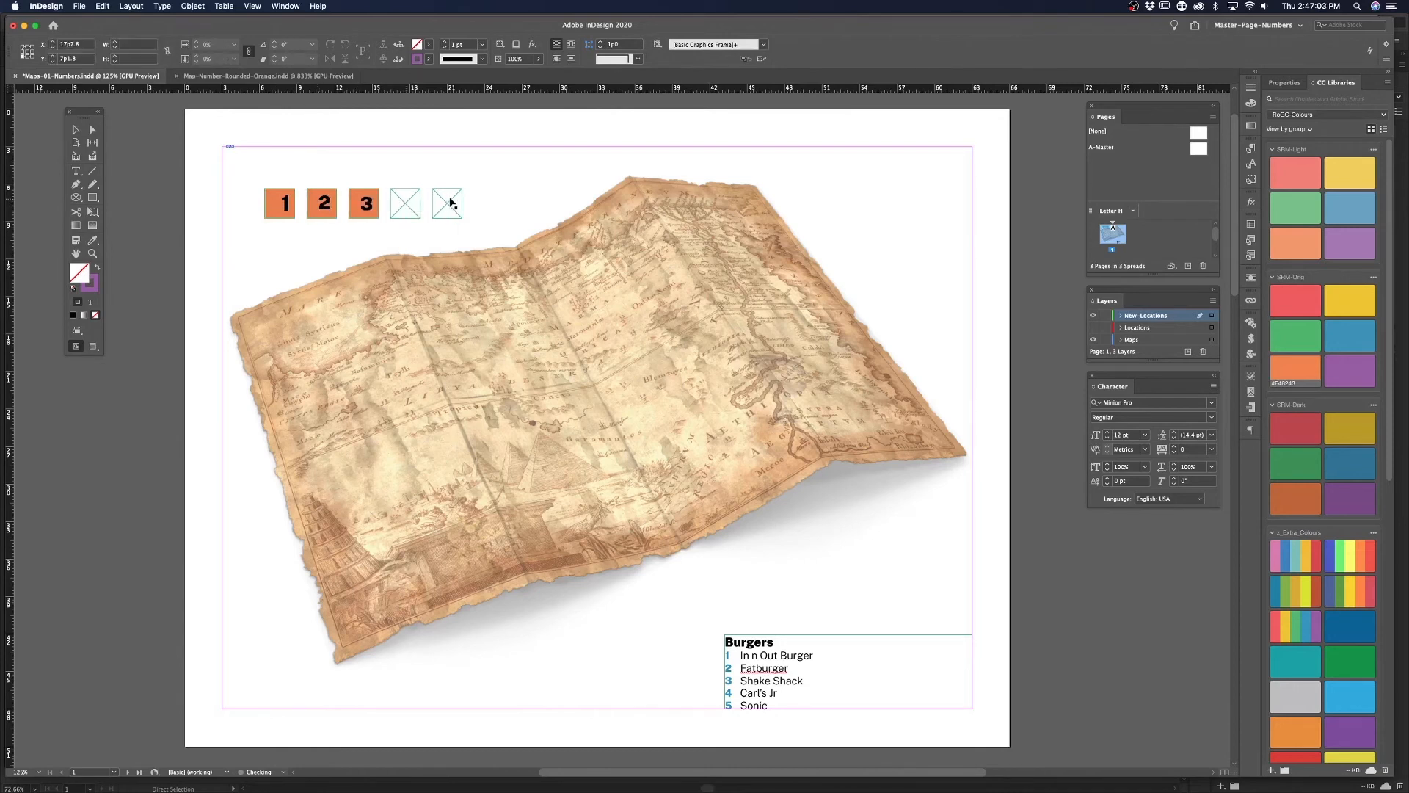
left_click(406, 204)
left_click(449, 204)
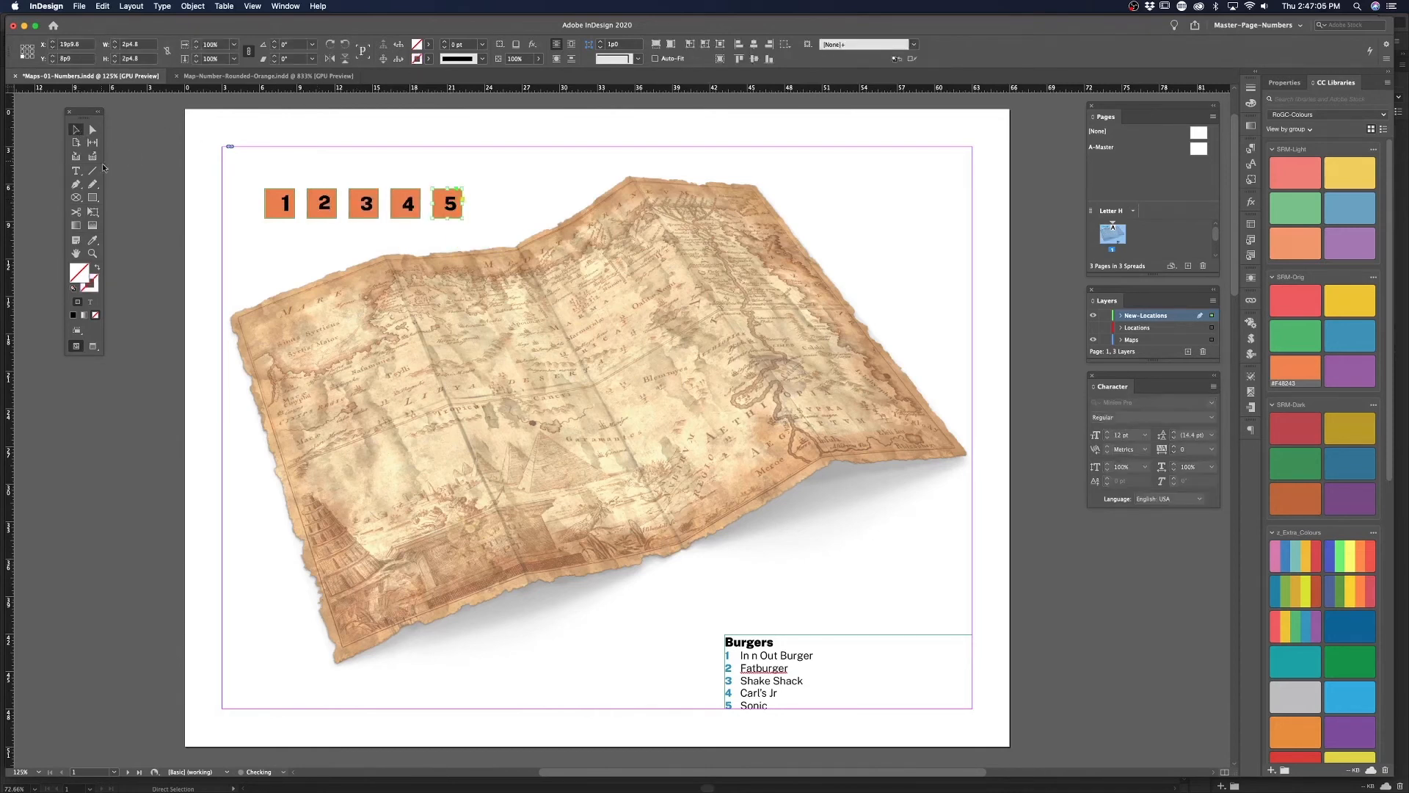
Select all five number frames and fit their content proportionally
left_click(287, 205)
left_click(327, 205, "shift")
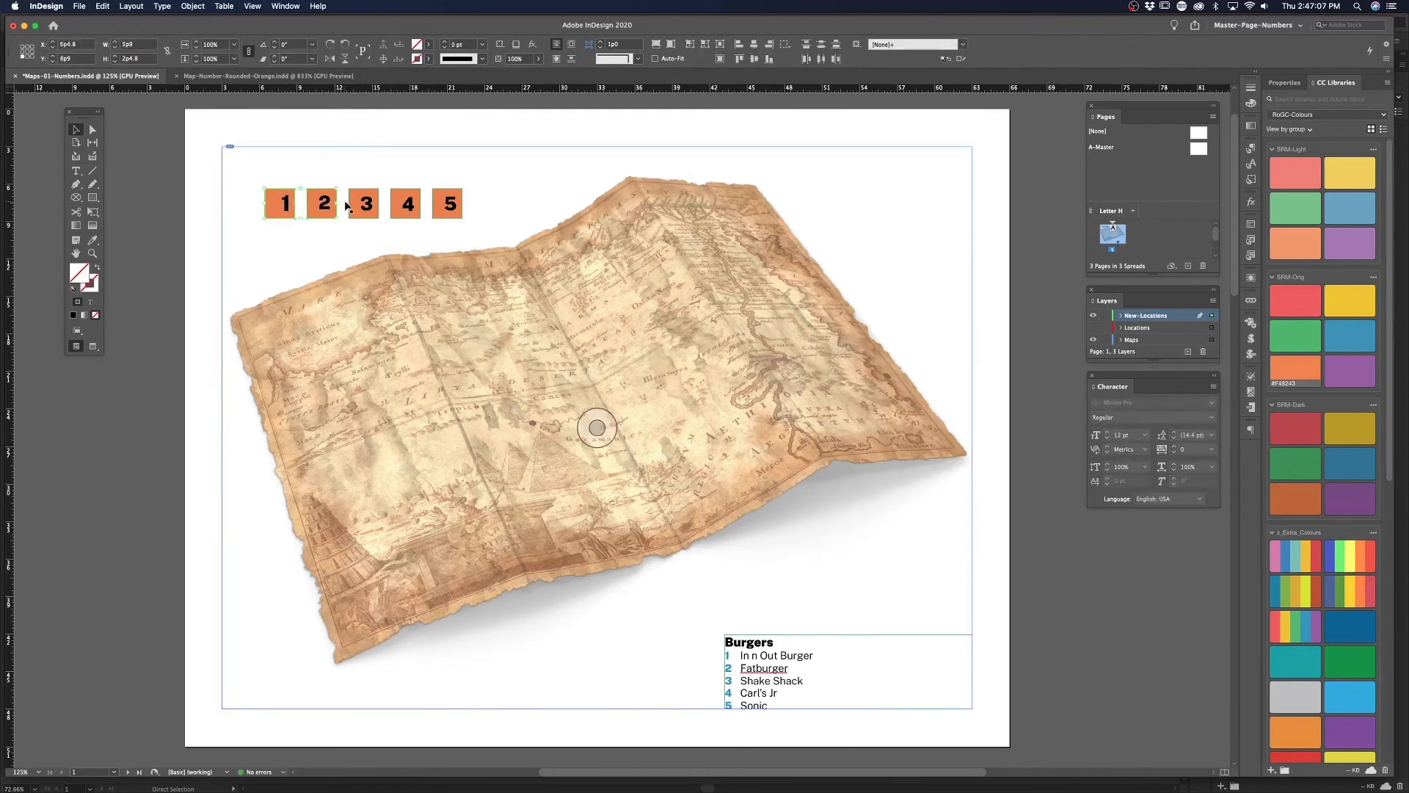
left_click(360, 206, "shift")
left_click(415, 208, "shift")
left_click(444, 205, "shift")
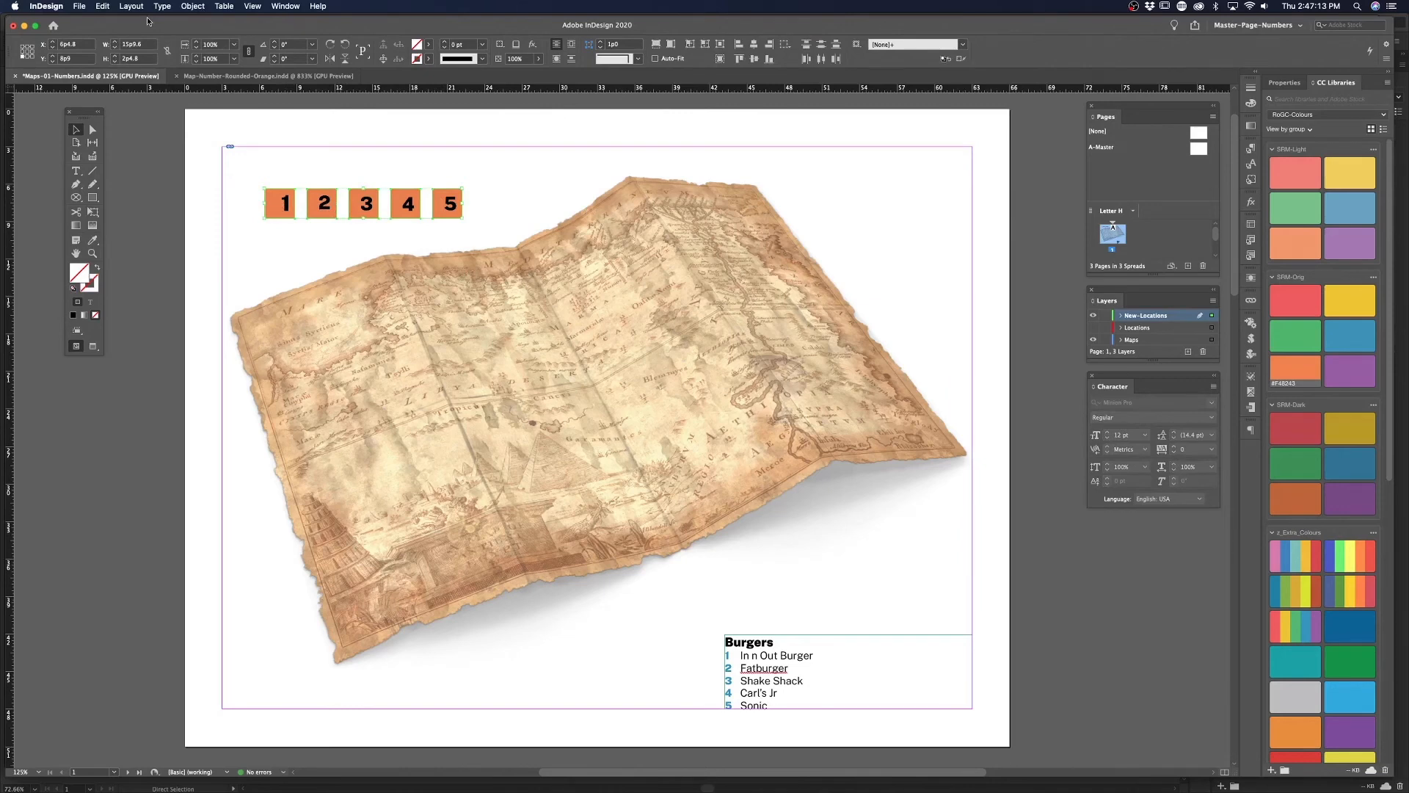
key("super+shift+c")
key("alt+shift+super+e")
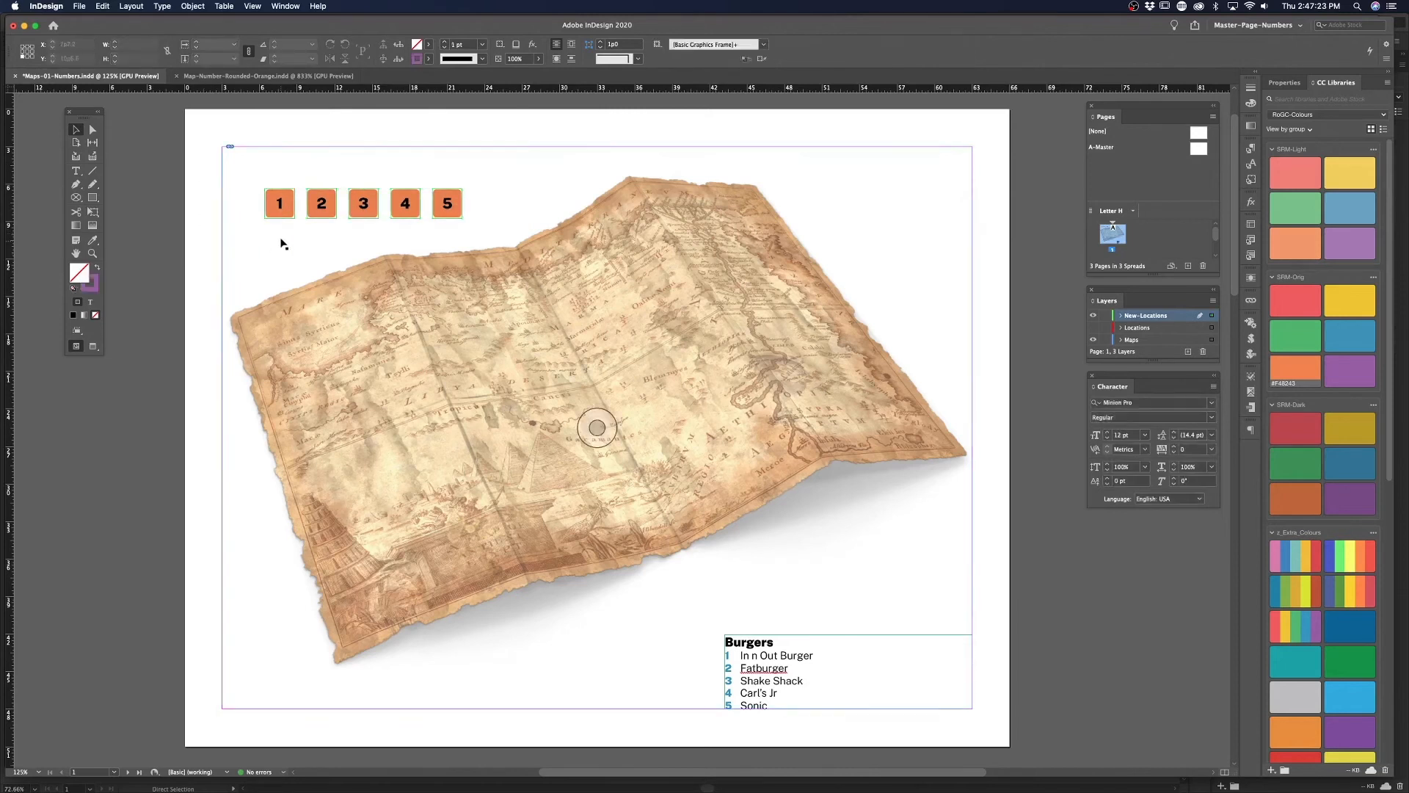
Spread markers 1 to 5 over the map: 1 left of centre, 2 lower centre, 3 and 4 right of centre, 5 near the right corner
left_click_drag(283, 212, 442, 421)
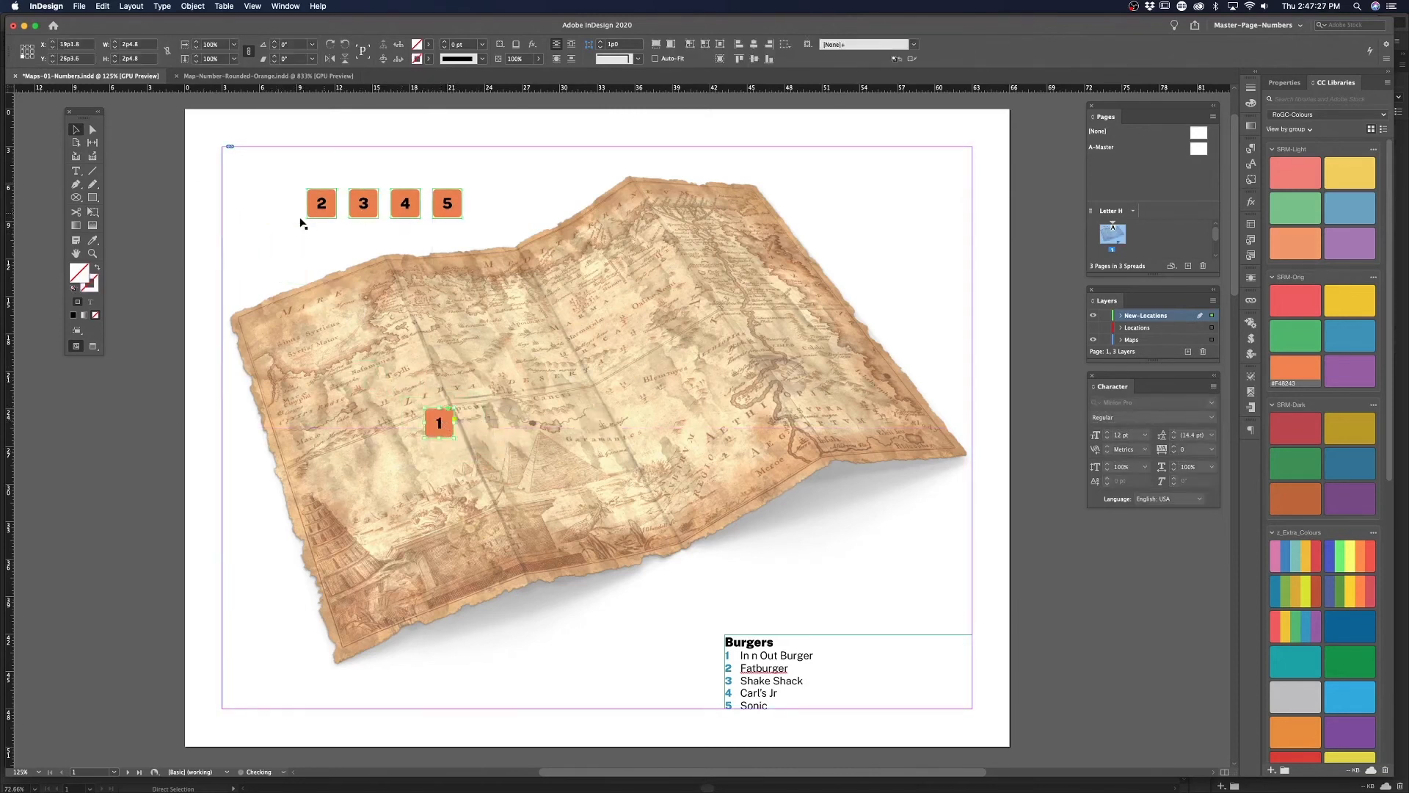
left_click_drag(323, 209, 599, 487)
left_click_drag(354, 208, 679, 297)
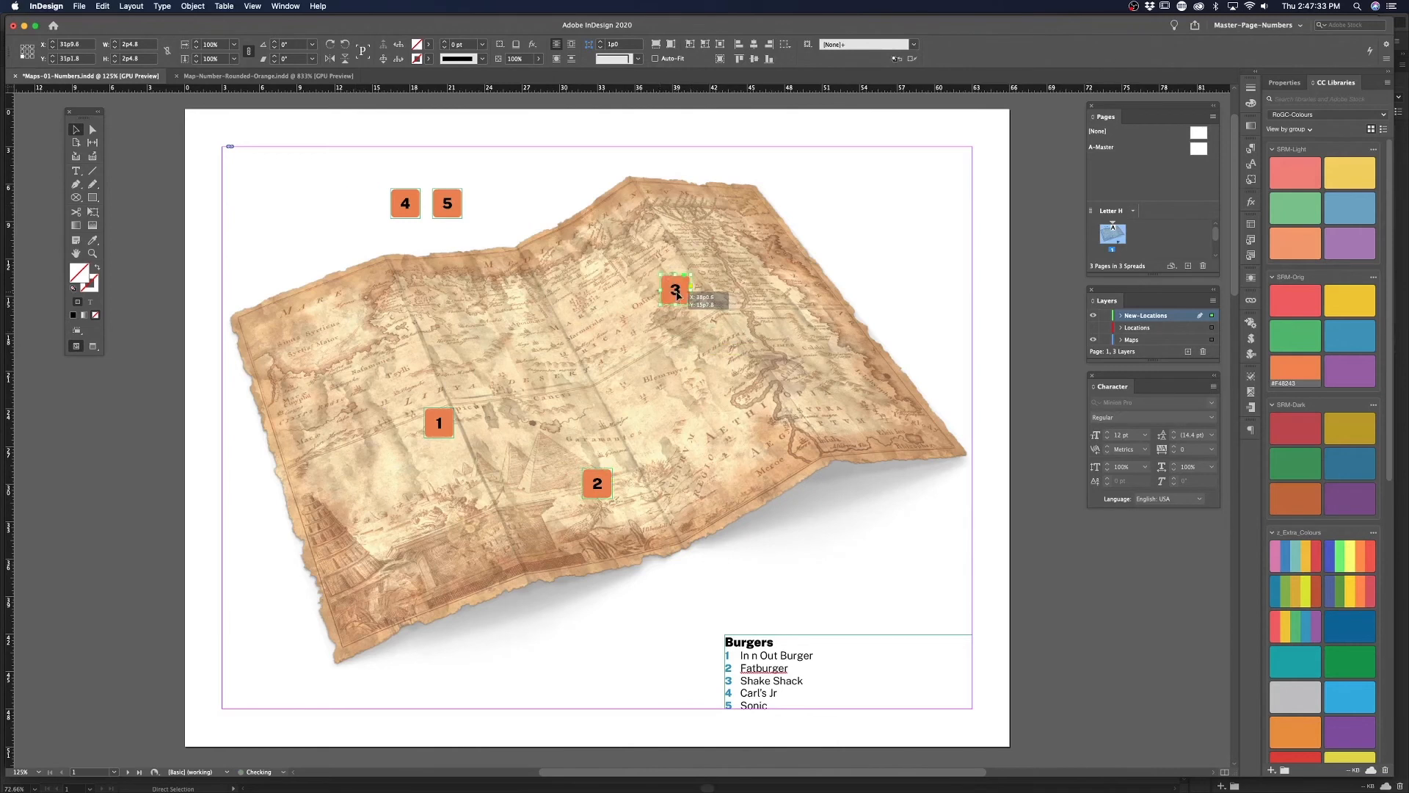
left_click_drag(406, 213, 722, 359)
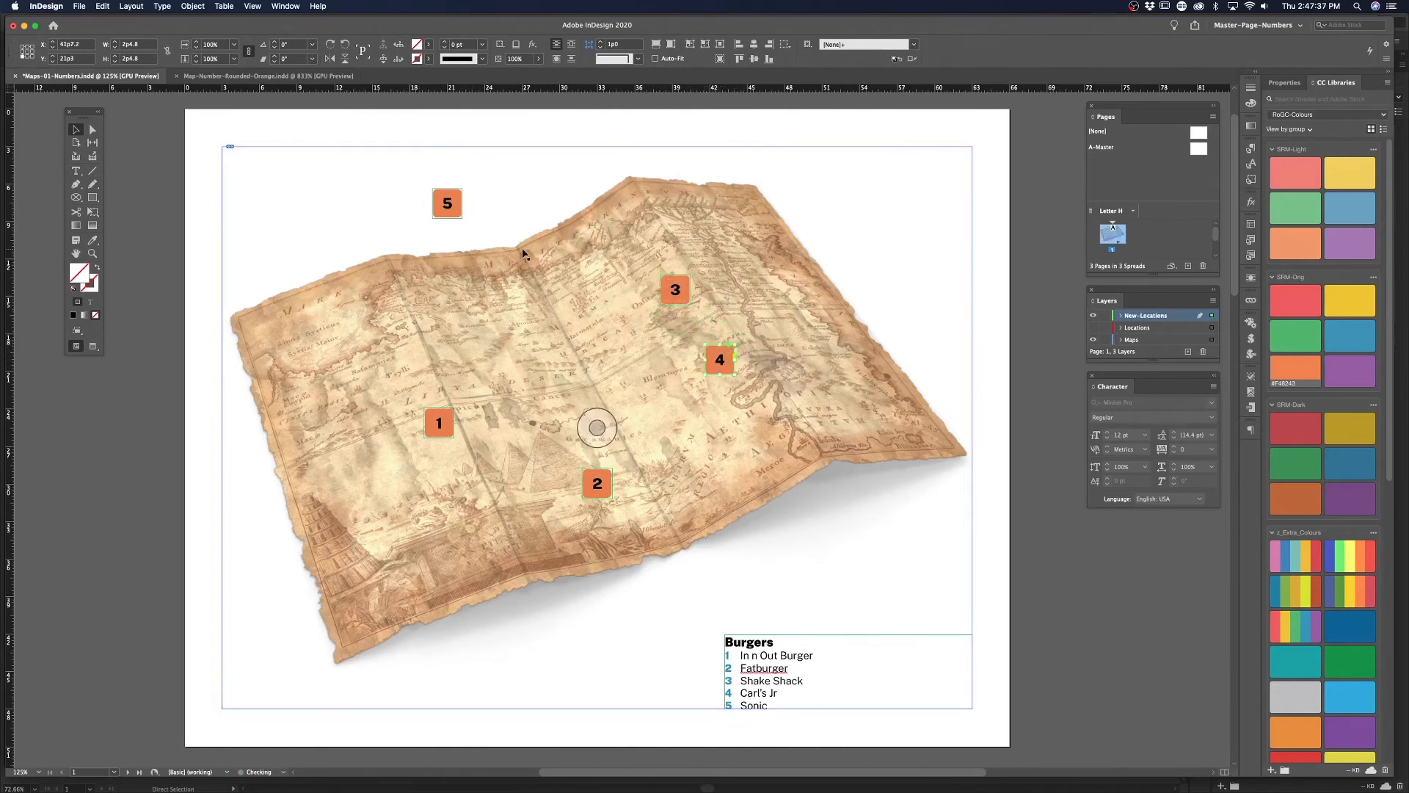
left_click_drag(455, 211, 894, 426)
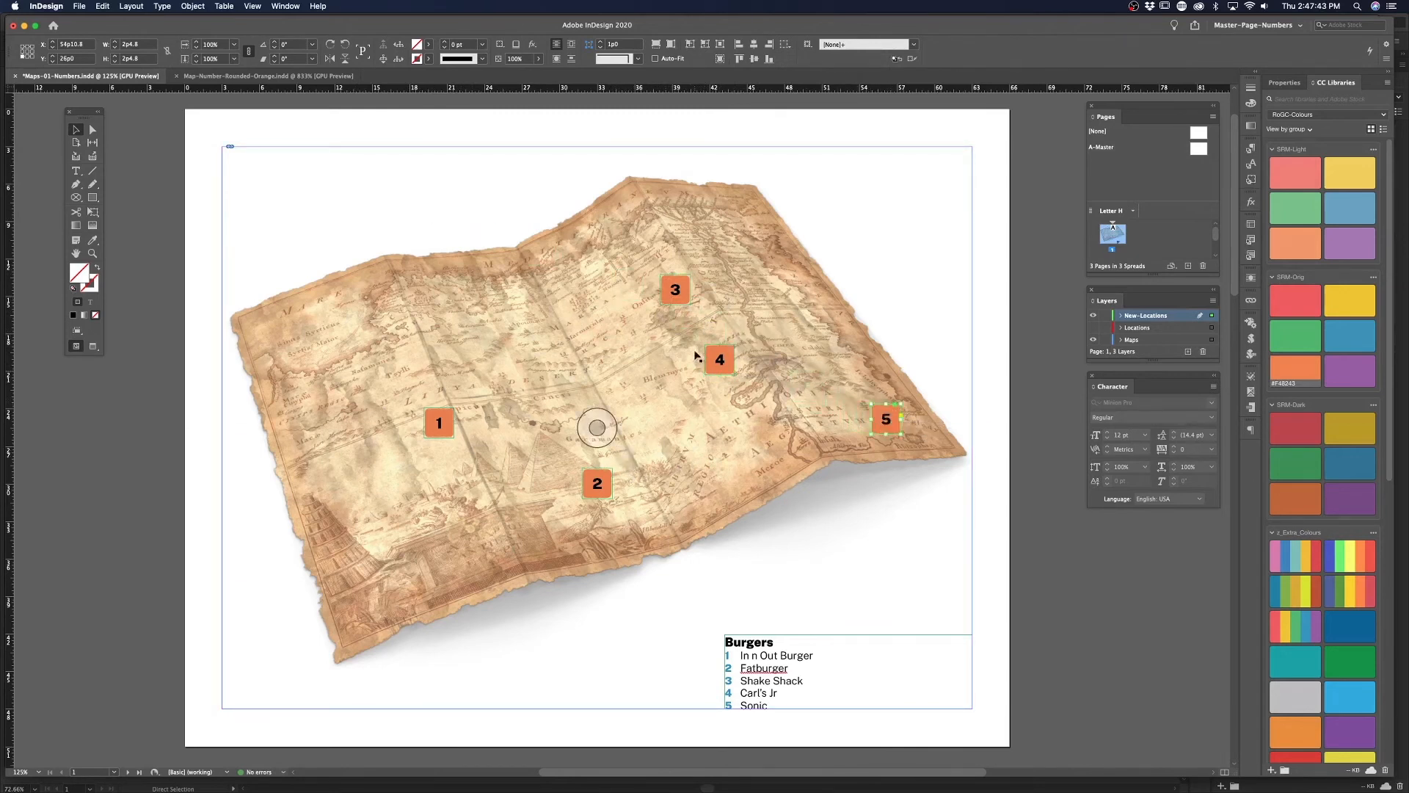
Recolour the numbers 1 to 5 in the Burgers list with the library orange used for the map markers
double_click(746, 693)
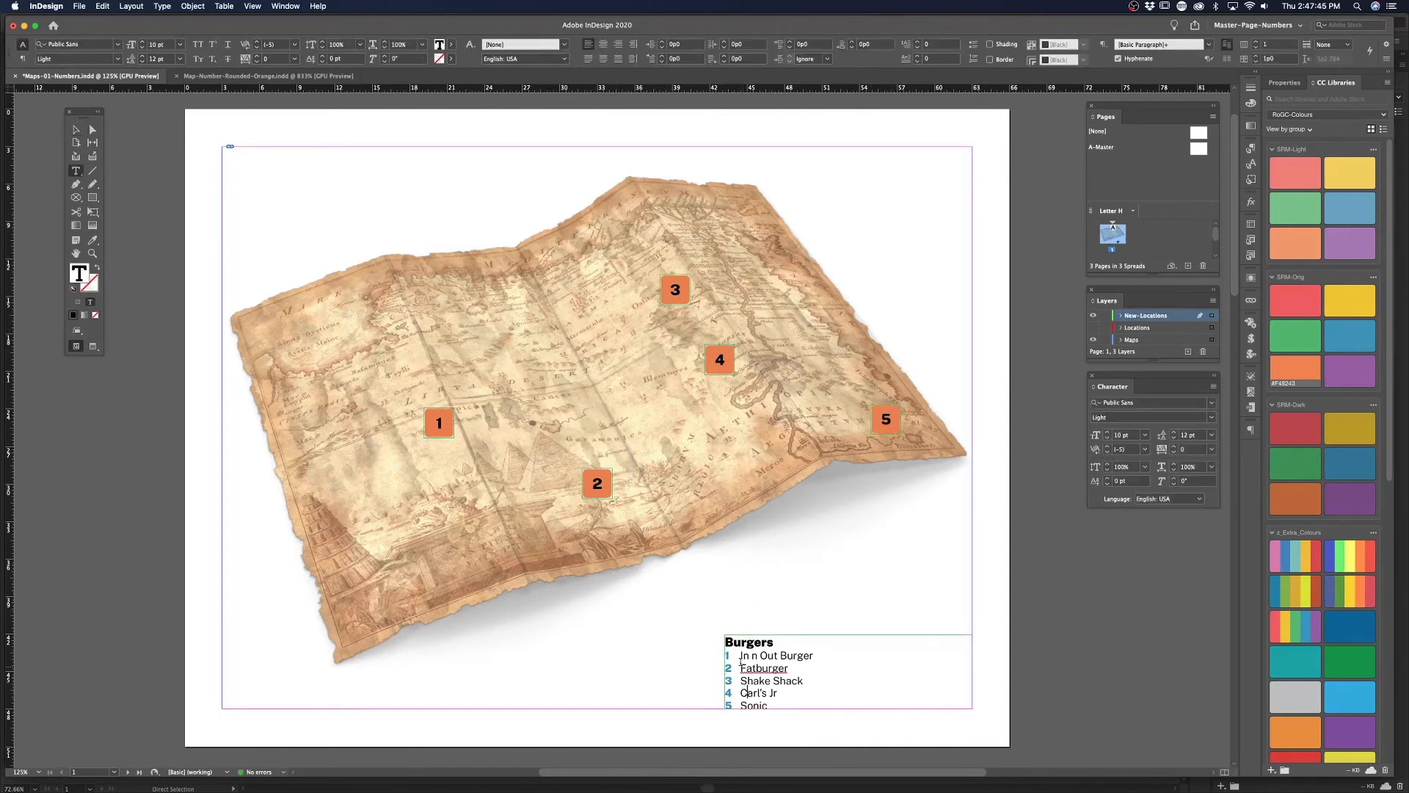
double_click(729, 655)
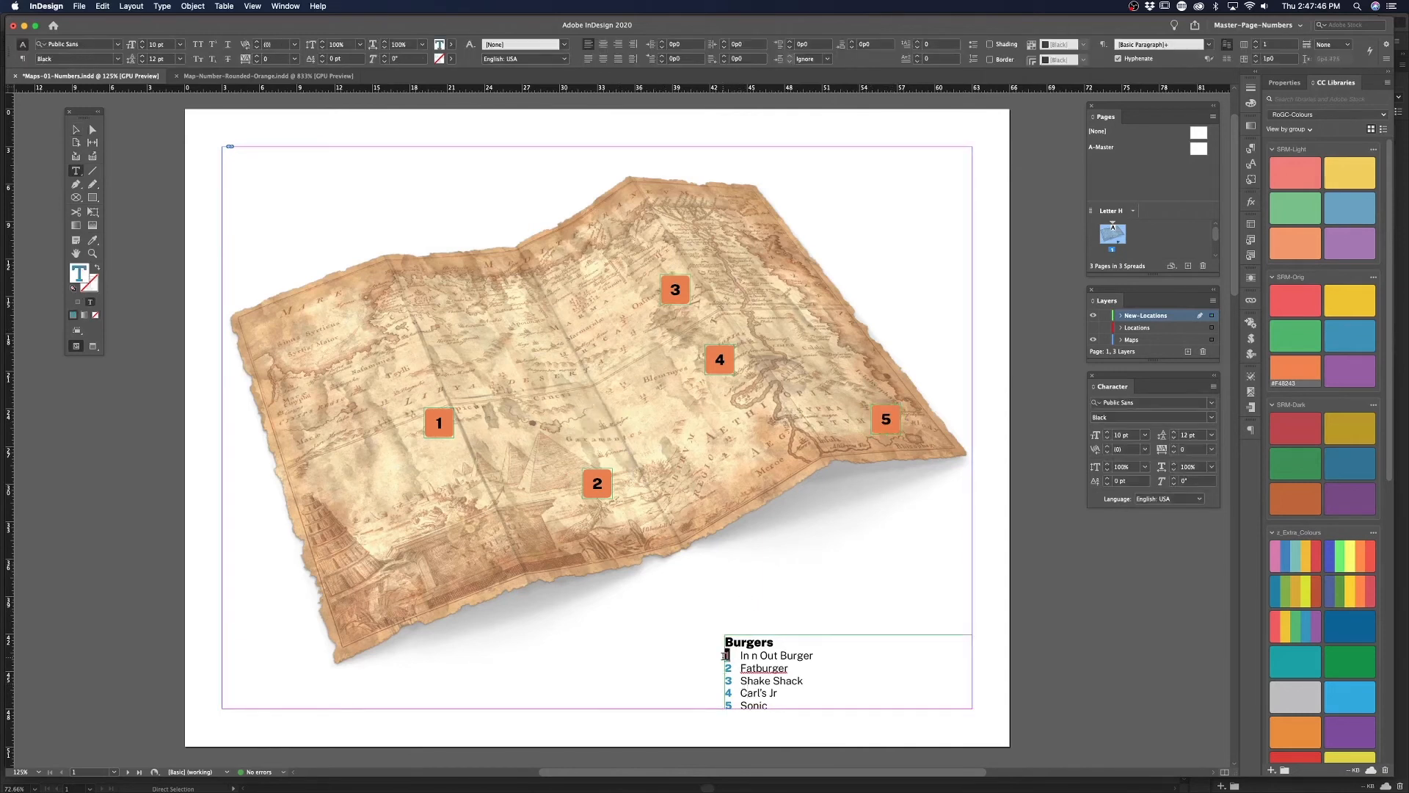
left_click(1286, 377)
double_click(728, 668)
left_click(727, 681)
double_click(728, 681)
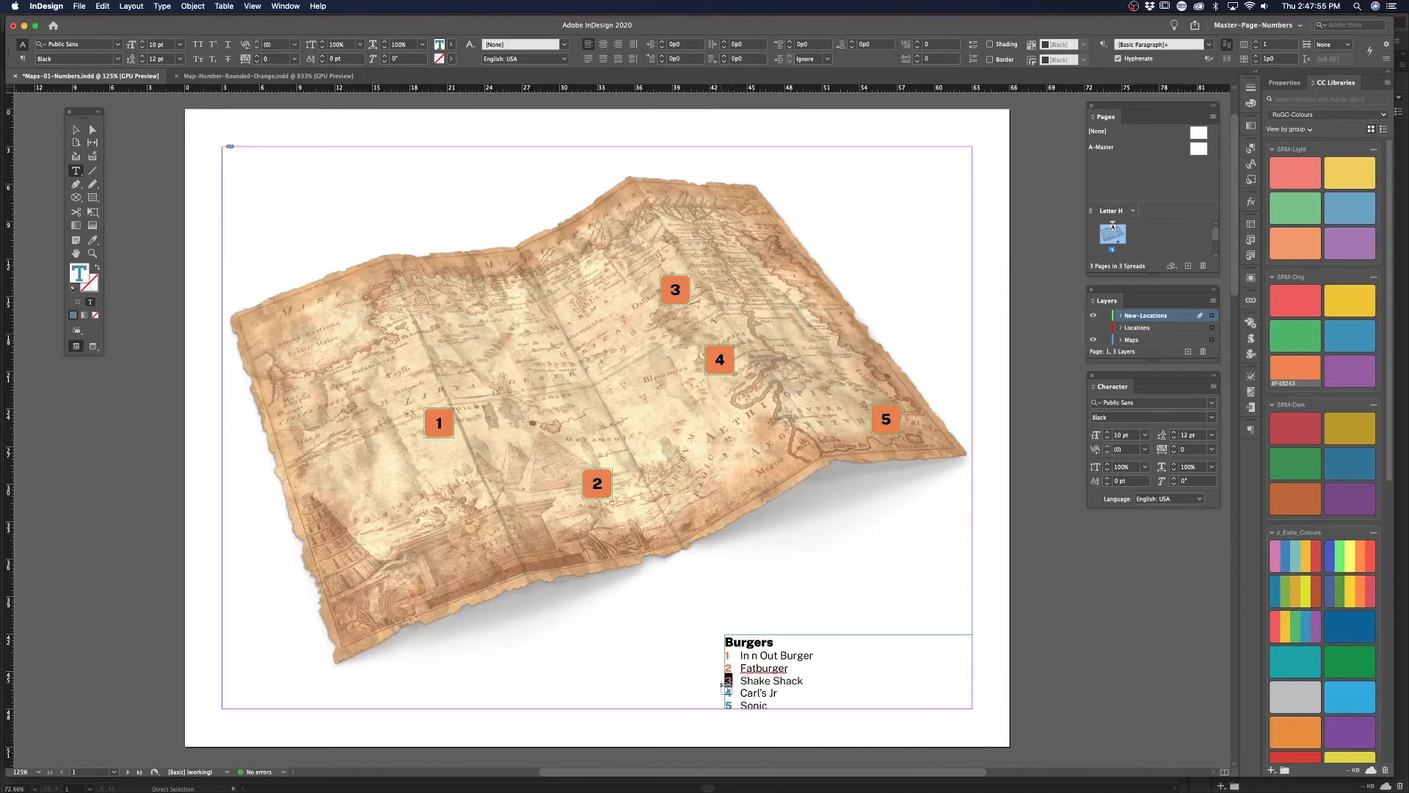
left_click(1287, 377)
double_click(727, 693)
left_click(1292, 373)
double_click(729, 704)
left_click(1281, 368)
Deselect the list text and show the map page in Preview mode
left_click(76, 129)
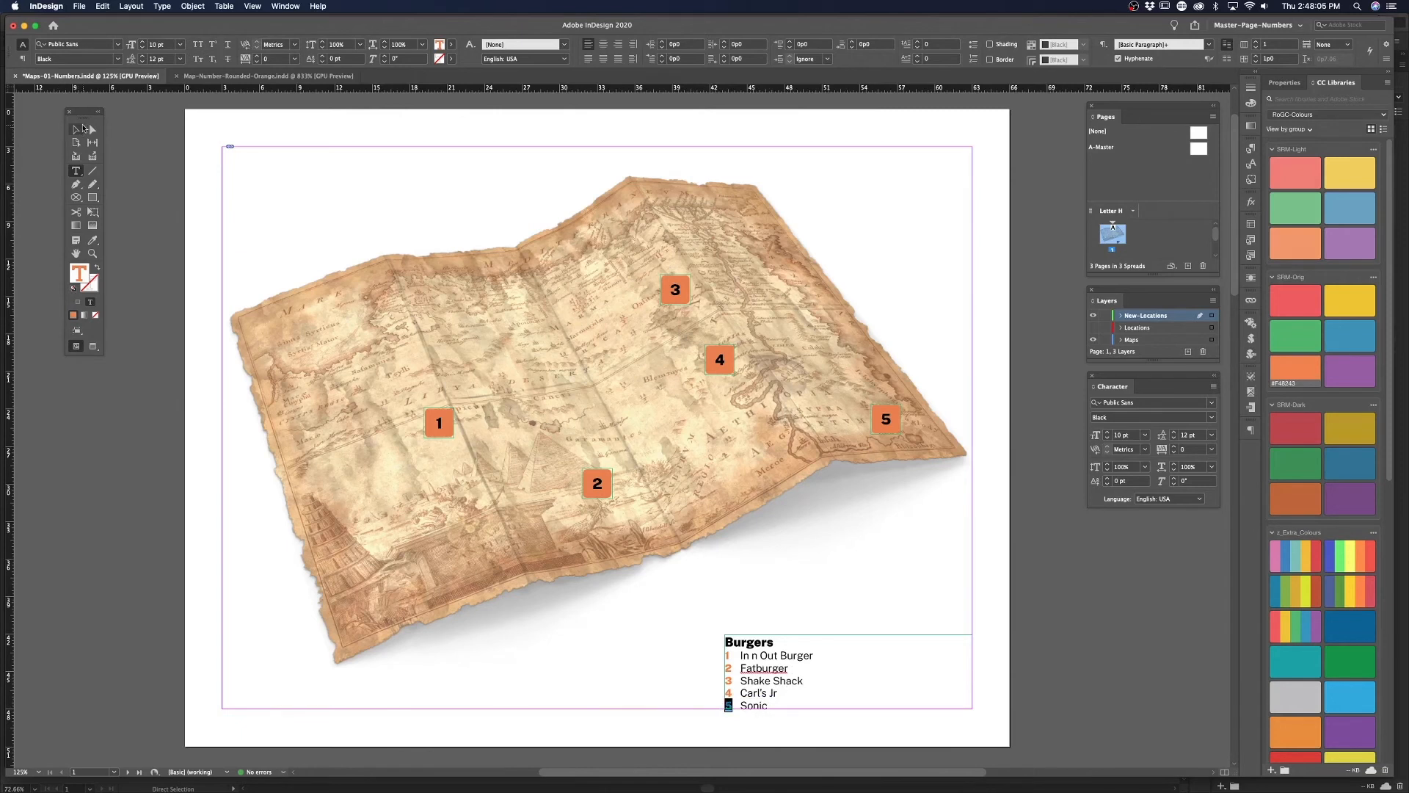
left_click(190, 174)
key("w")
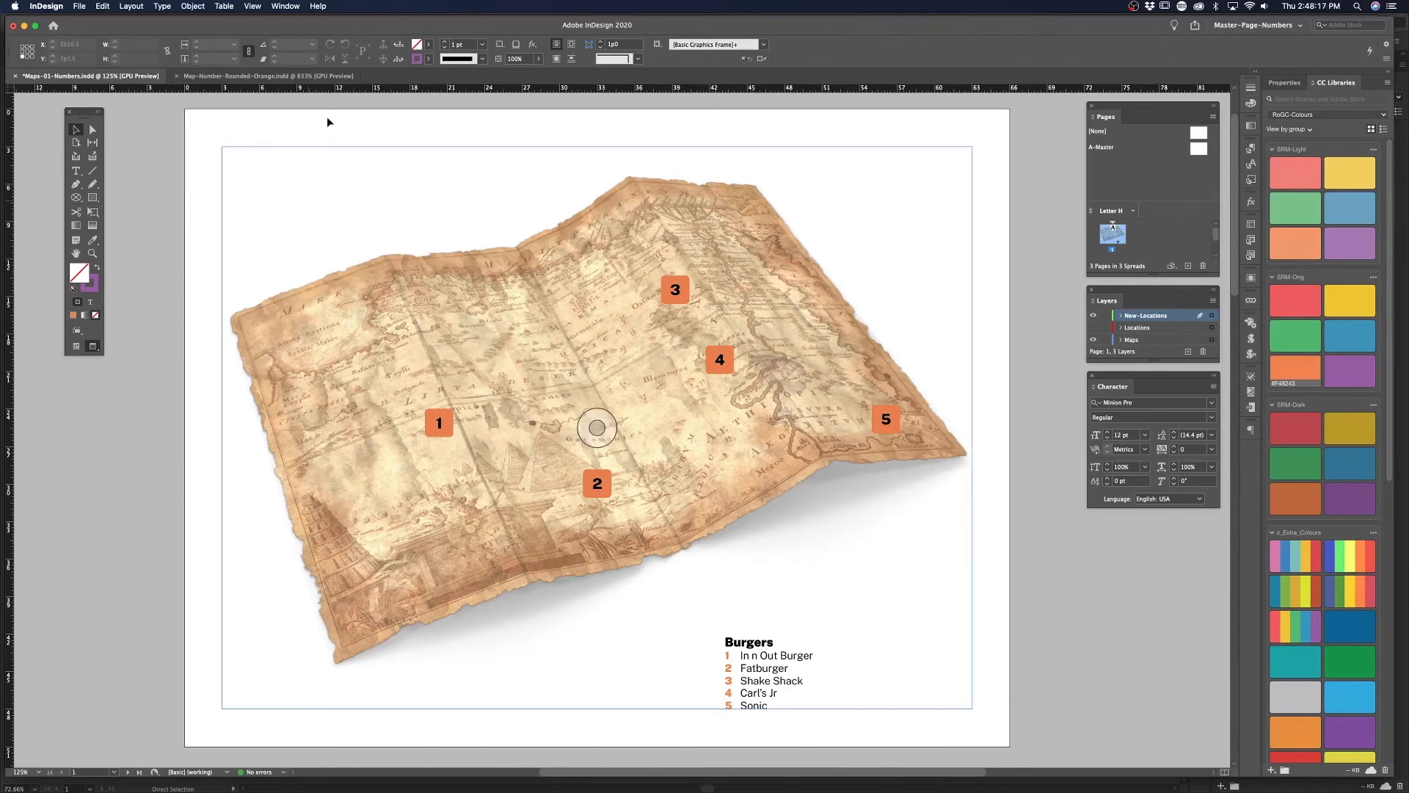
Set the page-number character on A-Master of Map-Number-Rounded-Orange.indd to the Paper colour
left_click(268, 75)
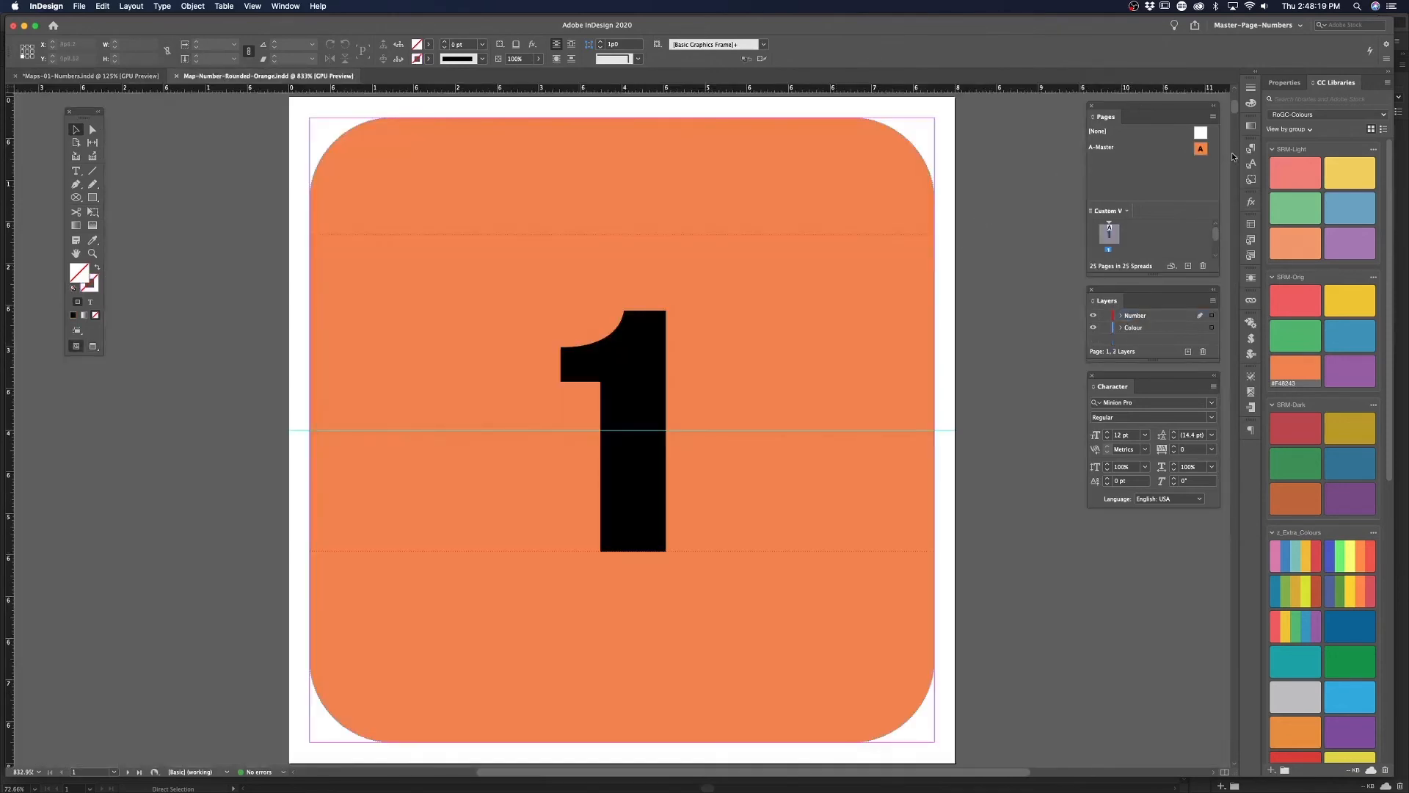
double_click(1200, 149)
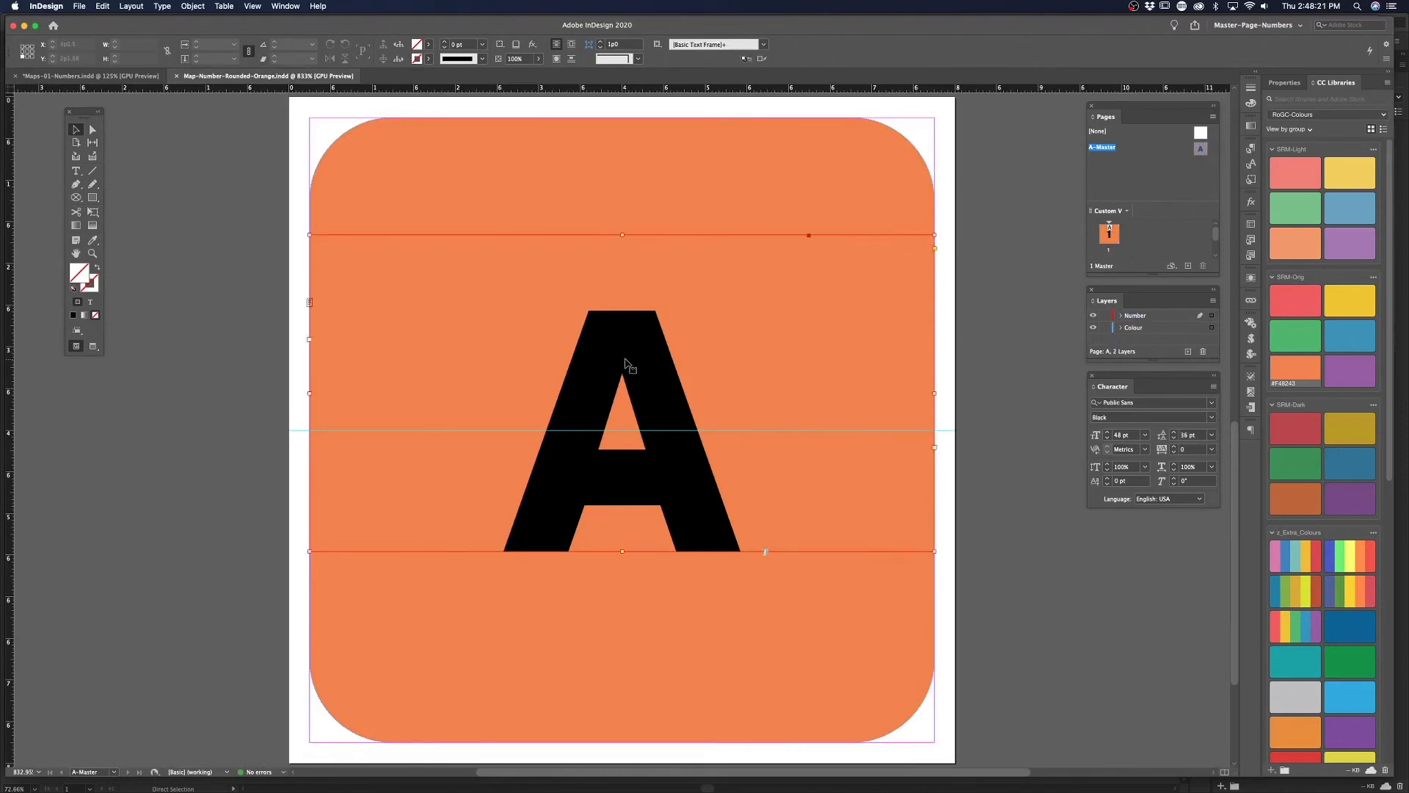
double_click(649, 375)
key("ctrl+a")
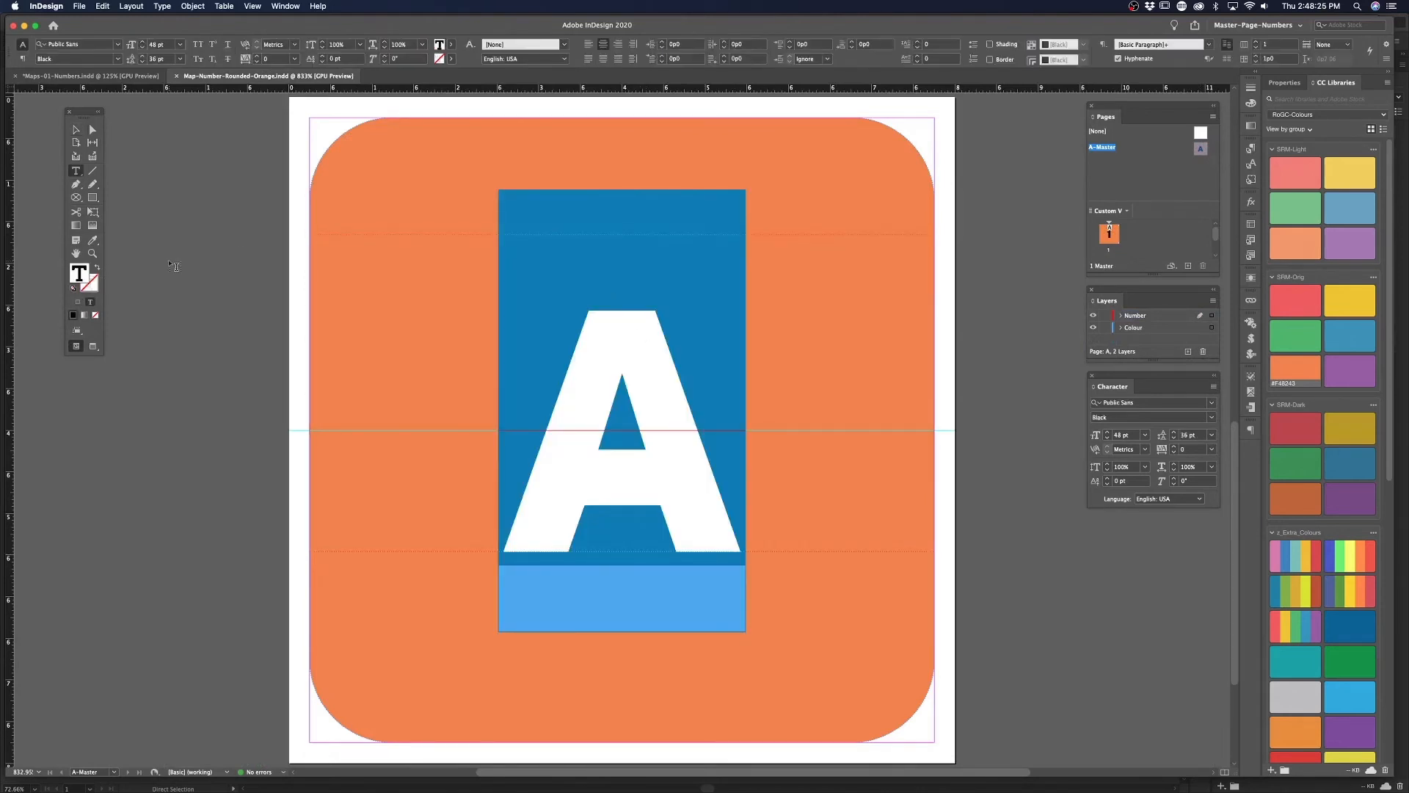
left_click(439, 44)
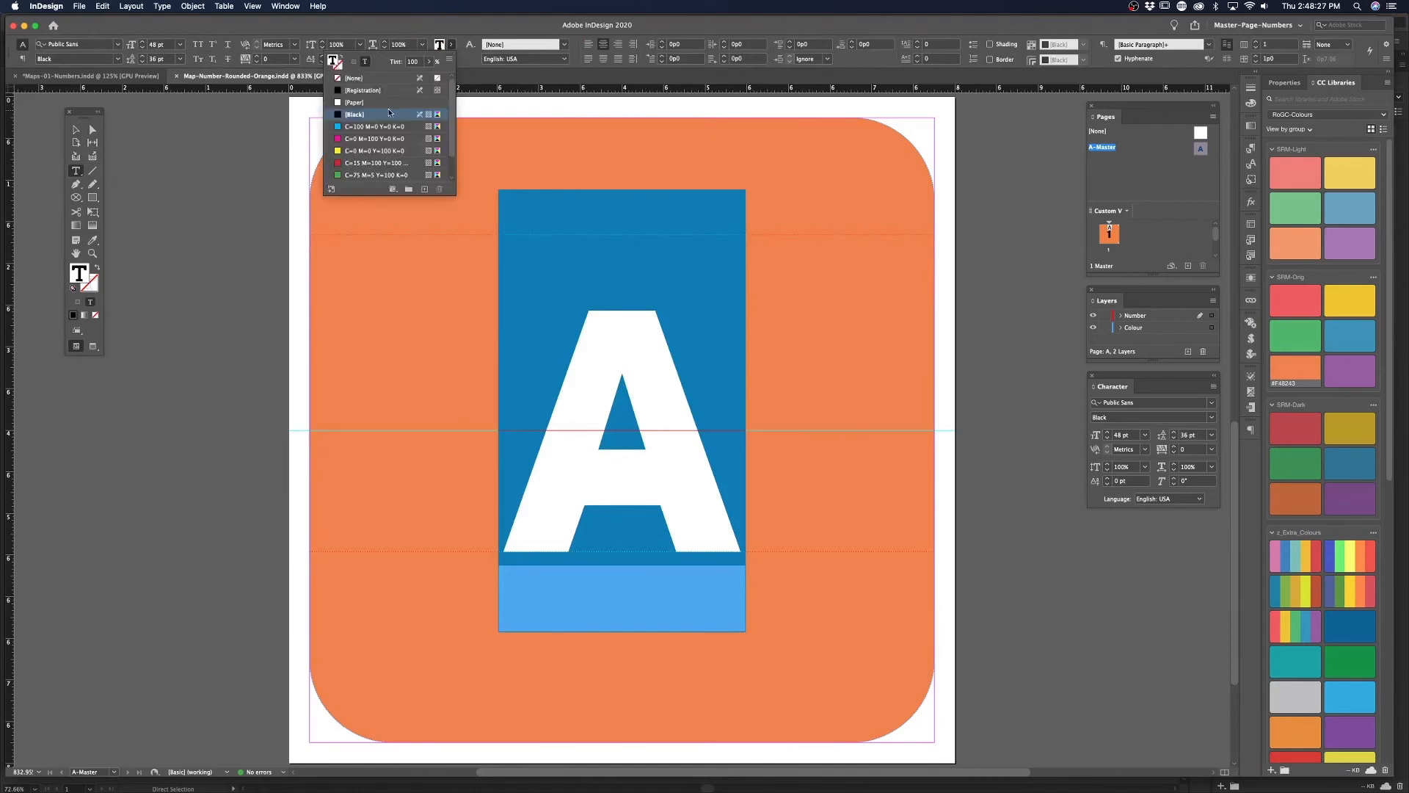
left_click(356, 102)
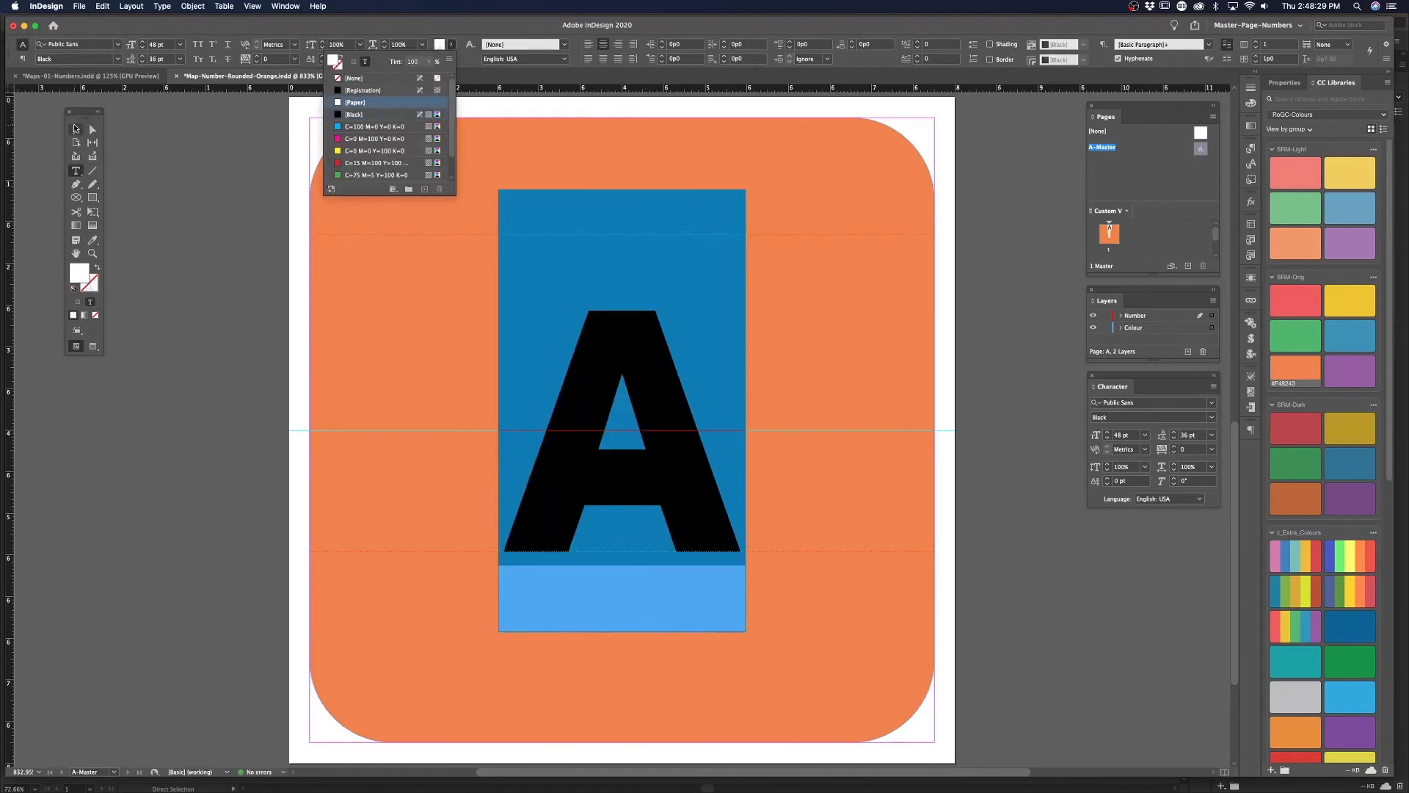
key("Escape")
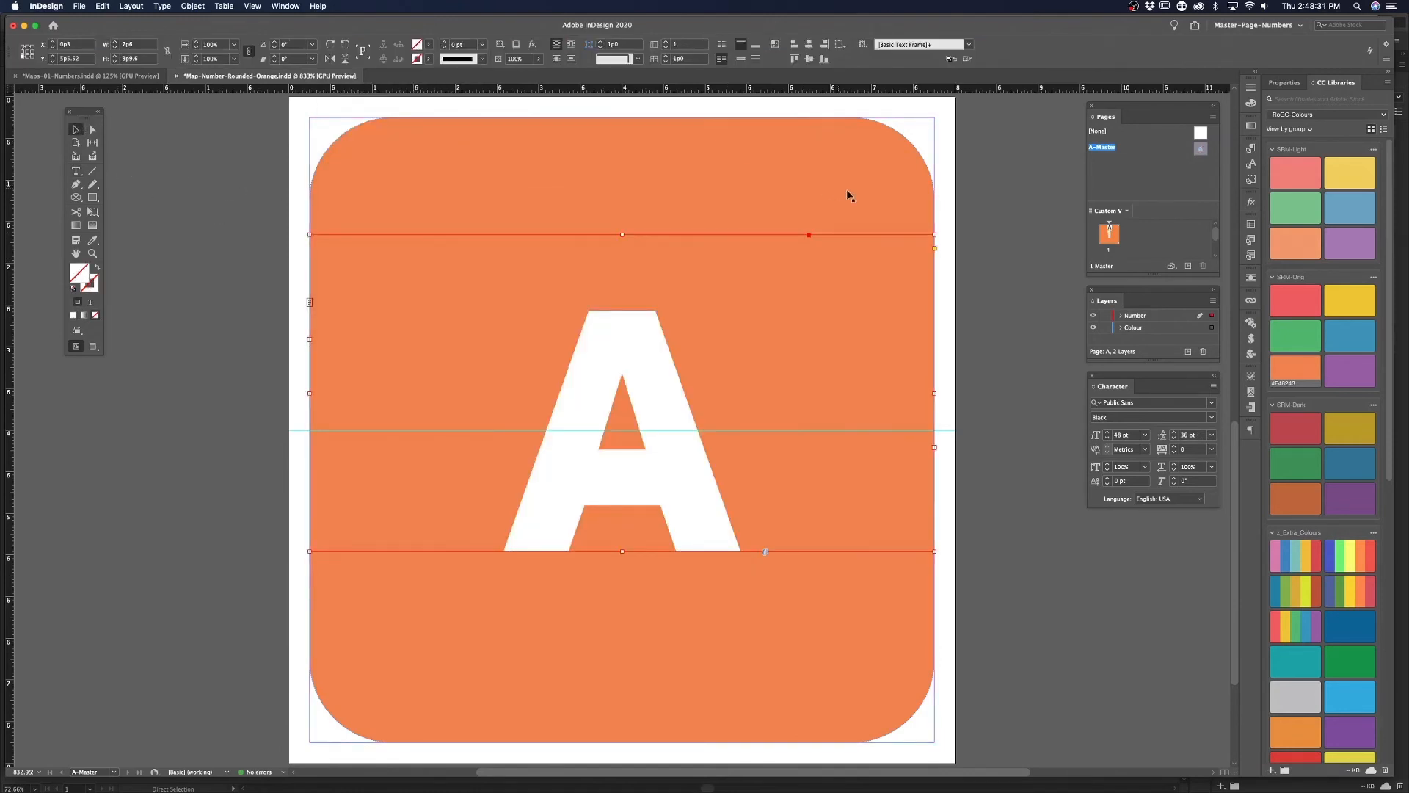
Check the white numbers on pages 1 to 6 of the marker document and save it
double_click(1107, 237)
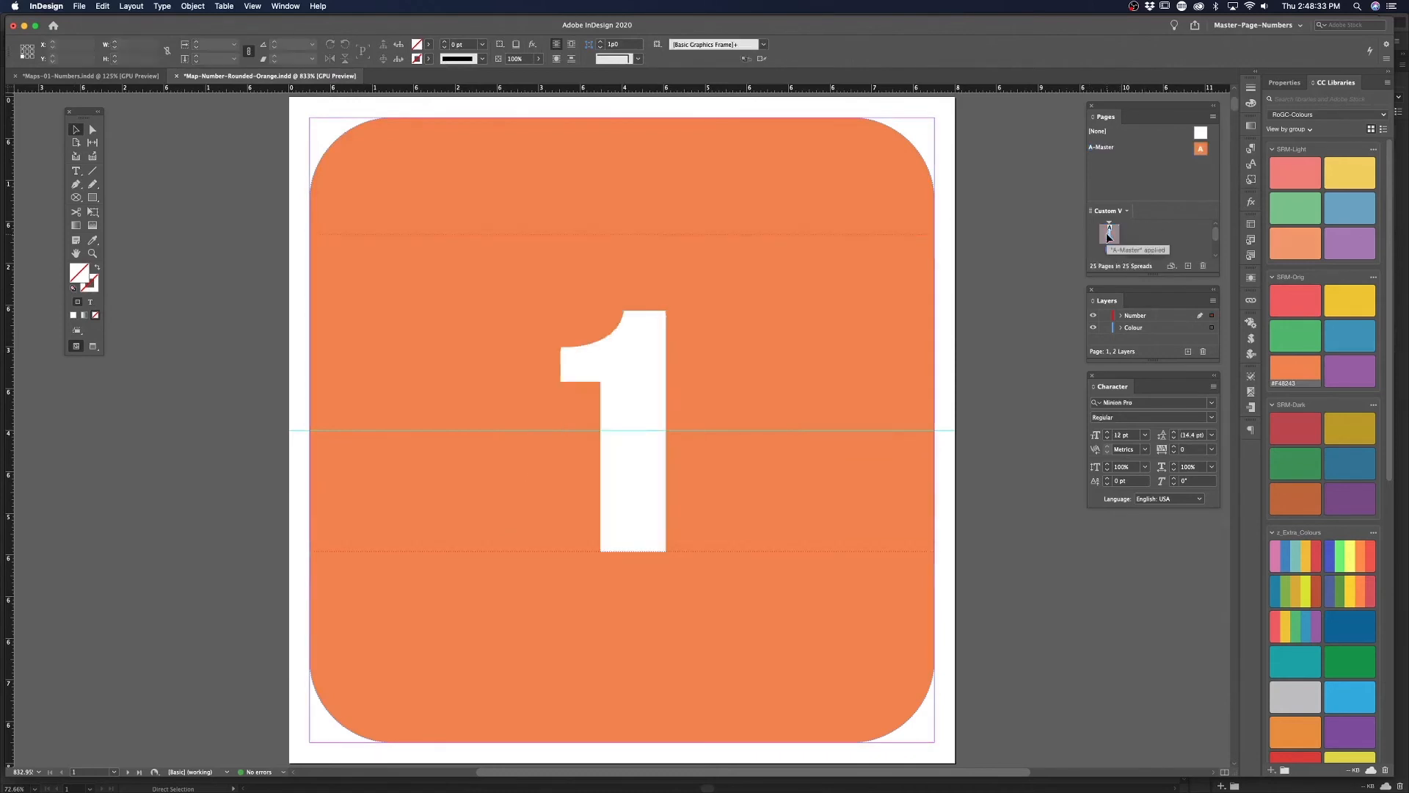
key("shift+Page_Down")
key("shift+Page_Down")
key("shift+Page_Down")
key("shift+Page_Down")
key("shift+Page_Down")
key("super+s")
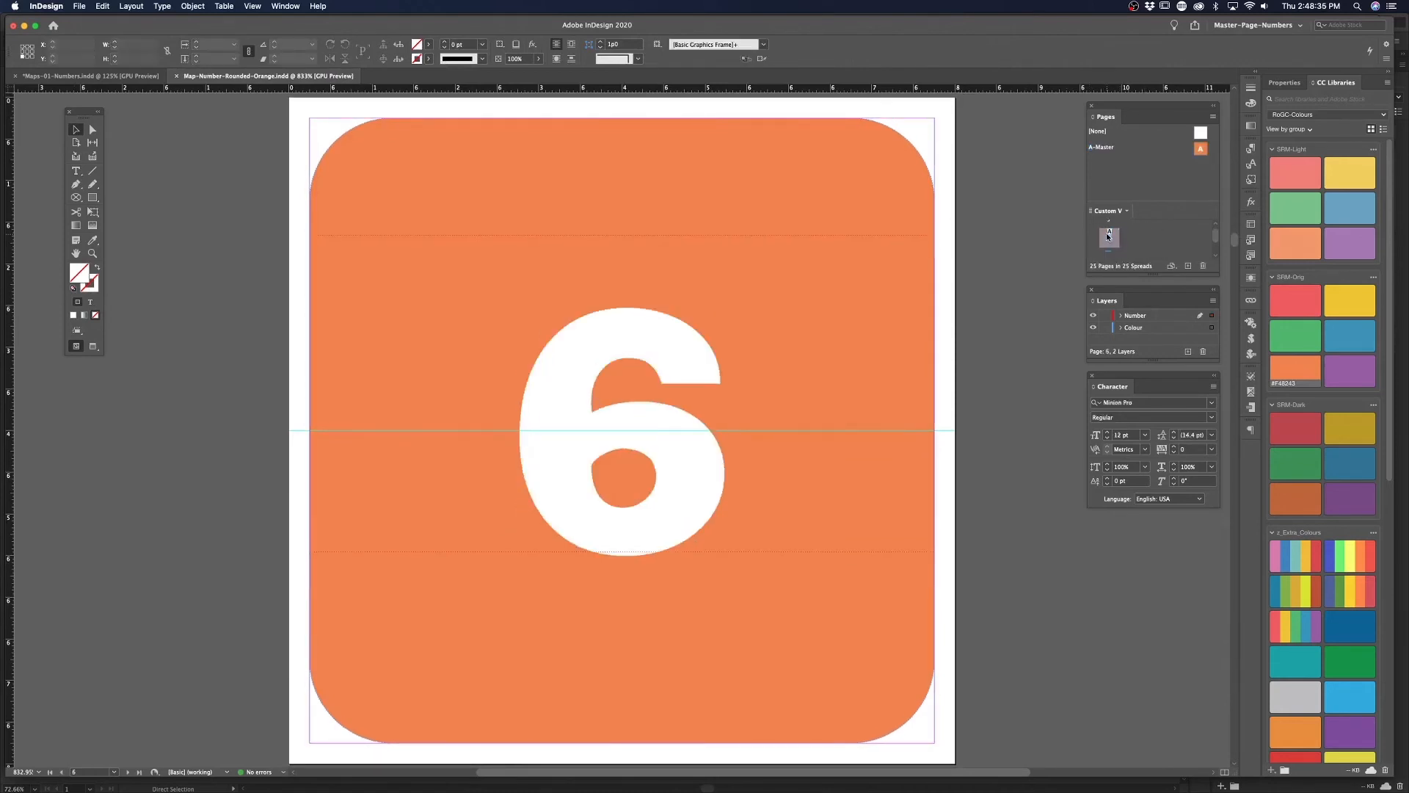
Update the modified Map-Number-Rounded-Orange.indd link in Maps-01-Numbers.indd
left_click(96, 77)
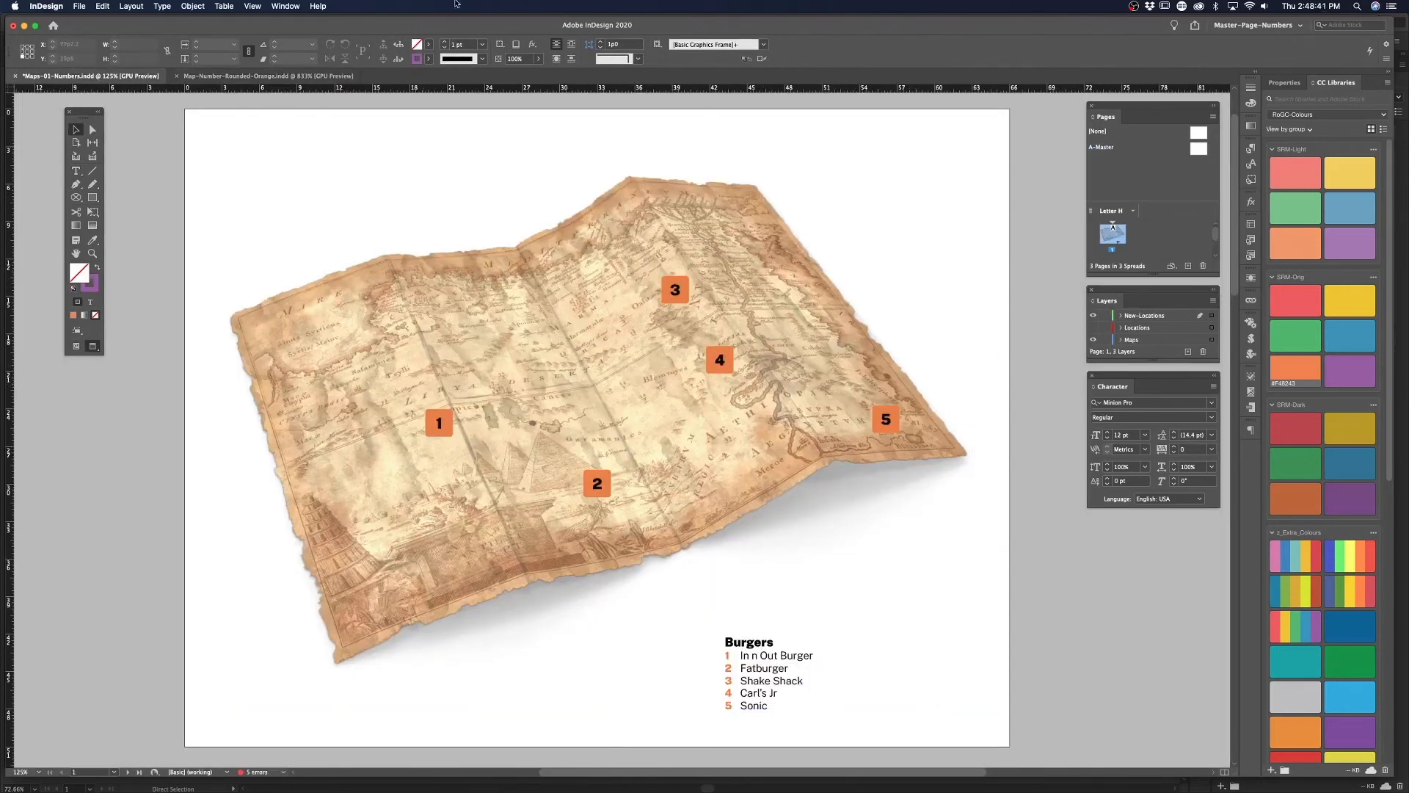
left_click(285, 6)
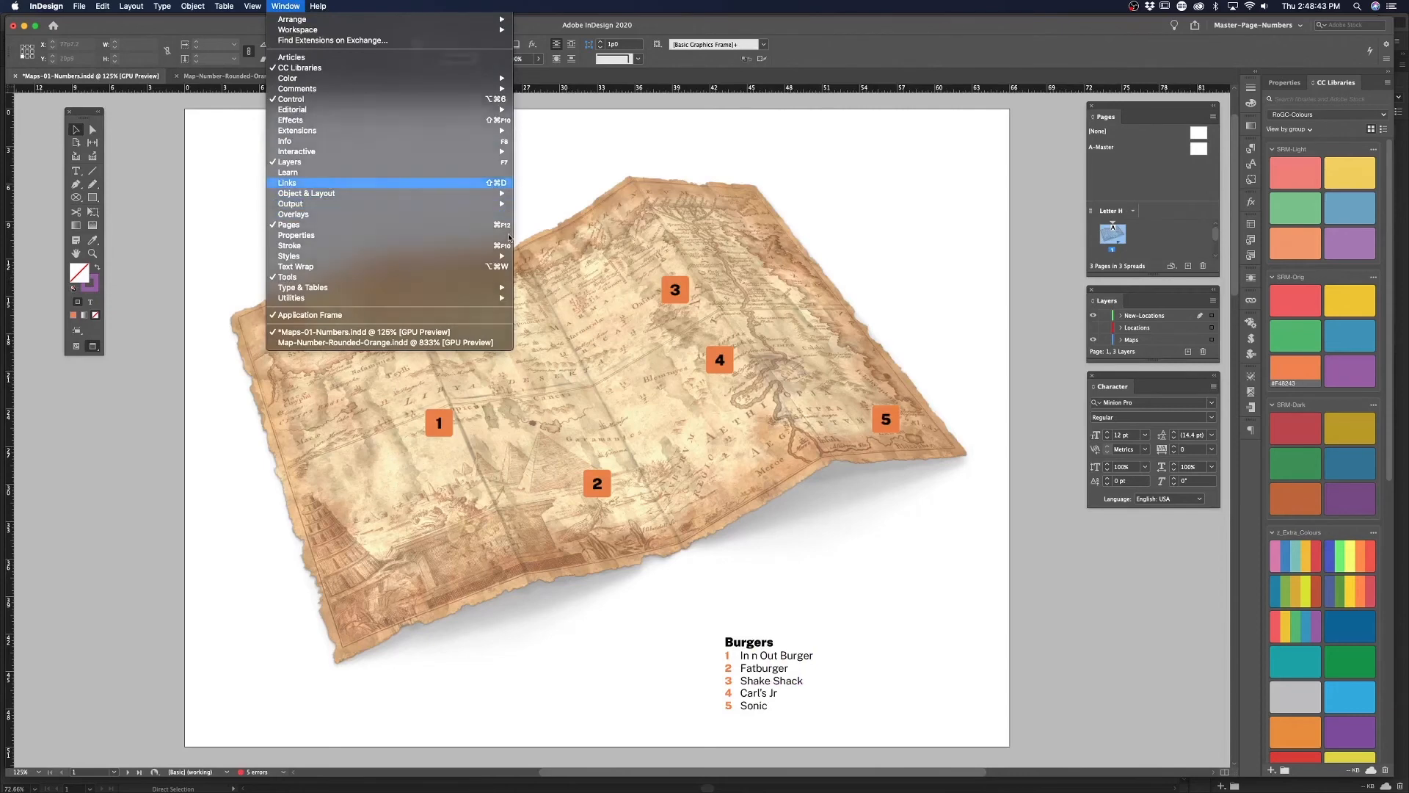
left_click(345, 183)
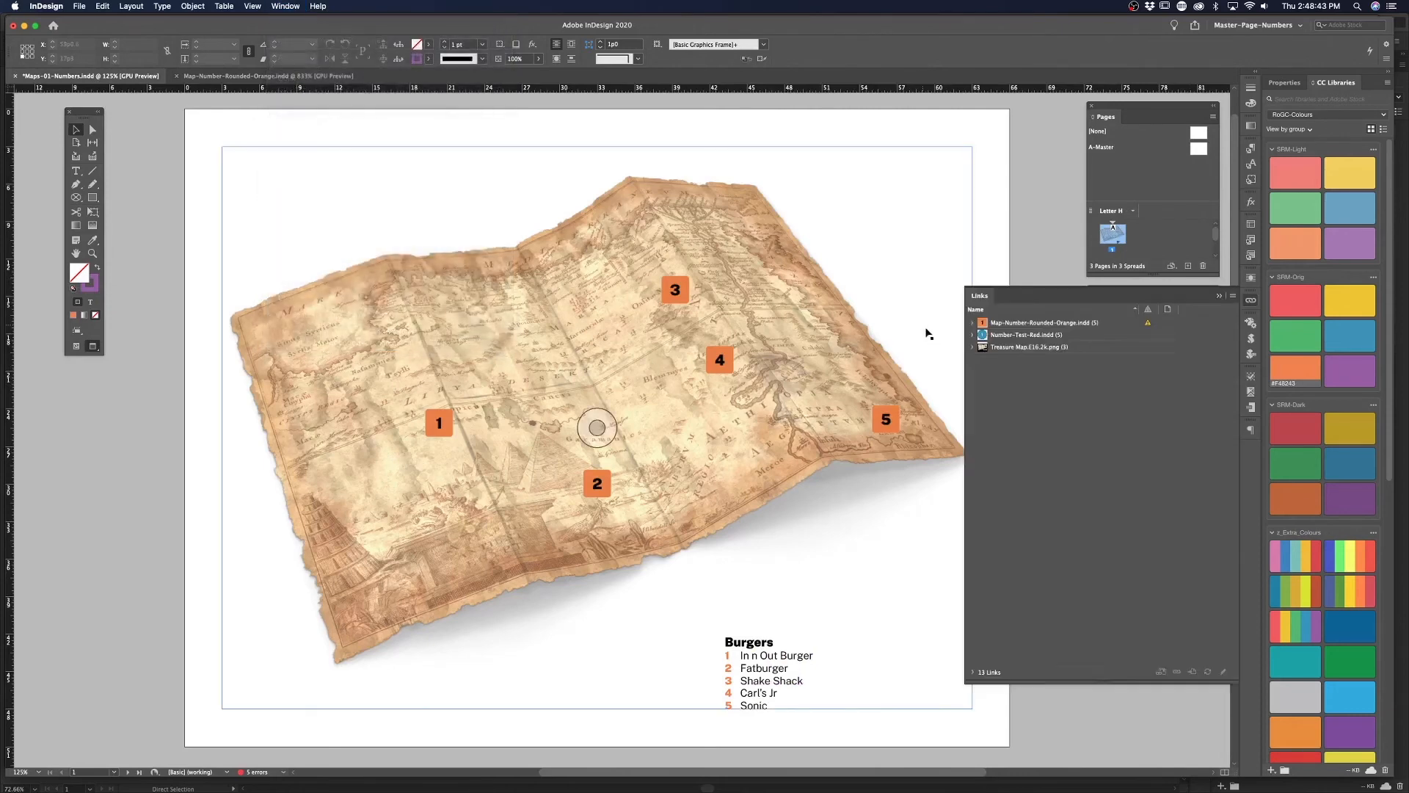
double_click(1149, 325)
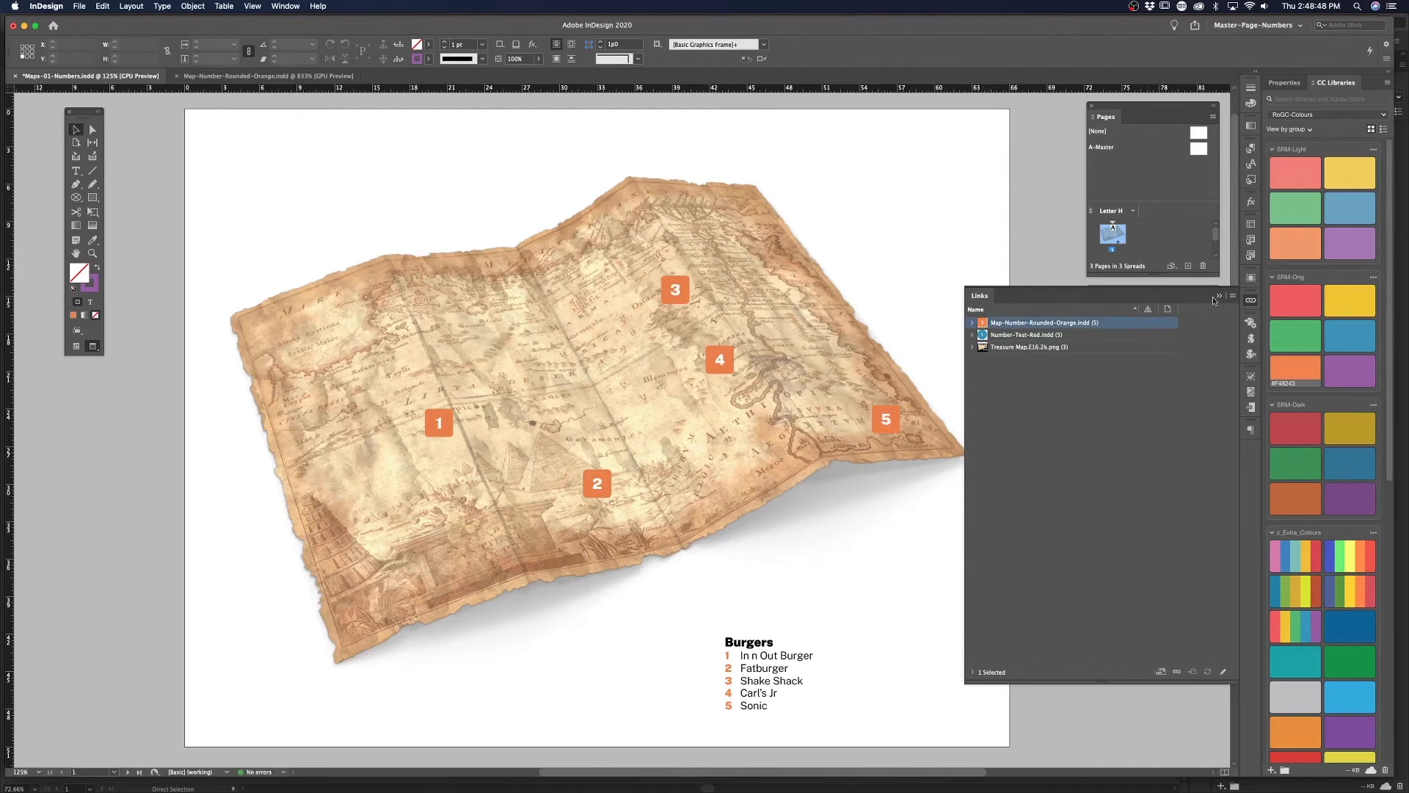
left_click(1251, 301)
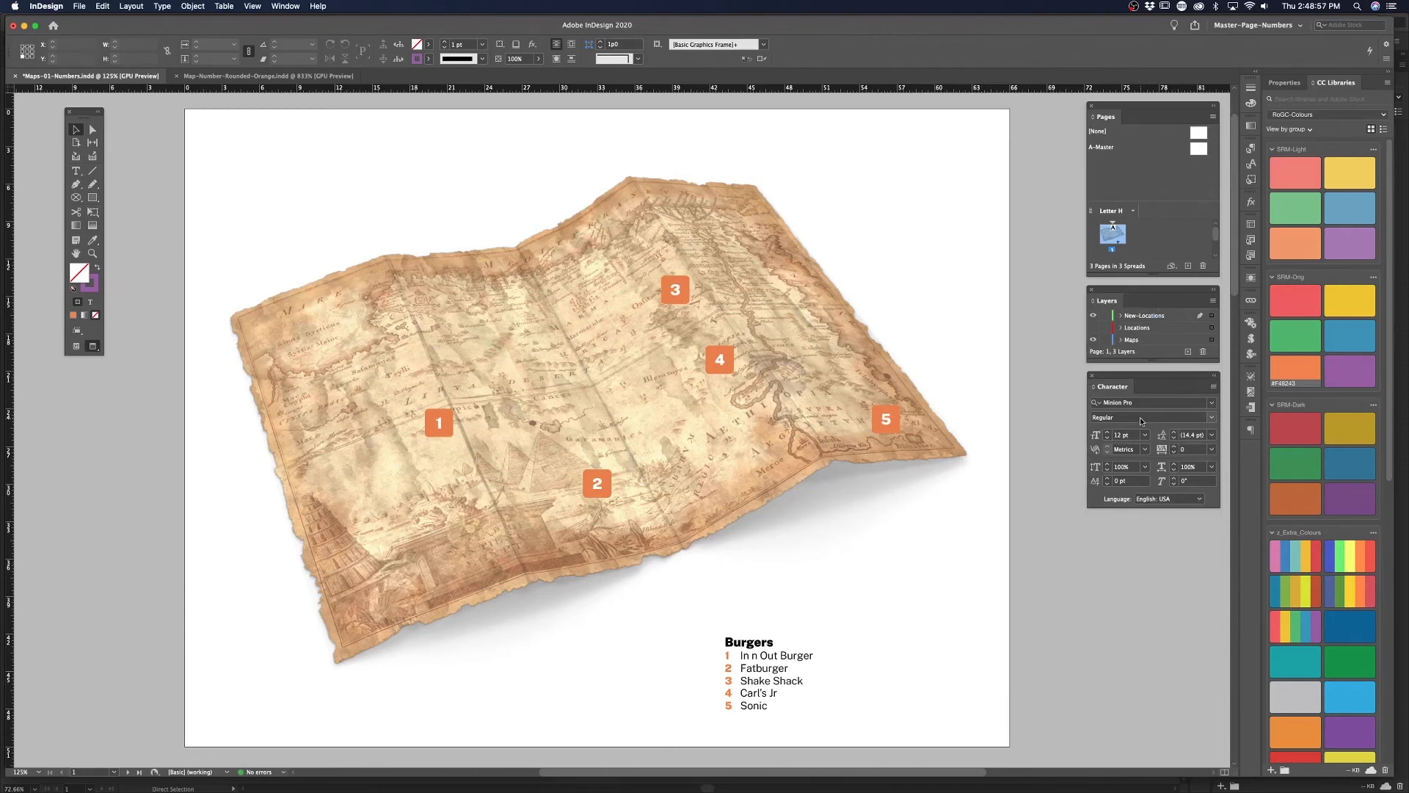
On page 2, show the Locations layer, move the Gas Stations list to the New-Locations layer, and hide Locations again
key("shift+Page_Down")
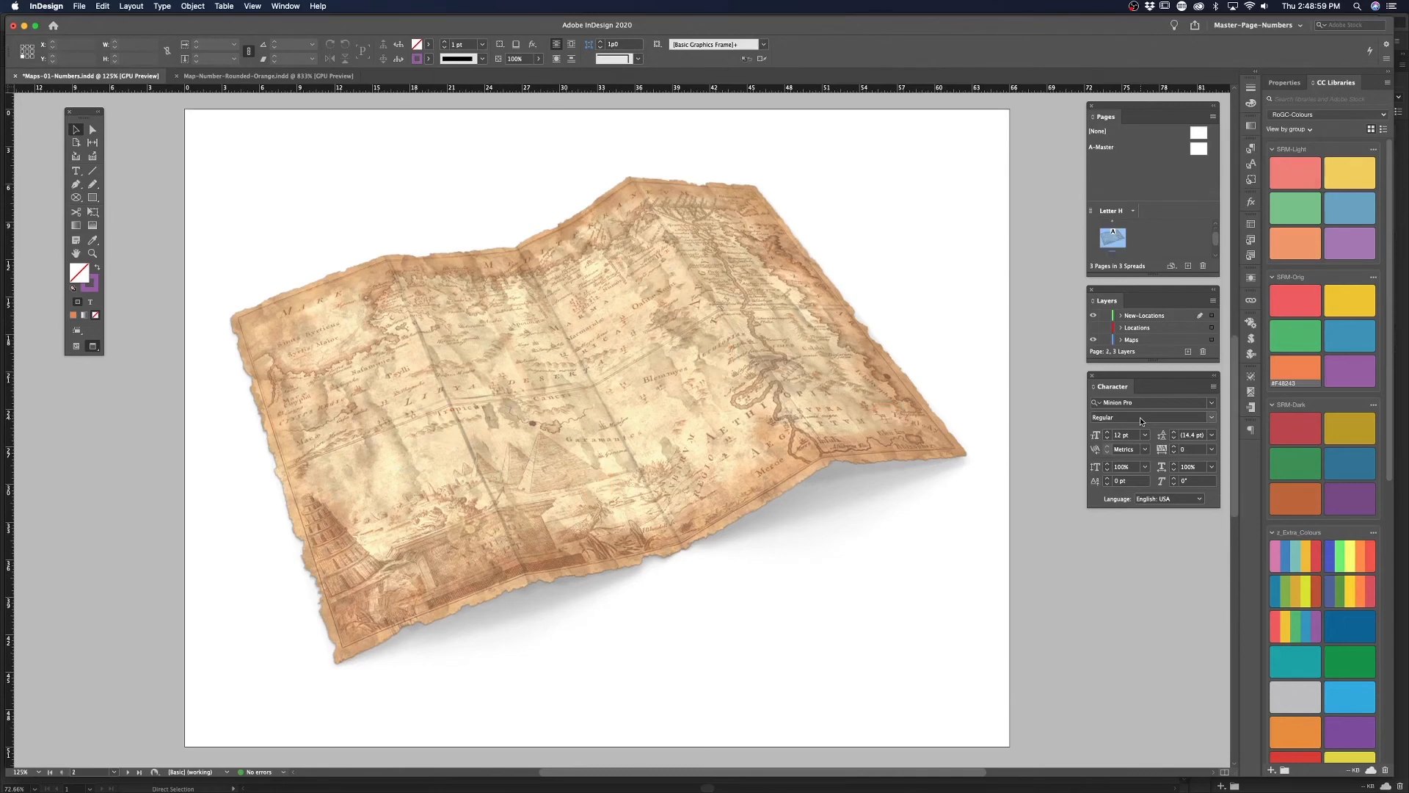
left_click(1093, 327)
left_click(808, 670)
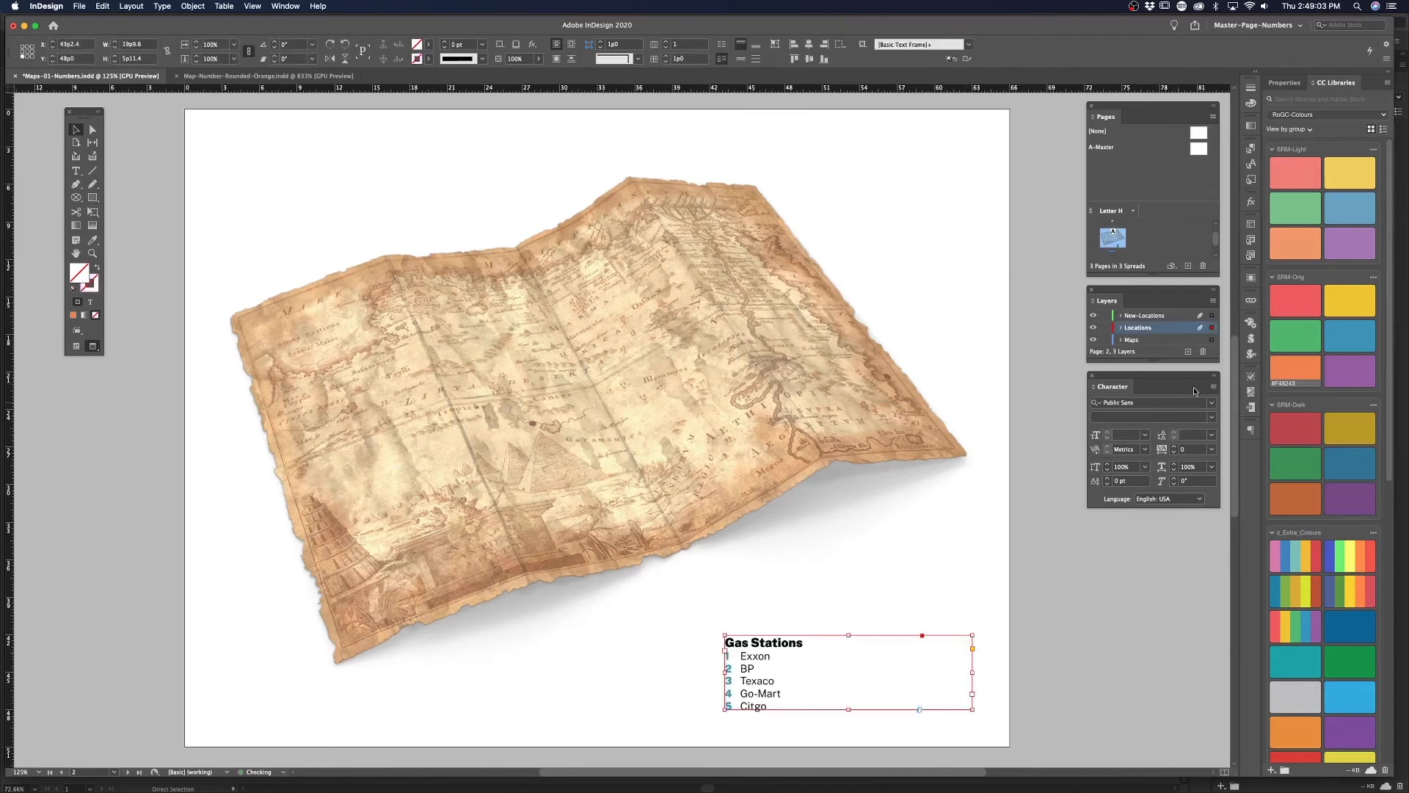
left_click_drag(1212, 330, 1211, 315)
left_click(1093, 327)
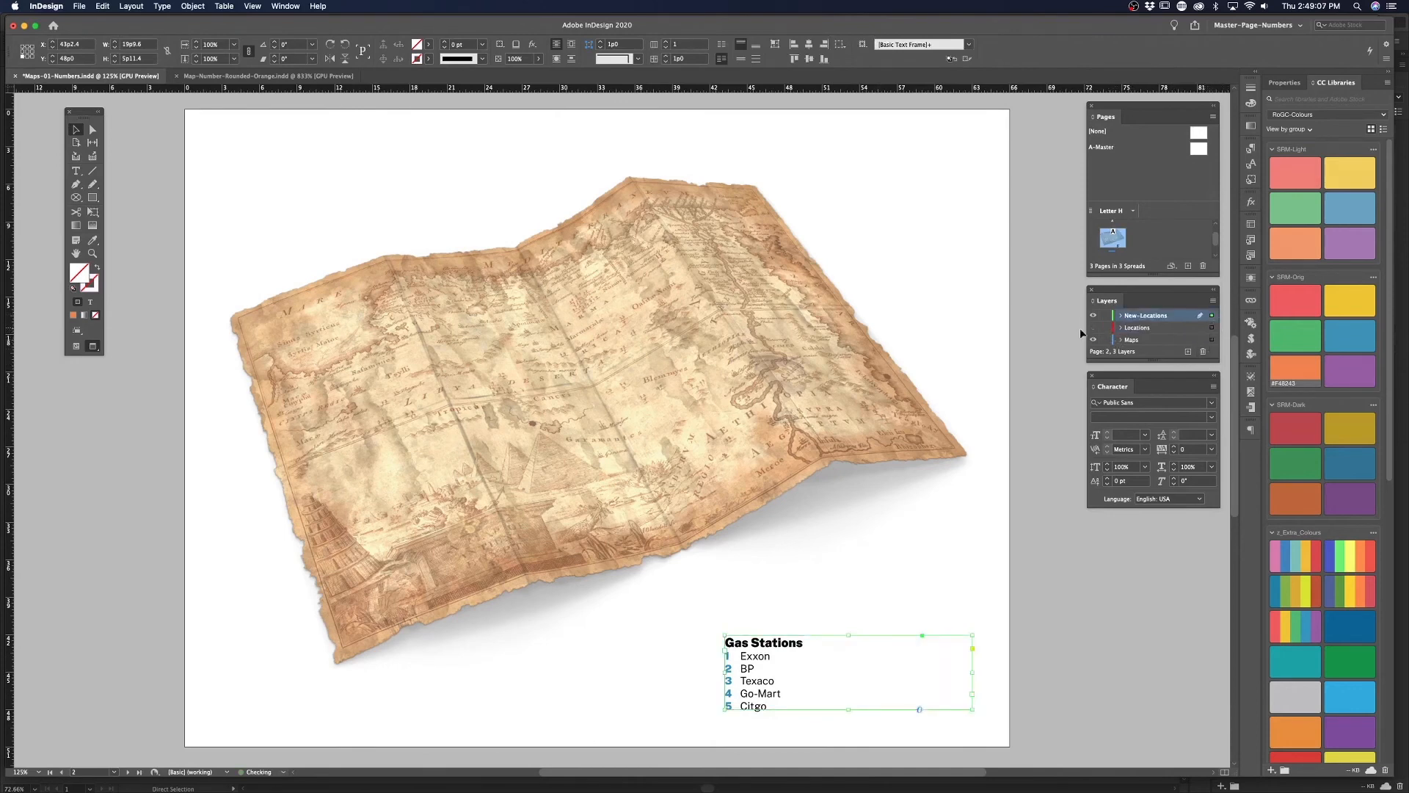
Compare the Burgers markers on page 1 with the unmarked Gas Stations map on page 2
left_click(597, 428)
key("shift+Page_Up")
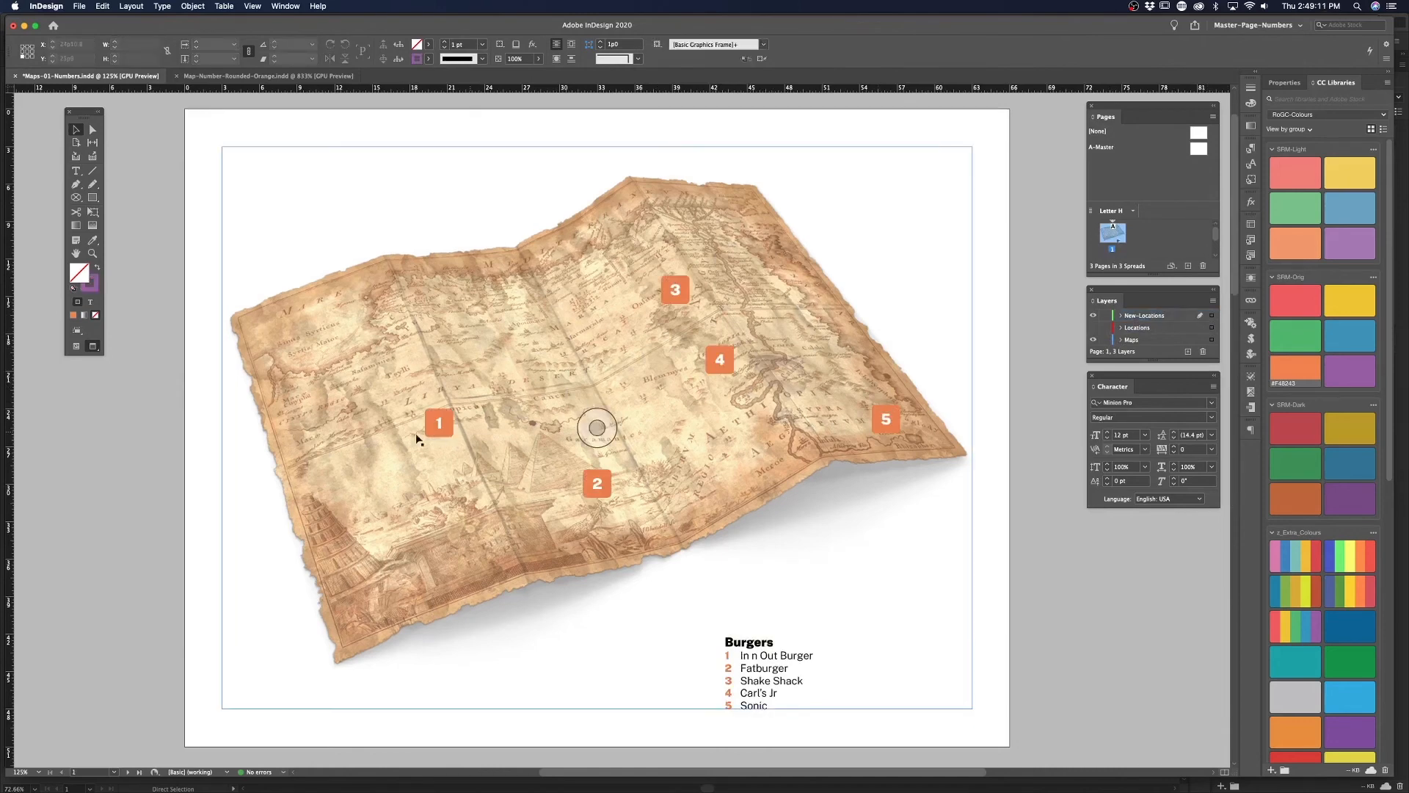
left_click(441, 424)
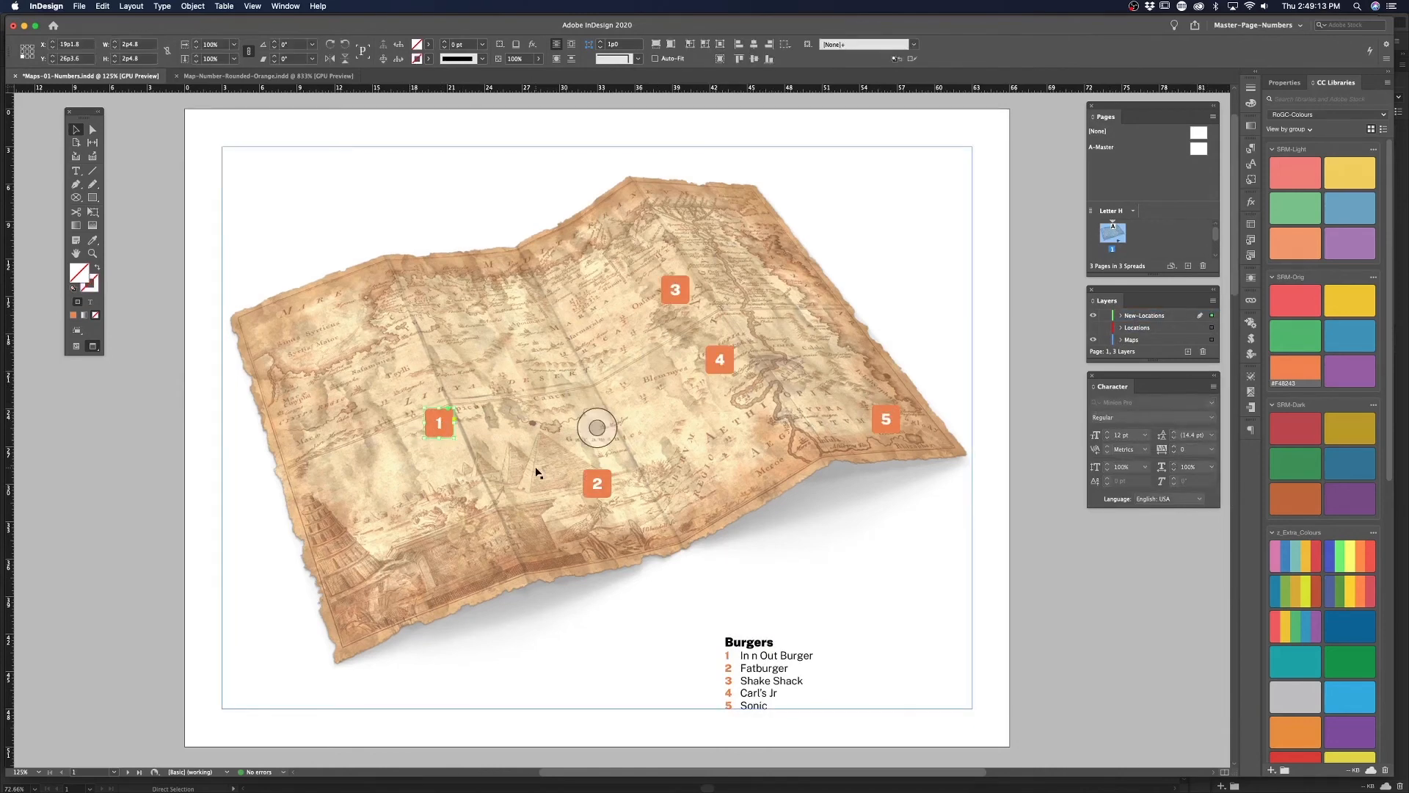
key("shift+Page_Down")
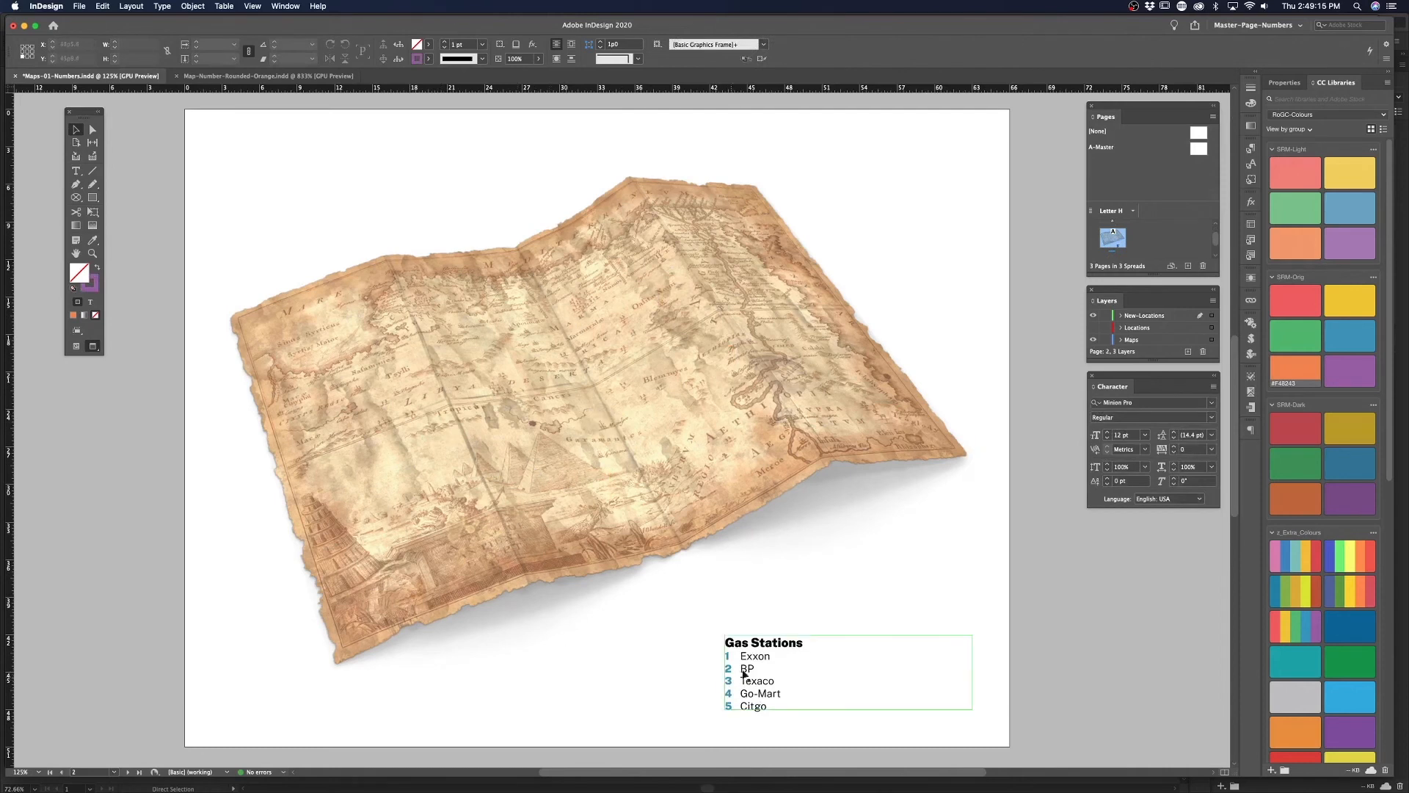
left_click(598, 428)
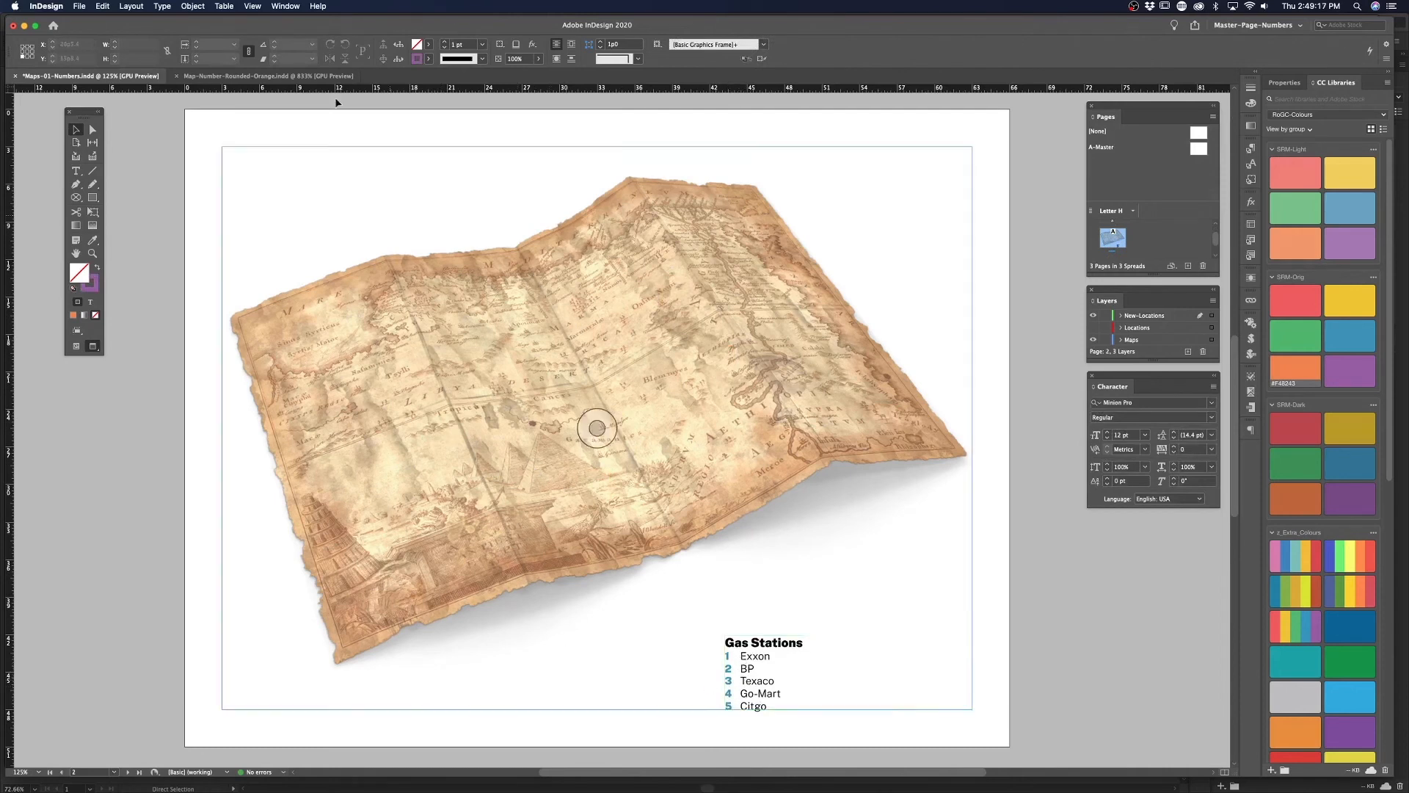
Save a copy of the orange marker document as Map-Number-Rounded-Blue in the Maps-Master-Pages folder
left_click(243, 77)
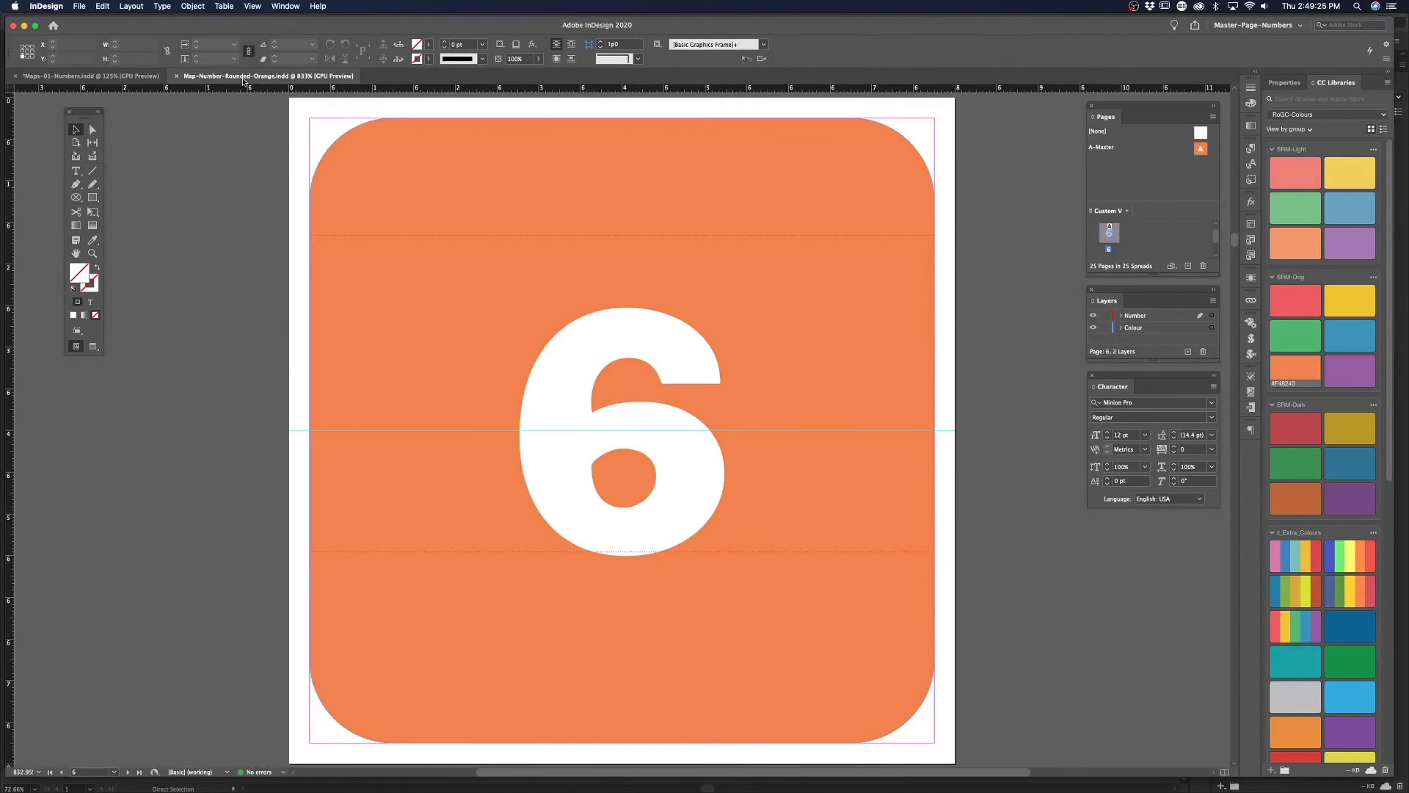
key("super+shift+s")
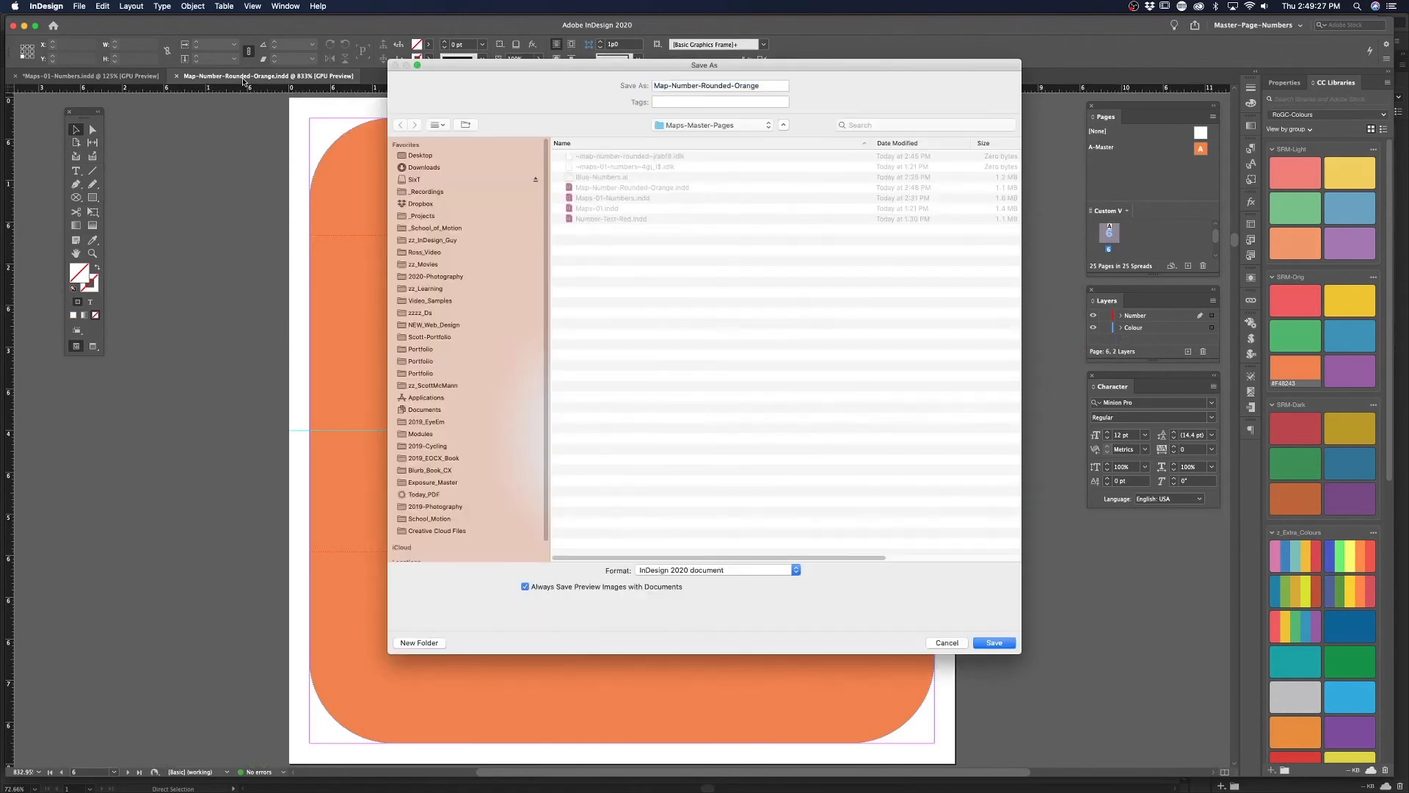
left_click(772, 85)
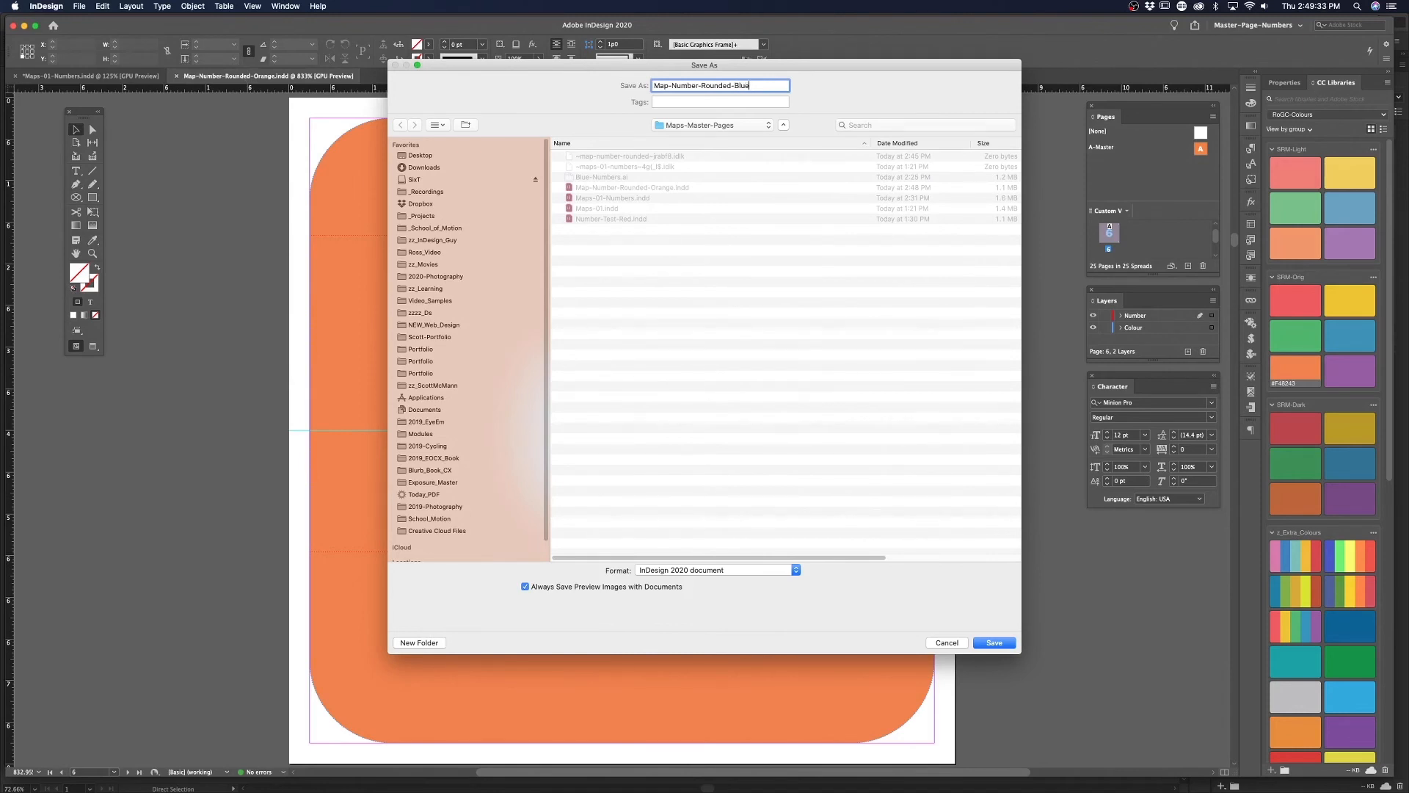
type("Blue")
key("Return")
Fill the rounded square on A-Master with the blue library colour and save the document
double_click(1201, 149)
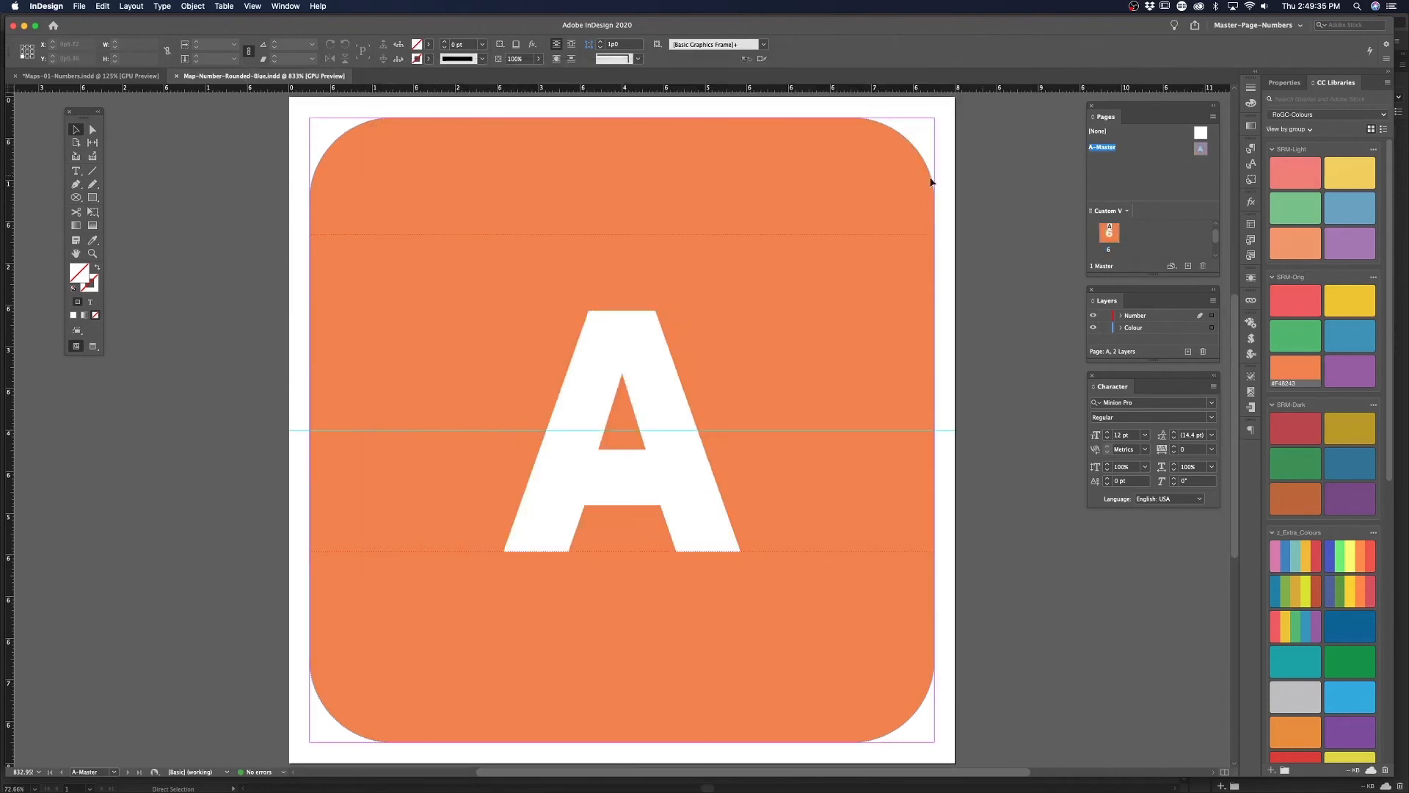
left_click(841, 144)
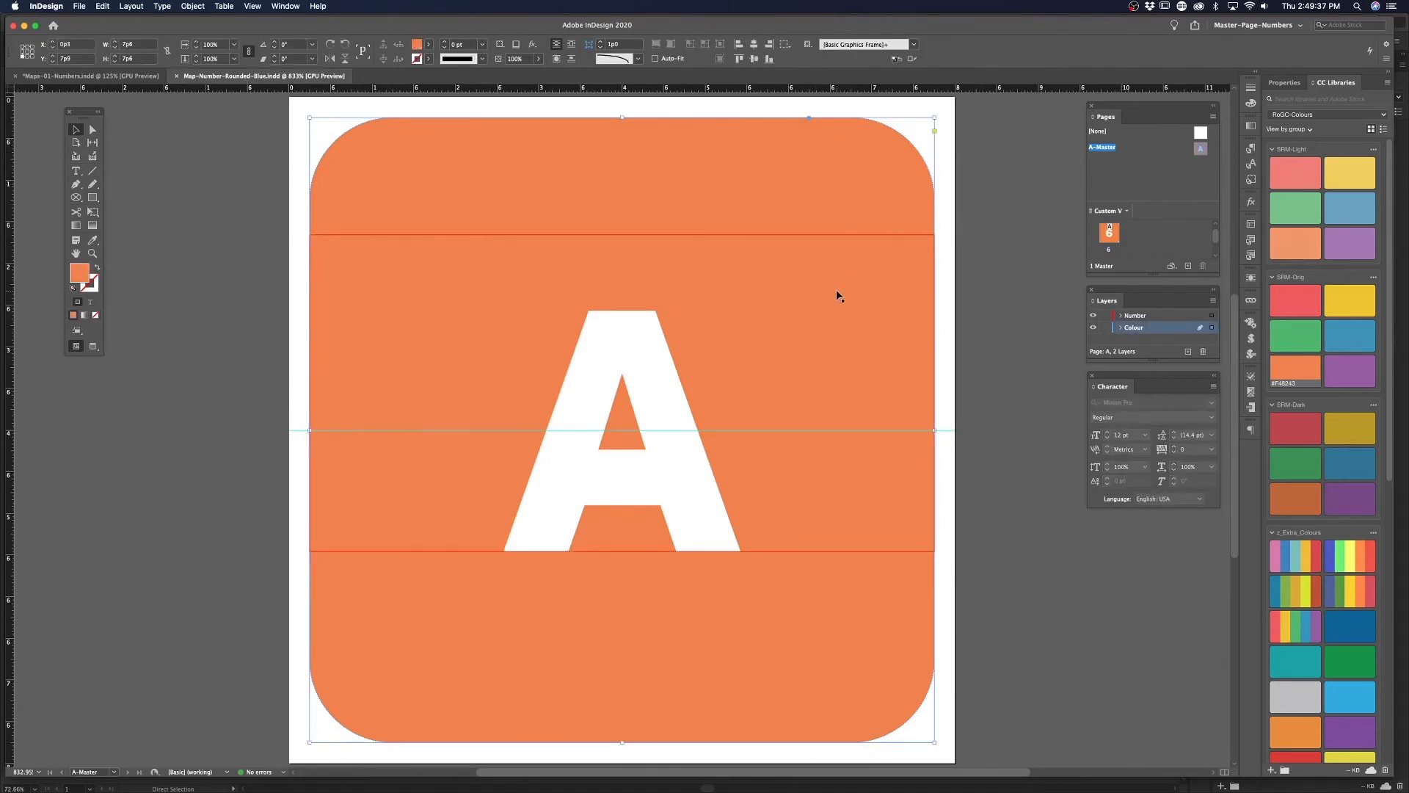
left_click(1355, 336)
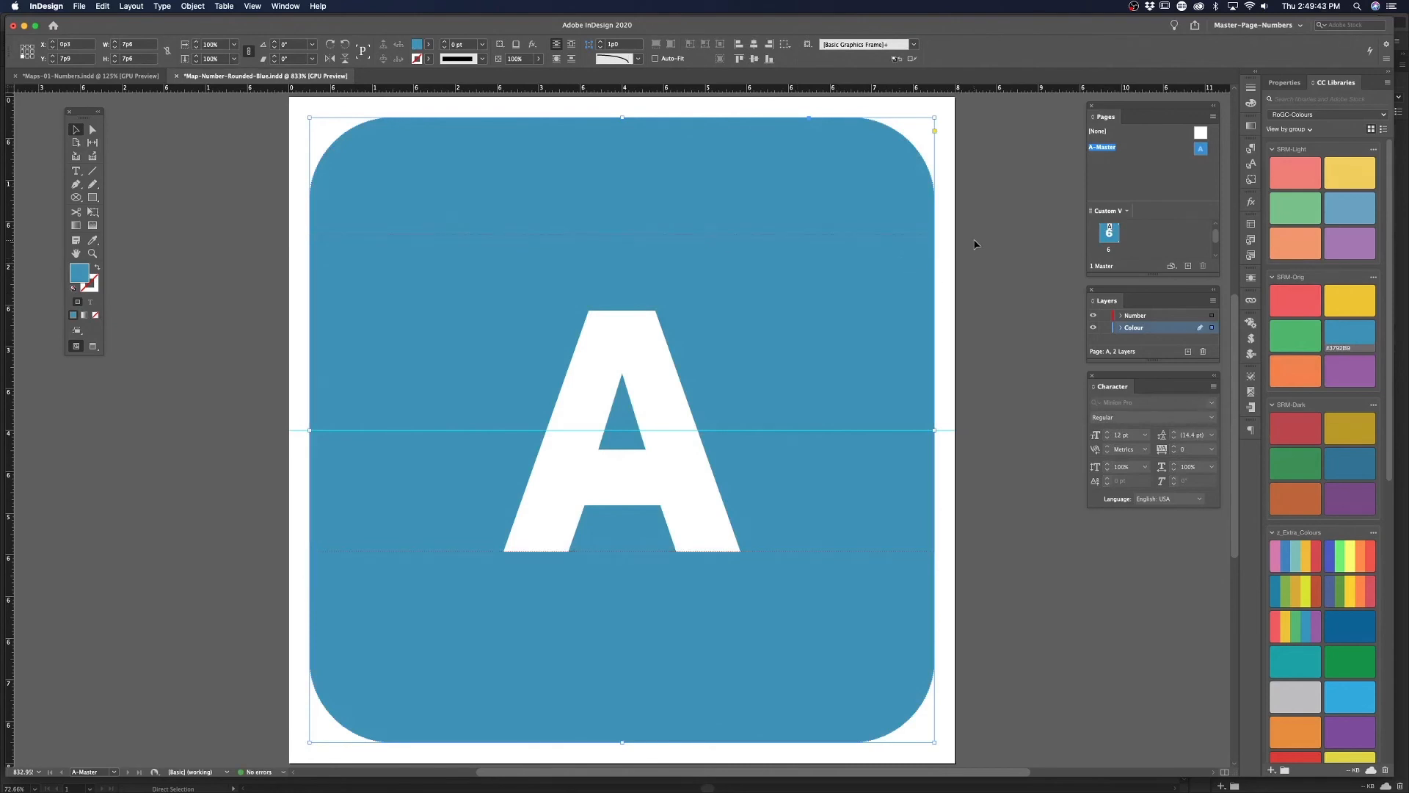
key("super+s")
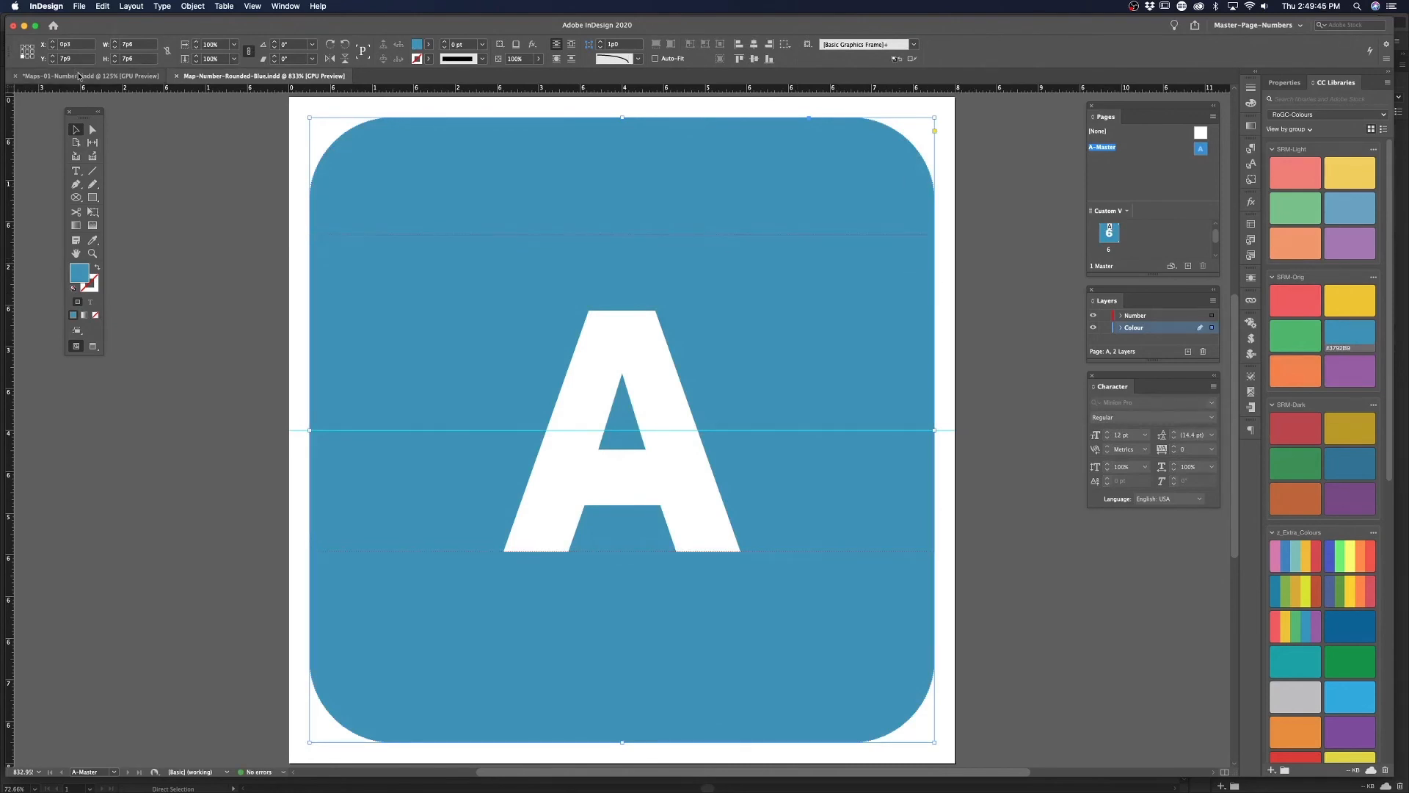
In Maps-01-Numbers, copy the five orange markers from page 1 and paste them in place on page 2
left_click(80, 75)
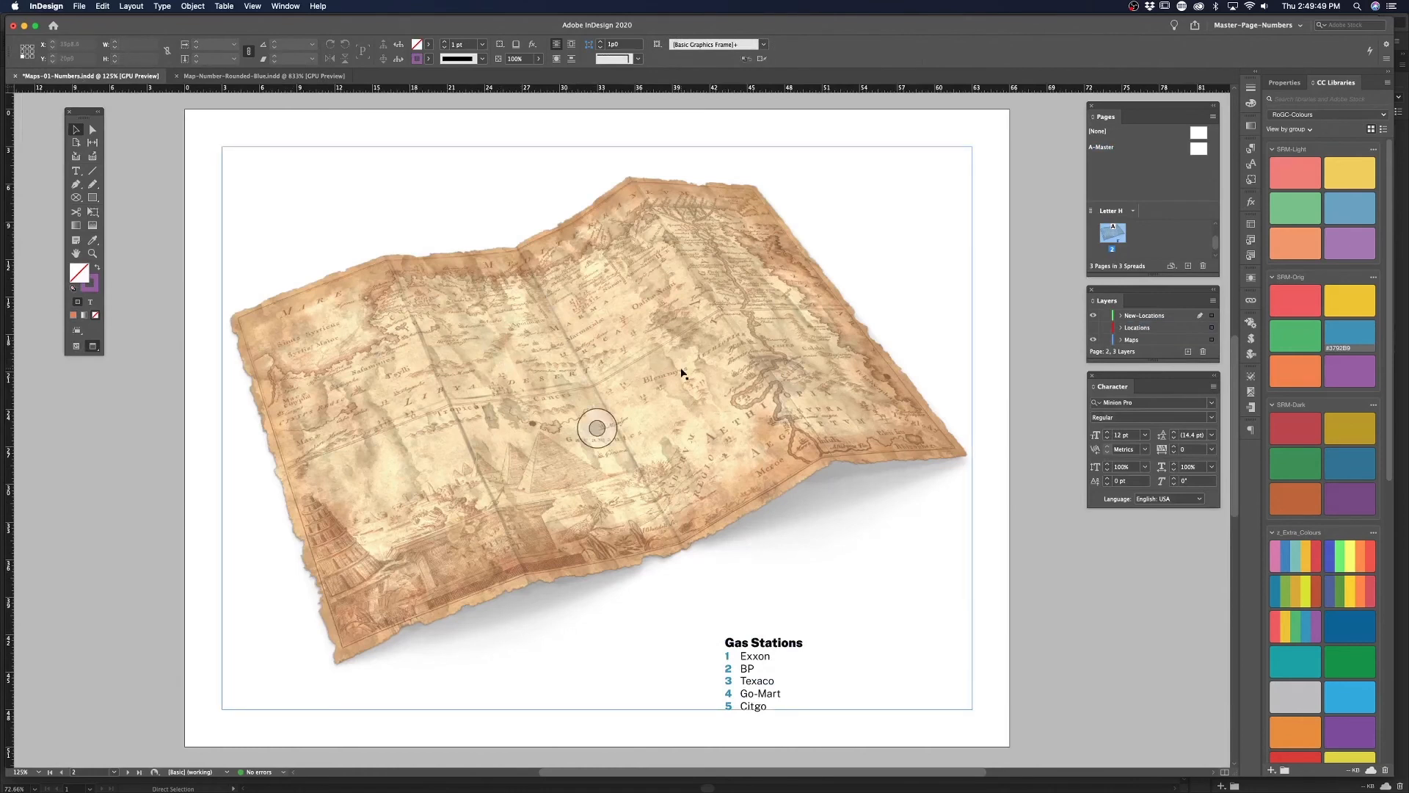
key("shift+Page_Up")
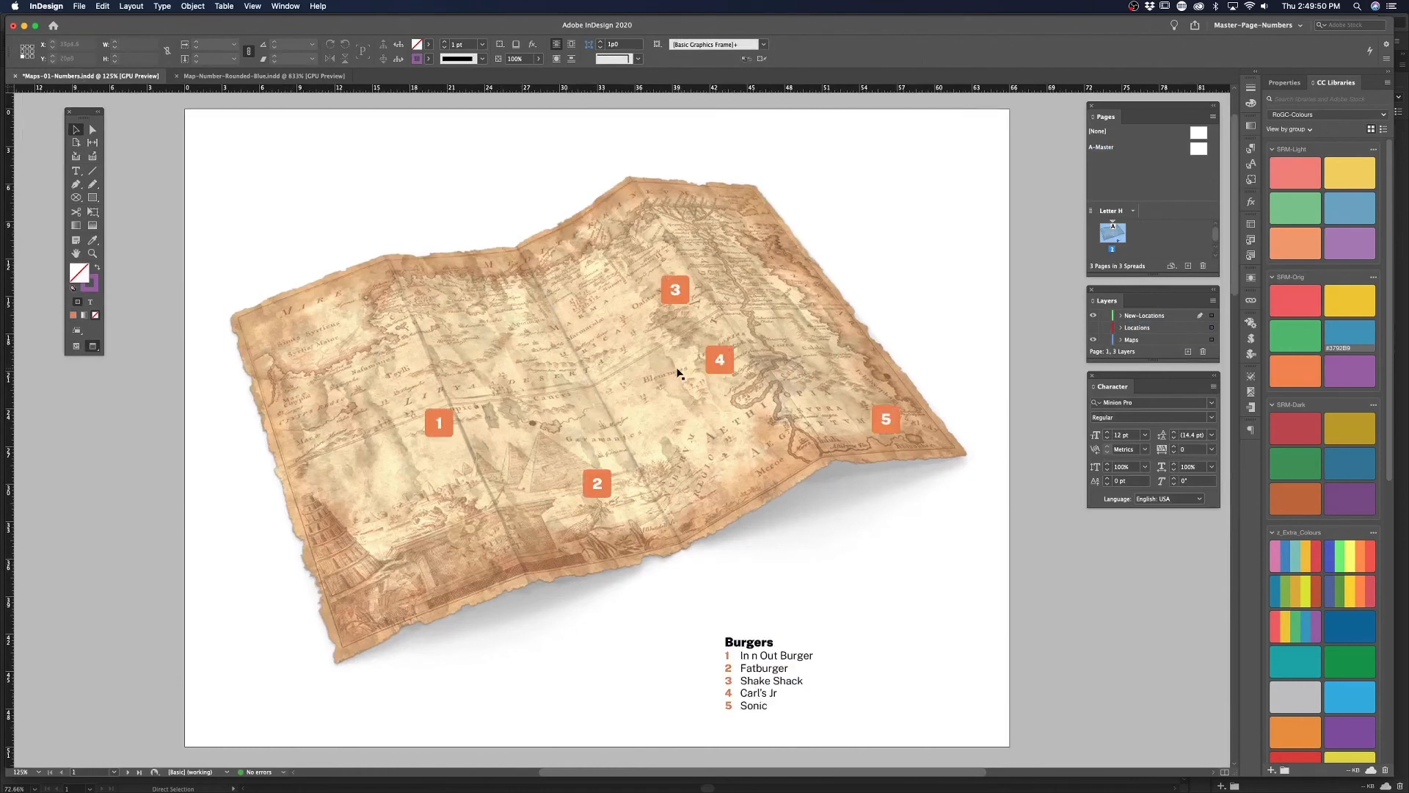
left_click(443, 421)
left_click(598, 482, "shift")
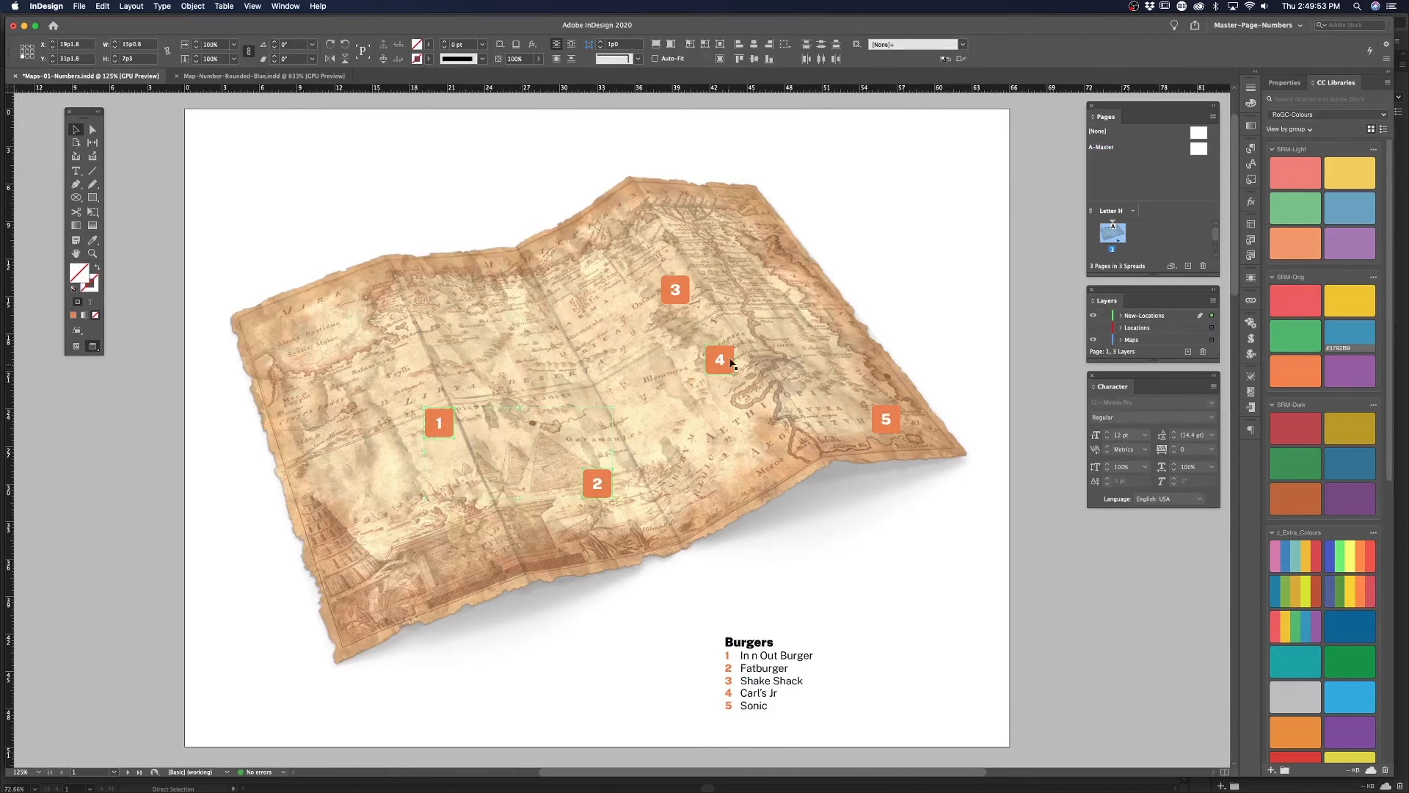
left_click(717, 356, "shift")
left_click(679, 291, "shift")
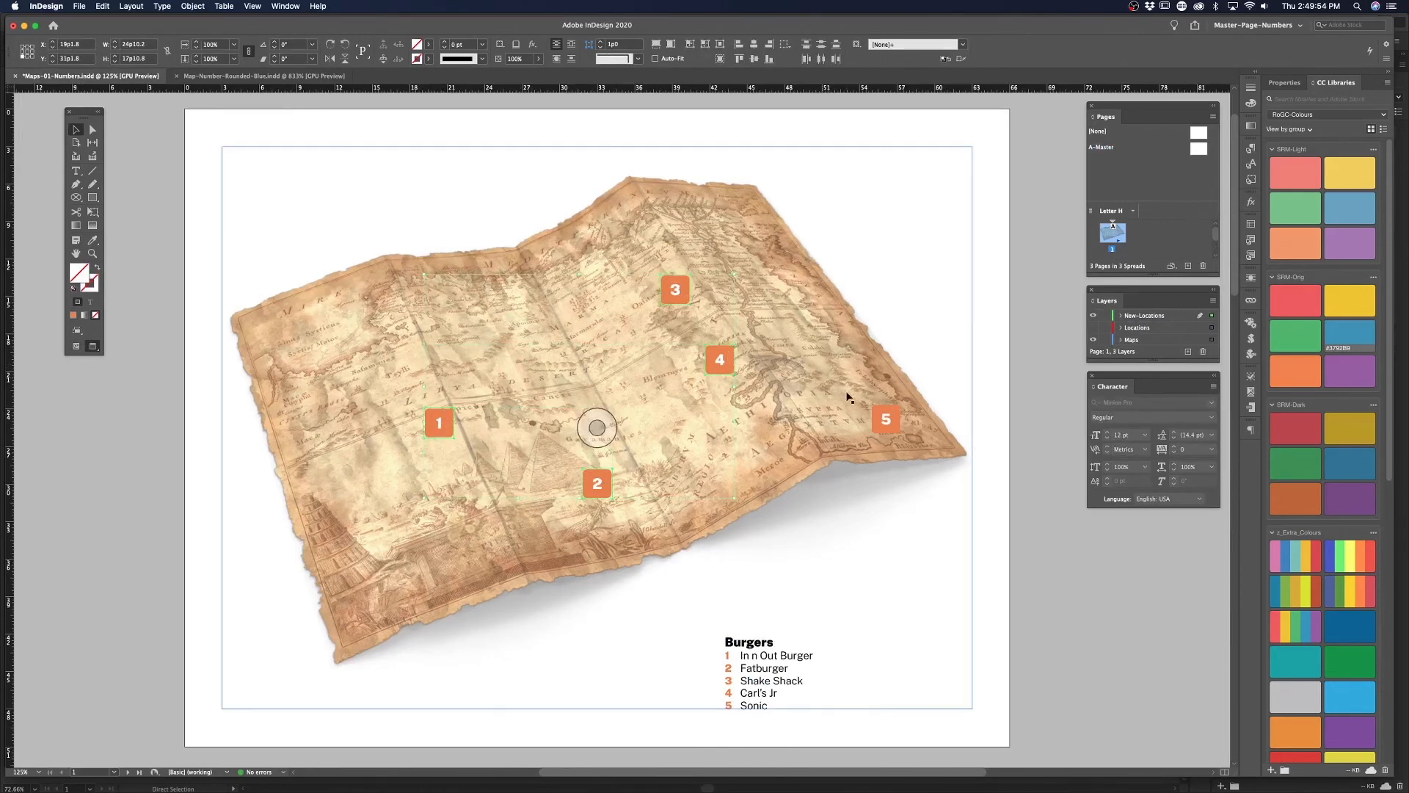
left_click(887, 420, "shift")
key("shift+Page_Down")
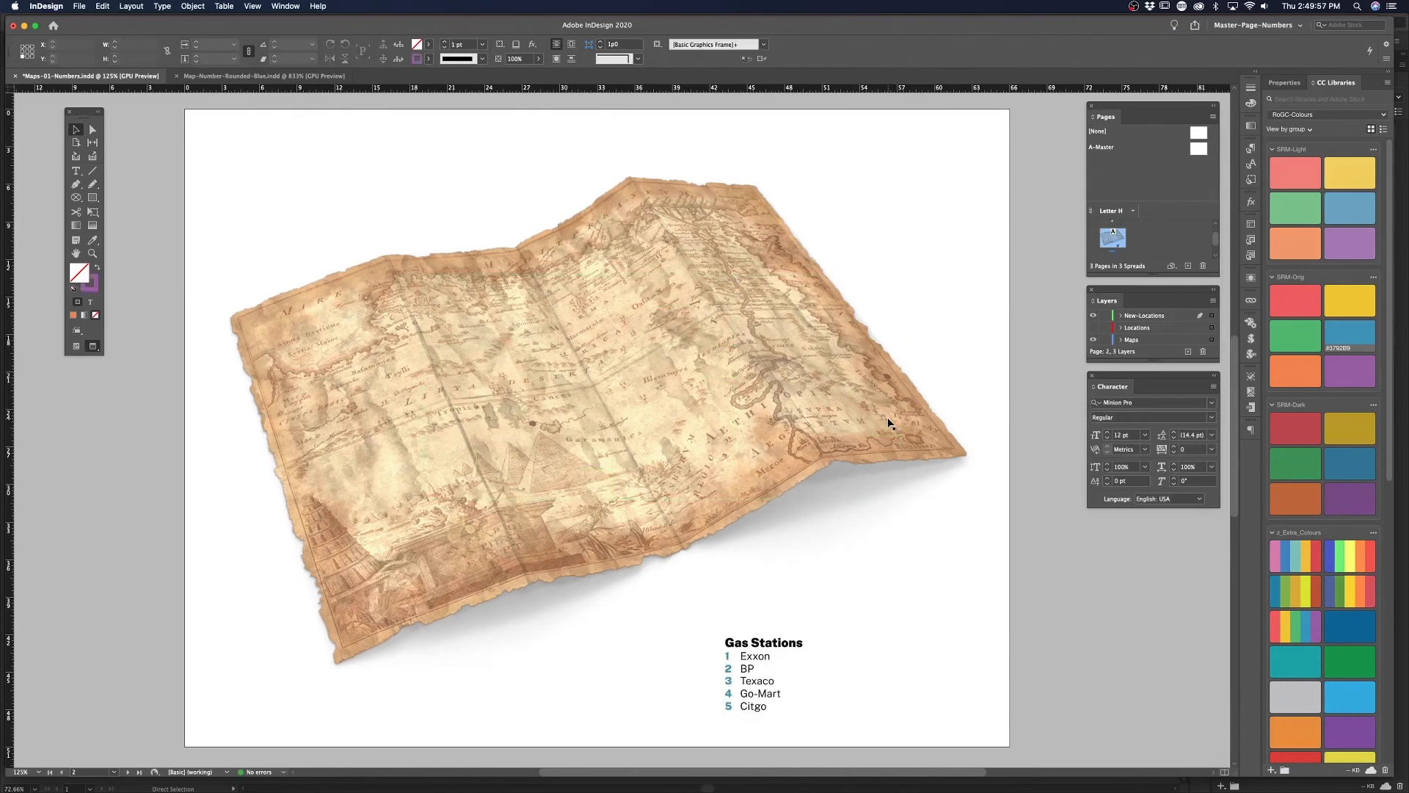
key("super+alt+shift+v")
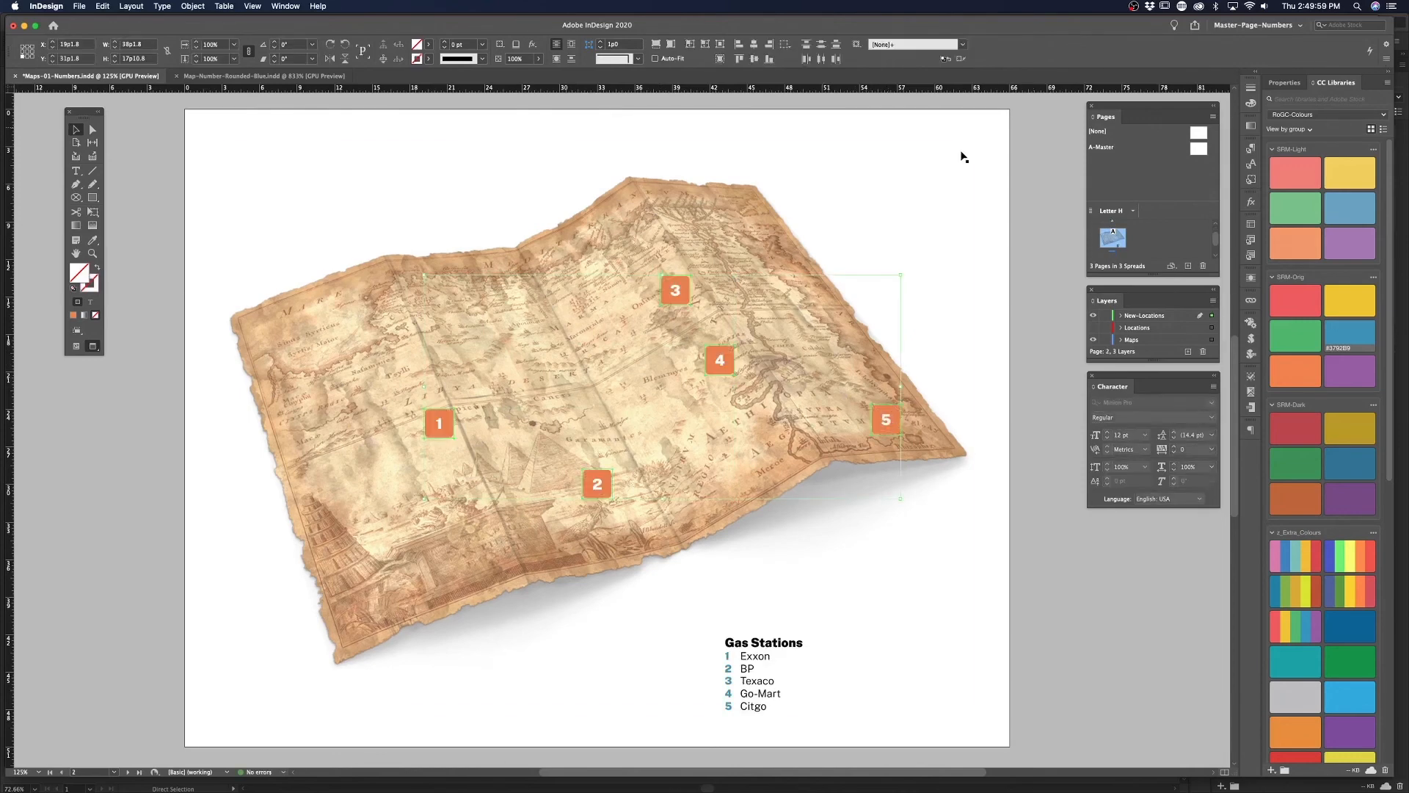
Try to place pages 1-5 of Map-Number-Rounded-Blue.indd into the orange marker frames, starting with marker 1
left_click(316, 288)
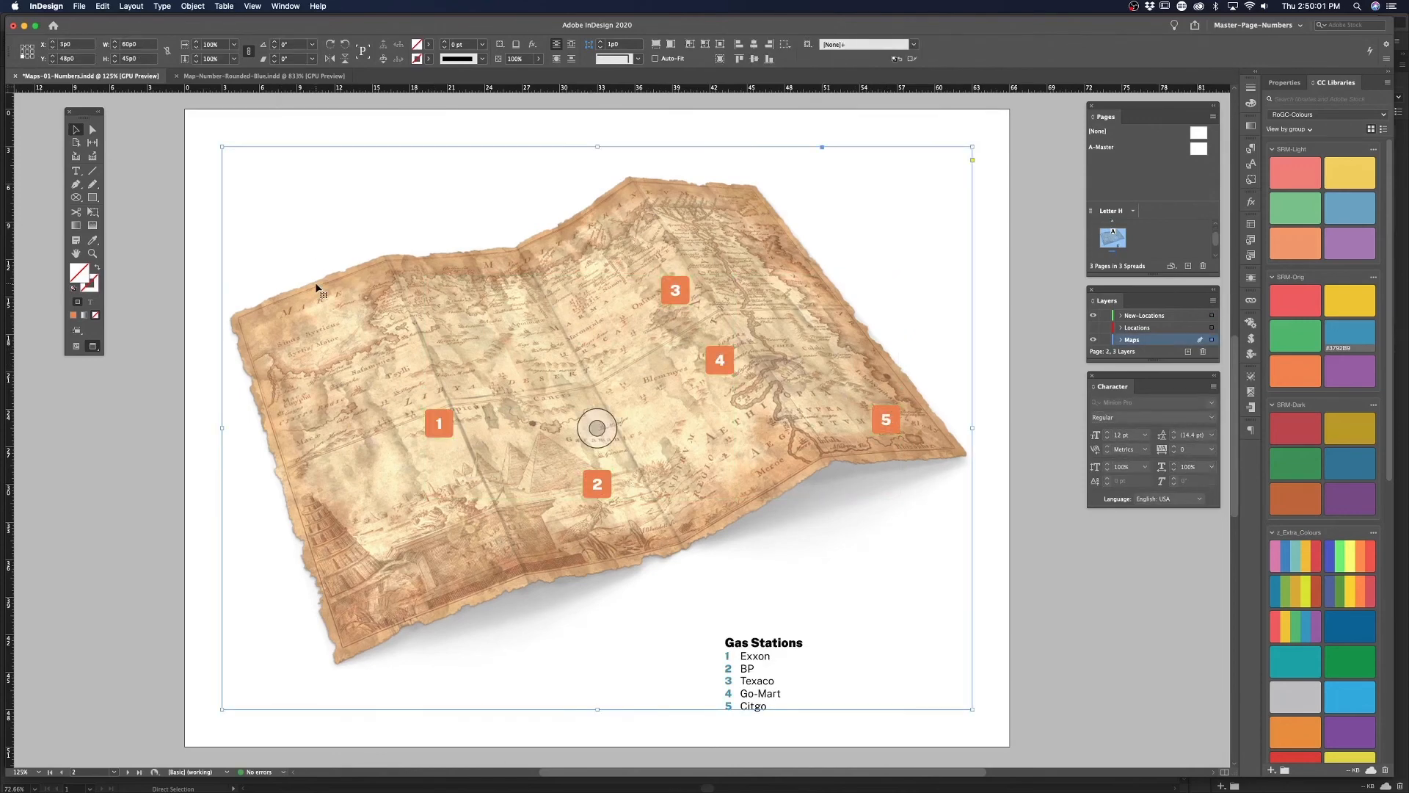
key("super+d")
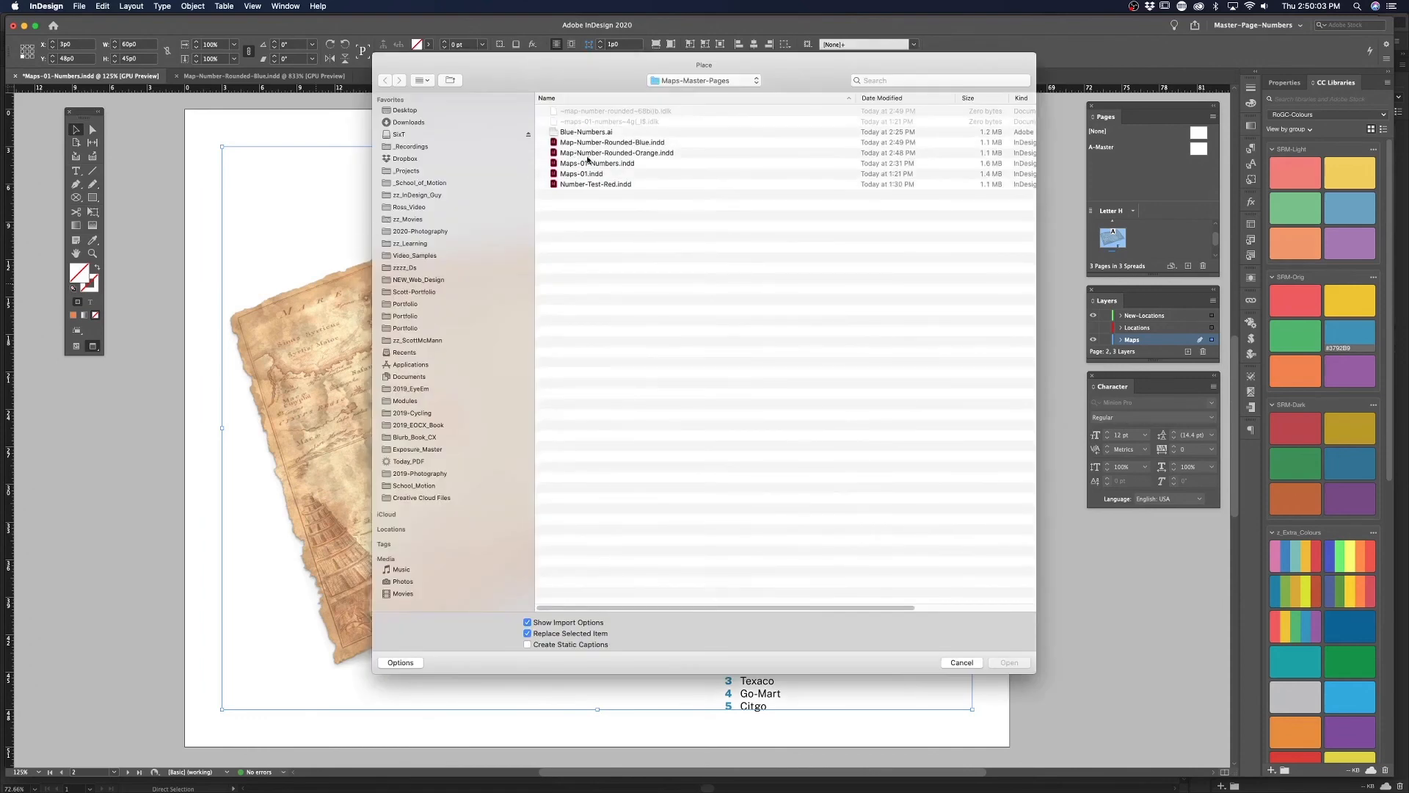
left_click(647, 143)
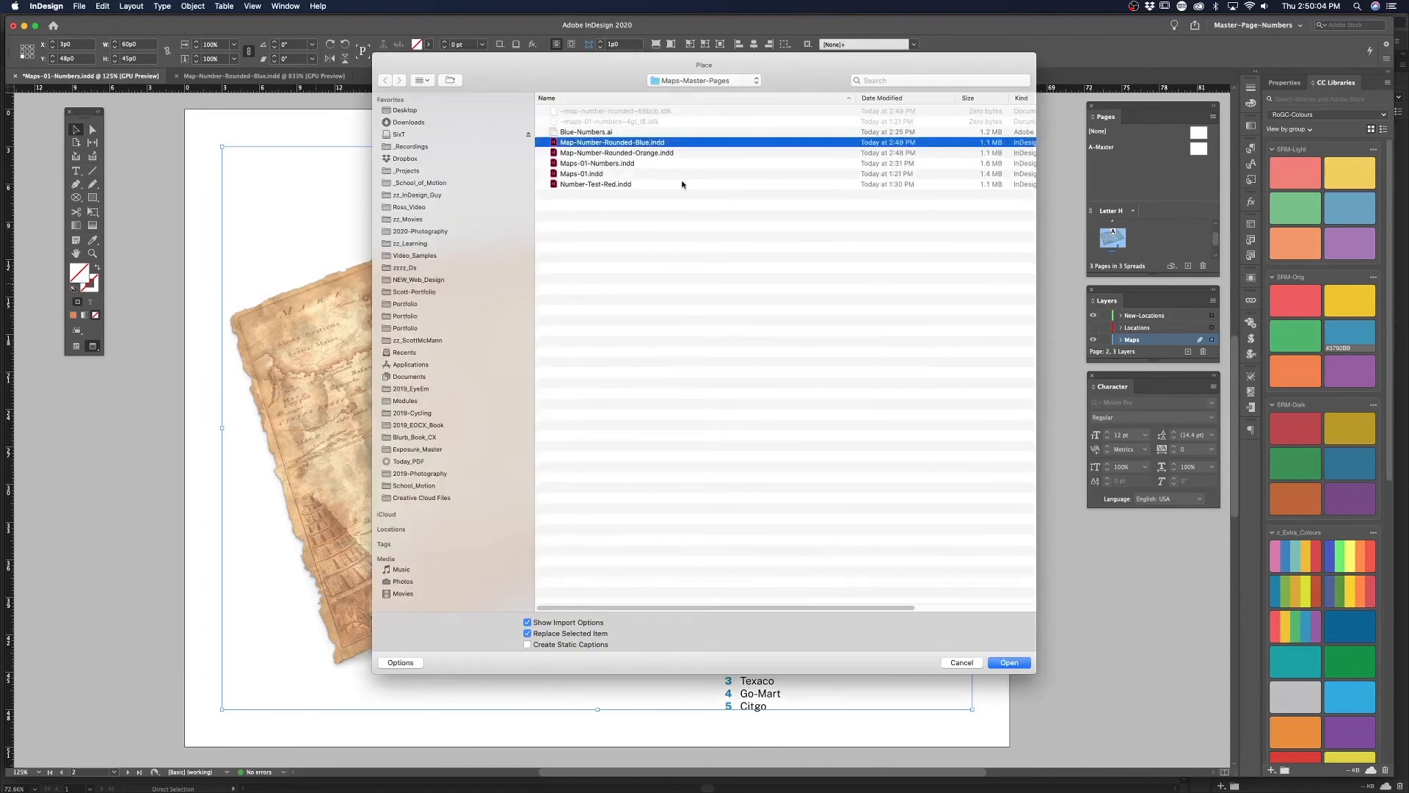
left_click(1010, 663)
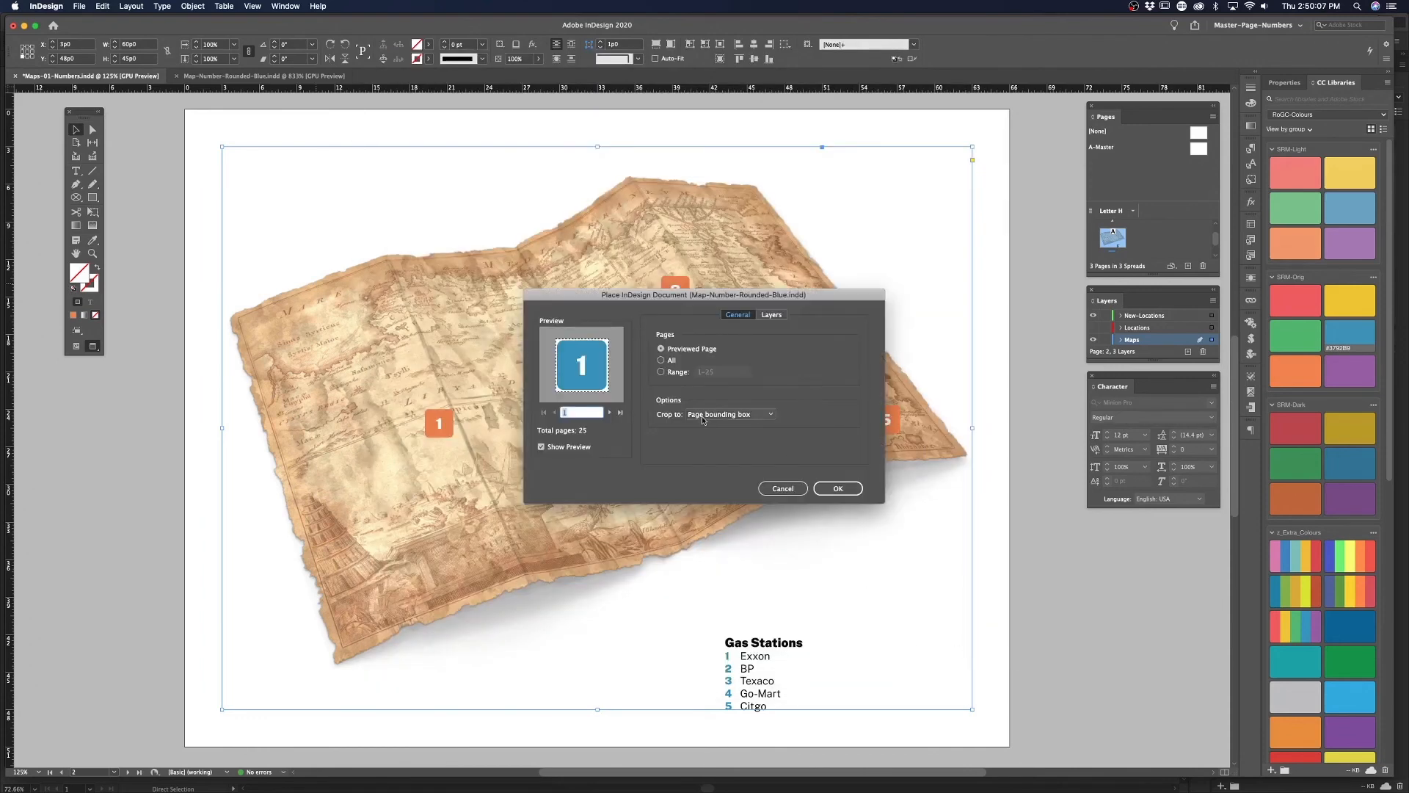
left_click(661, 371)
type("1-")
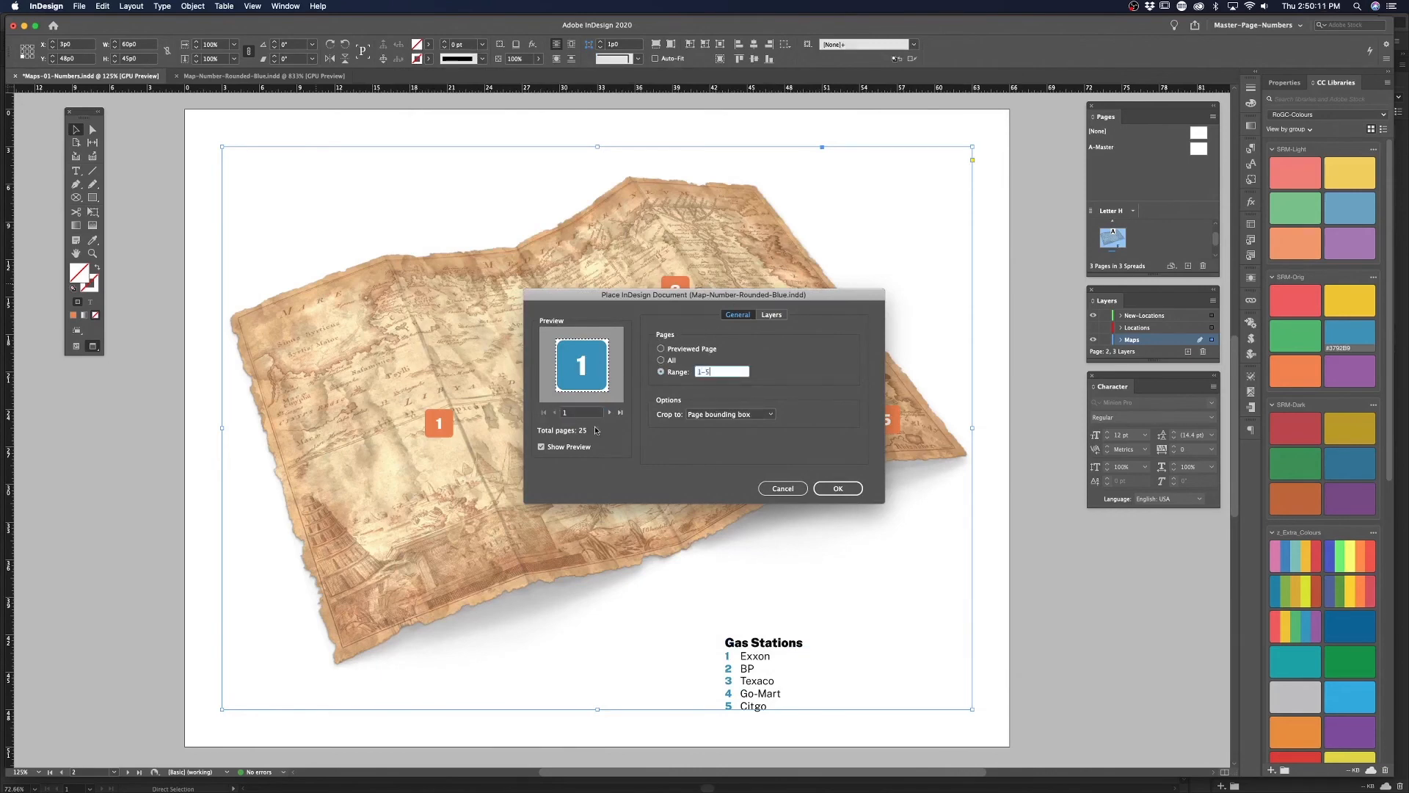
type("5")
key("Return")
left_click(438, 422)
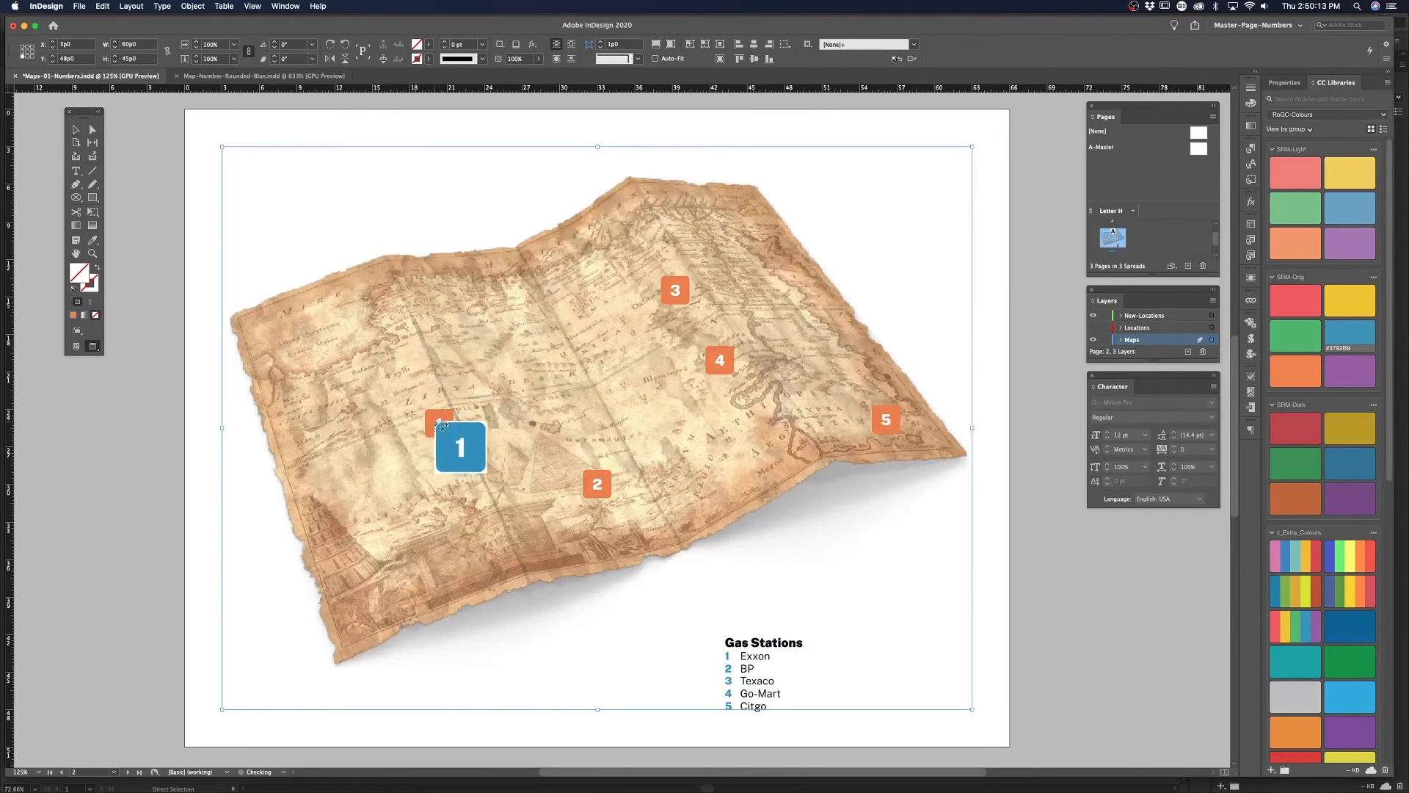
left_click(438, 423)
Undo the placement on marker 1, unload the remaining blue pages and deselect everything
key("Escape")
key("super+z")
key("Escape")
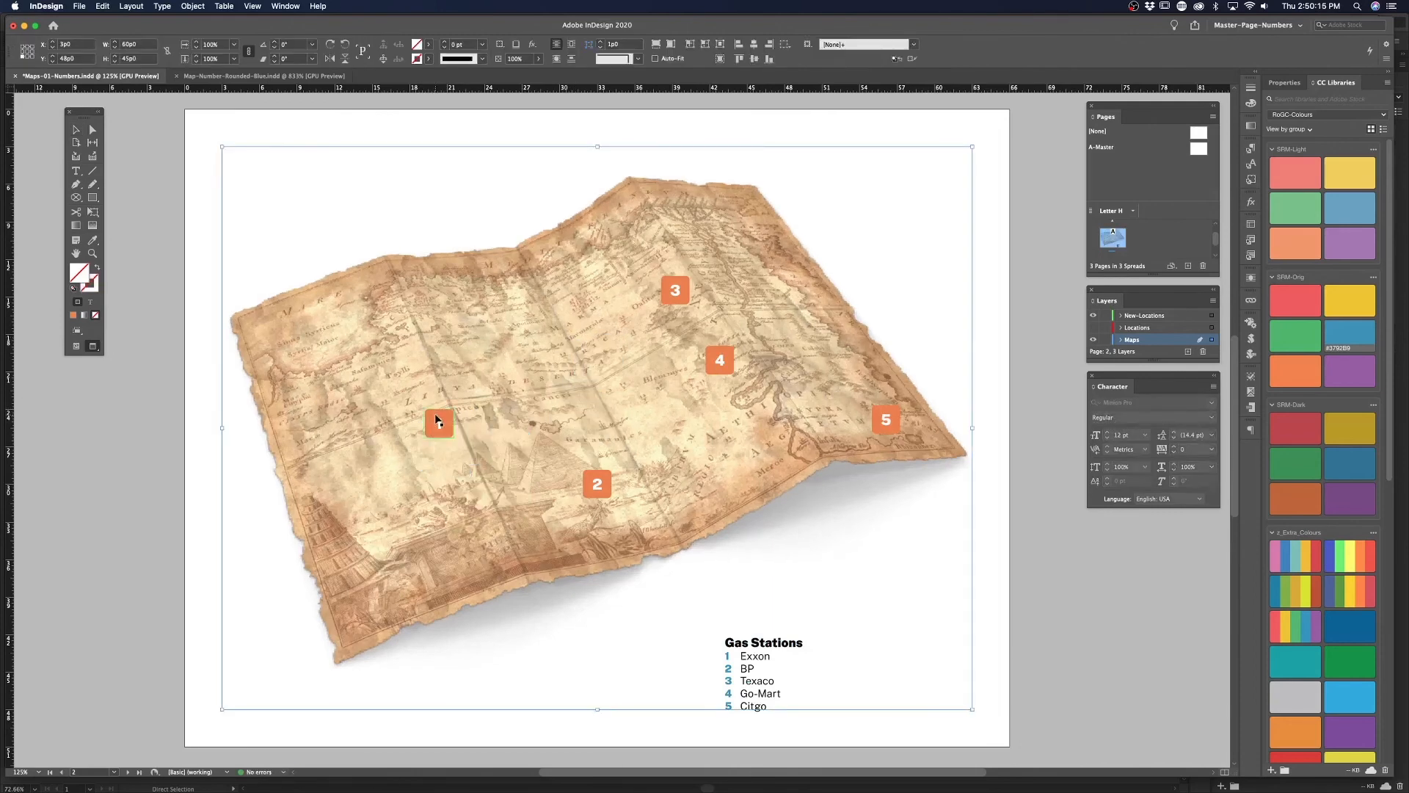
key("super+z")
left_click(437, 419)
key("super+z")
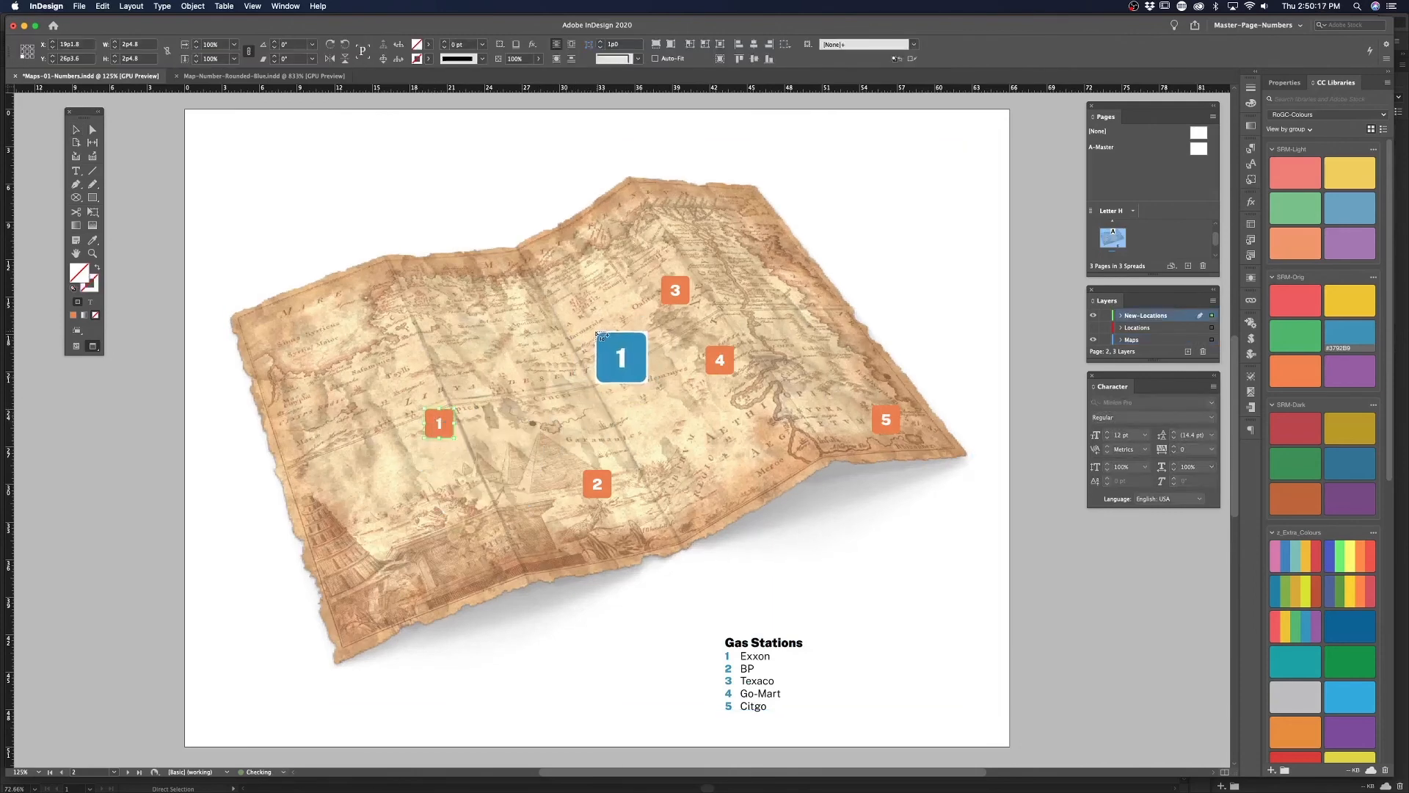
key("Escape")
left_click(593, 332)
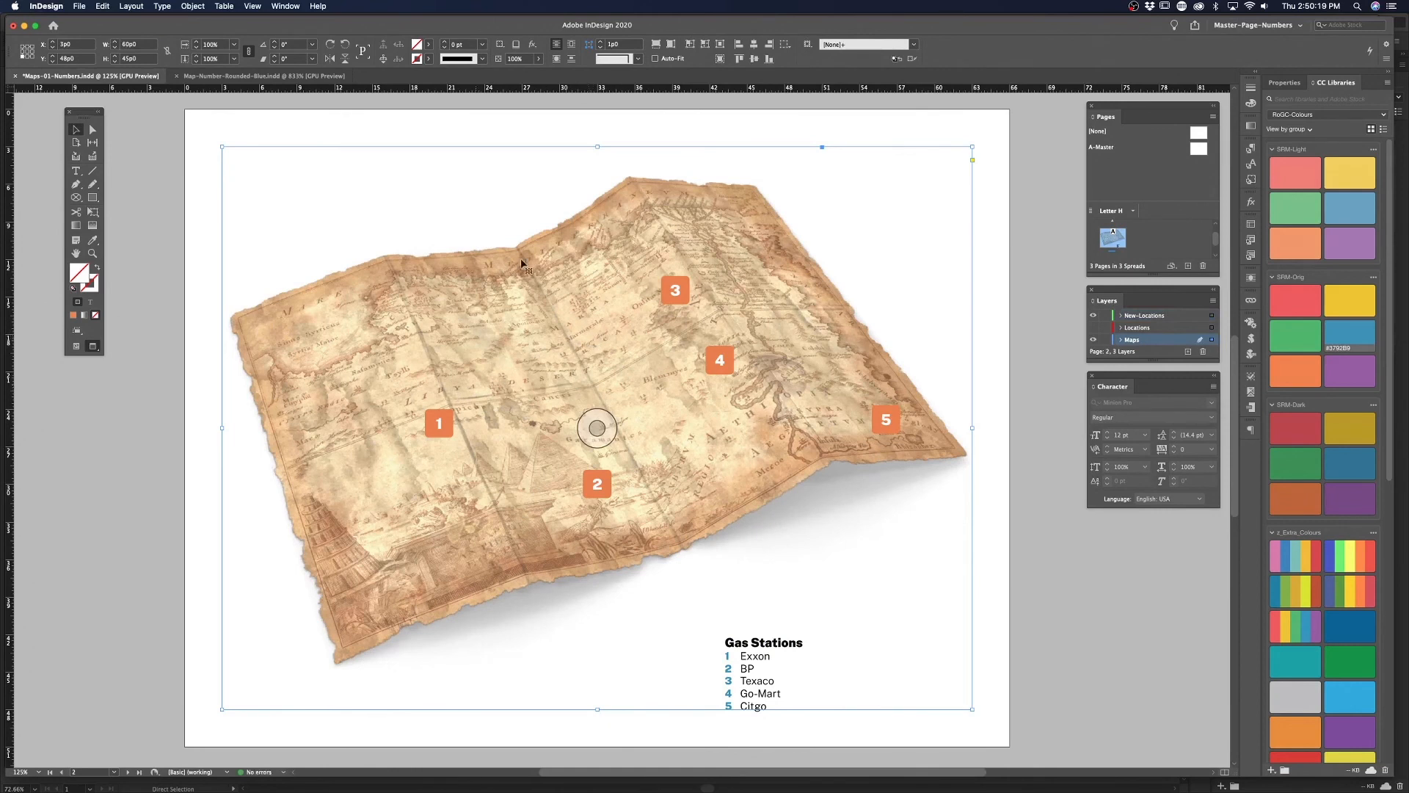
left_click(403, 126)
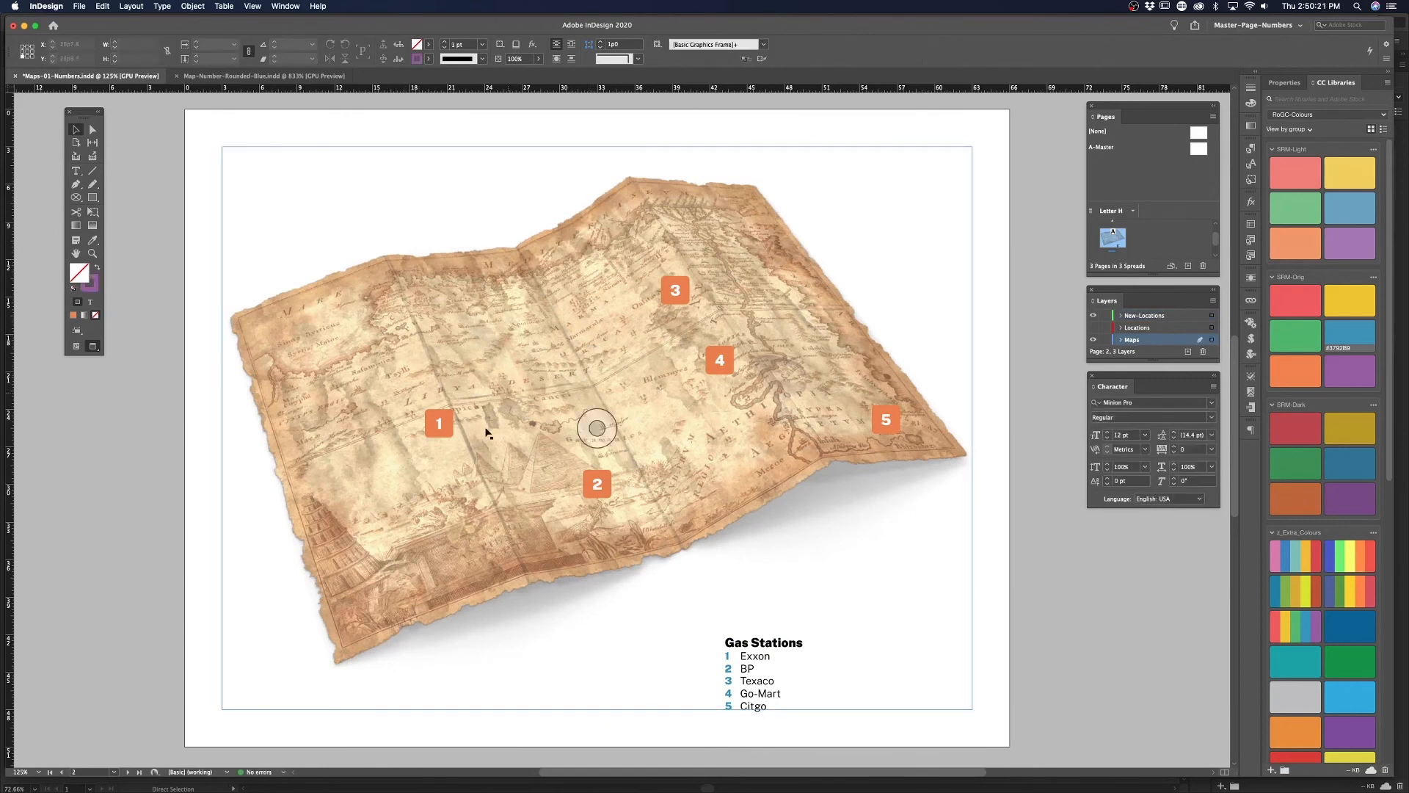
Delete the orange graphics inside the five marker frames on page 2, keep the empty frames, and show the frame edges
left_click(441, 421)
key("Delete")
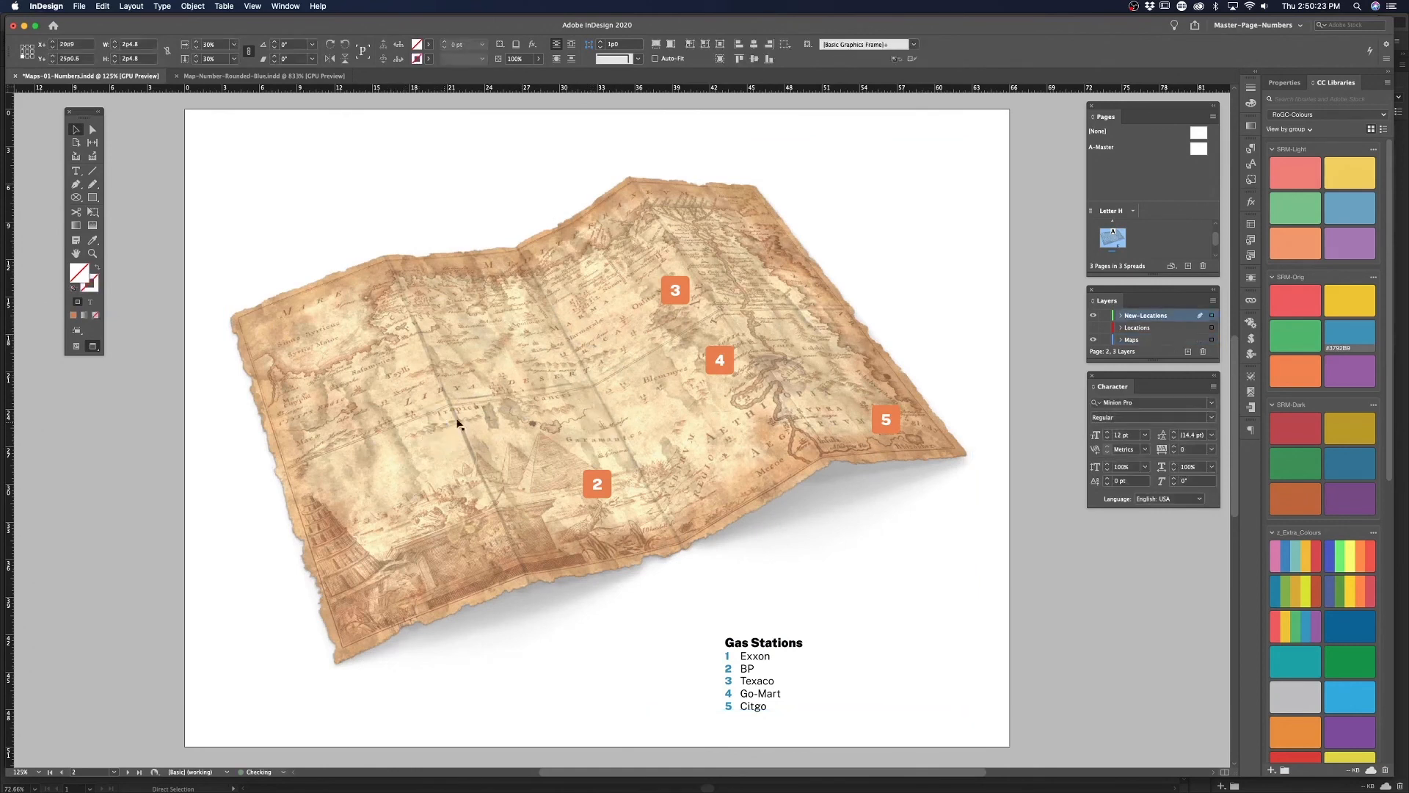
left_click(670, 299)
key("Delete")
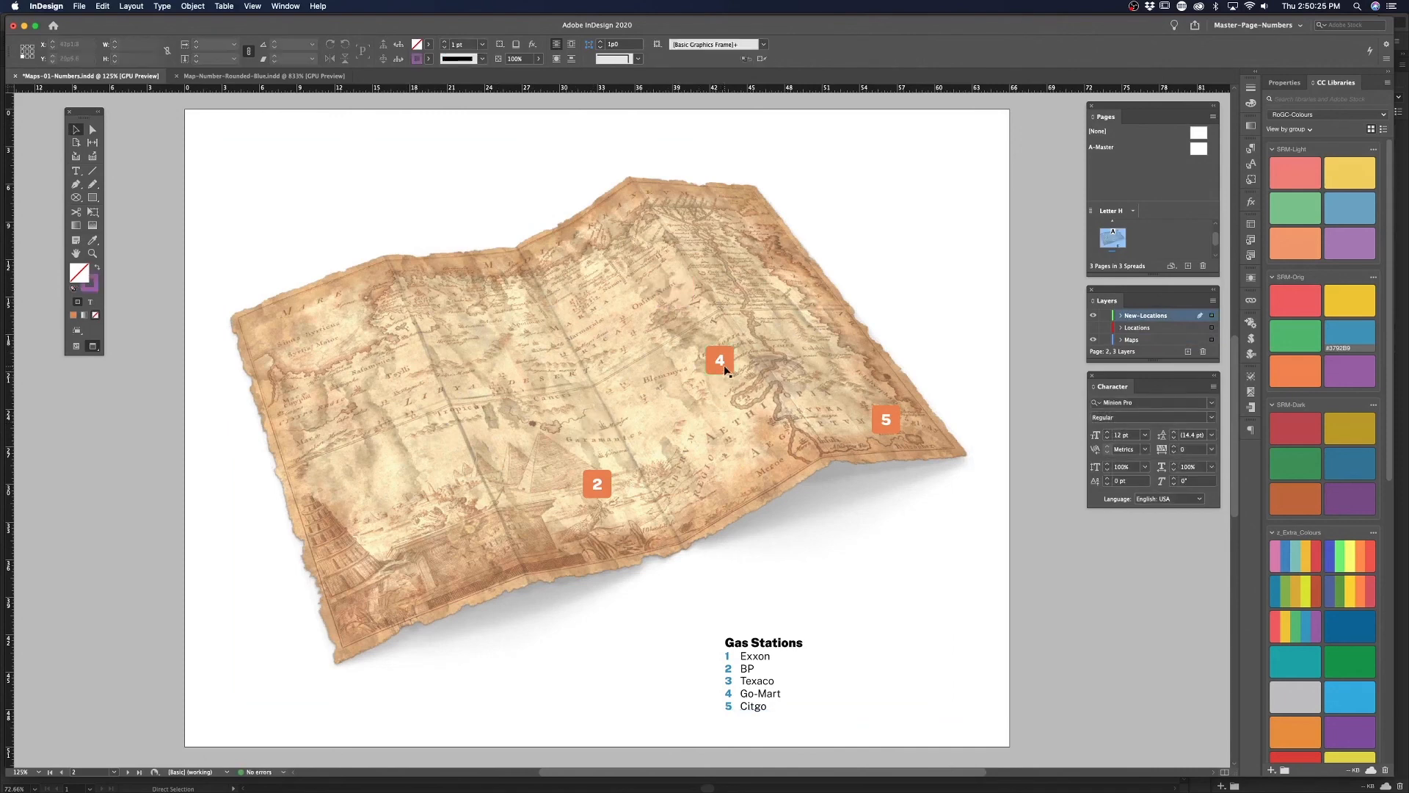
left_click(723, 364)
key("Delete")
left_click(600, 481)
key("Delete")
left_click(888, 416)
key("Delete")
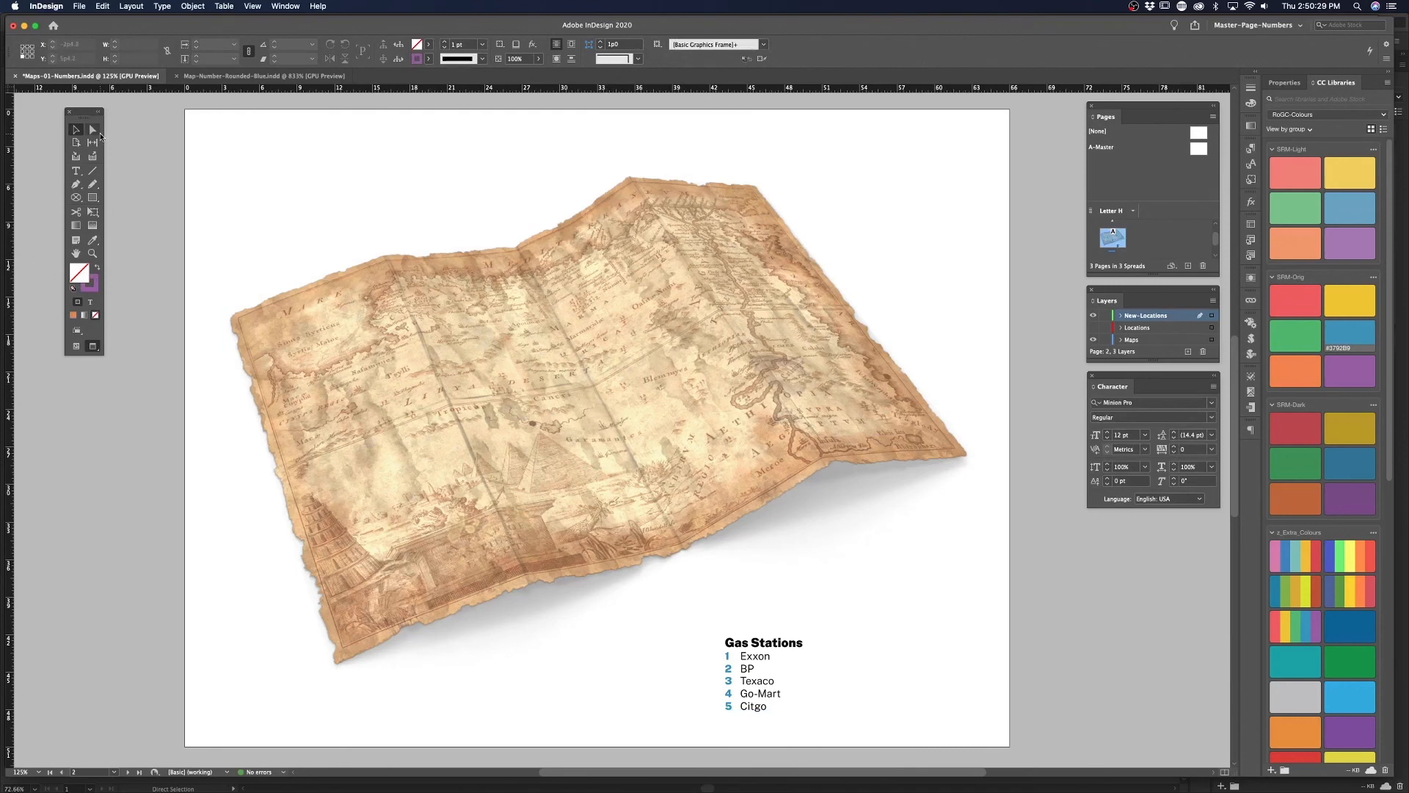
key("w")
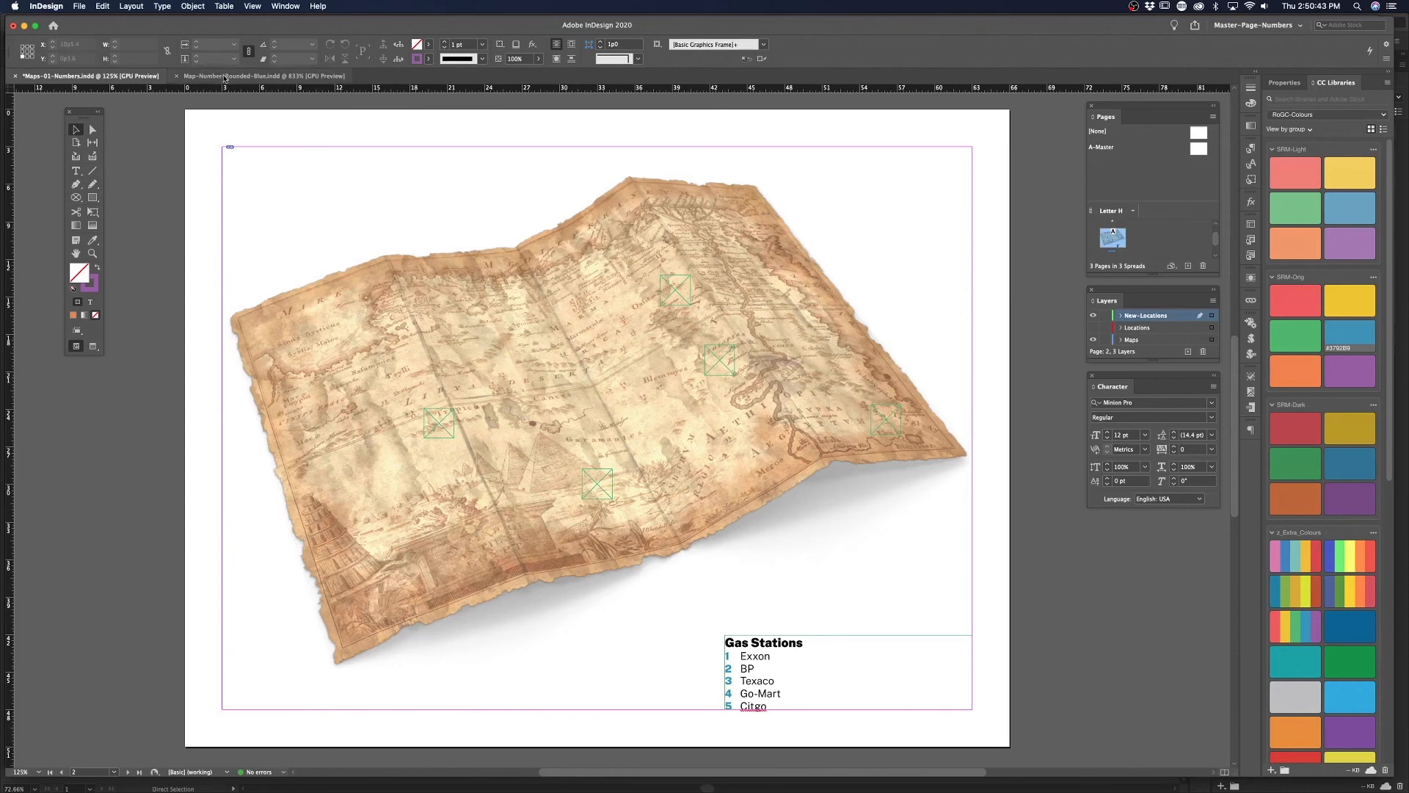
With the empty frame of marker 1 selected, import page range 1-5 of Map-Number-Rounded-Blue.indd cropped to the page bounding box
left_click(442, 433)
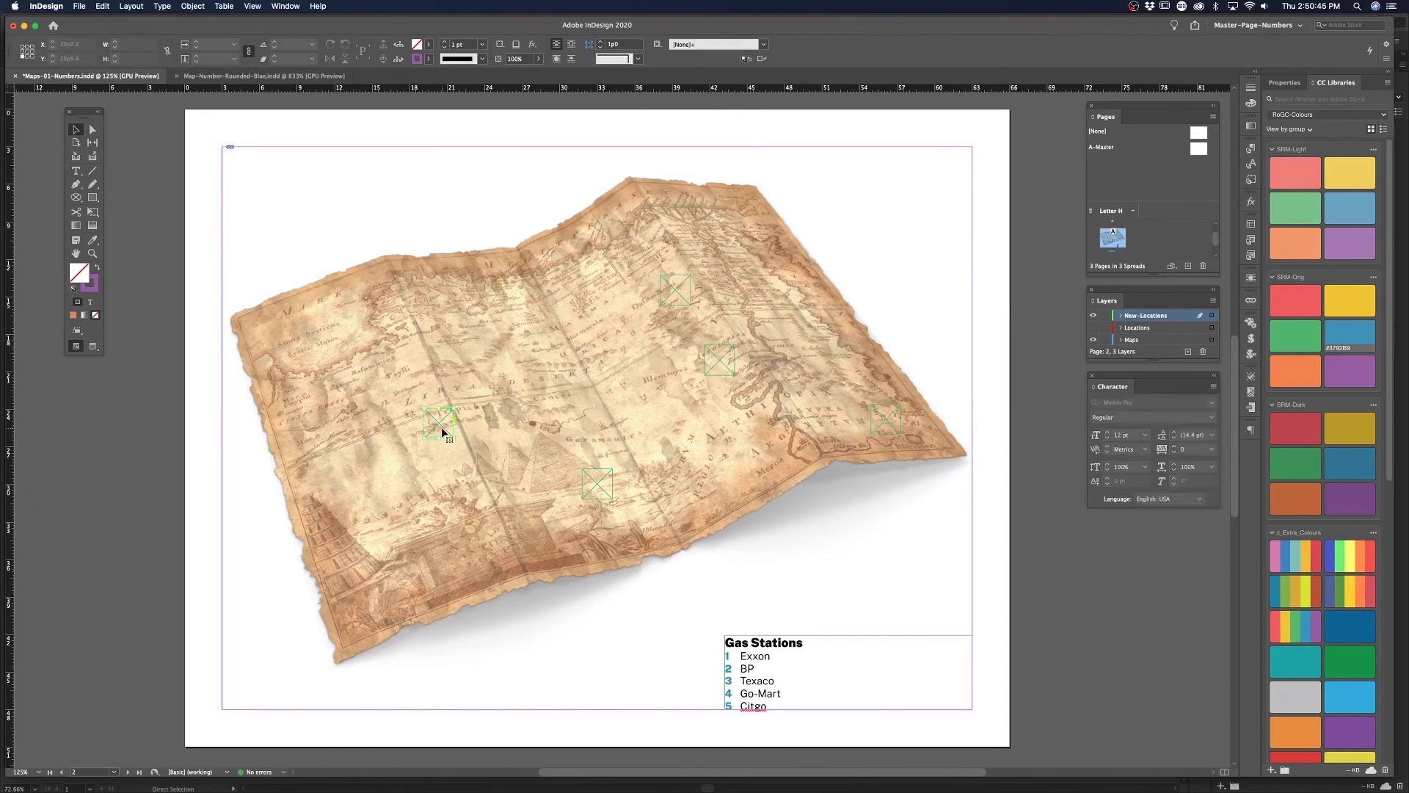
key("super+d")
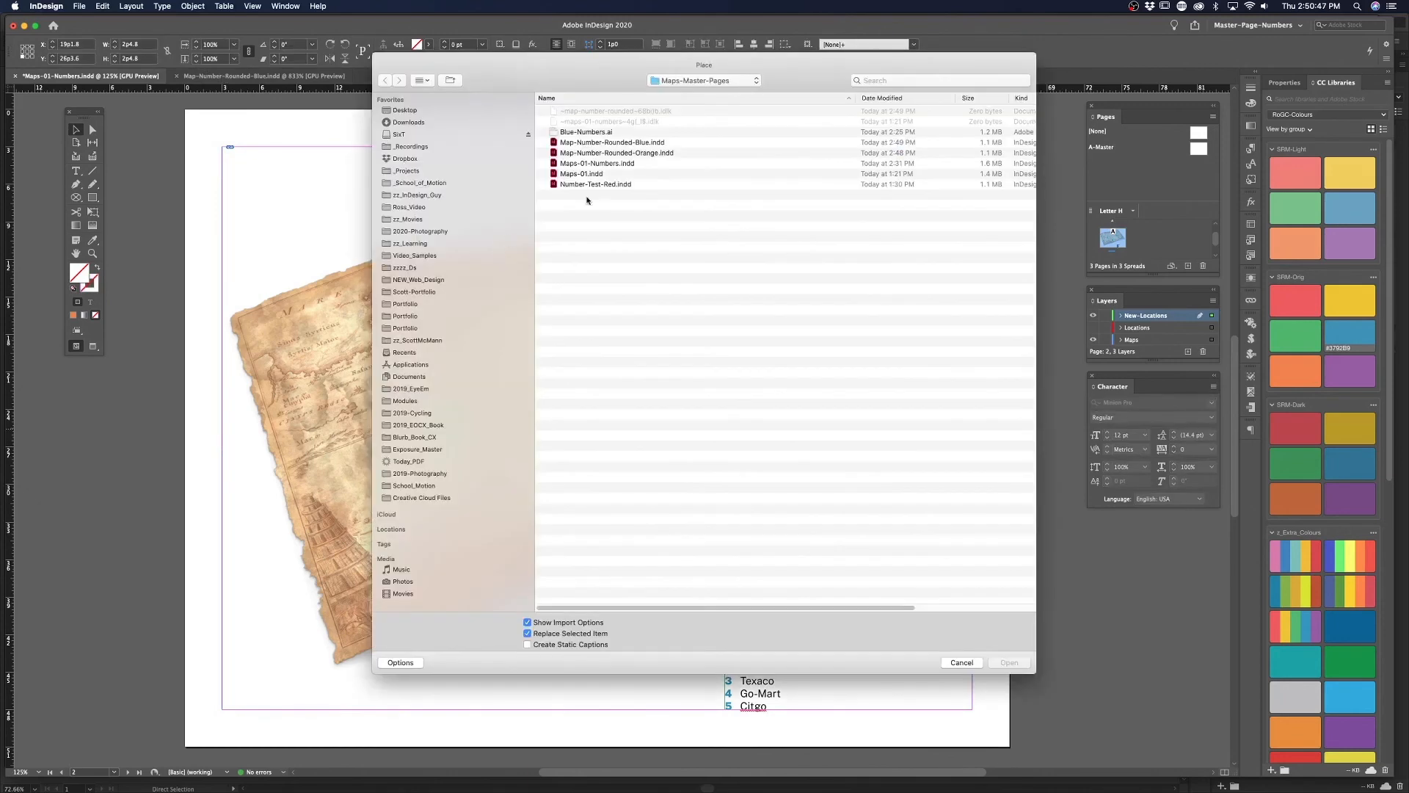
left_click(645, 145)
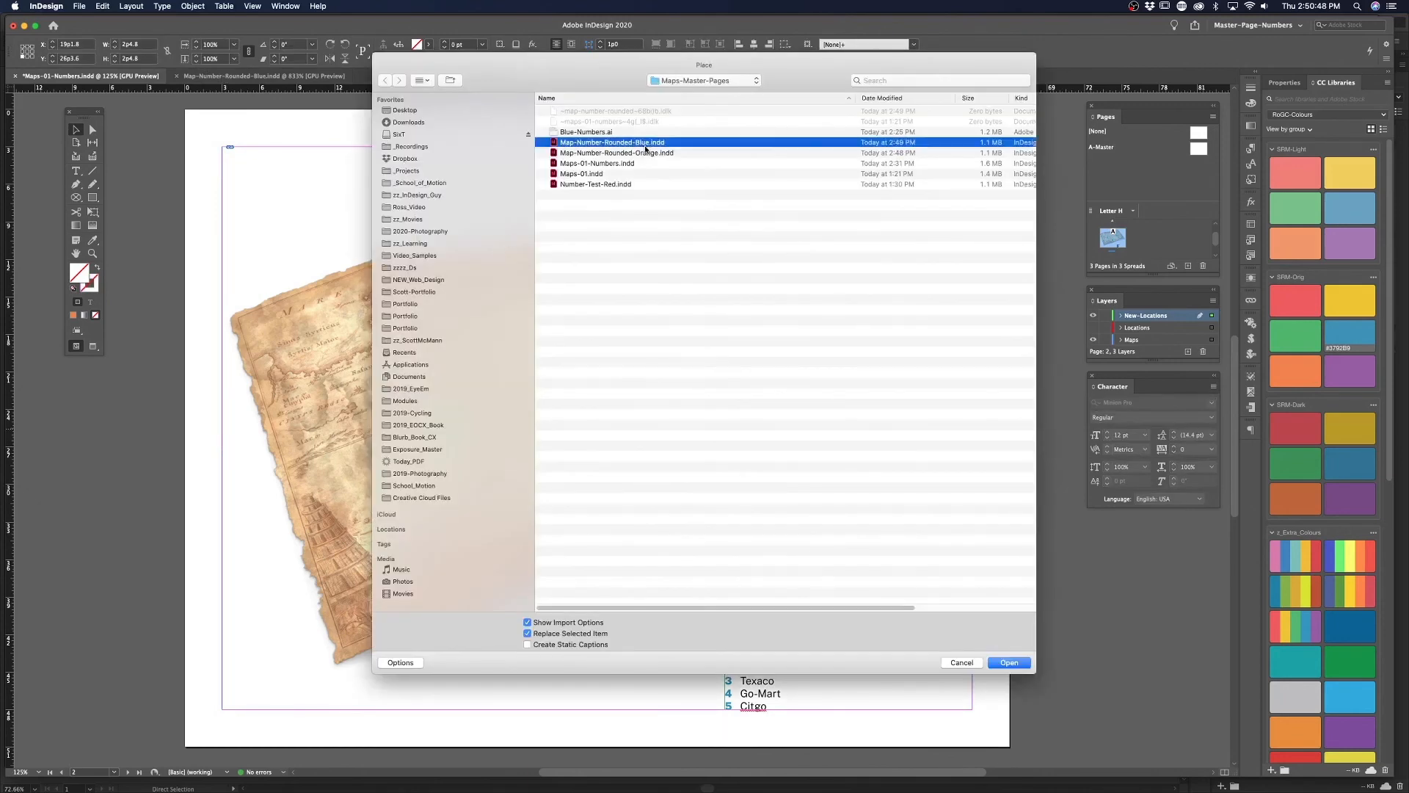
left_click(1011, 663)
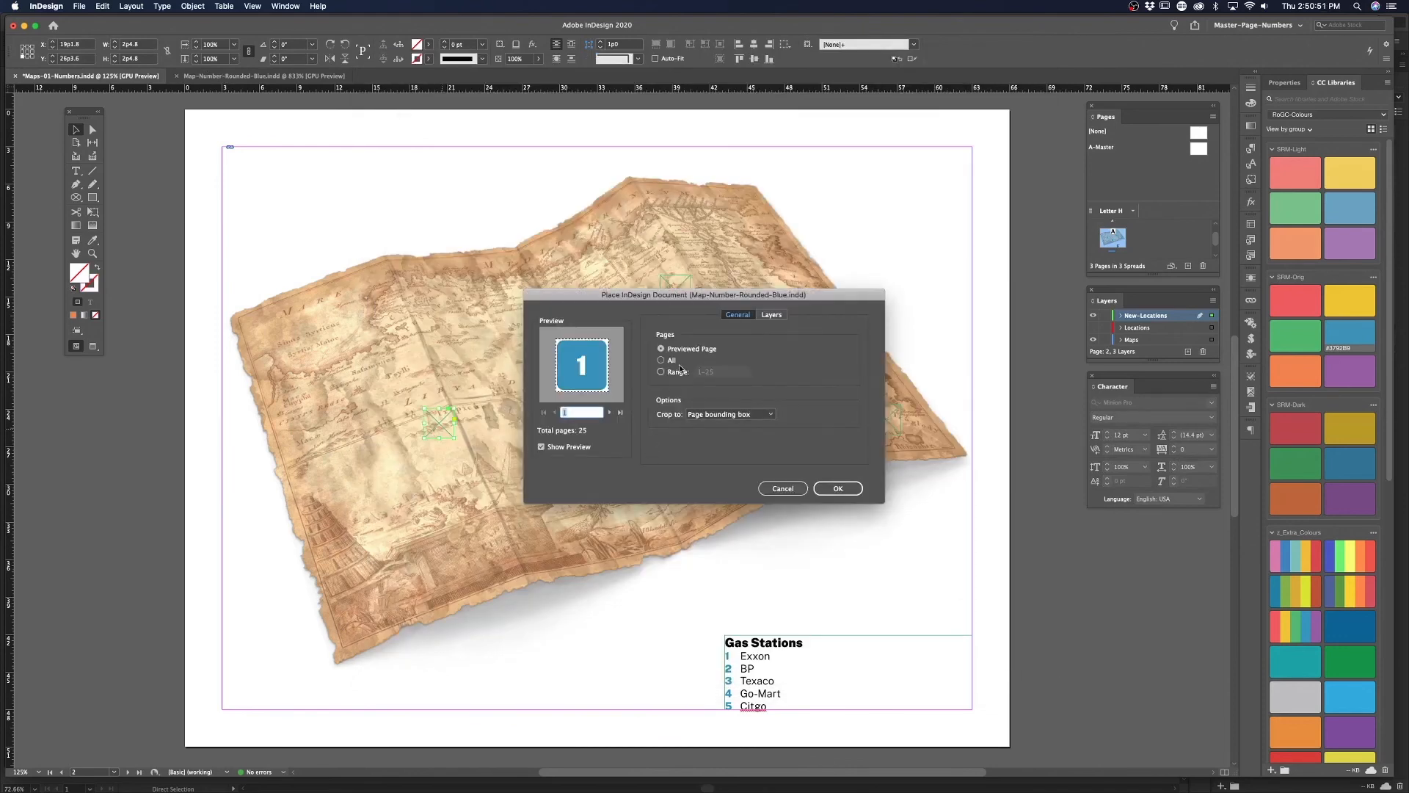
left_click(678, 371)
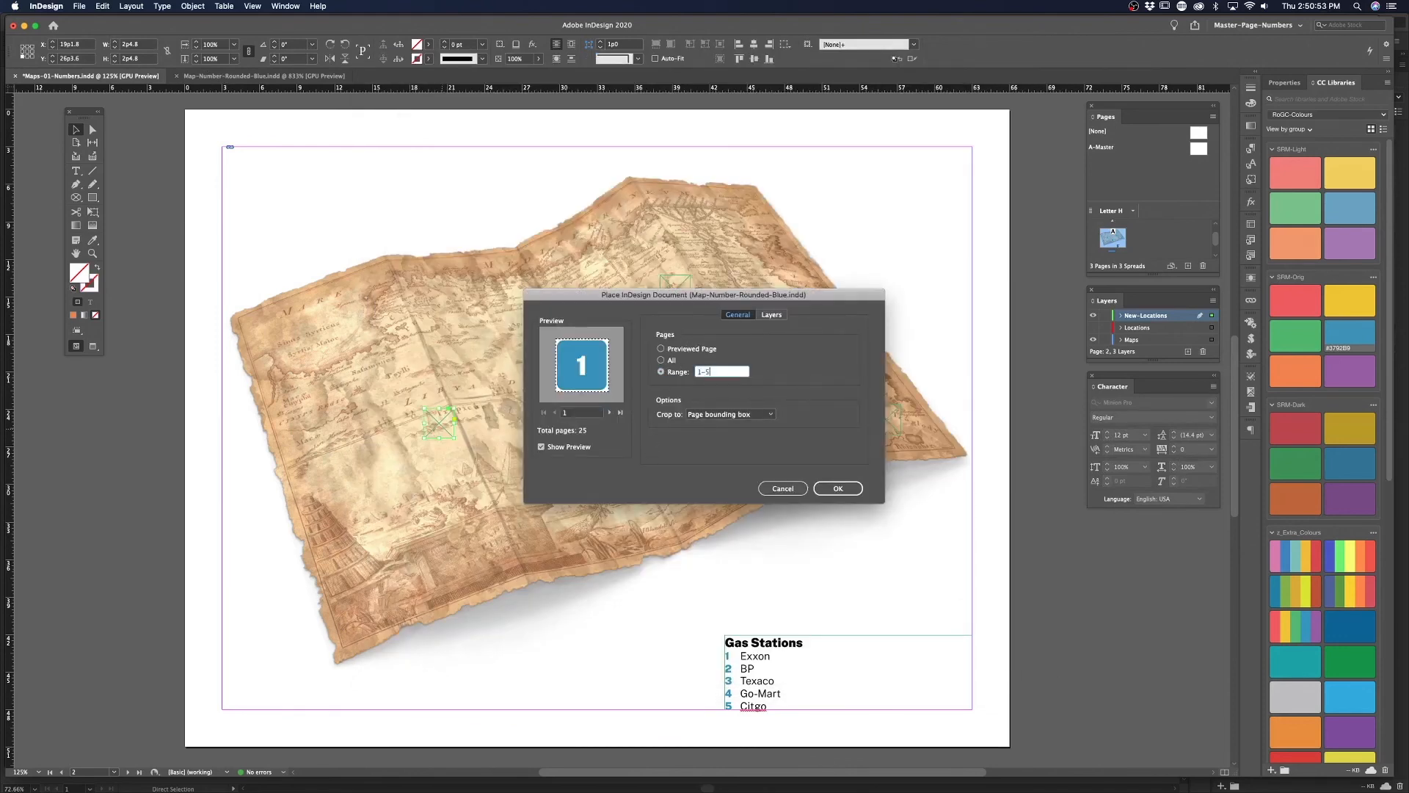
type("1-5")
key("Return")
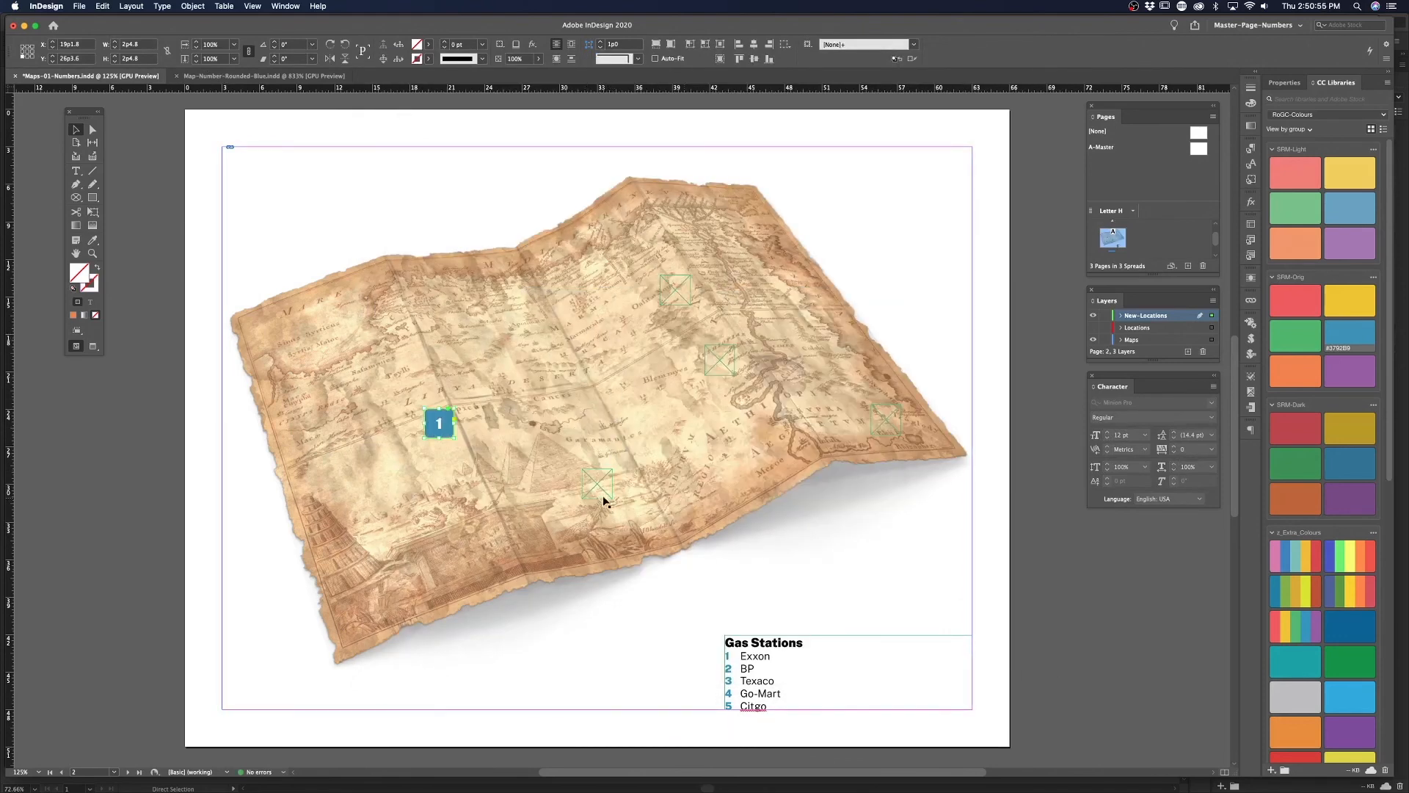
Undo the automatic replacement, fill the five empty frames with blue pages 1 to 5 in order, and save the document
key("super+z")
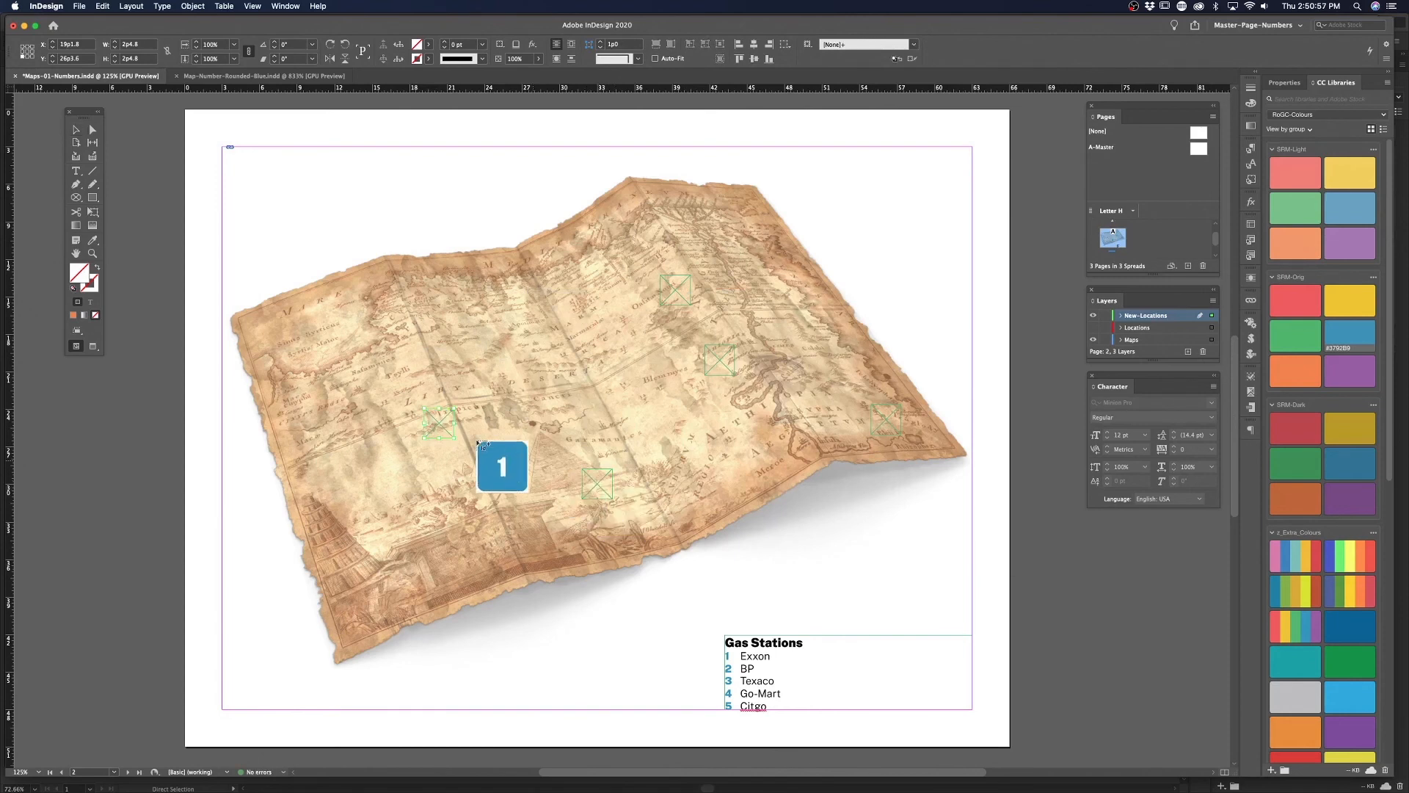
left_click(446, 413)
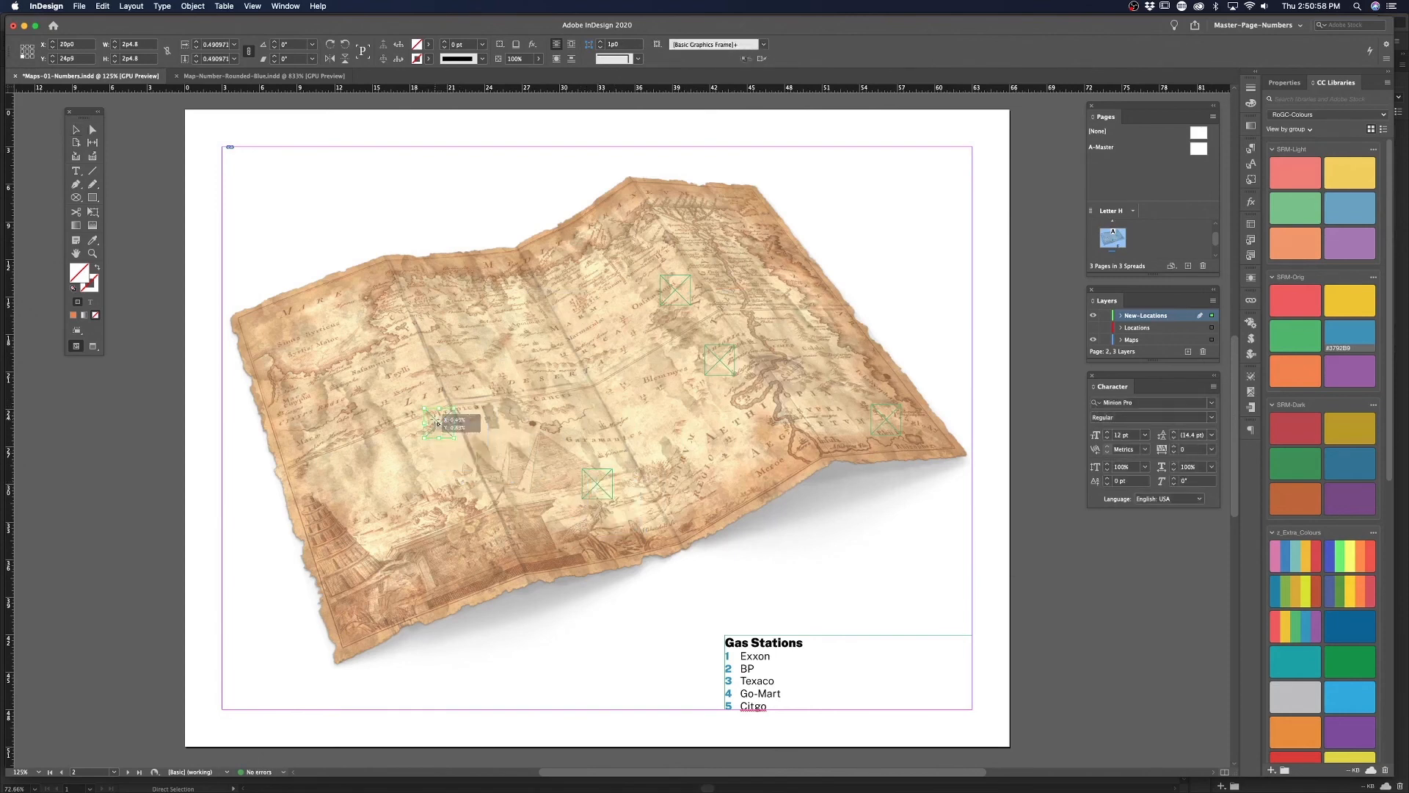
left_click(592, 477)
left_click(664, 293)
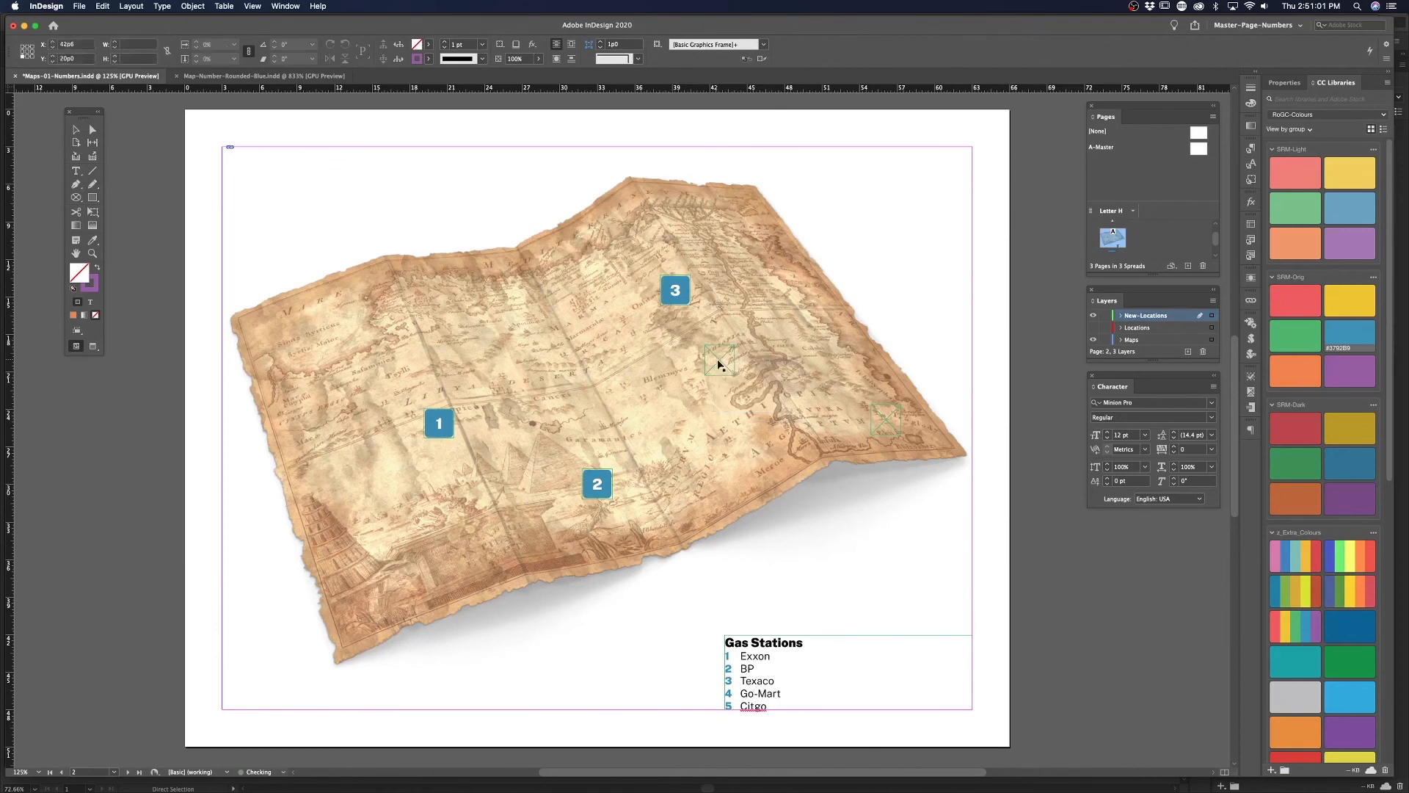
left_click(716, 360)
left_click(877, 420)
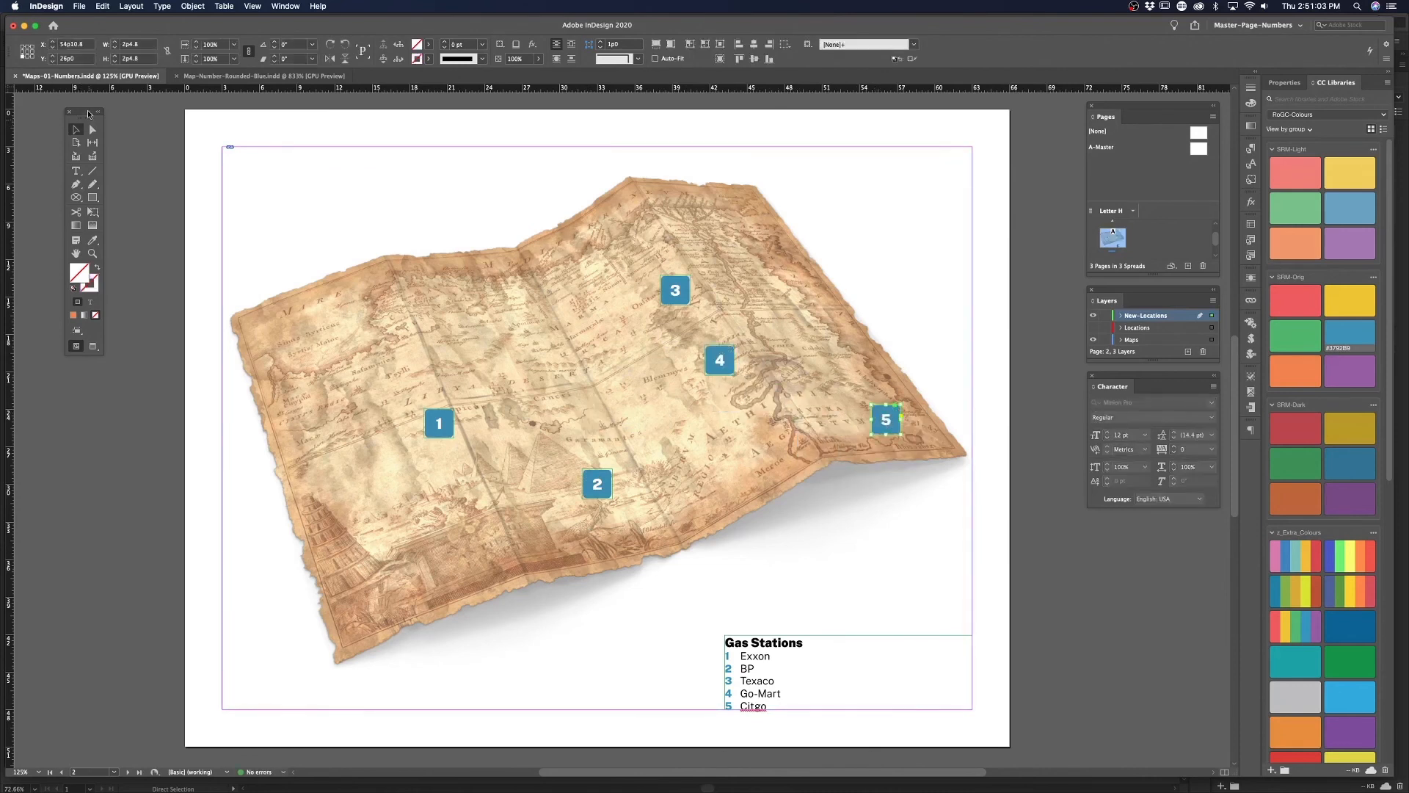
left_click(249, 127)
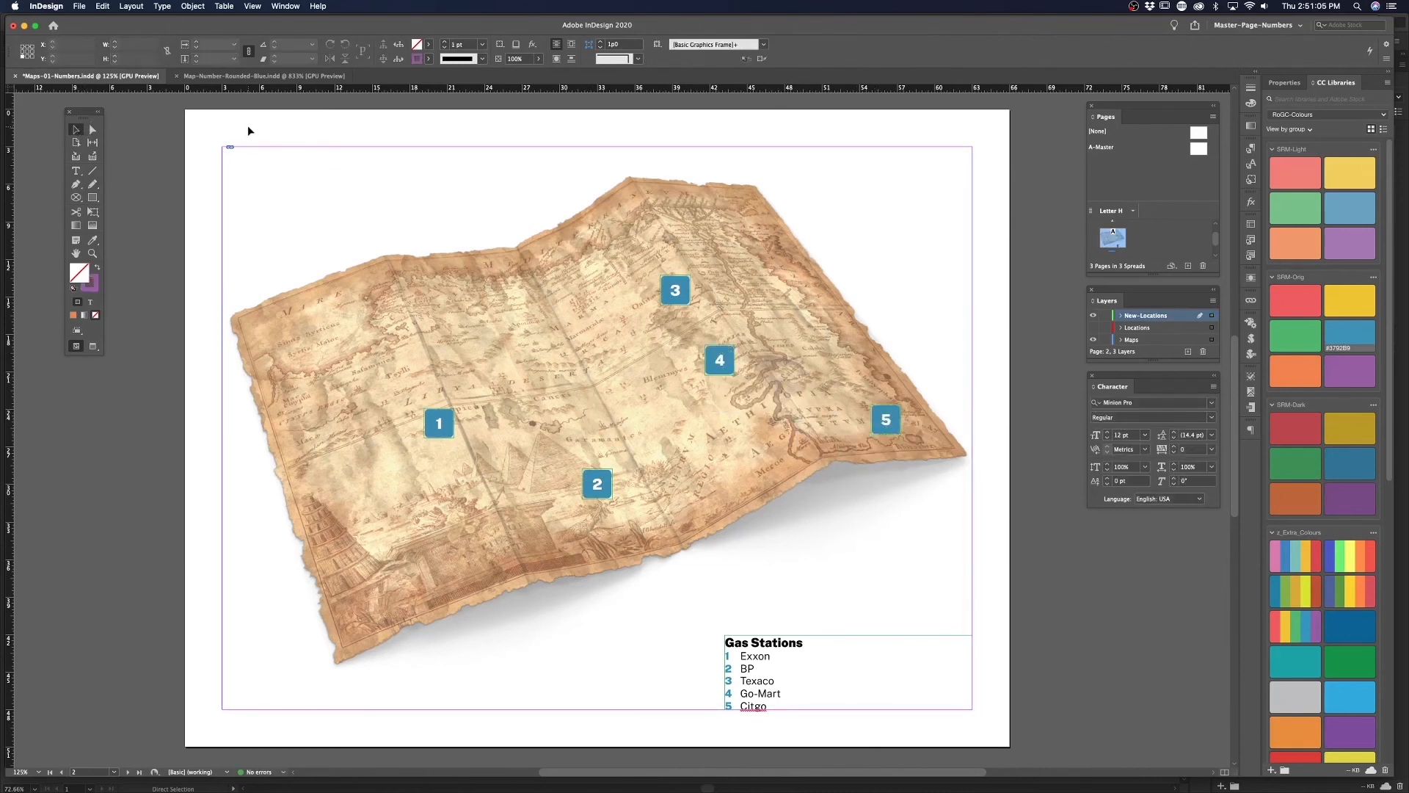
key("super+s")
On page 3, show the Locations layer, move the Hammock District list to the New-Locations layer, and hide Locations again
key("shift+Page_Down")
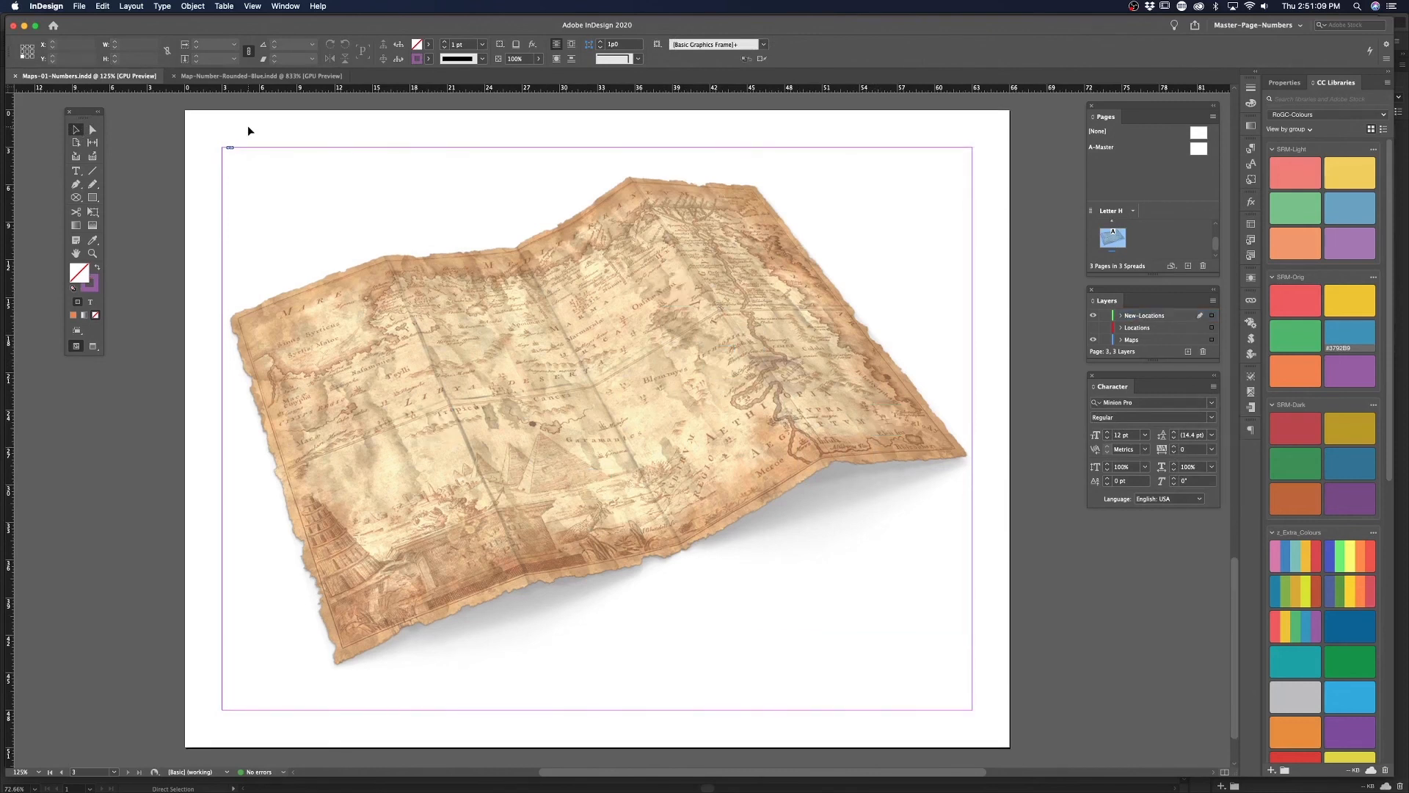
left_click(598, 428)
left_click(1094, 327)
left_click(883, 661)
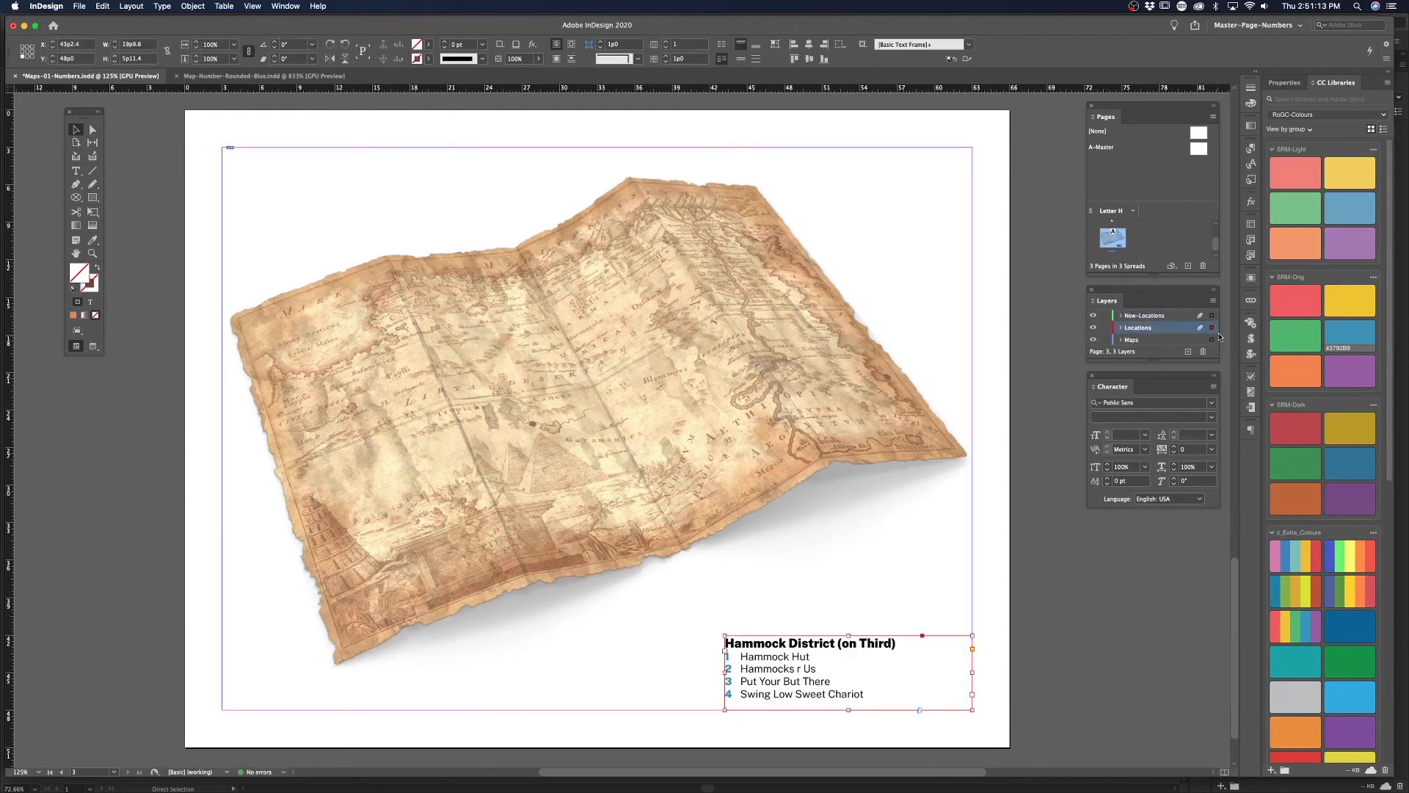
left_click_drag(1211, 327, 1212, 316)
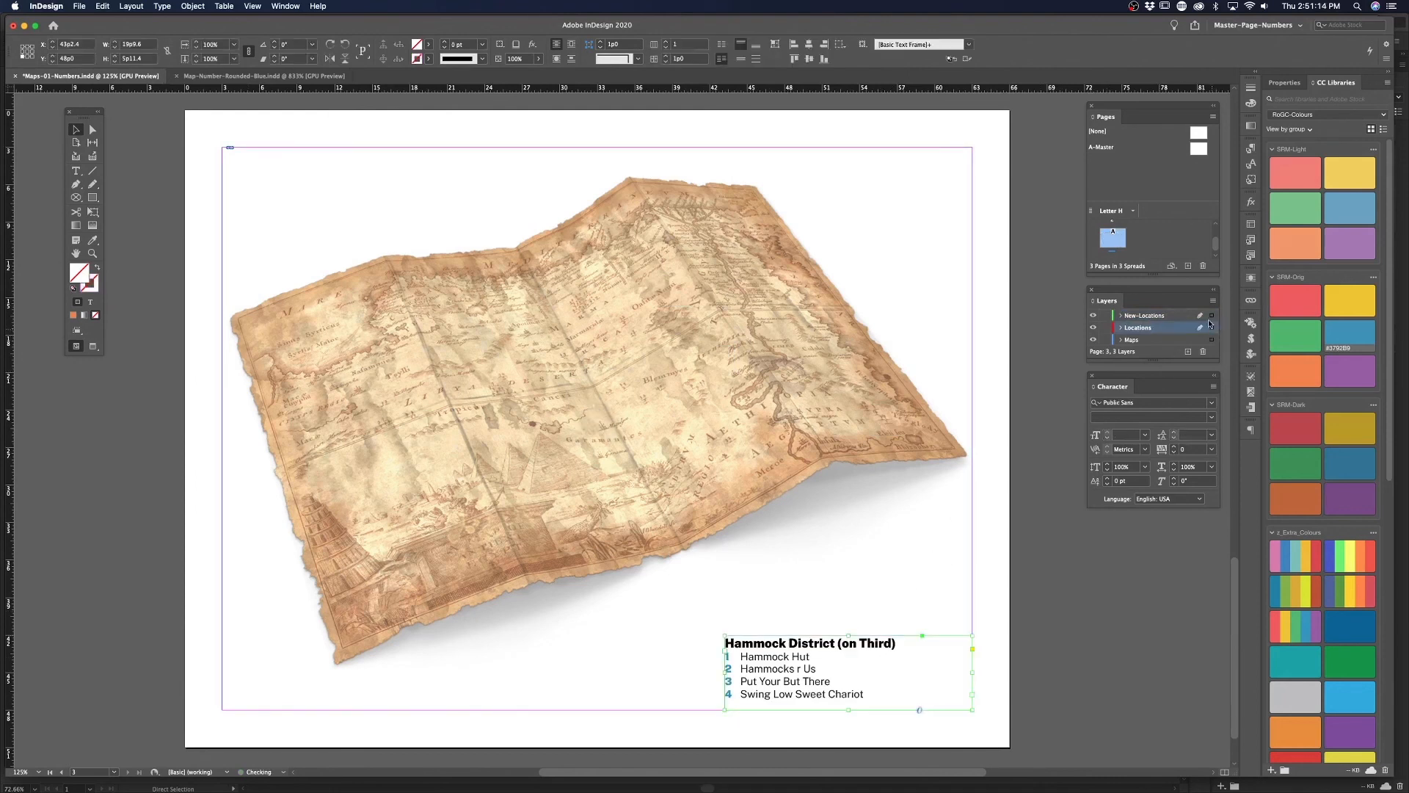
left_click(1094, 328)
left_click(597, 428)
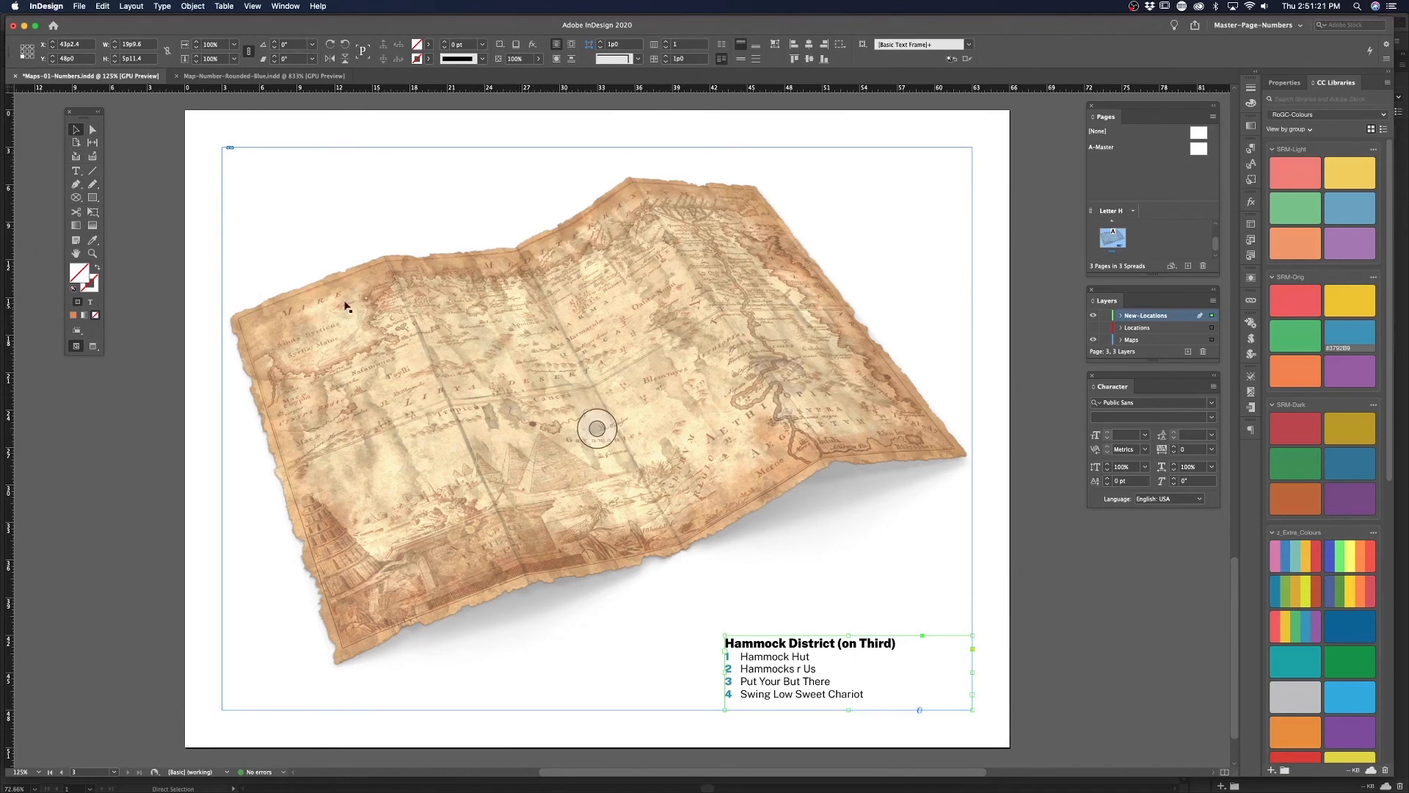
Copy markers 1, 2, 3 and 5 from the Gas Stations page and paste them in place on page 3
key("shift+Page_Up")
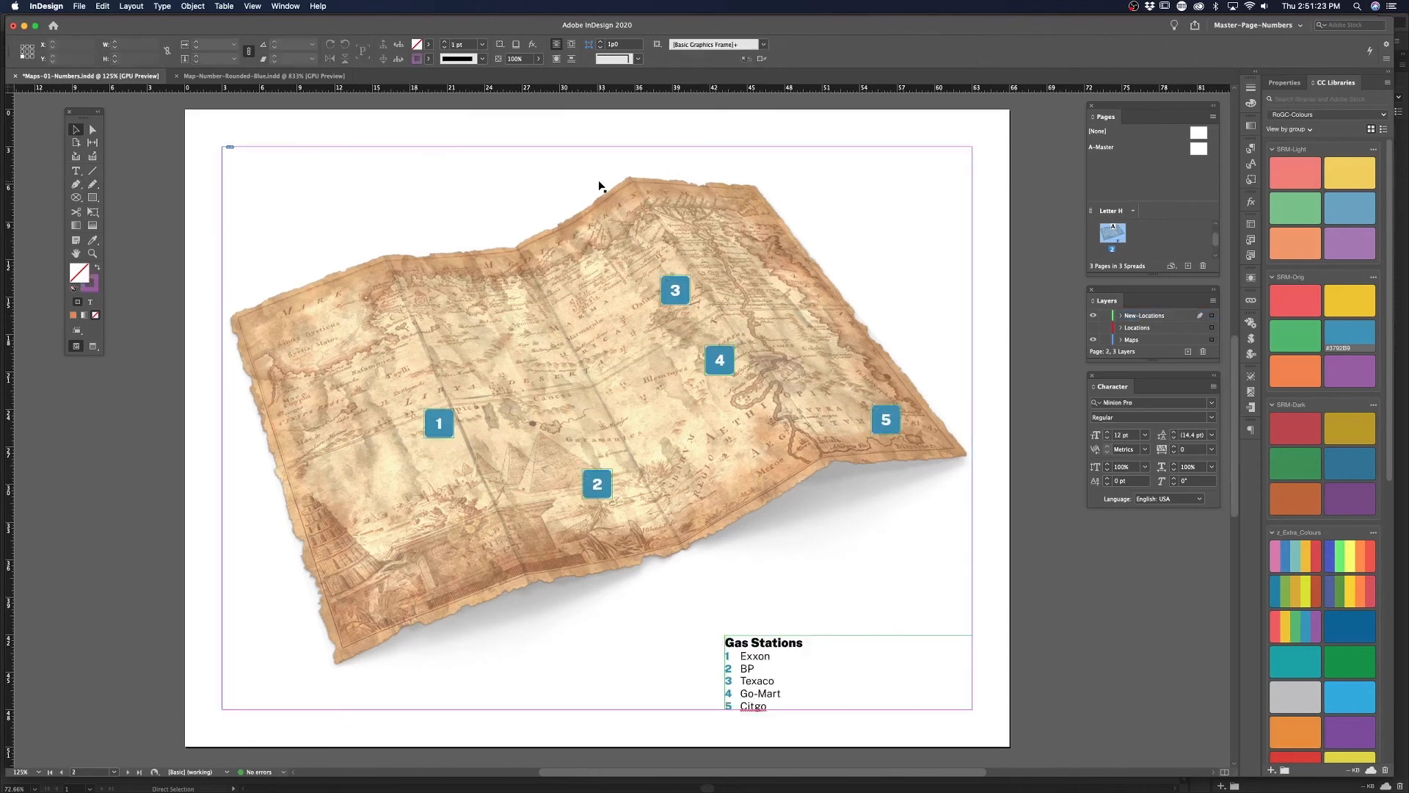
left_click(679, 295)
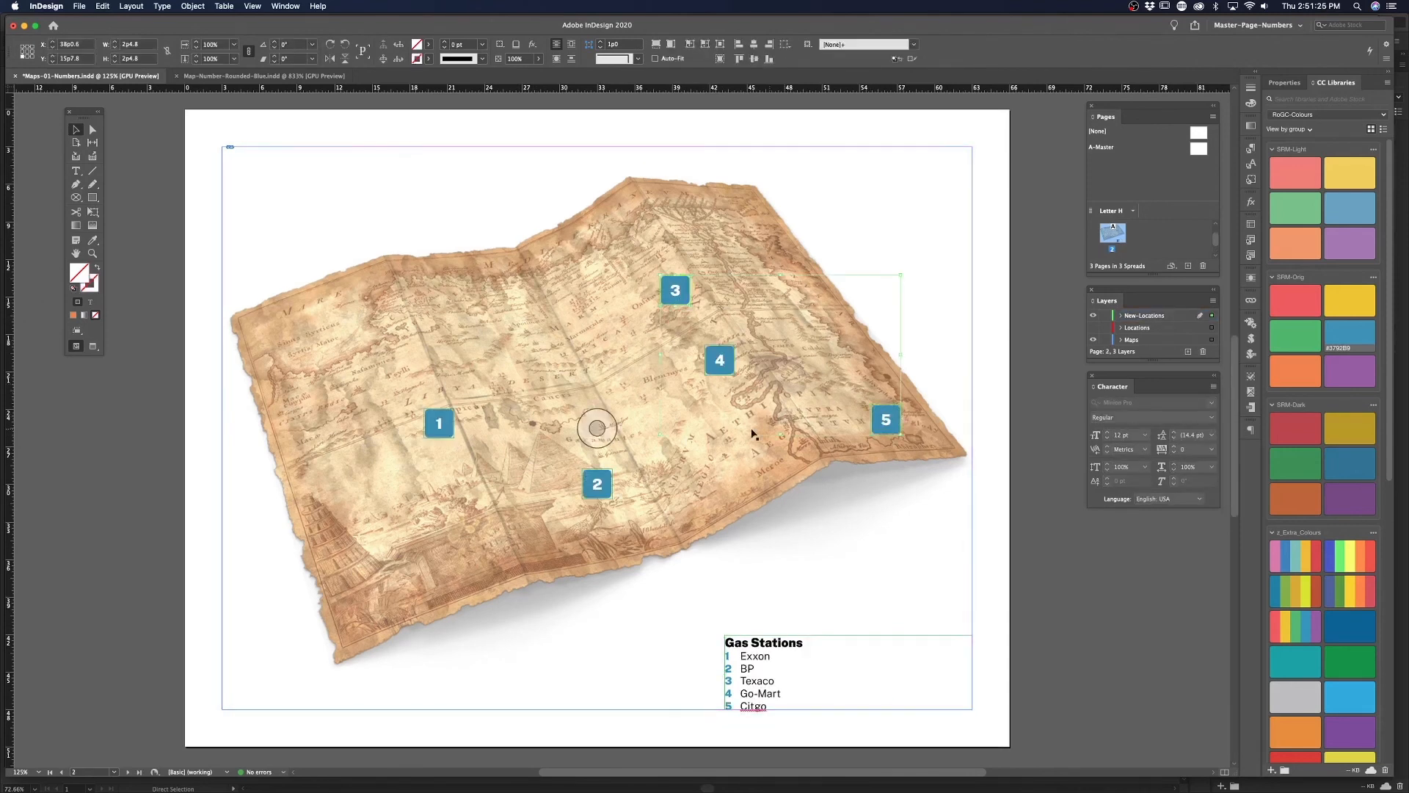
left_click(897, 422, "shift")
left_click(596, 481, "shift")
left_click(439, 430, "shift")
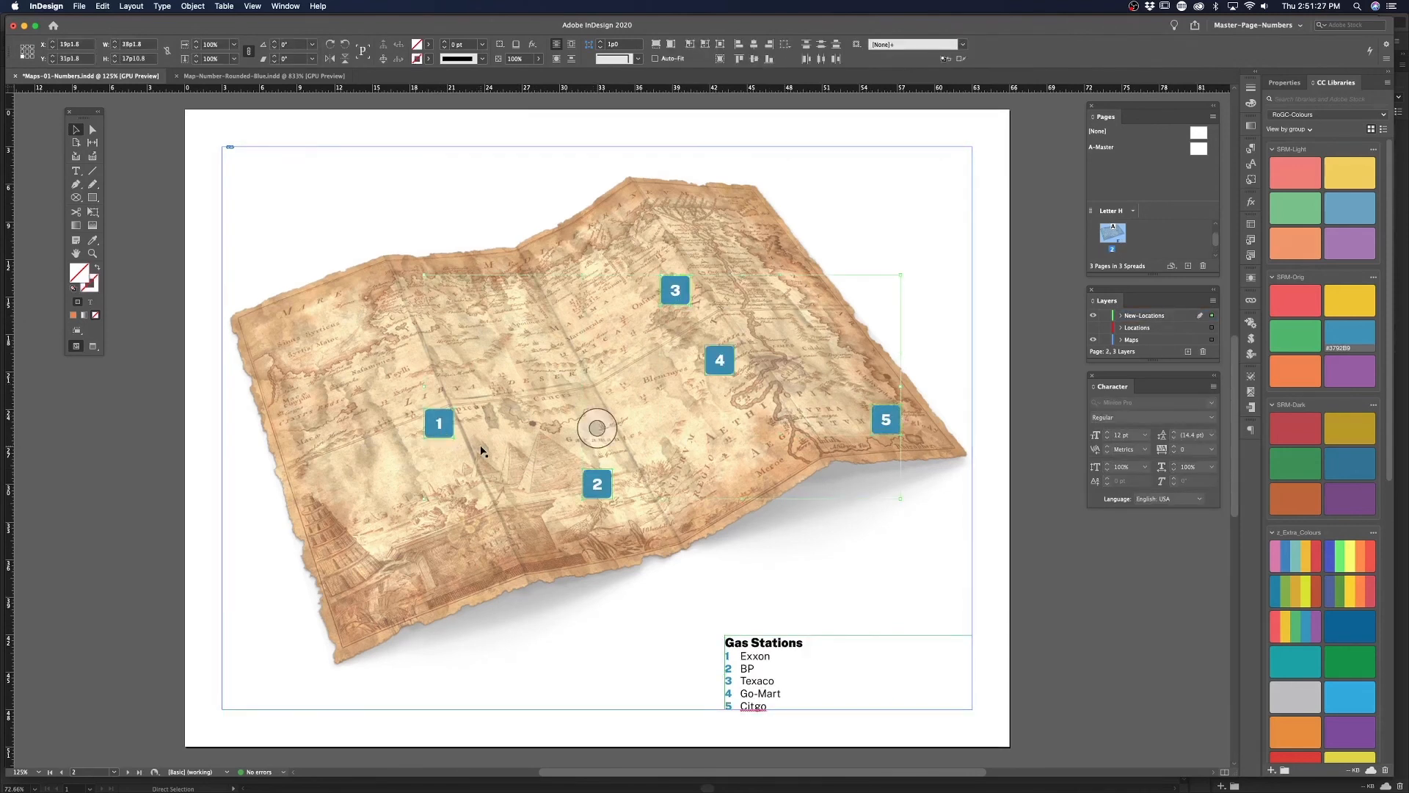
key("shift+Page_Down")
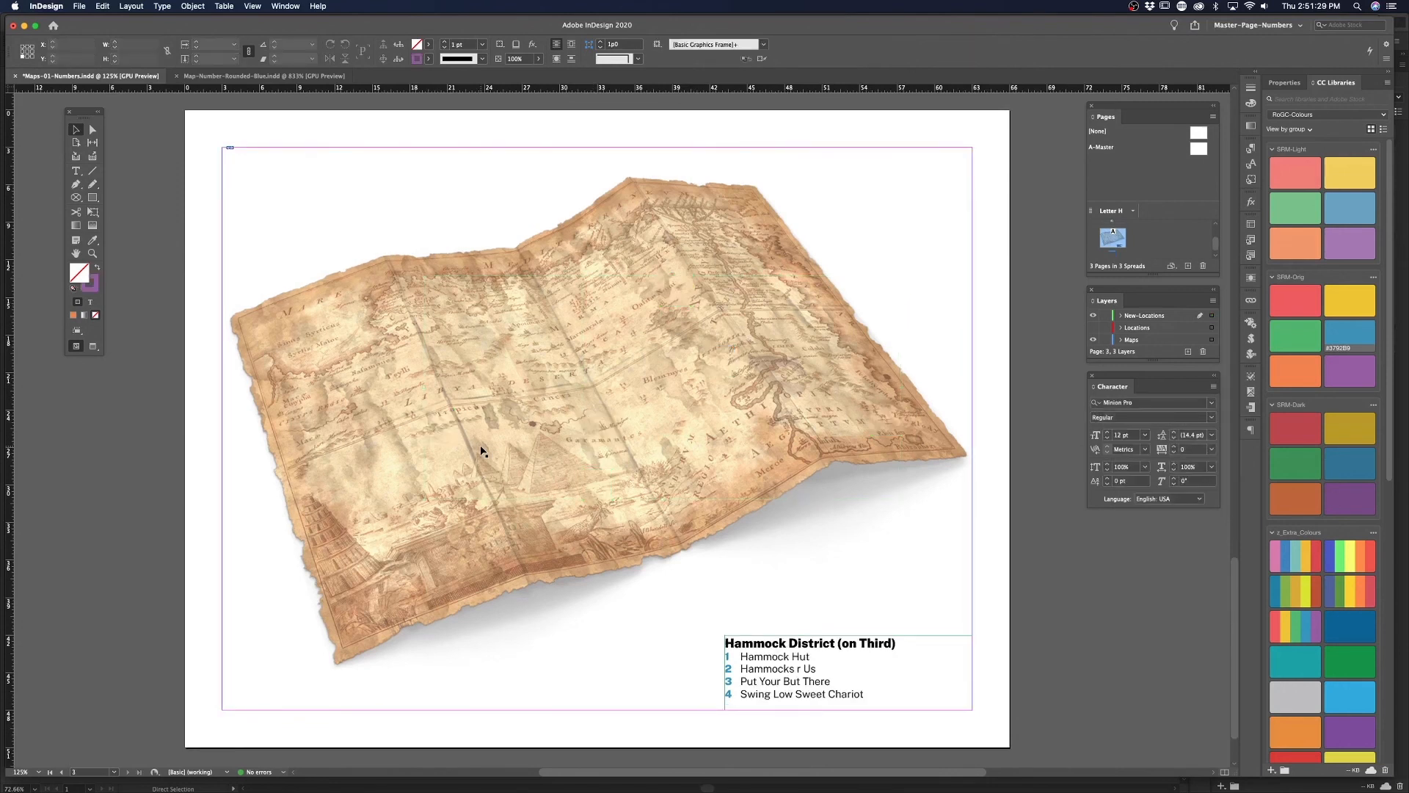
key("super+alt+shift+v")
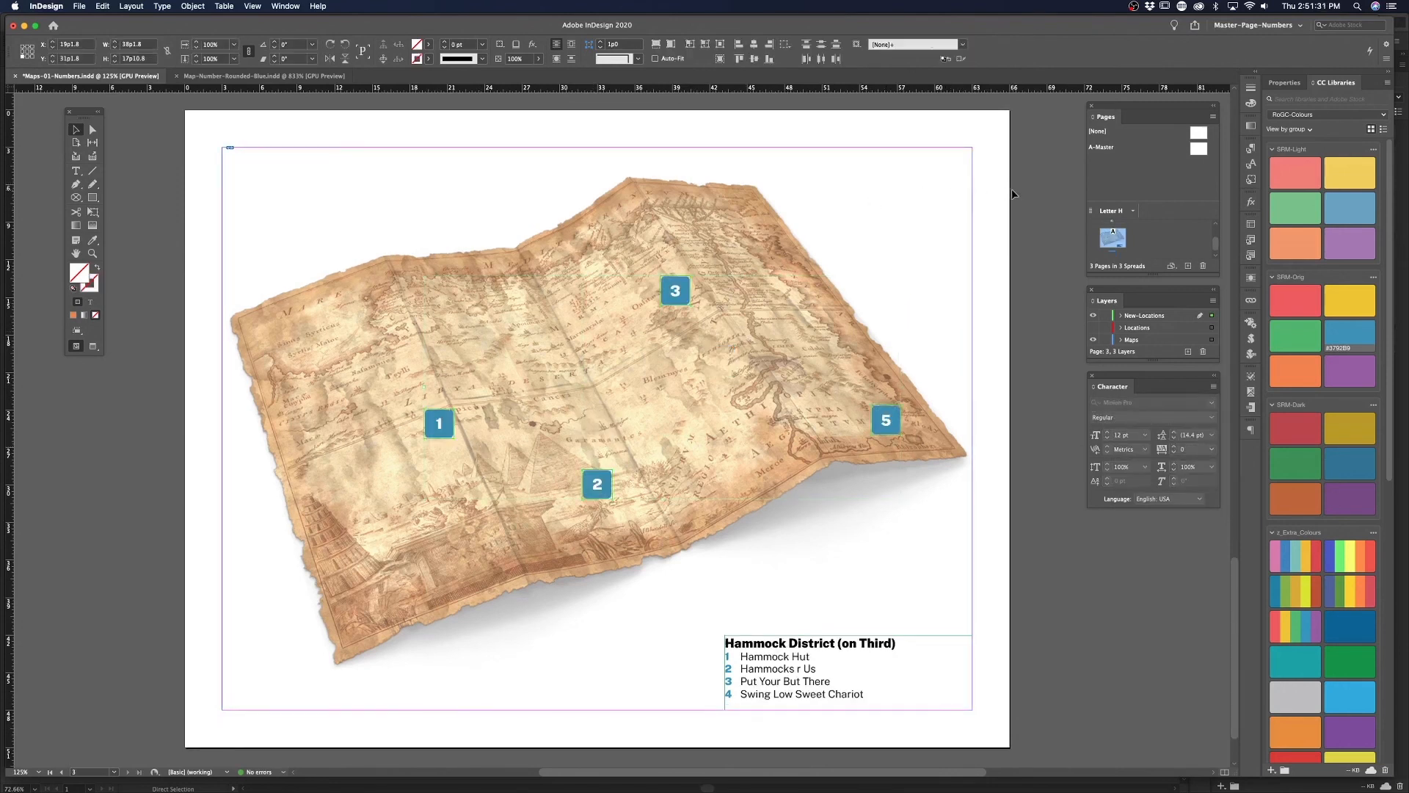
left_click(1012, 194)
Rearrange the four pasted markers on page 3: 3 near the map's upper edge, 2 left of centre, 5 near the lower edge, 1 at upper left
left_click_drag(676, 292, 558, 274)
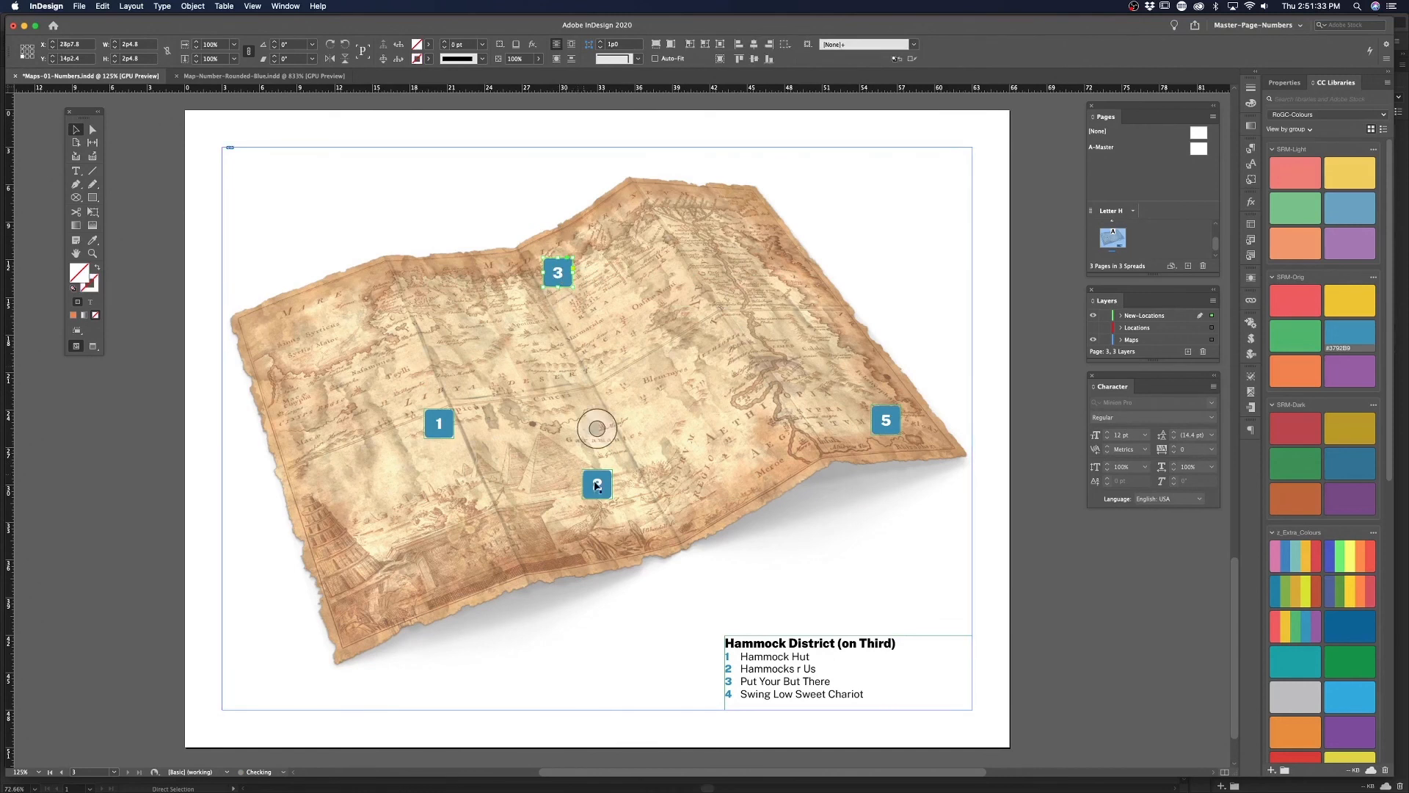
mouse_move(597, 485)
left_mouse_down()
mouse_move(514, 433)
mouse_move(503, 369)
left_mouse_up()
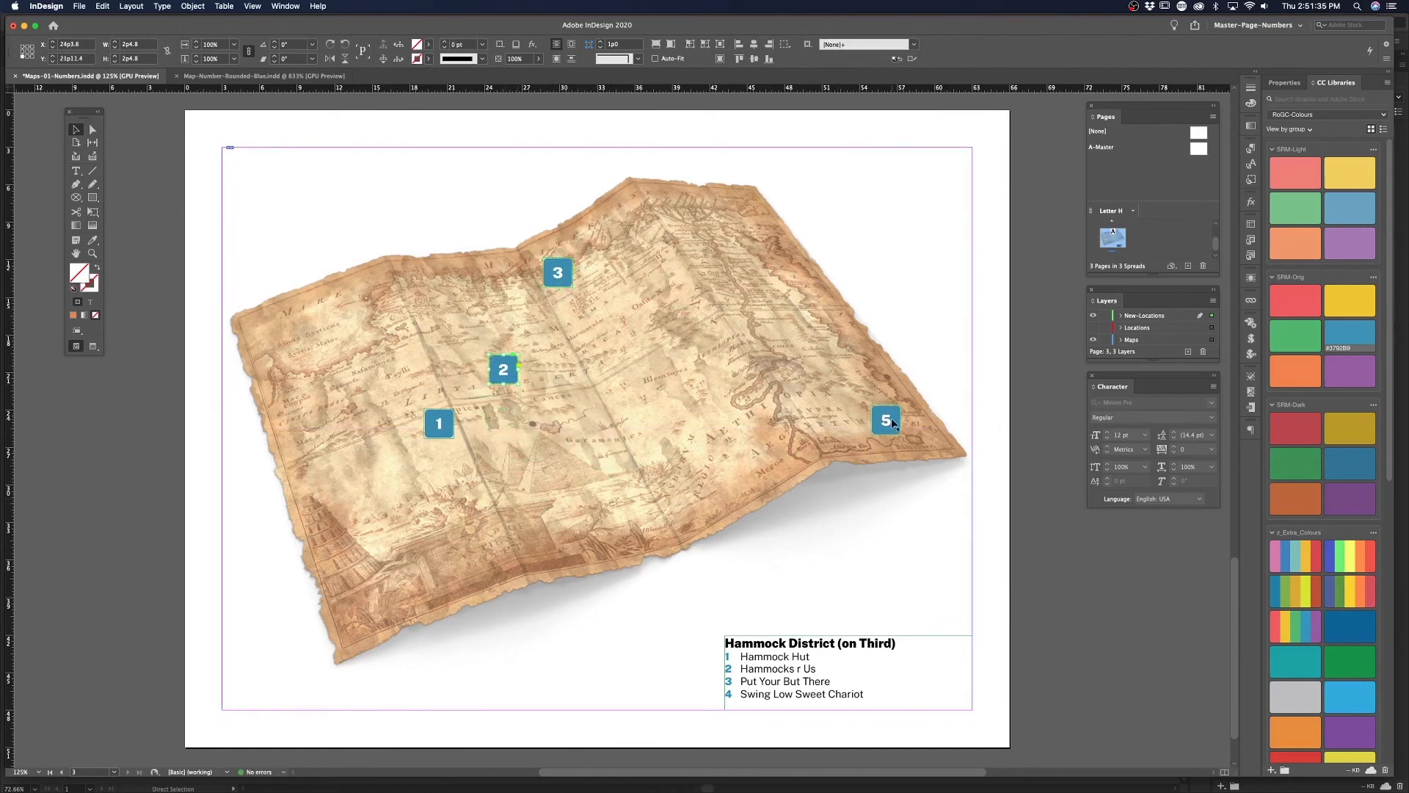
left_click_drag(893, 423, 627, 506)
left_click_drag(450, 429, 390, 331)
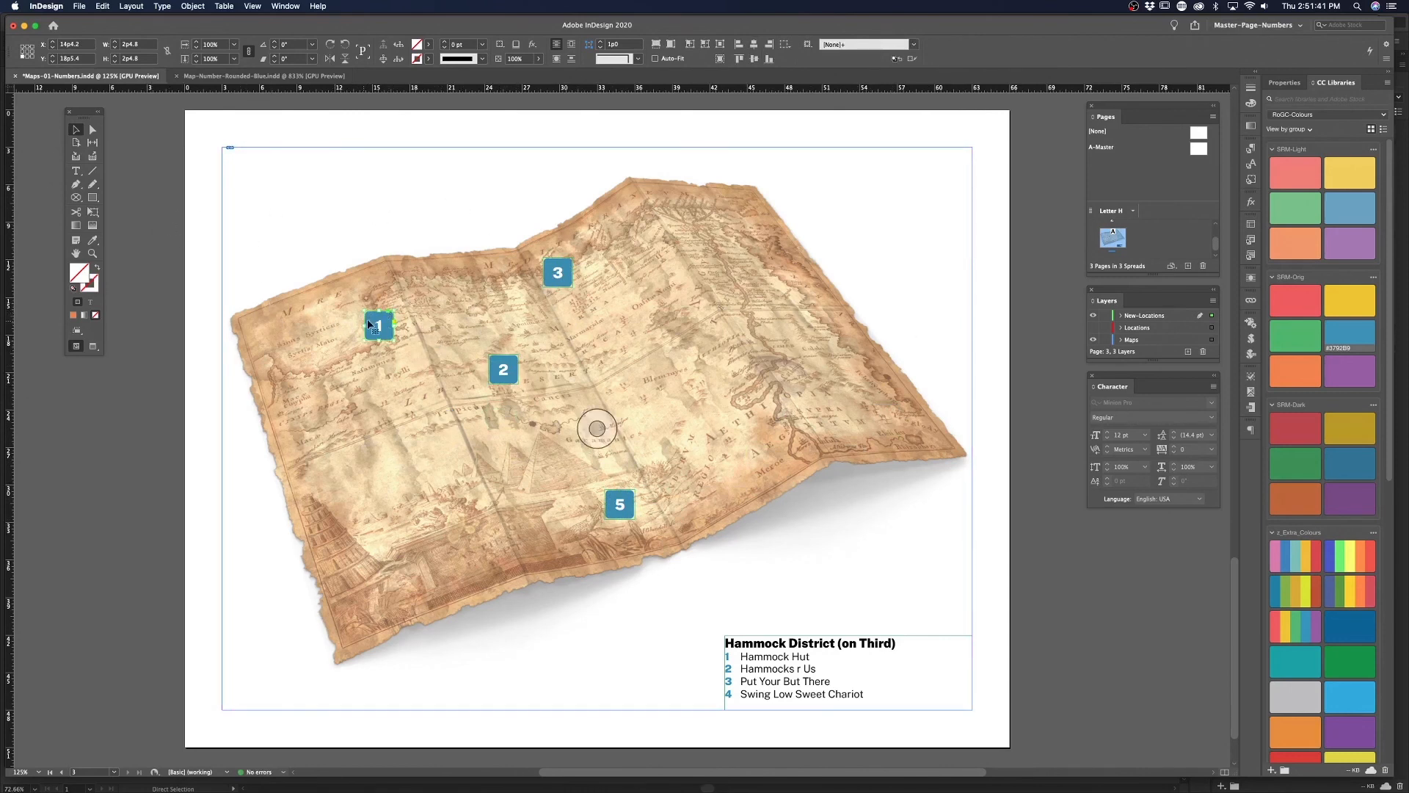
Delete the blue graphics inside the four marker frames on page 3, keeping the empty frames
key("Delete")
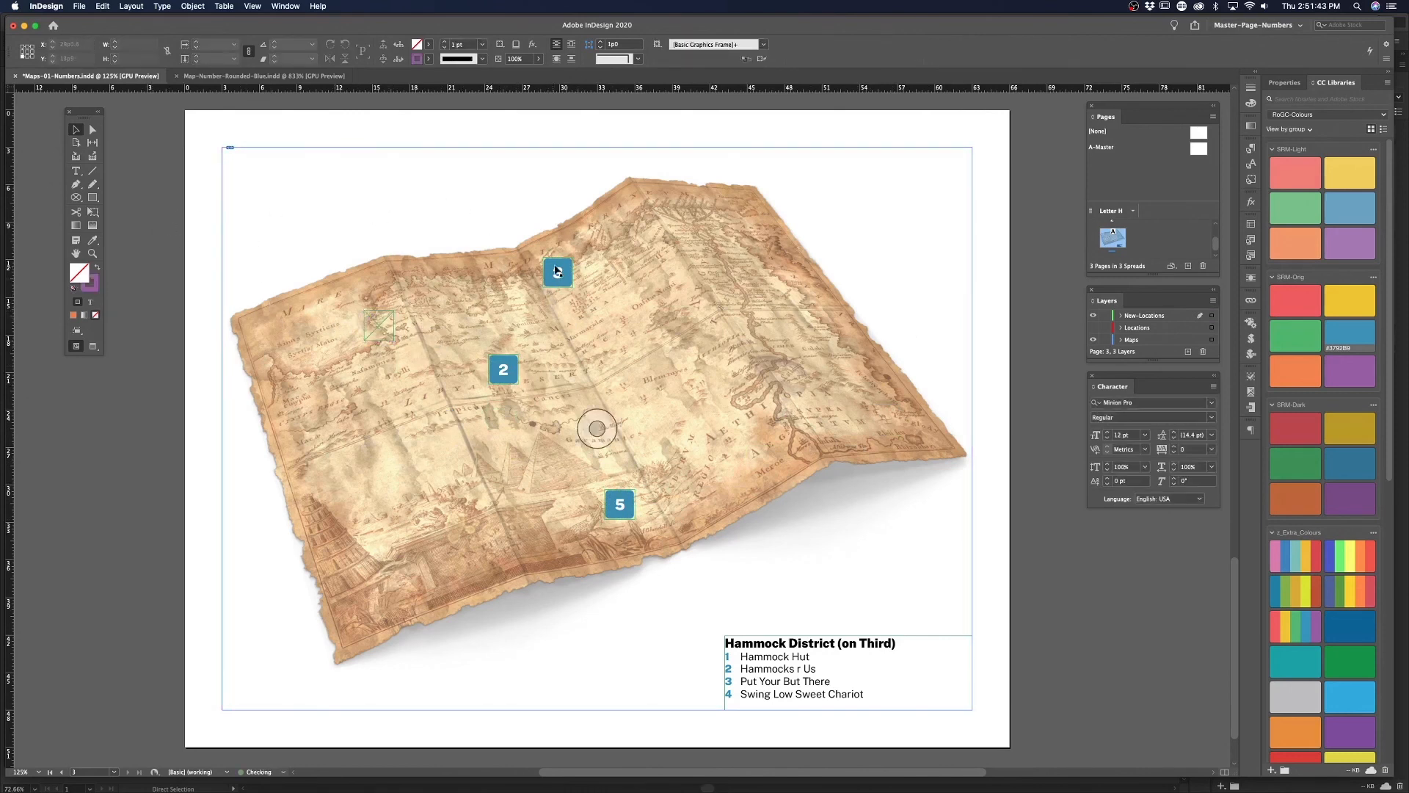
left_click(557, 271)
key("Delete")
left_click(508, 373)
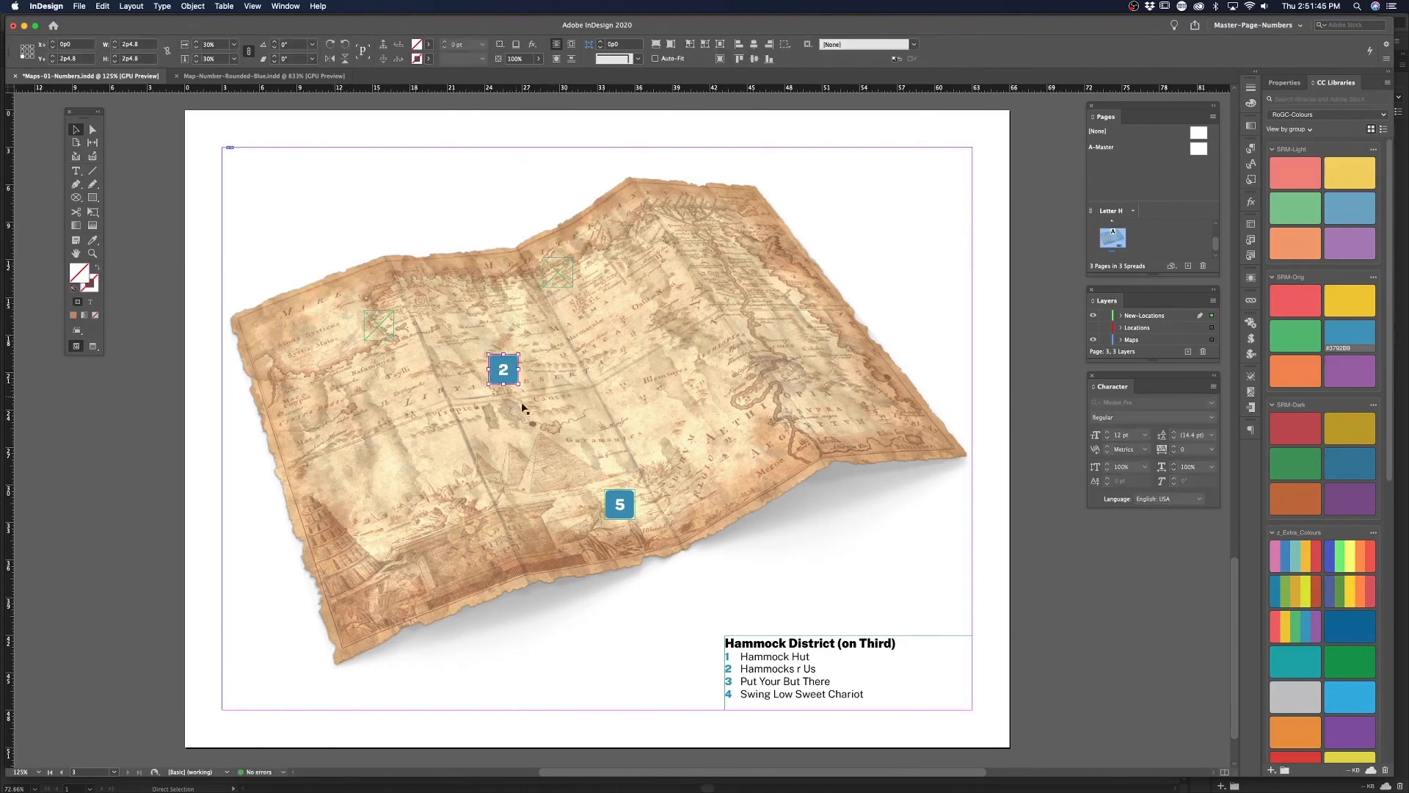
key("Delete")
left_click(621, 505)
key("Delete")
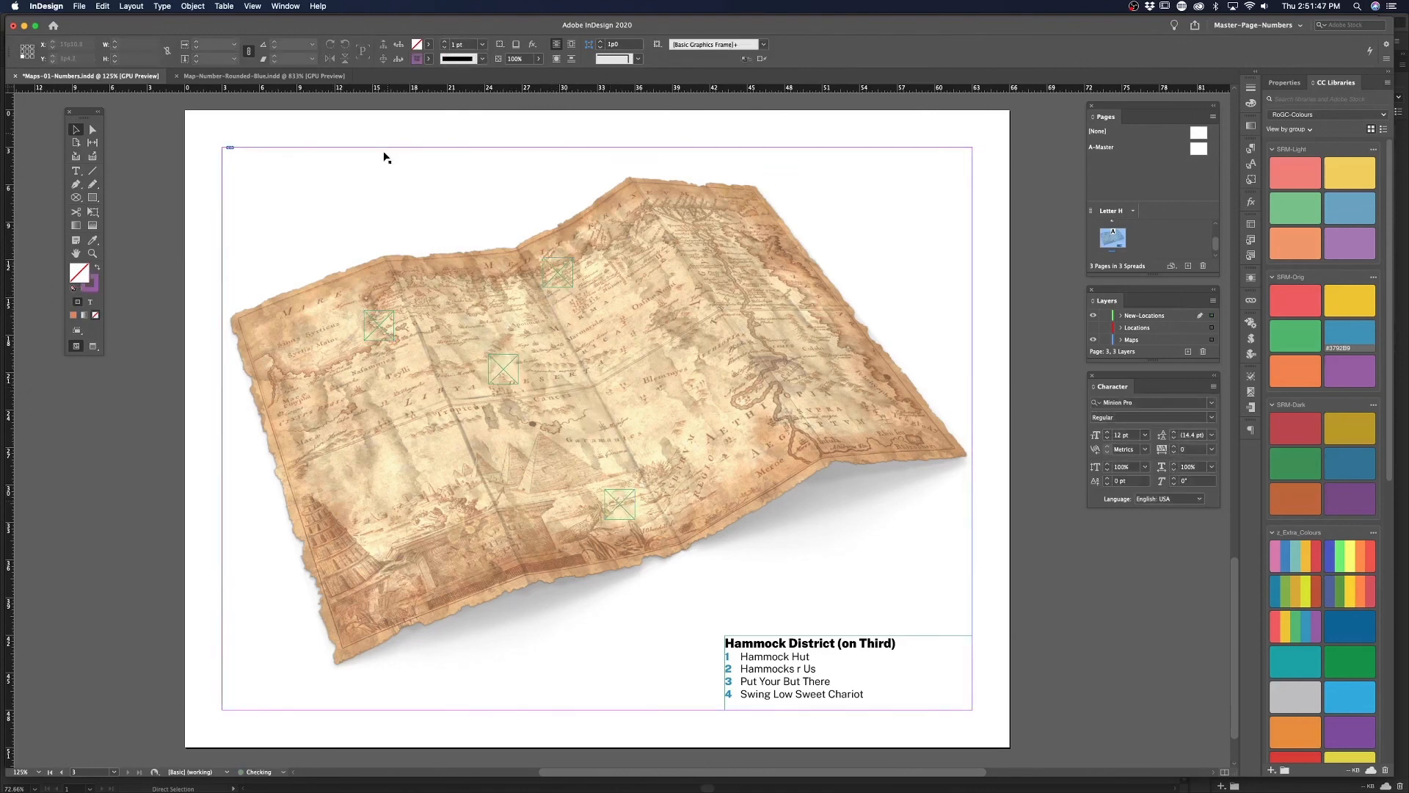
Save the blue marker document as Map-Number-Rounded-Yellow and fill the rounded square on A-Master with the SRM-Org yellow
left_click(261, 76)
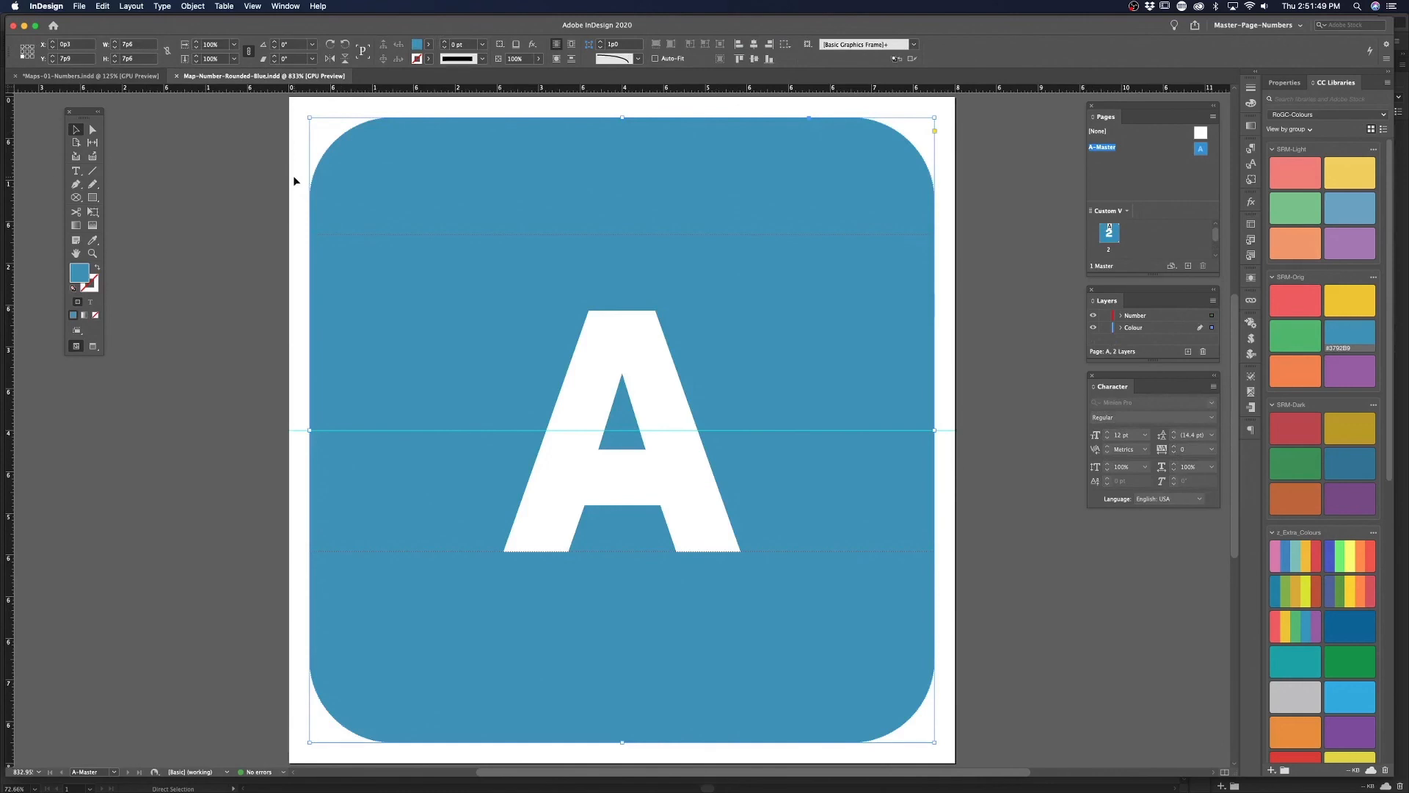
key("super+shift+s")
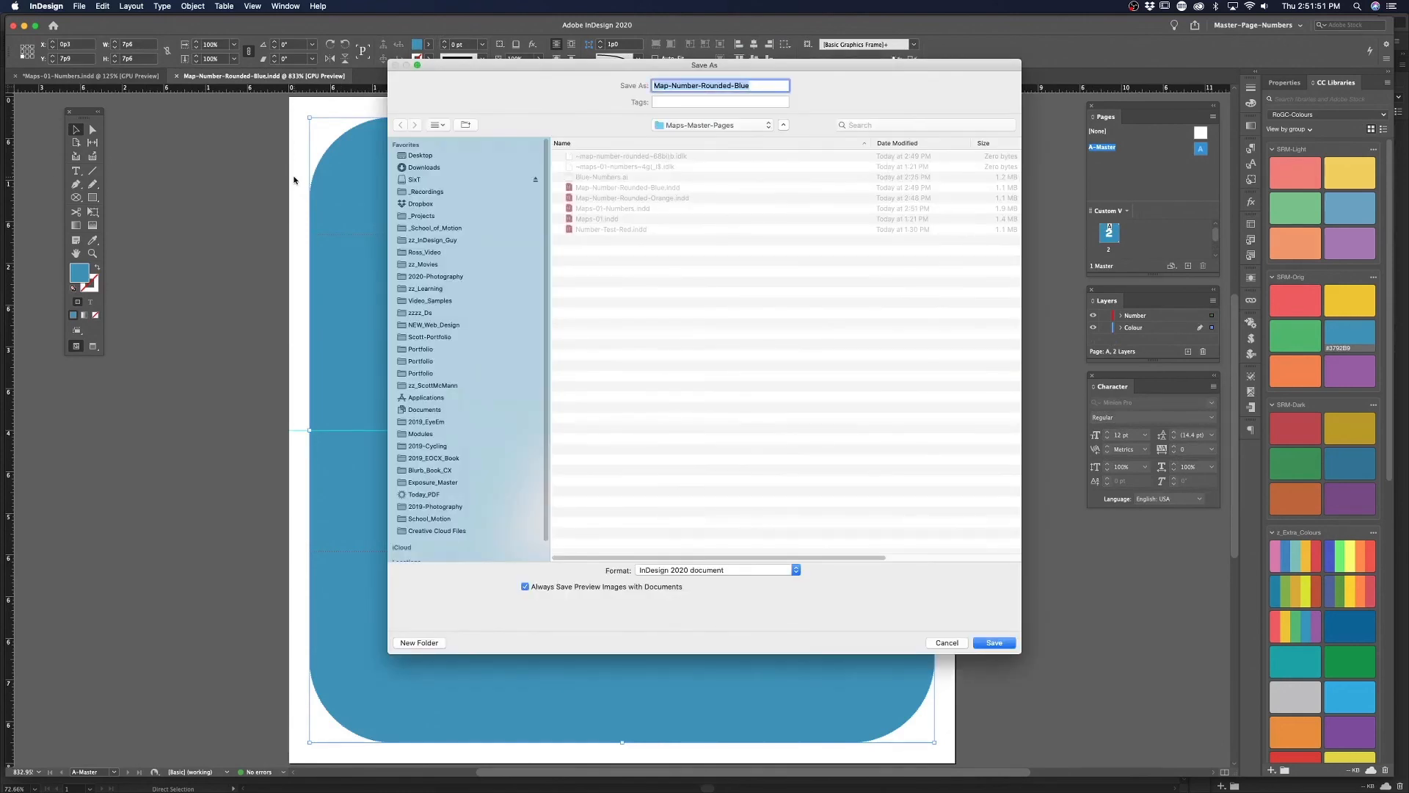
double_click(743, 86)
type("Yellow")
key("Return")
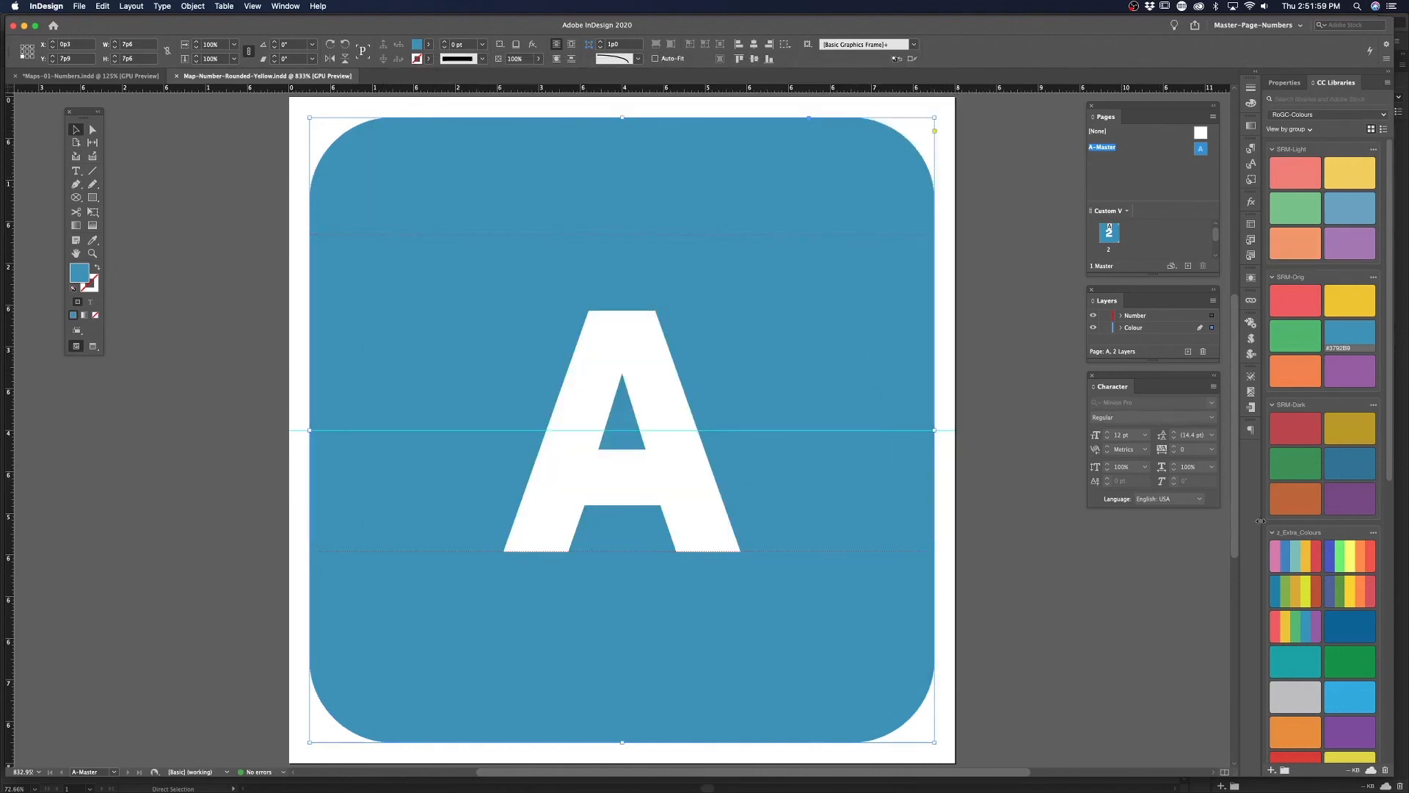
left_click(1347, 302)
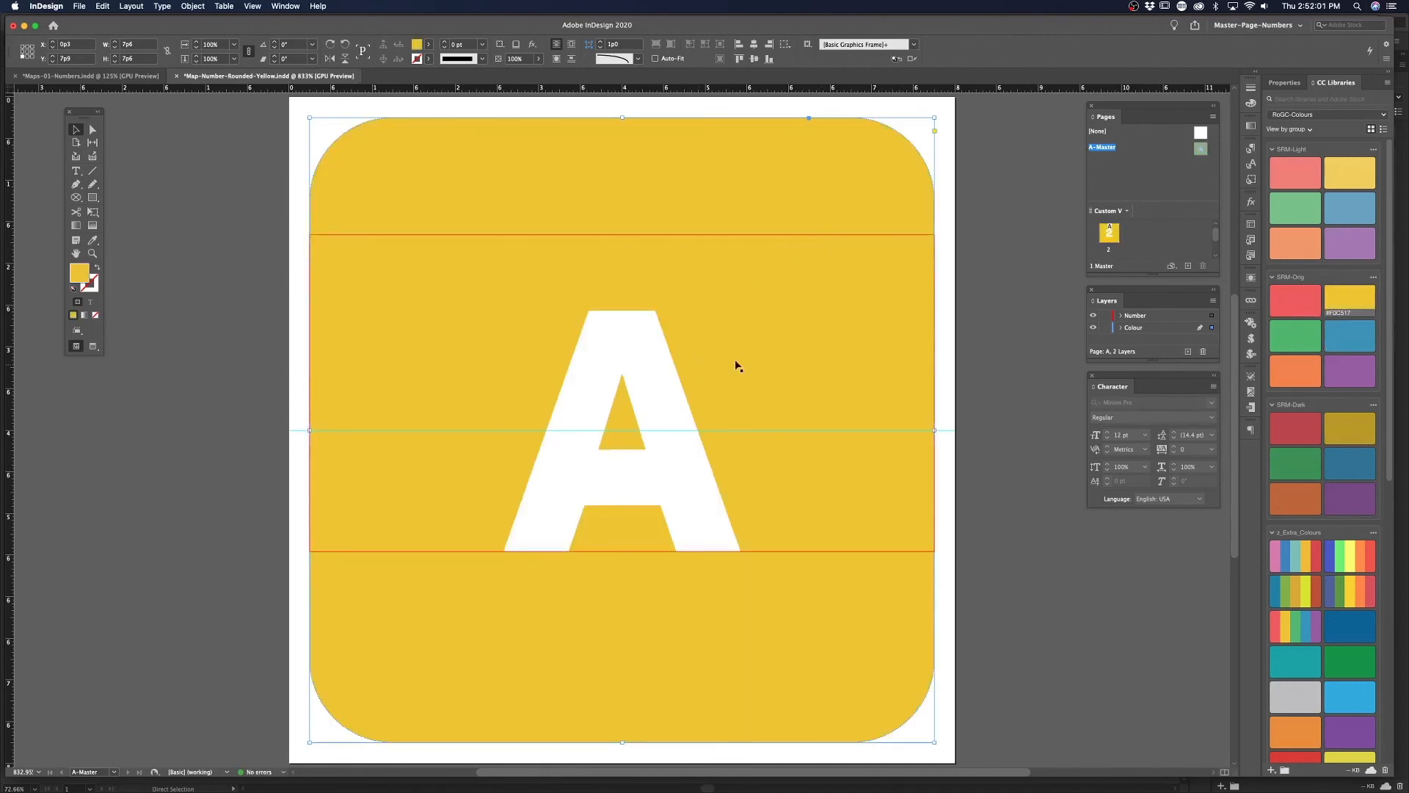
Colour the page number character on A-Master [Black] and save the yellow marker document
double_click(629, 390)
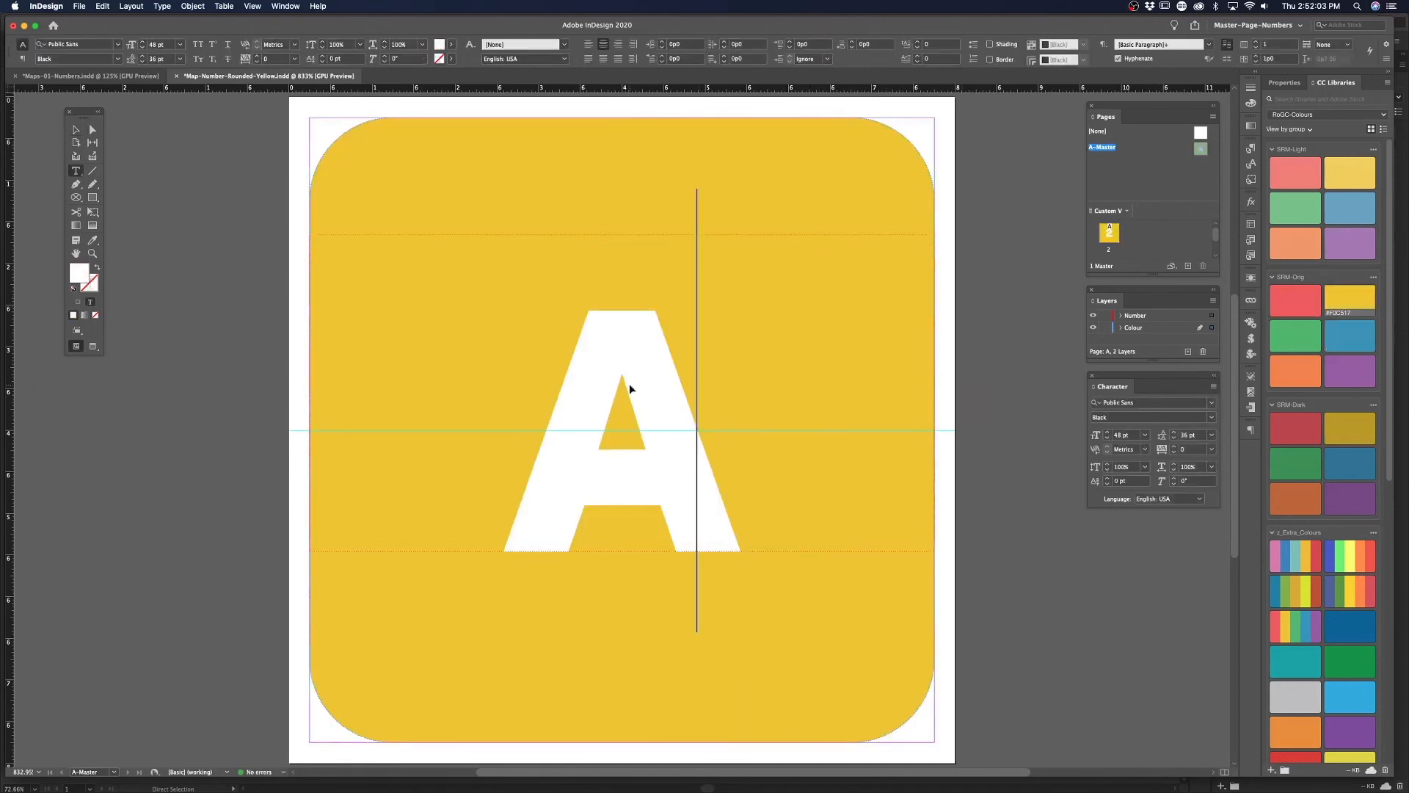
double_click(629, 389)
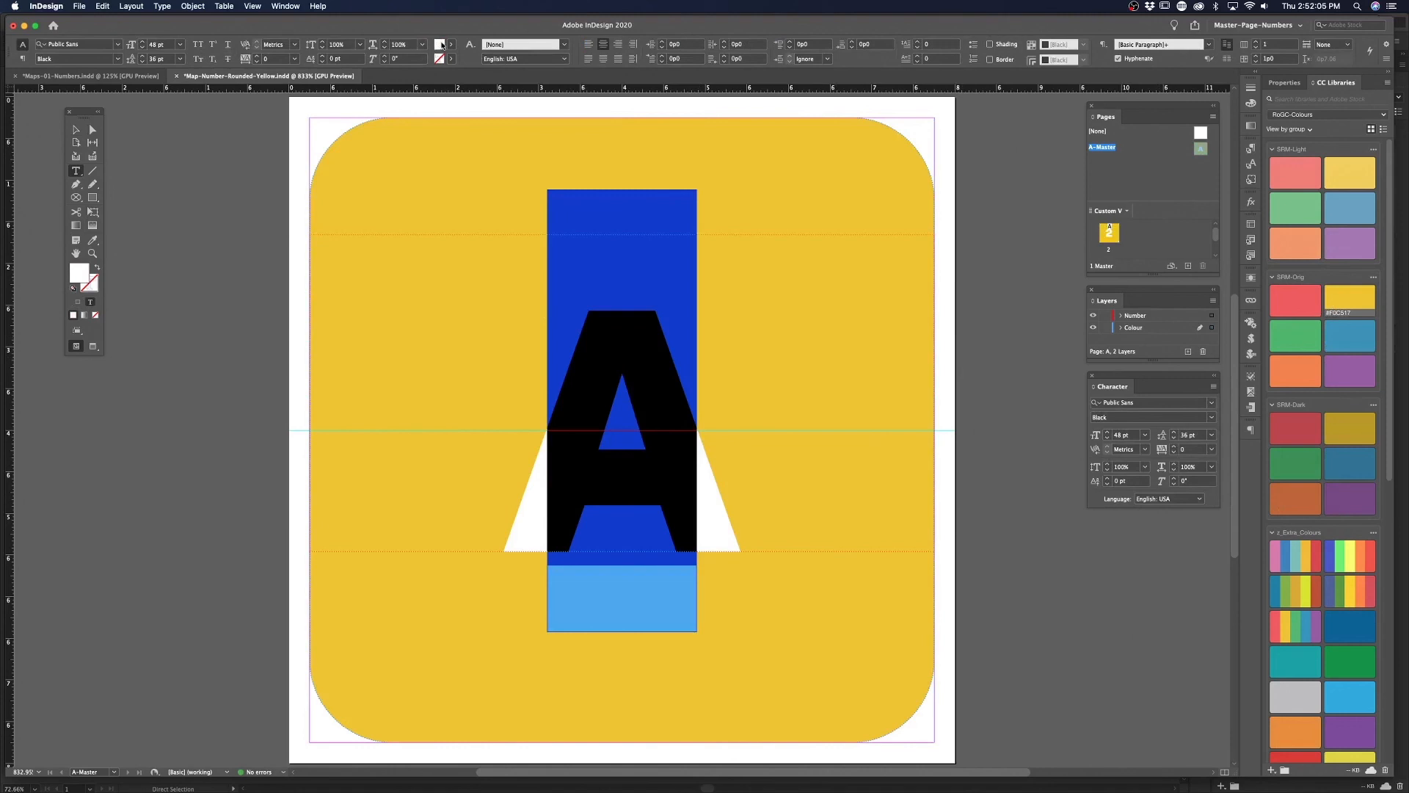
left_click(452, 44)
left_click(359, 114)
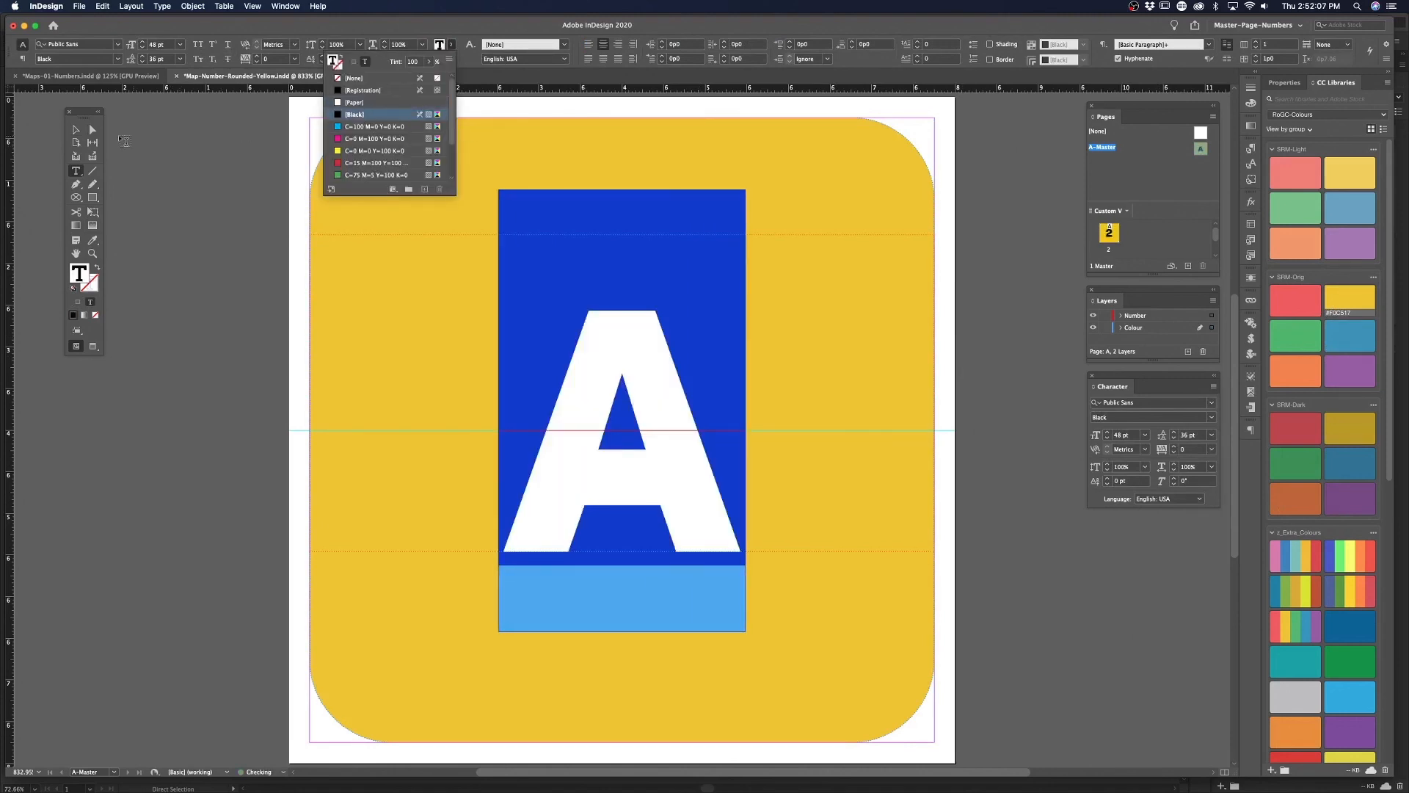
left_click(76, 129)
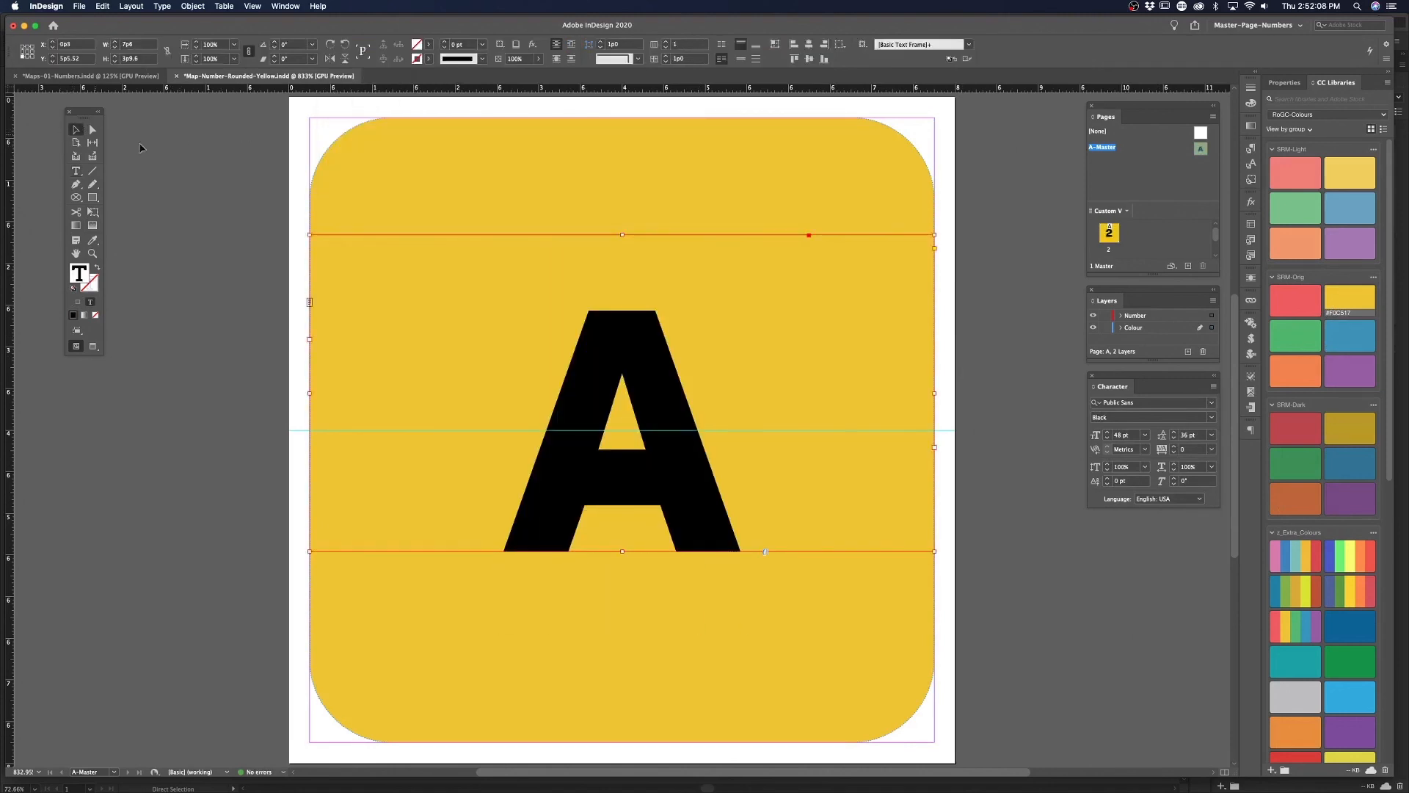
left_click(980, 203)
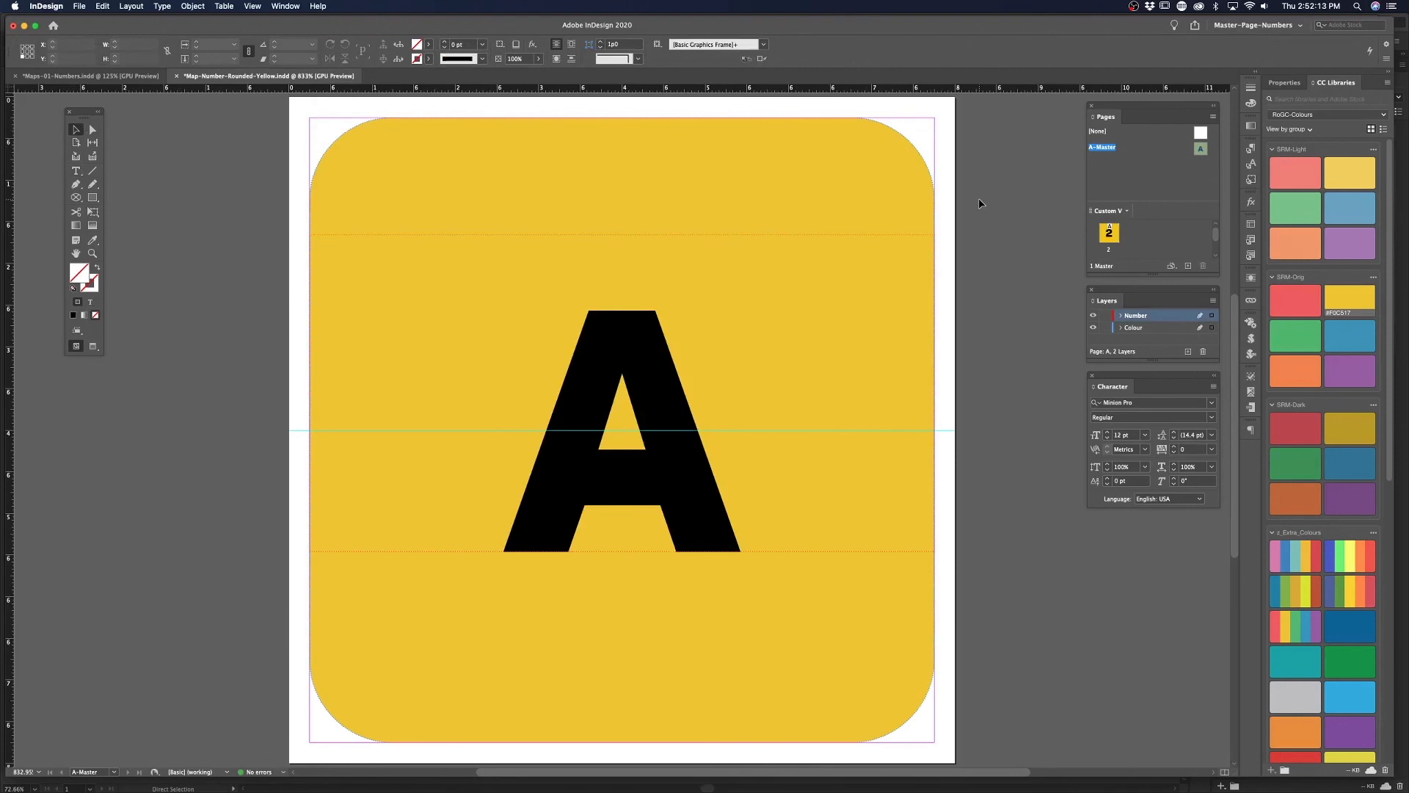
key("super+s")
In Maps-01-Numbers.indd, import page range 1-4 of Map-Number-Rounded-Yellow.indd cropped to the page bounding box
left_click(68, 75)
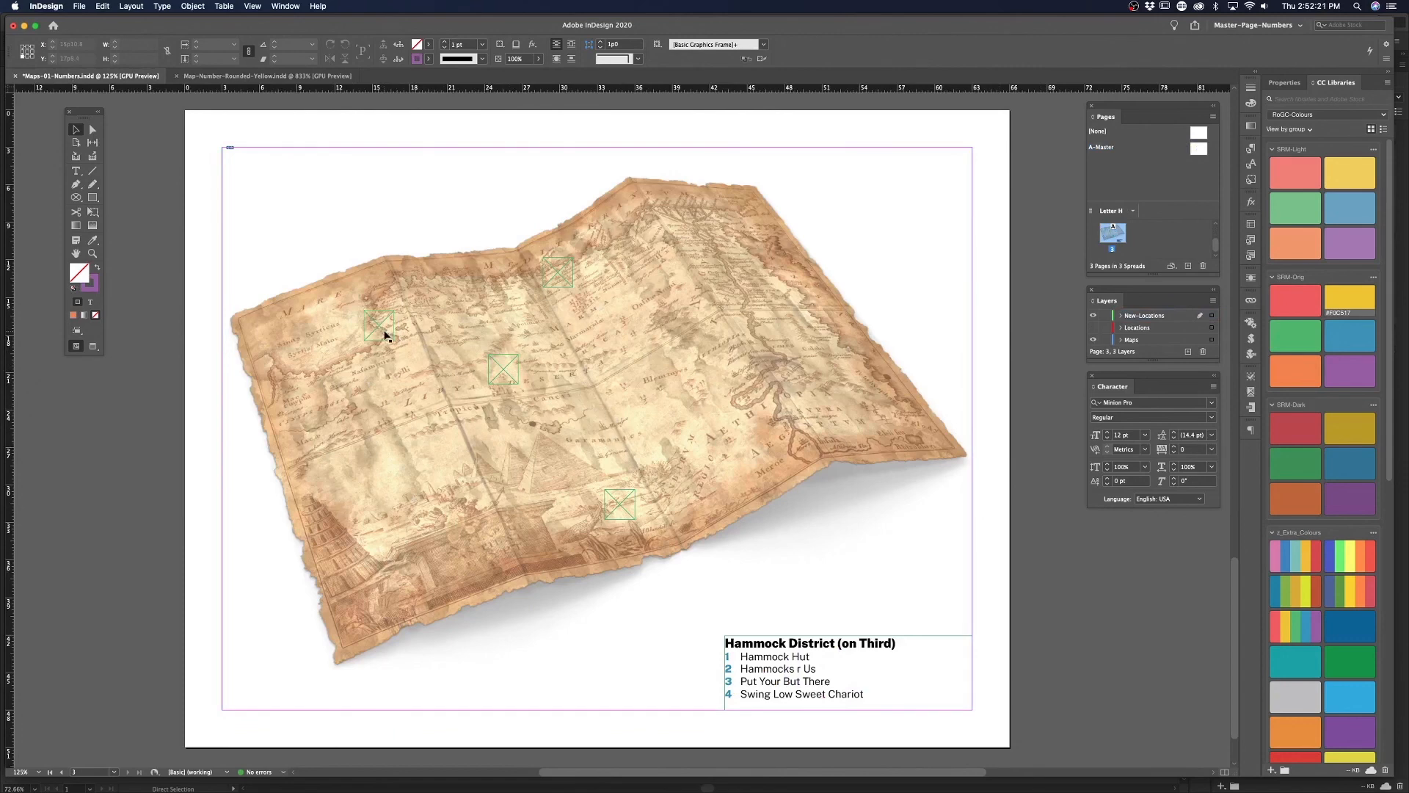
key("super+d")
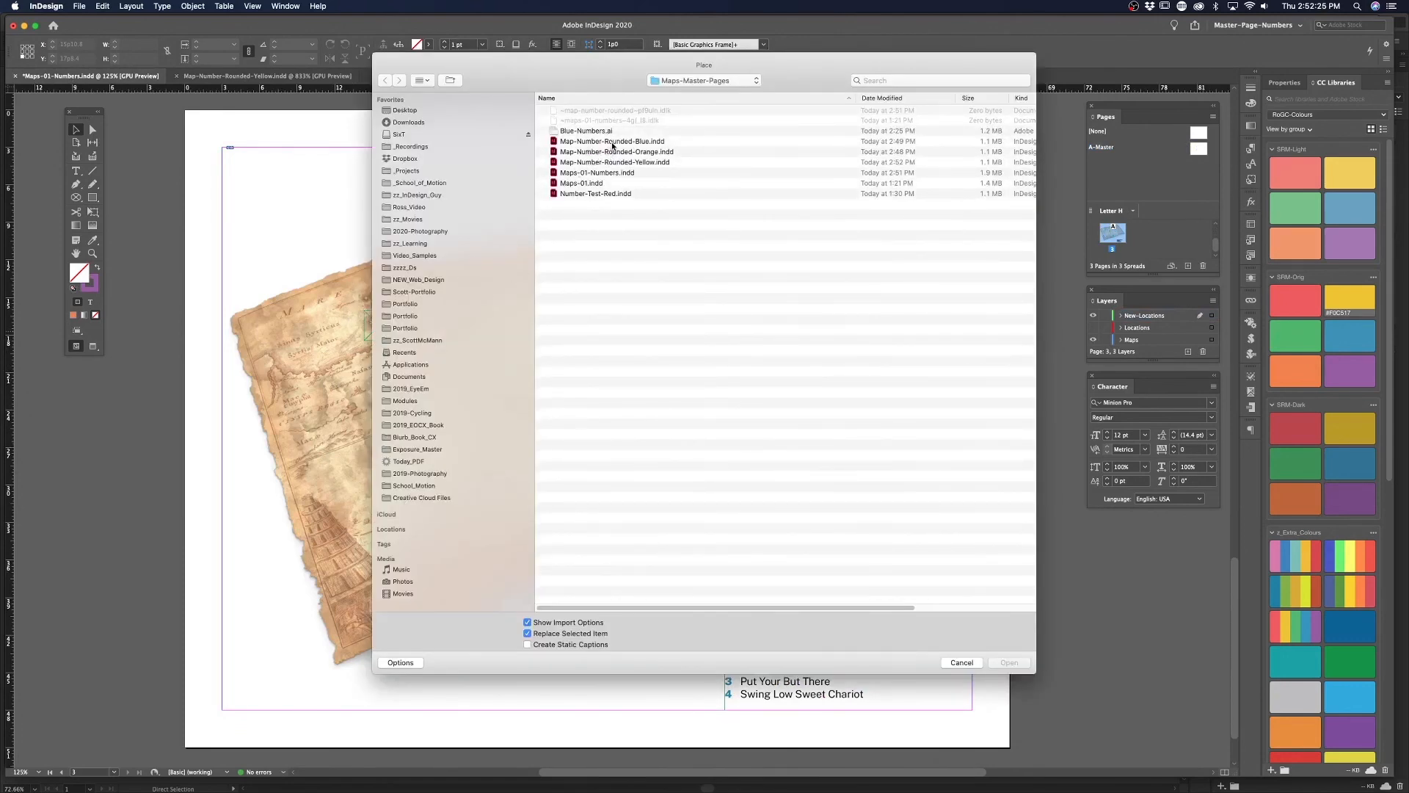
left_click(610, 163)
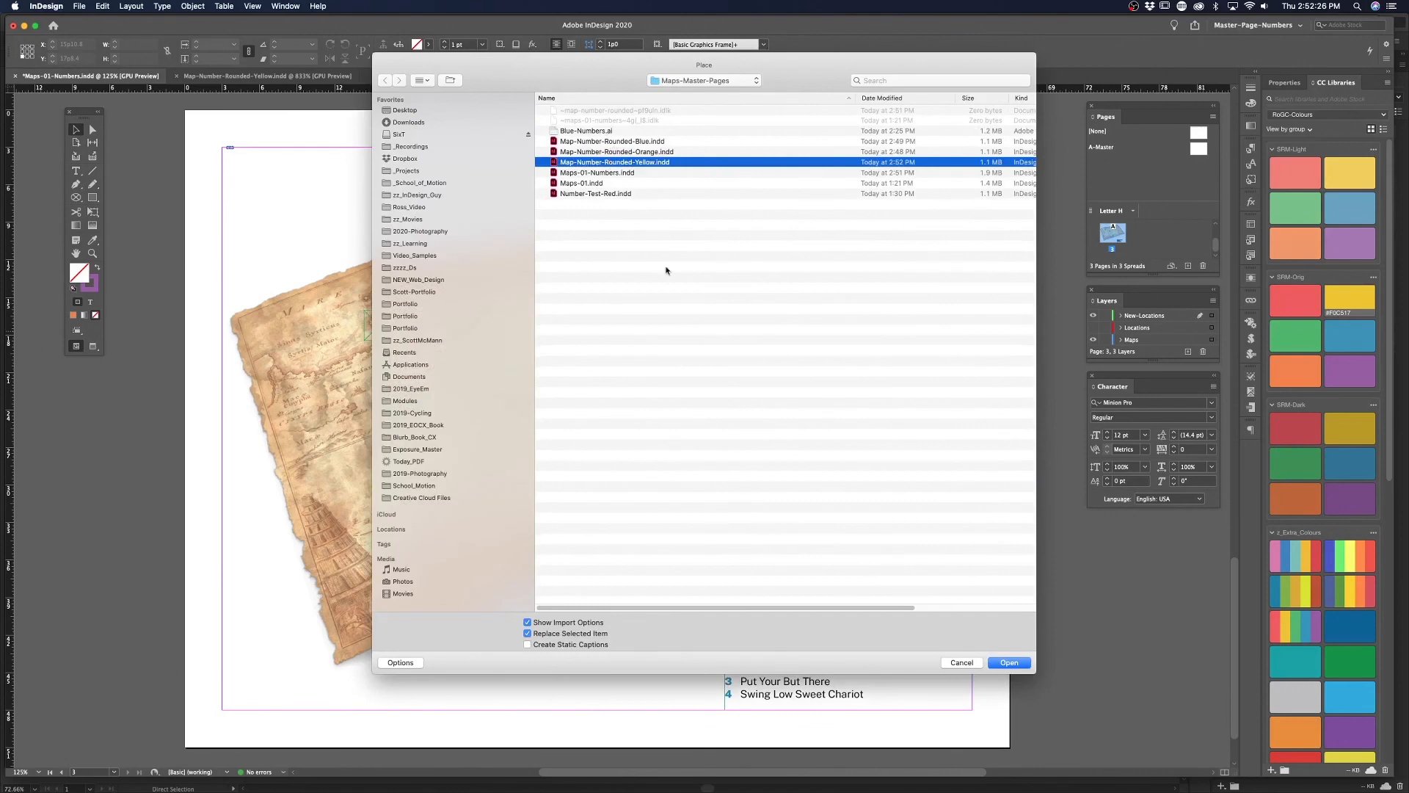
left_click(1009, 663)
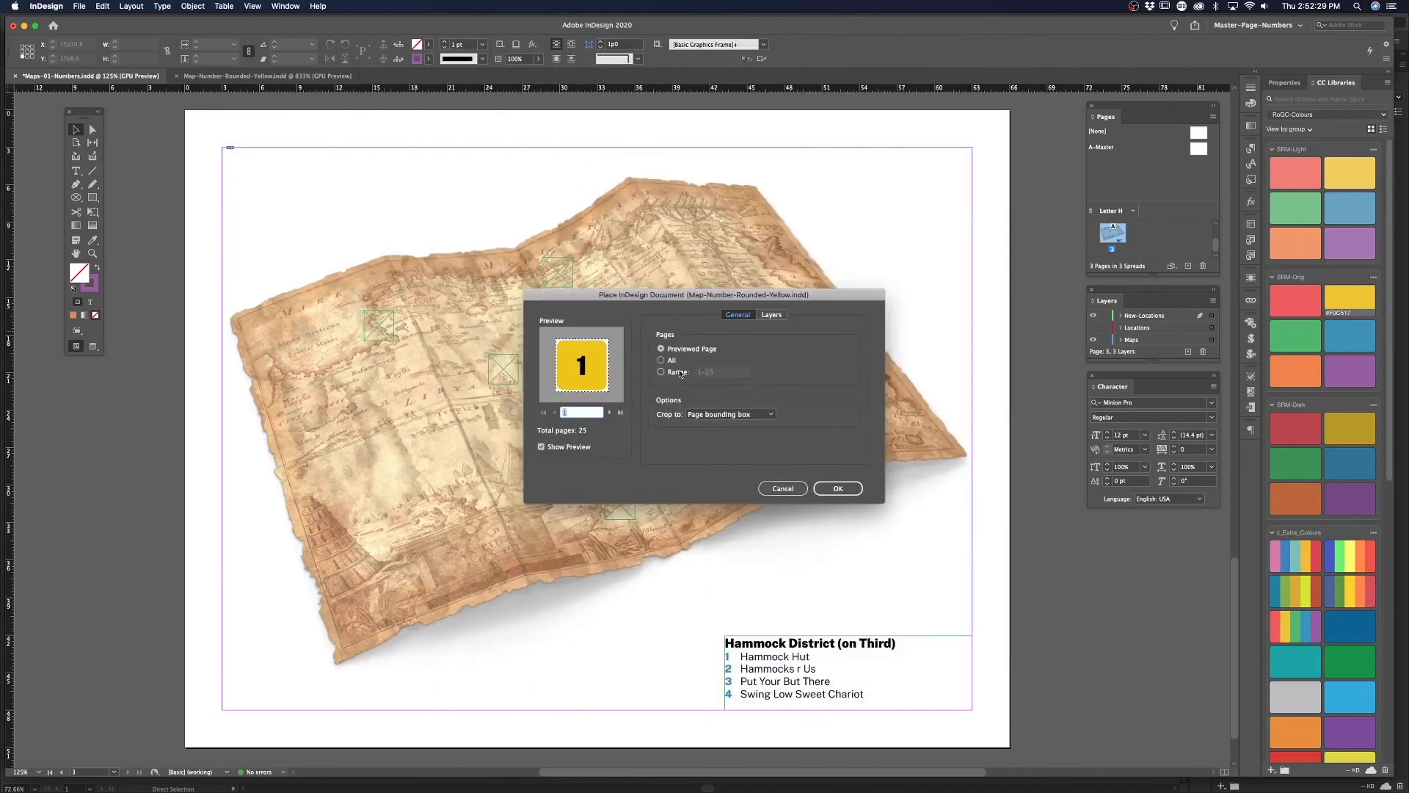
double_click(726, 372)
type("1-4")
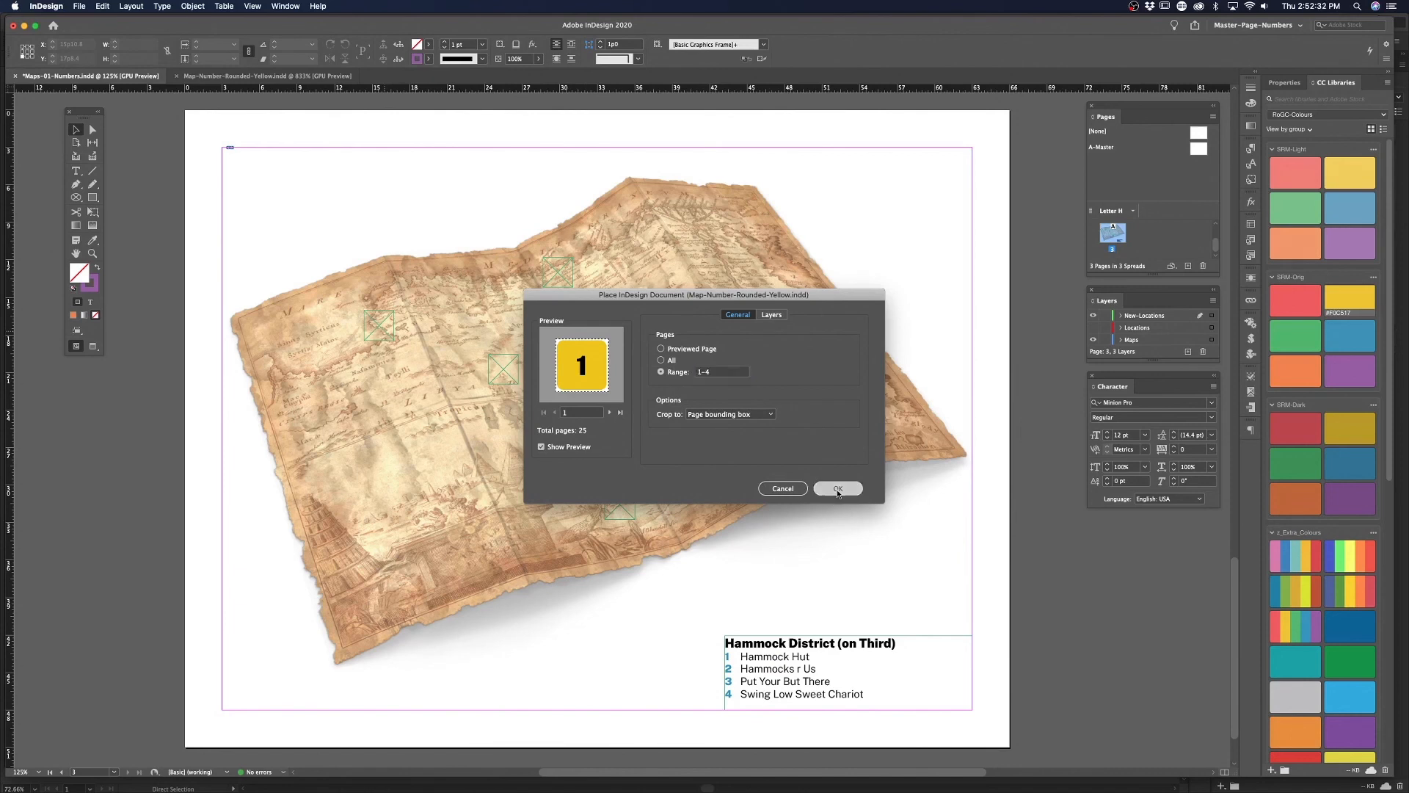
left_click(837, 488)
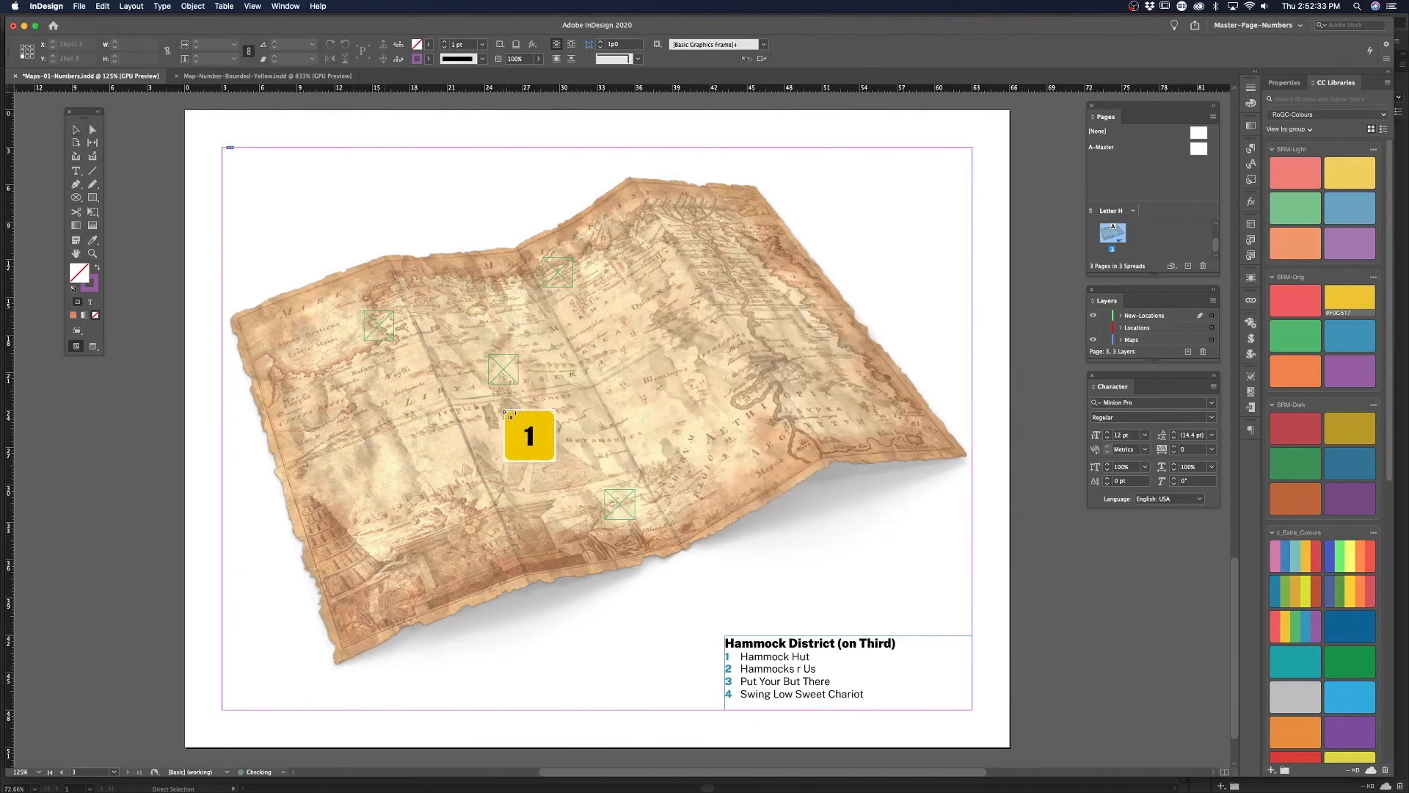
Fill the empty frames on page 3 with yellow pages 1 to 4: lowest frame, middle frame, upper-left frame, topmost frame
left_click(618, 499)
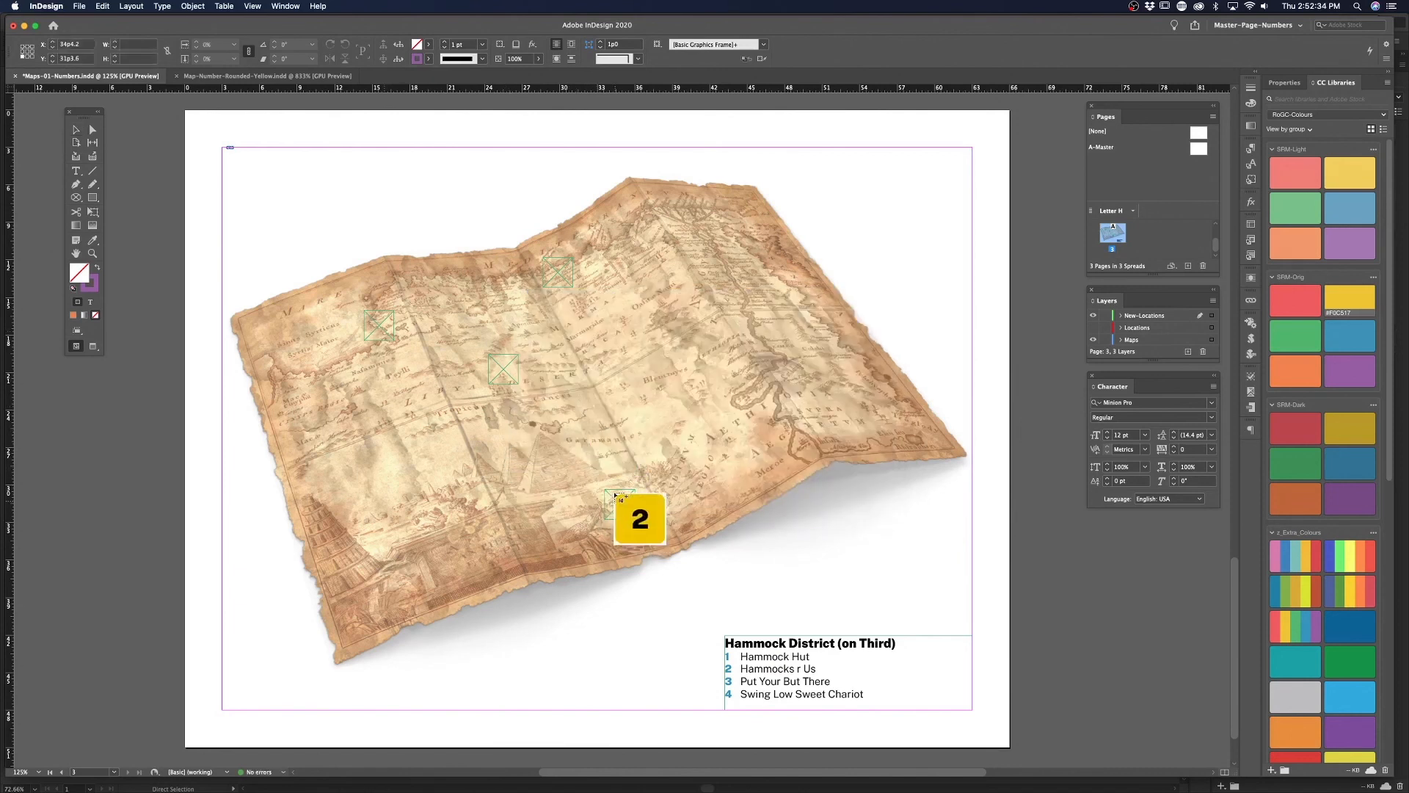
left_click(501, 363)
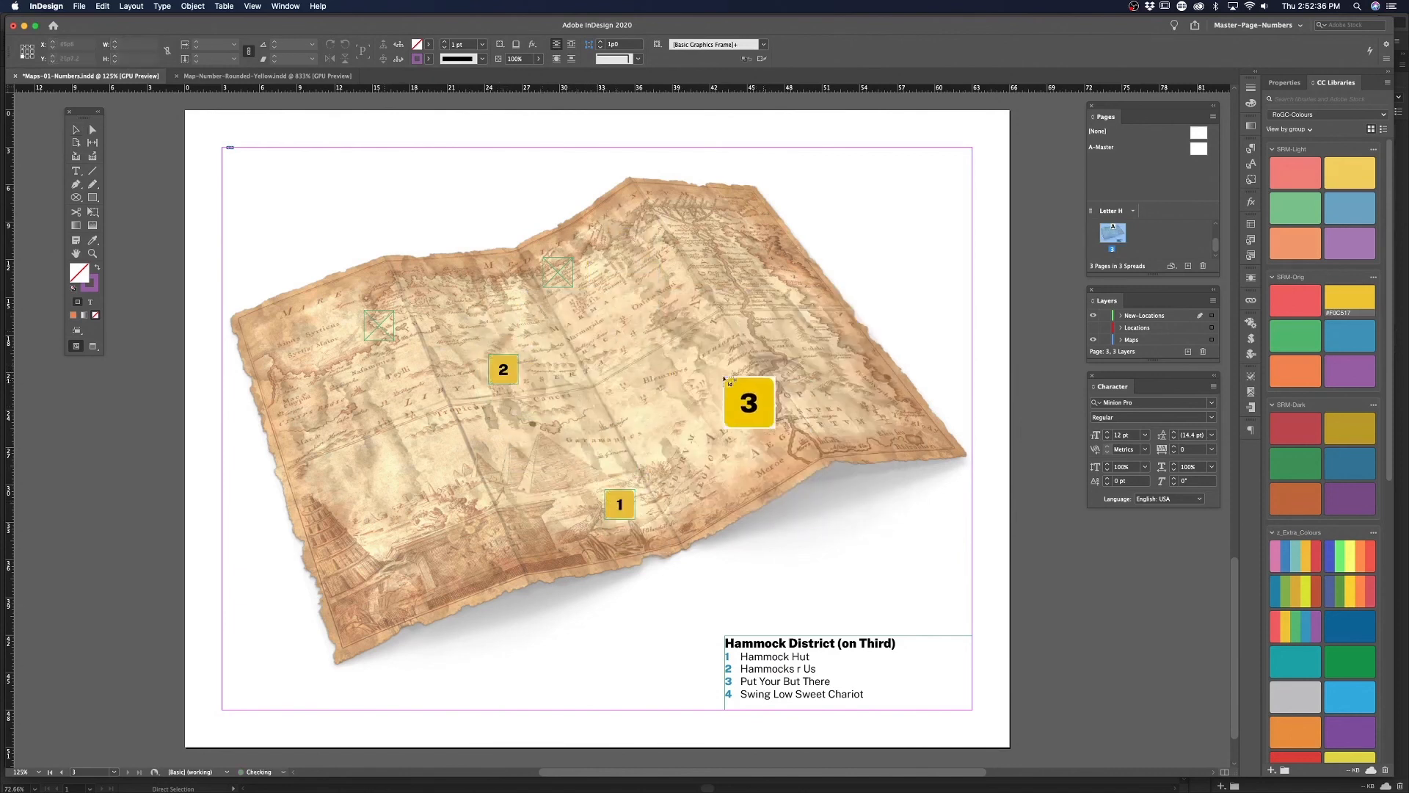
left_click(364, 323)
left_click(558, 272)
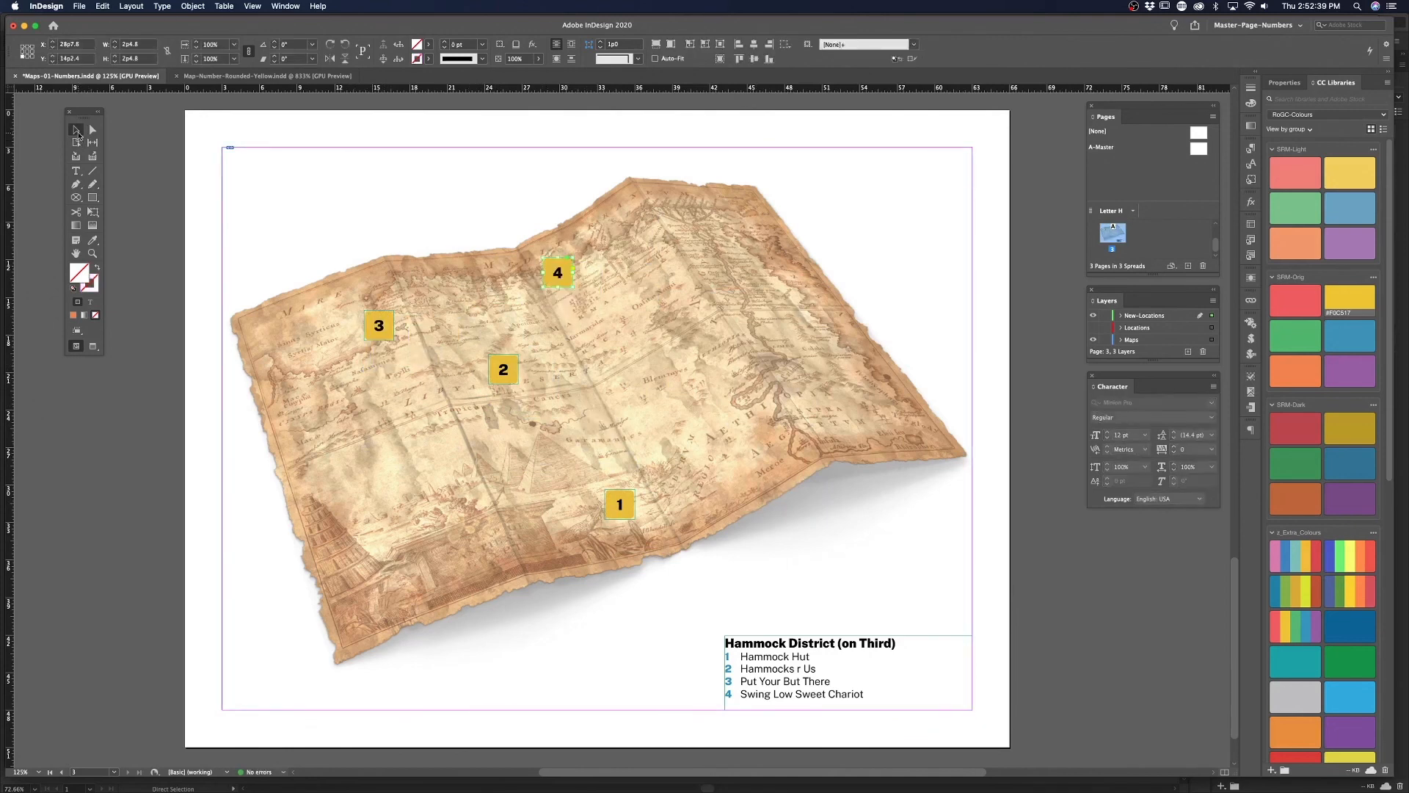
left_click(286, 132)
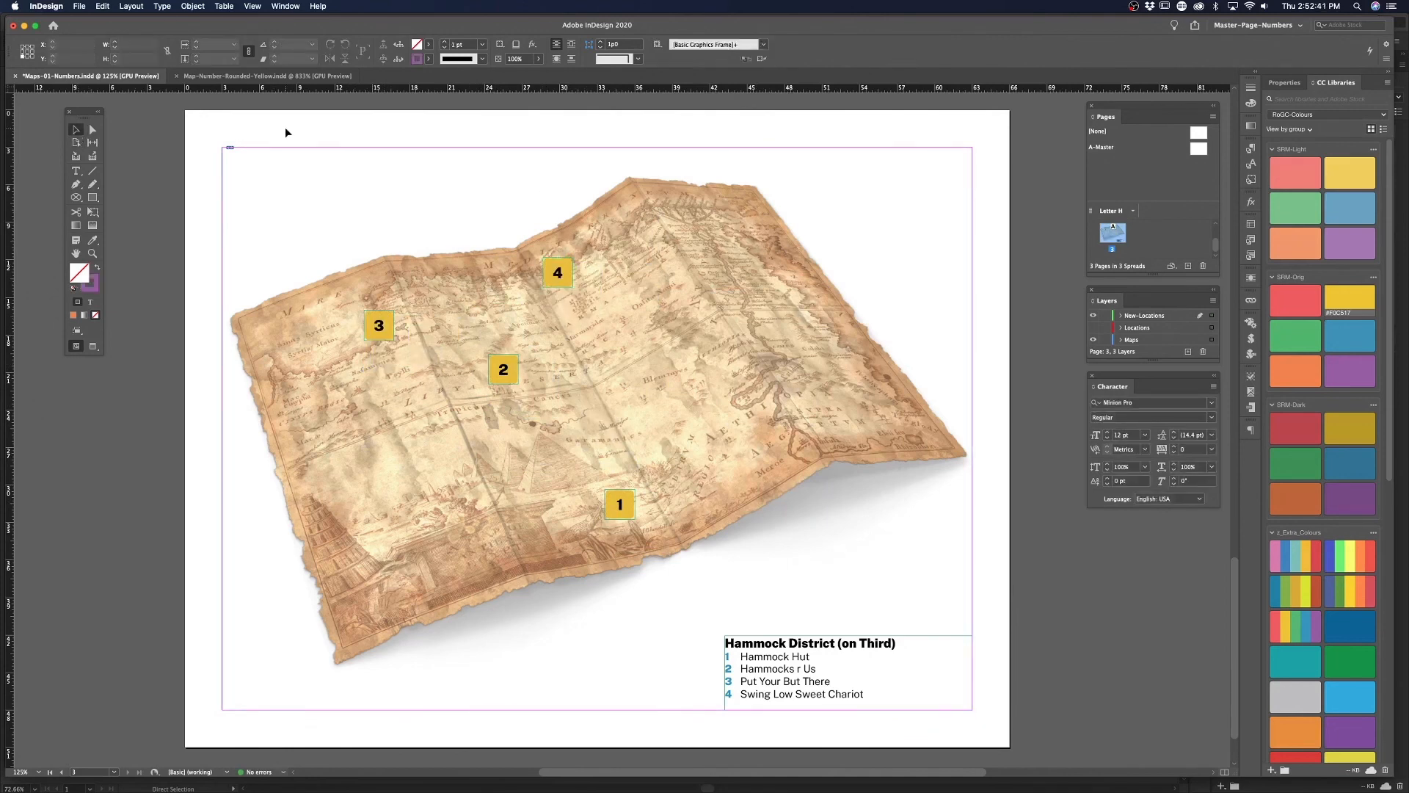
Preview the layout without frame edges and go back through the pages to the Burgers map on page 1
key("w")
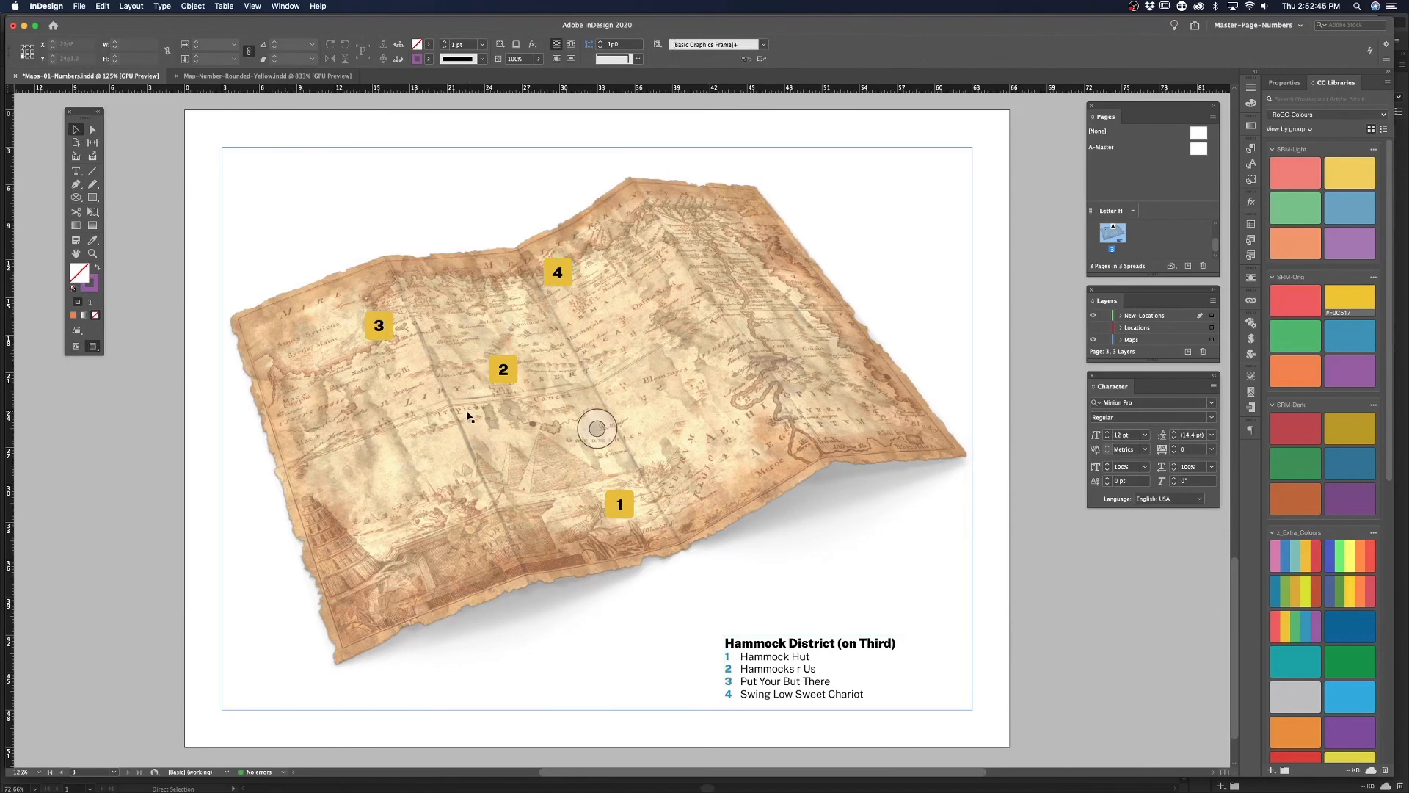
key("alt+Page_Up")
key("alt+Page_Up")
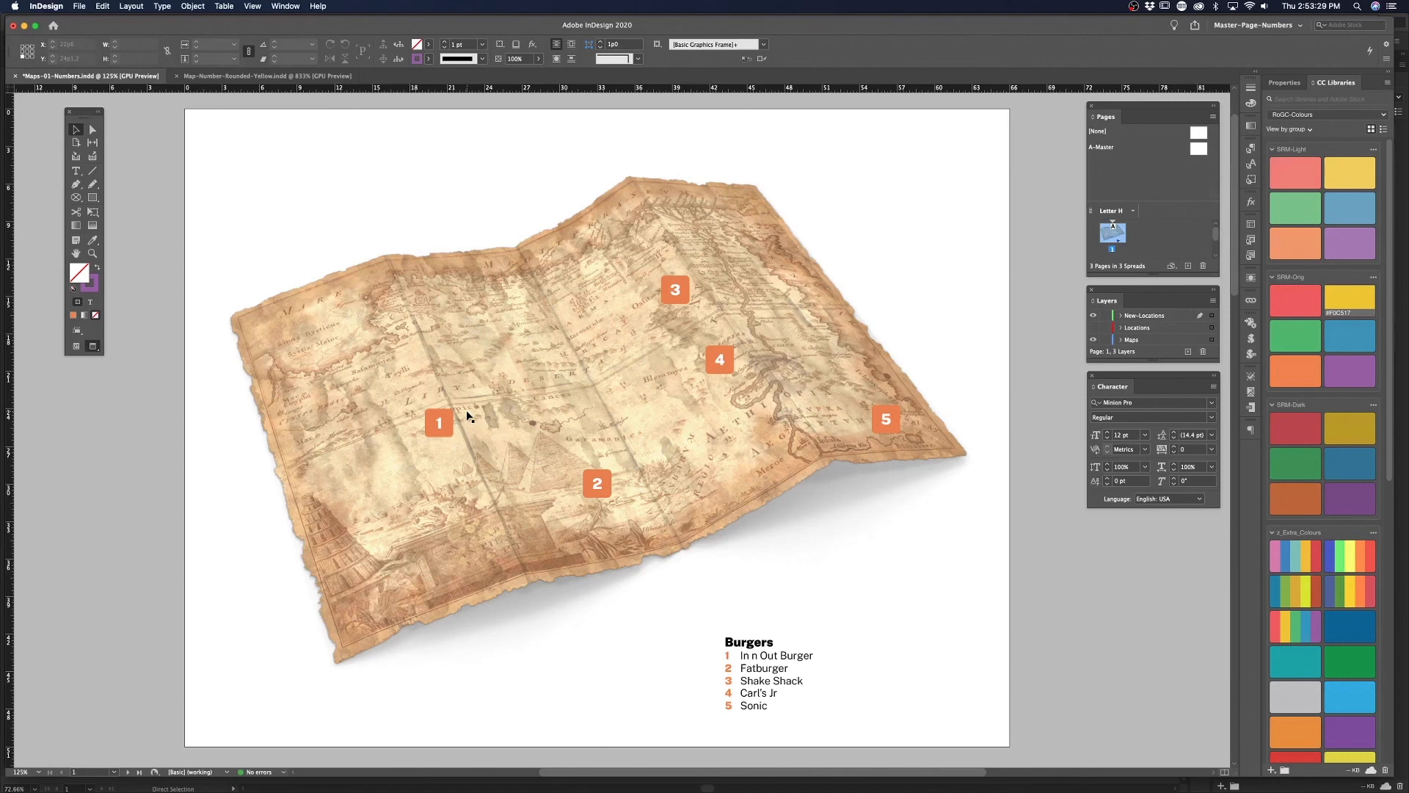
left_click(597, 427)
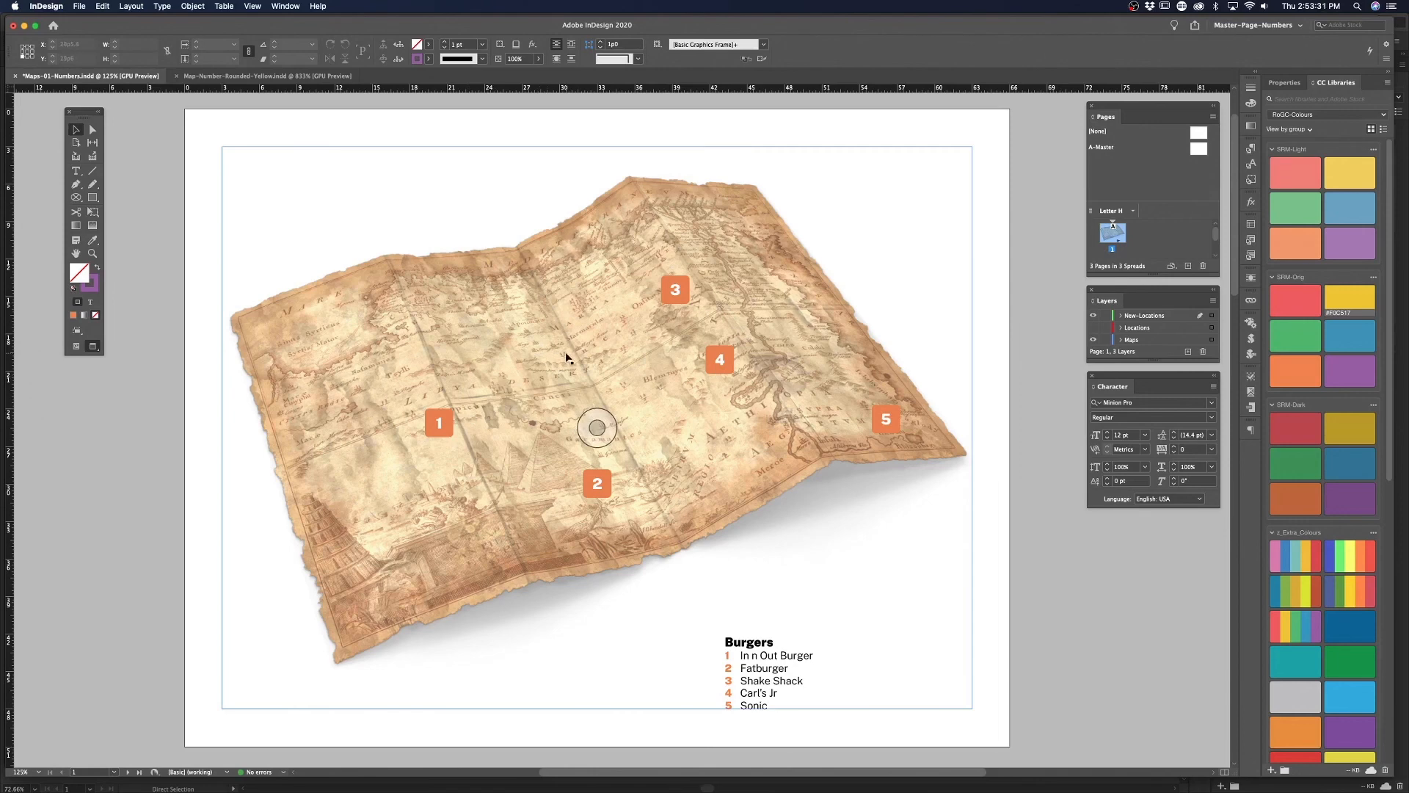